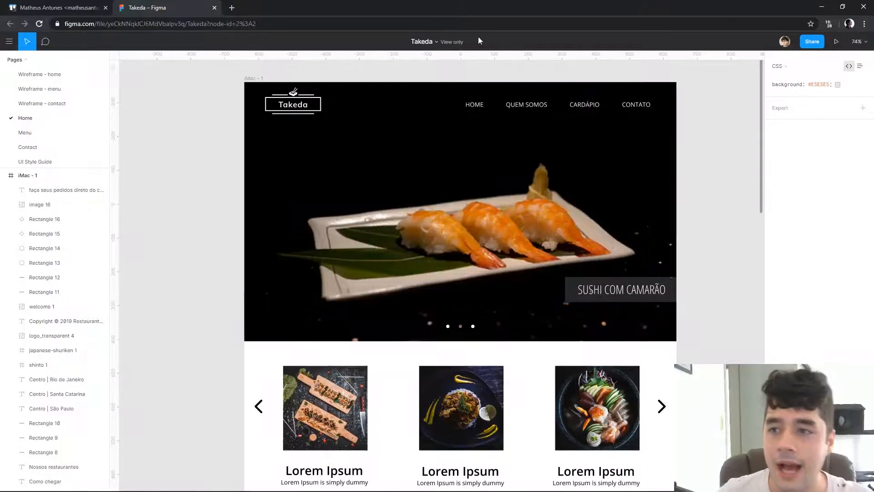
Review the finished Home page design from its header and hero image down to the dish carousel
click(89, 5)
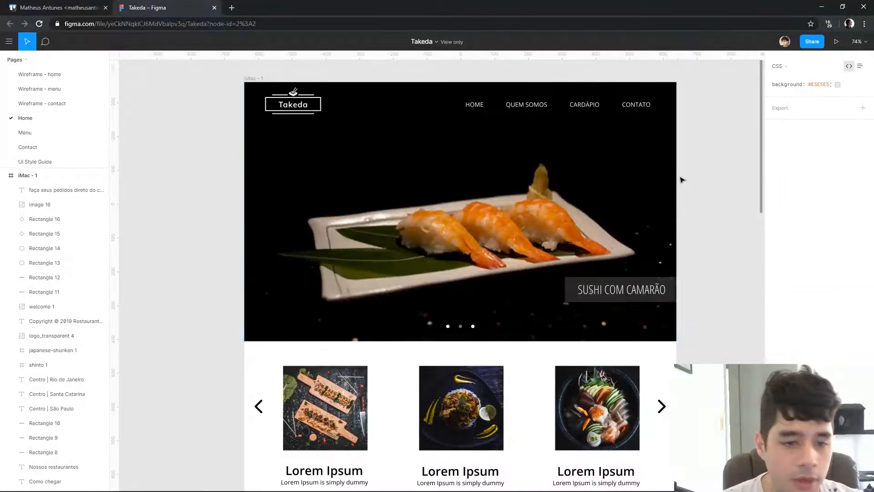
scroll(678, 180, up, 5)
scroll(687, 314, down, 4)
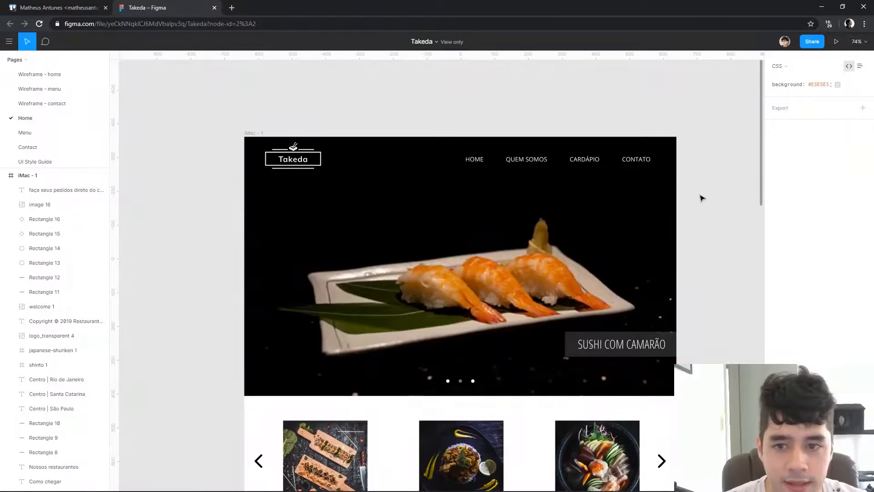
scroll(701, 198, down, 1)
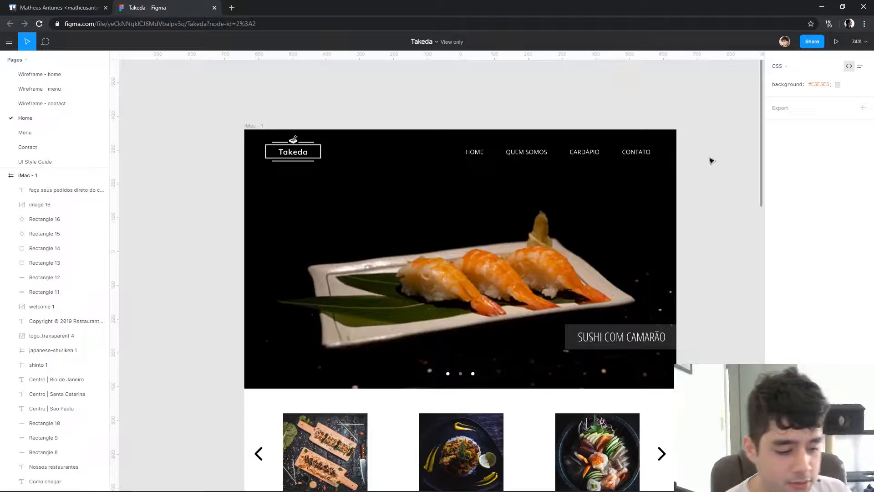
scroll(359, 209, down, 2)
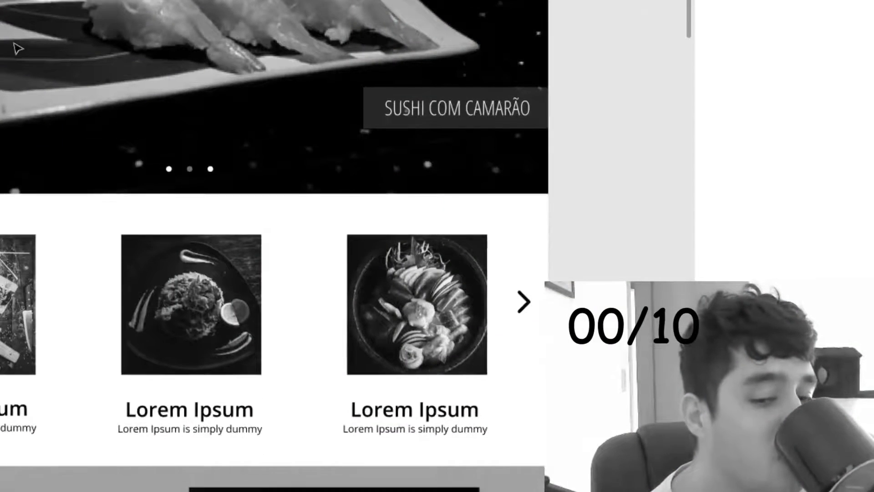
scroll(17, 48, down, 2)
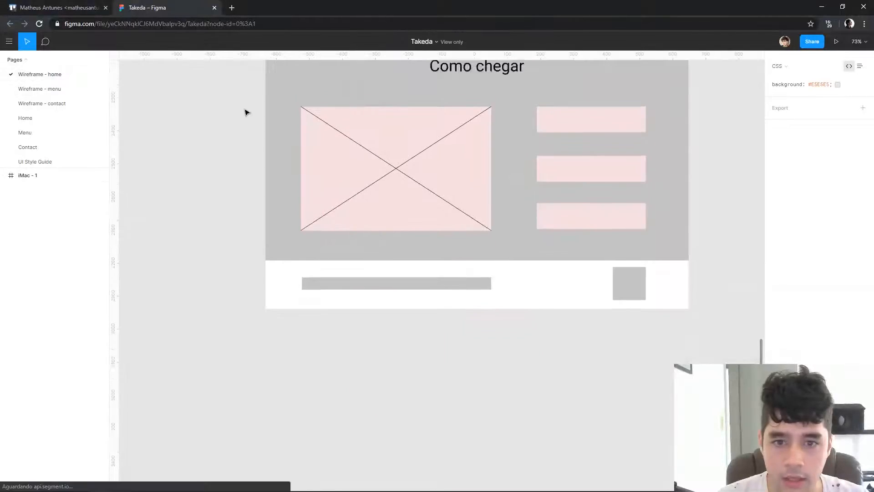
scroll(251, 119, up, 5)
Examine the Wireframe - home page, including its hero area, three image blocks and the Lorem Ipsum text beneath them
click(324, 212)
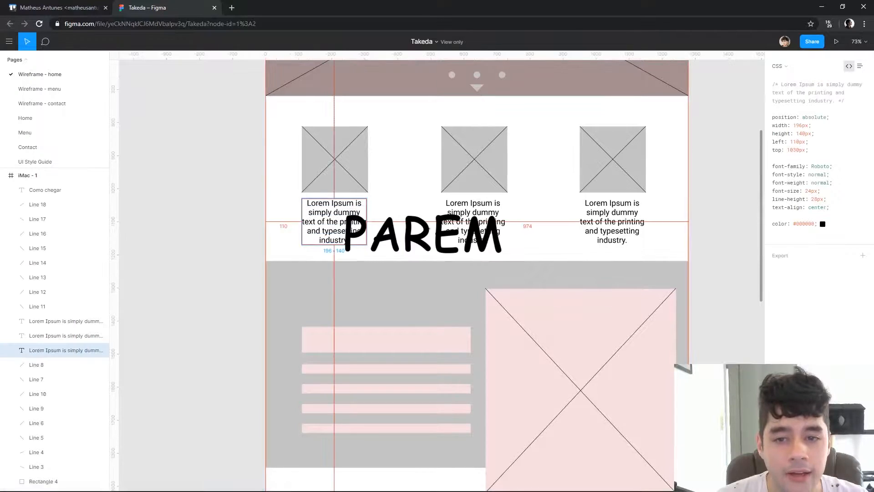
scroll(710, 214, up, 2)
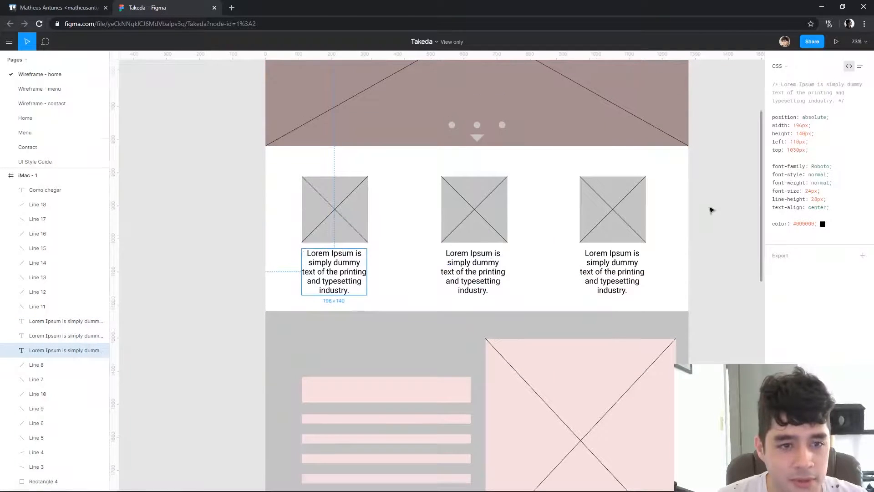
scroll(718, 167, up, 1)
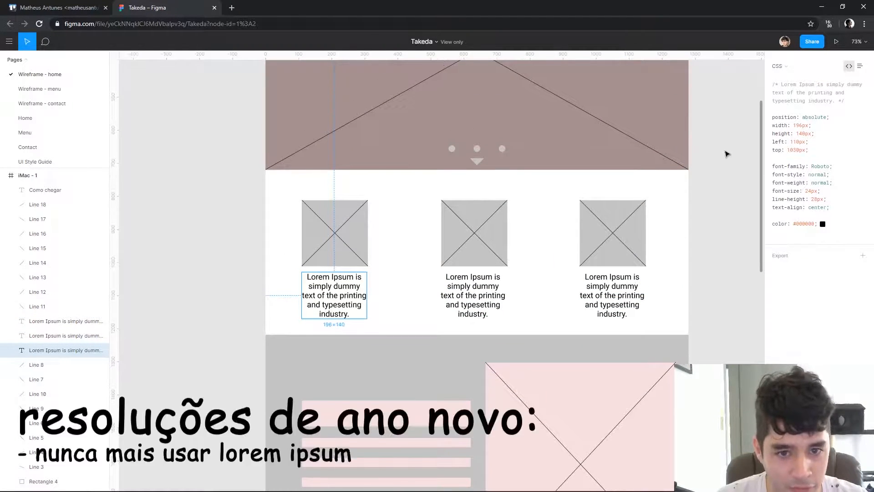
scroll(725, 161, up, 3)
scroll(449, 210, down, 2)
drag(306, 352, 494, 428)
drag(378, 368, 216, 330)
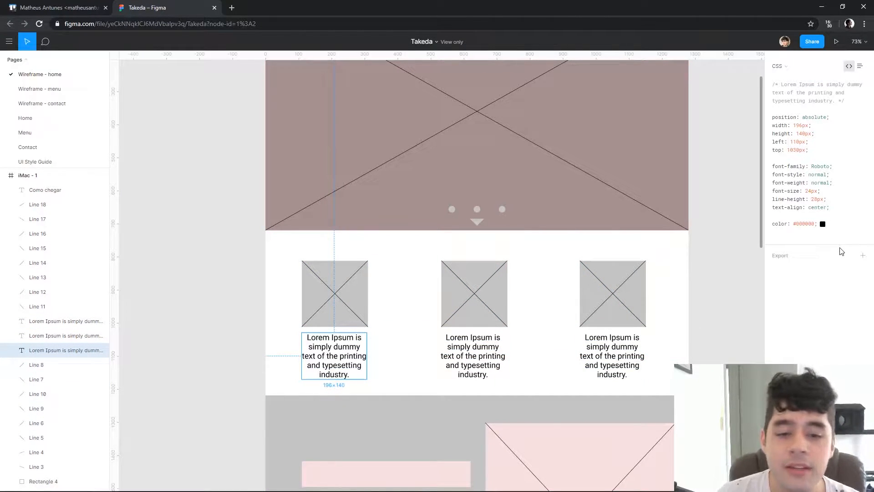
scroll(521, 259, up, 5)
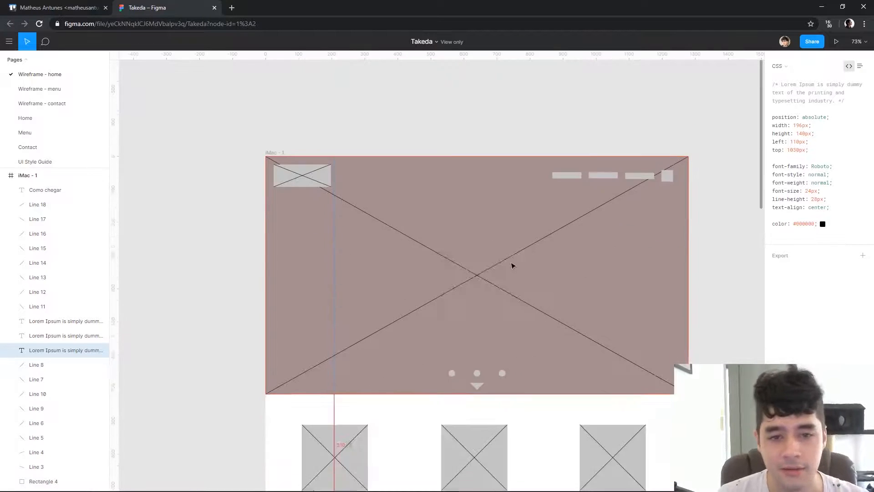
scroll(521, 259, down, 5)
drag(411, 360, 311, 268)
click(362, 346)
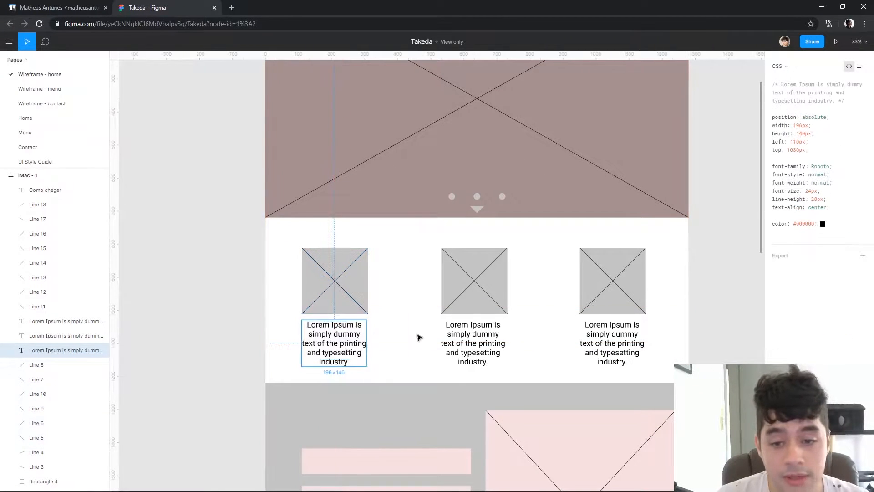
click(70, 91)
click(70, 75)
scroll(662, 233, up, 3)
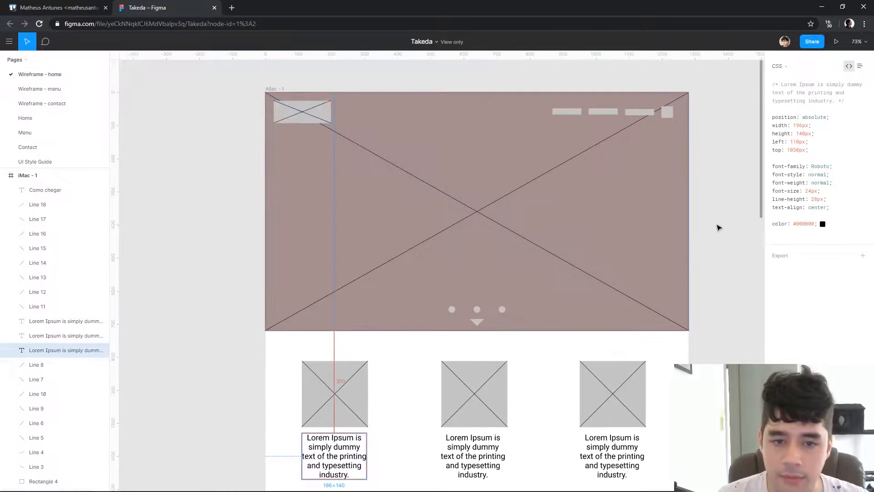
scroll(662, 233, down, 3)
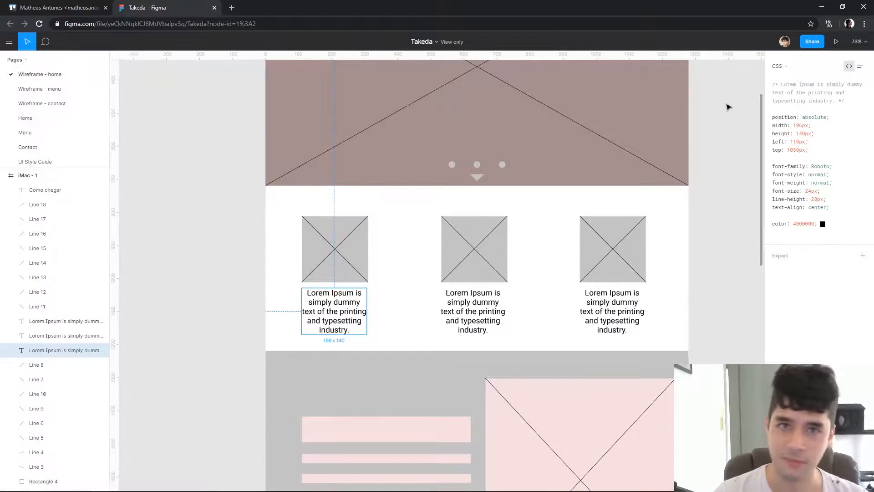
View the Wireframe - menu and Wireframe - contact pages
click(60, 89)
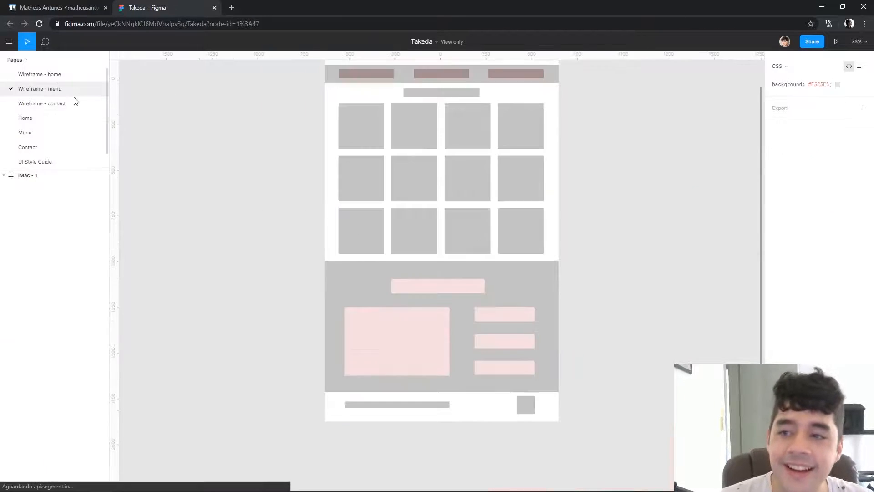
scroll(277, 149, down, 3)
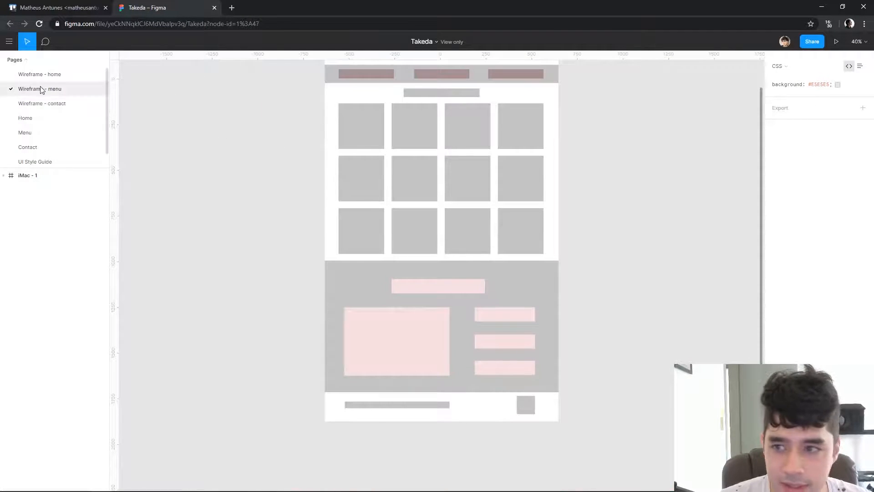
click(59, 102)
Open the Menu page and inspect its Cardápio title and the Pratos, Bebidas and Delivery bar
click(25, 133)
scroll(285, 163, up, 1)
drag(315, 165, 211, 160)
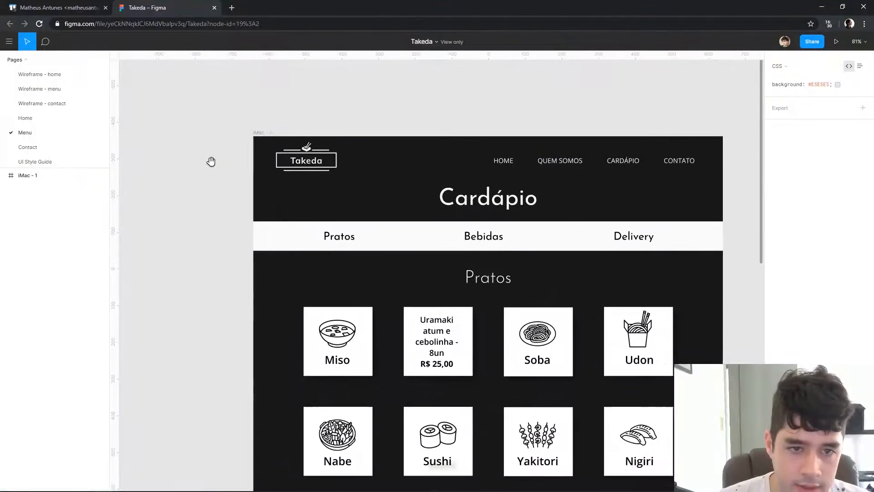
click(600, 191)
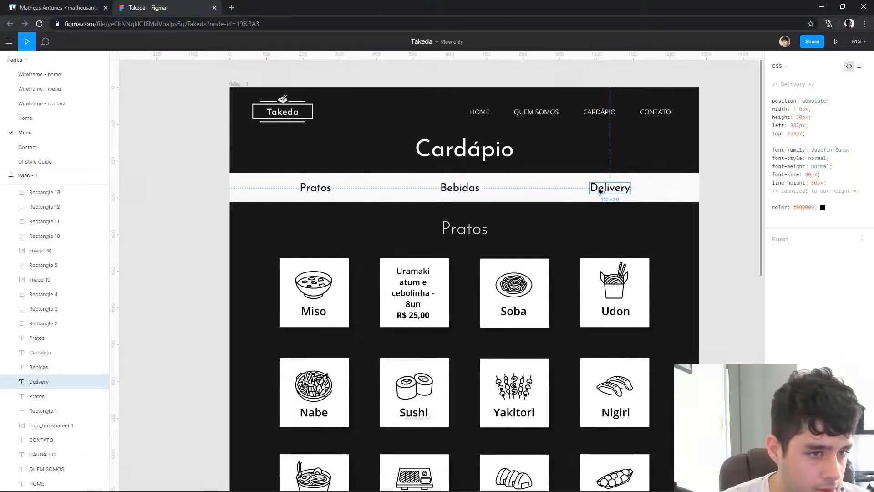
click(714, 243)
click(471, 127)
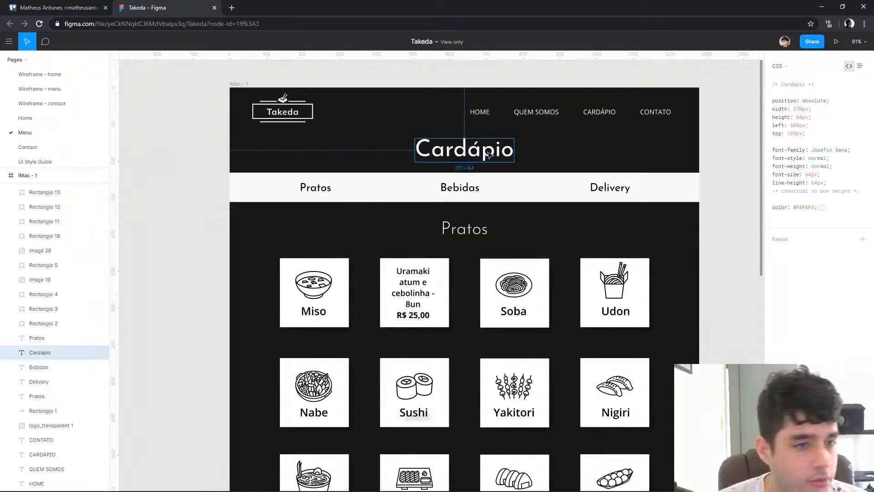
click(752, 155)
scroll(752, 155, down, 3)
click(446, 206)
click(613, 175)
click(635, 137)
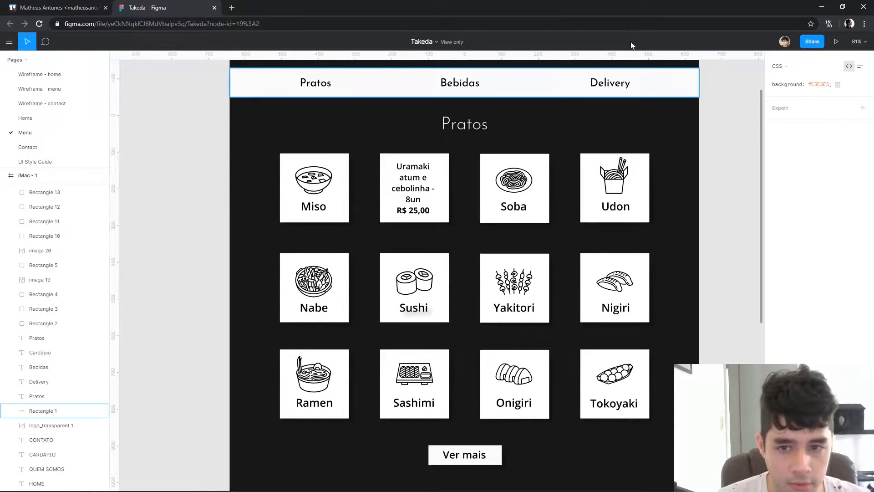
Examine the grid of dish cards under Pratos, including the card showing a dish description and price
scroll(326, 142, down, 1)
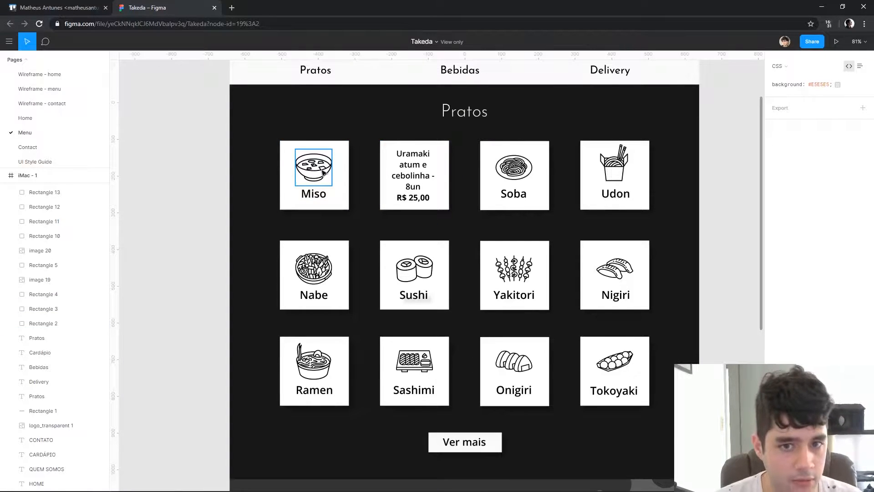
click(407, 161)
drag(474, 214, 389, 165)
click(439, 229)
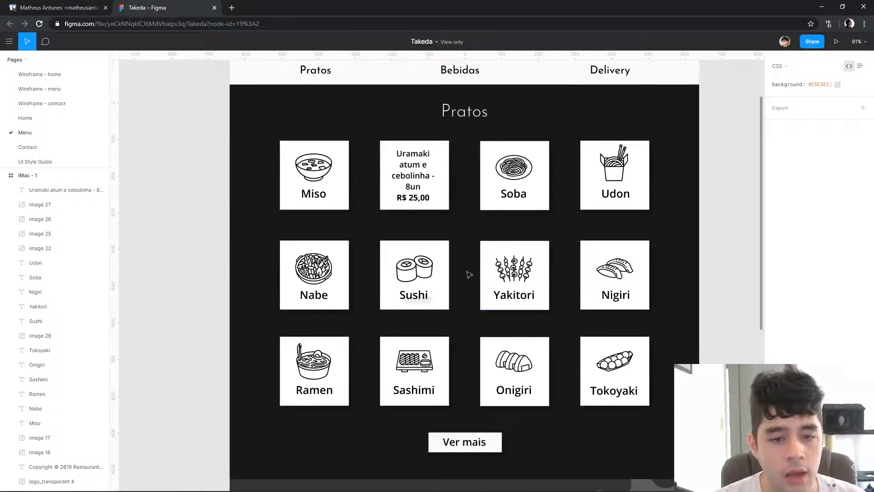
drag(236, 140, 418, 285)
click(676, 410)
scroll(701, 298, down, 4)
scroll(710, 264, up, 4)
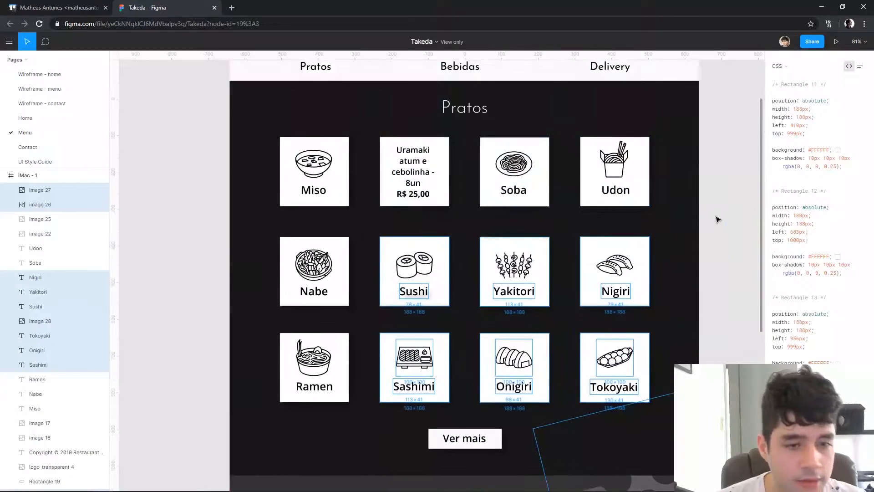
click(716, 218)
drag(242, 136, 670, 379)
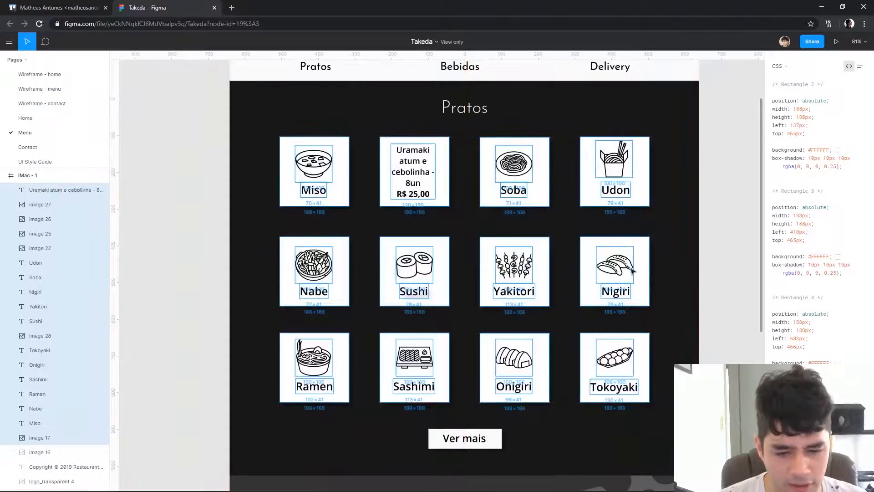
Inspect the Ramen card and review the rest of the Menu page down to the Como chegar section and footer
scroll(505, 276, down, 4)
drag(420, 255, 539, 273)
click(301, 196)
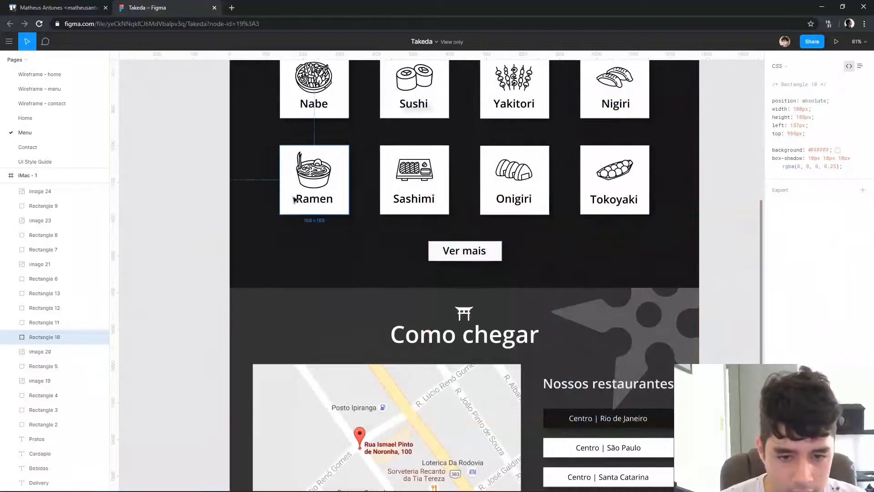
scroll(293, 201, down, 3)
scroll(293, 201, down, 1)
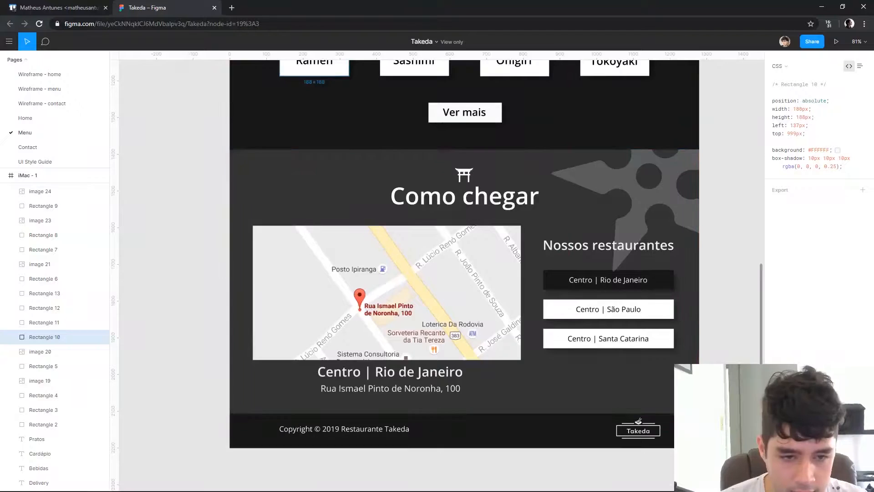
Open the Contact page and review its contact details and the Fale conosco form
click(28, 147)
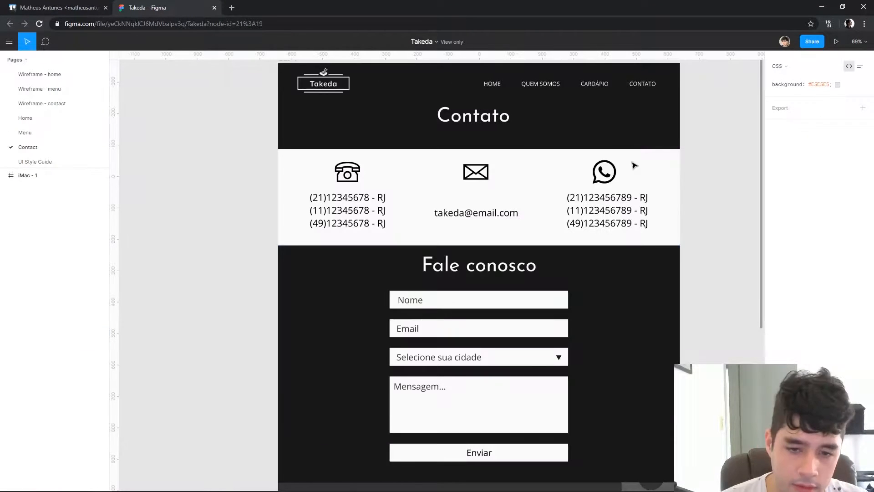
scroll(634, 165, down, 8)
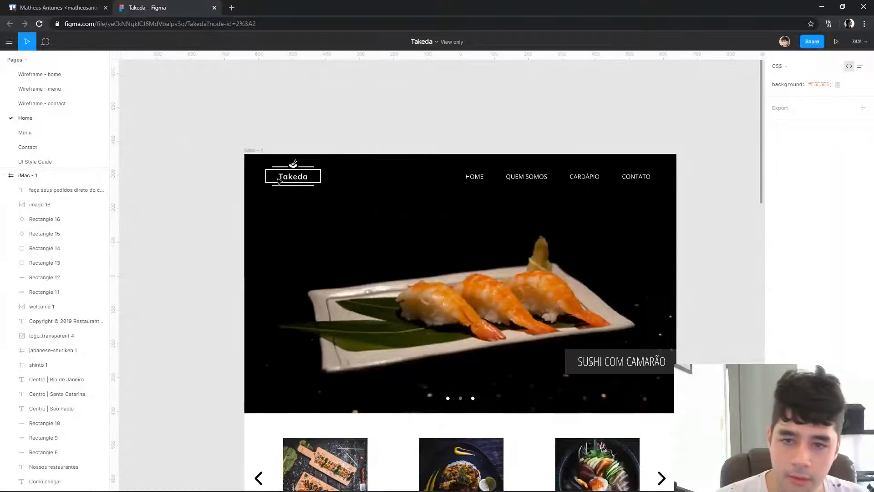
scroll(337, 162, down, 1)
scroll(614, 278, down, 2)
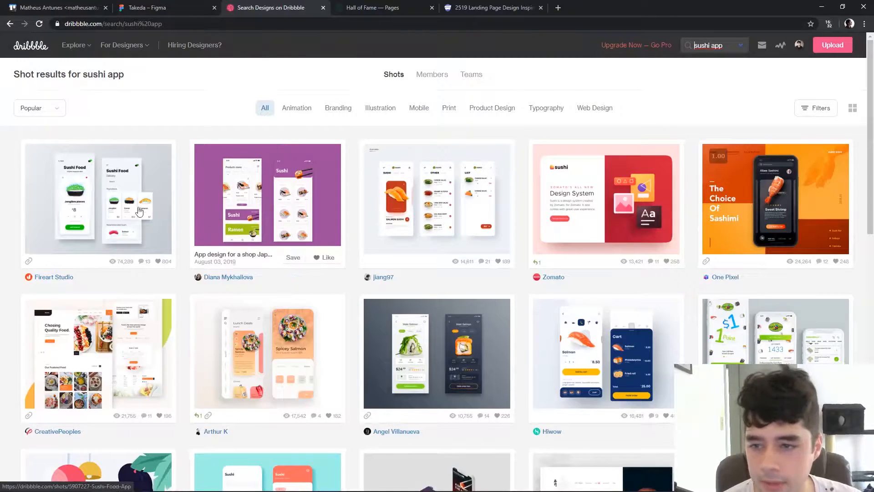
Open the "App design for a shop Japan Food" shot from the Dribbble sushi app results and copy its image
click(270, 213)
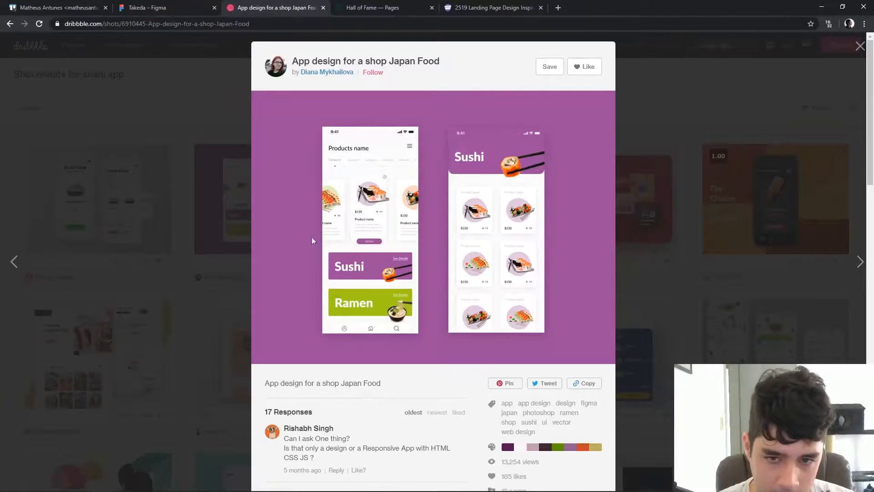
click(494, 8)
click(273, 8)
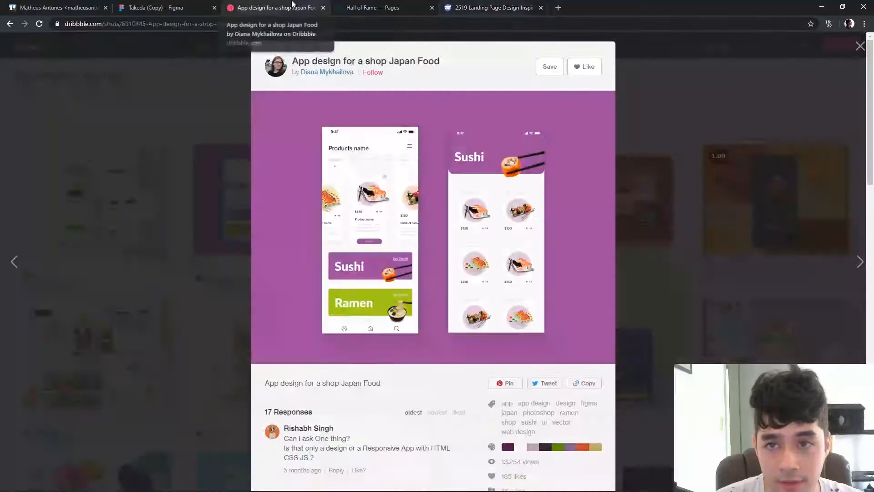
right_click(464, 193)
click(516, 219)
Switch to the Takeda (Copy) file in Figma and paste the purple reference image on the empty canvas beside the Home frame
key(ctrl+shift+Tab)
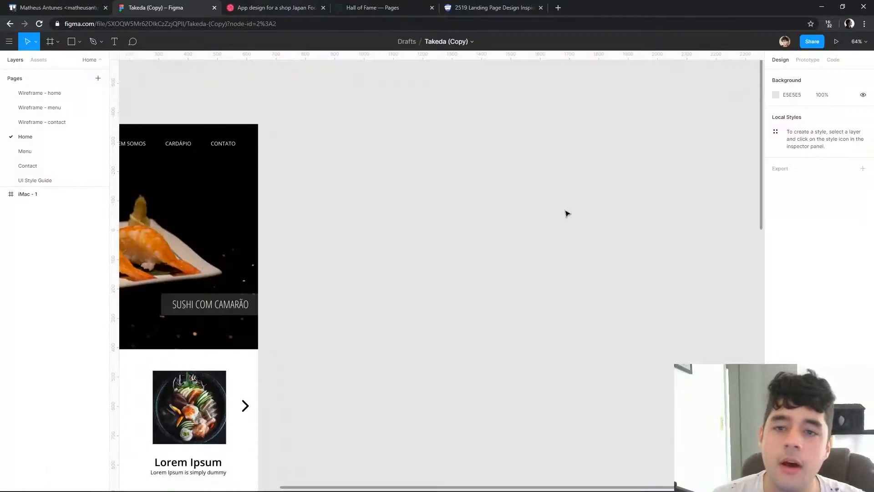
key(ctrl+v)
drag(534, 216, 622, 154)
click(521, 349)
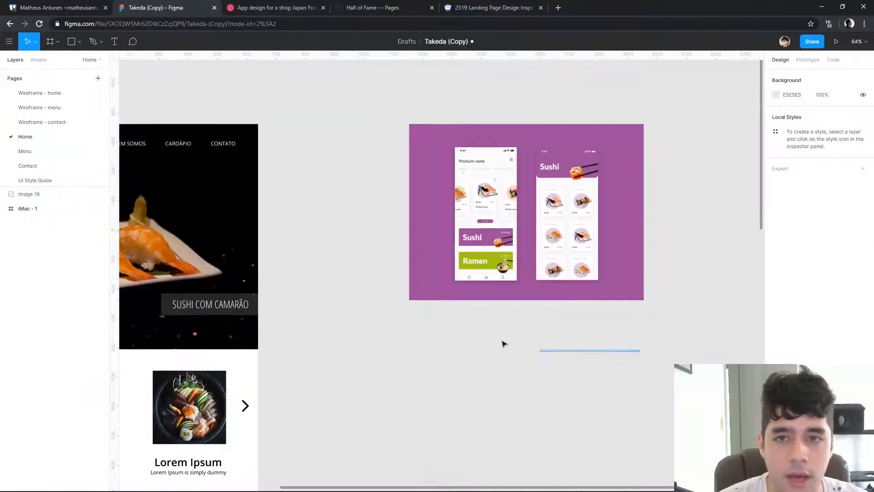
Return to the Dribbble sushi app results, open the "Sushi ordering interface" shot and copy its image
key(ctrl+Tab)
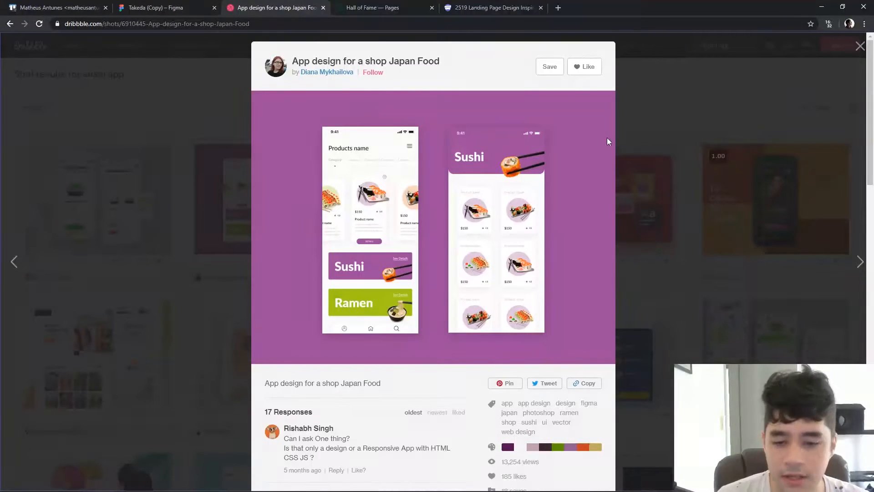
click(764, 208)
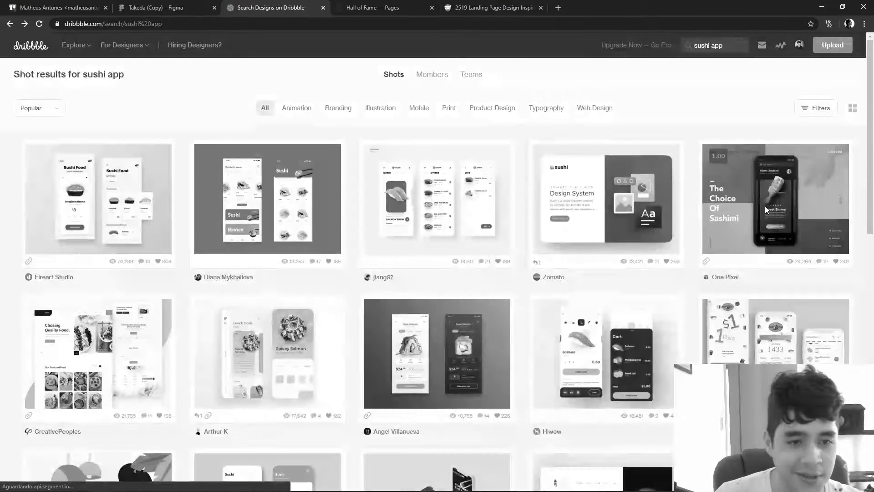
click(466, 155)
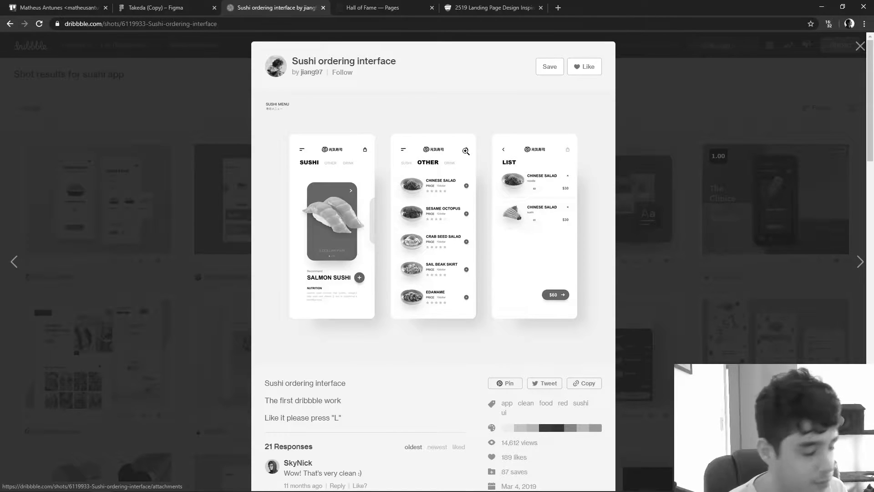
right_click(393, 157)
click(427, 259)
Paste the sushi ordering image into the Takeda (Copy) file in Figma and place it below the purple reference at X 1154, Y 315
key(ctrl+shift+Tab)
key(ctrl+v)
drag(477, 305, 480, 446)
scroll(642, 291, down, 3)
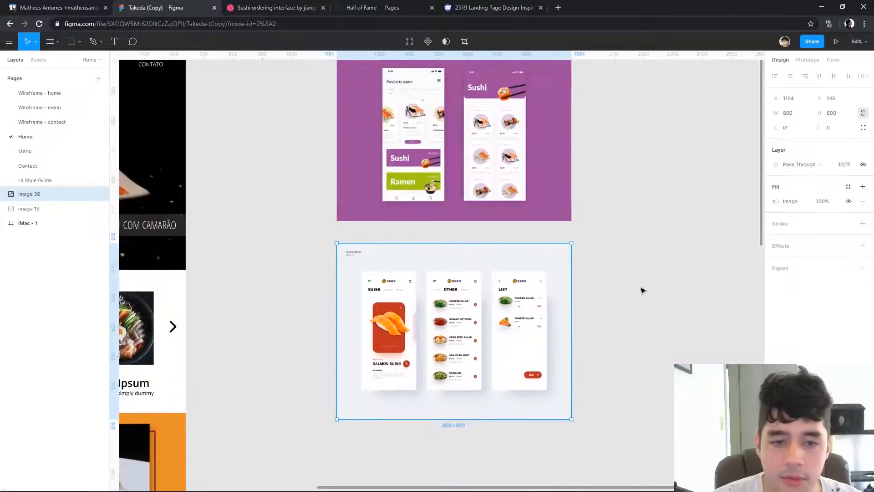
Copy the "Food Restaurant Landing Page" shot from the Dribbble sushi app results and paste it below the sushi ordering reference at X 1135, Y 1000
click(273, 8)
click(148, 159)
scroll(350, 413, down, 3)
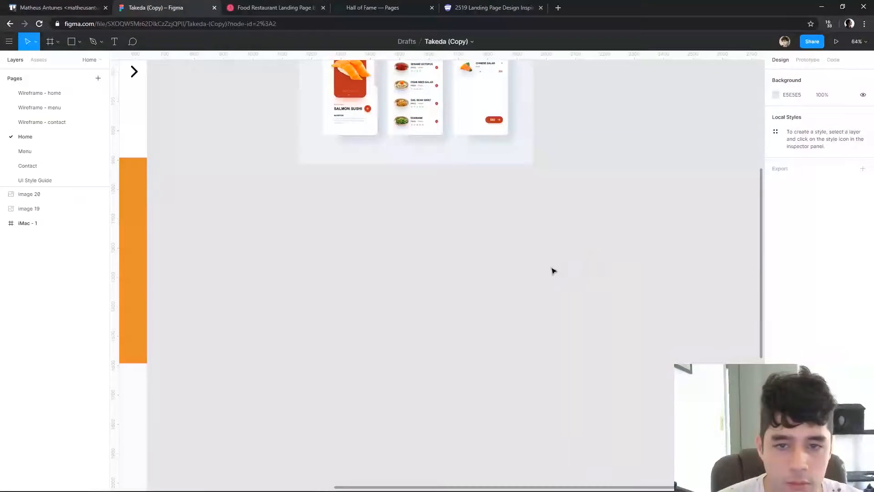
key(ctrl+v)
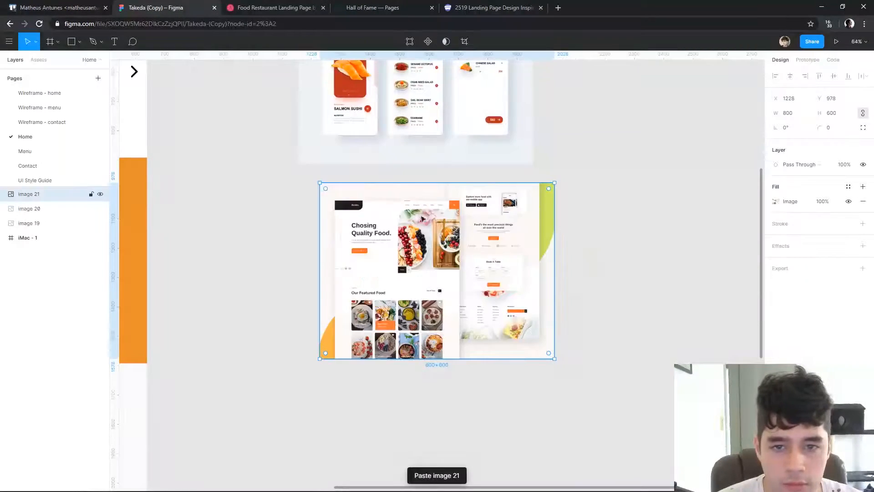
drag(423, 212, 395, 218)
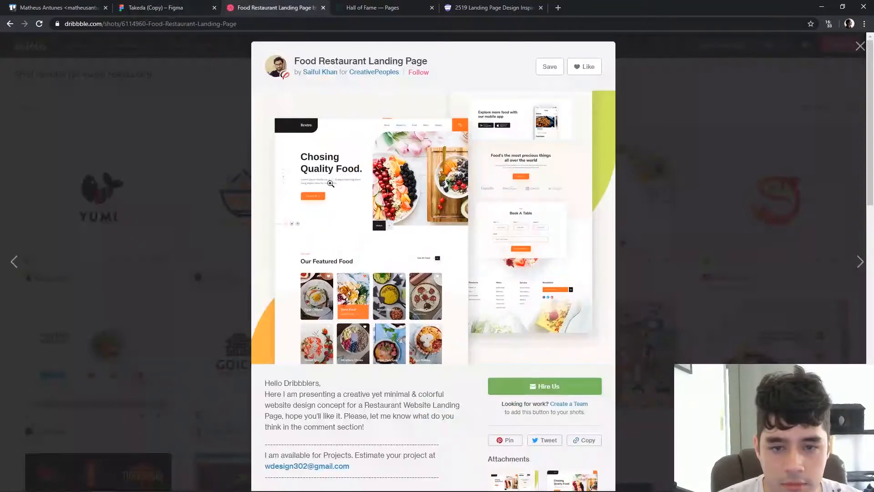
Copy the Dribbble restaurant shot with the dumpling plate and paste it below the food landing page reference at X 1135, Y 1688
scroll(710, 242, down, 3)
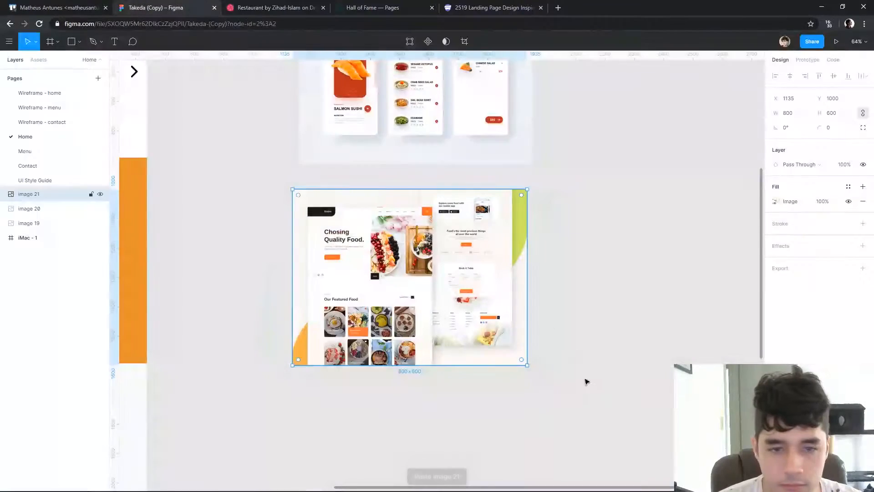
click(585, 374)
scroll(521, 258, down, 5)
key(ctrl+v)
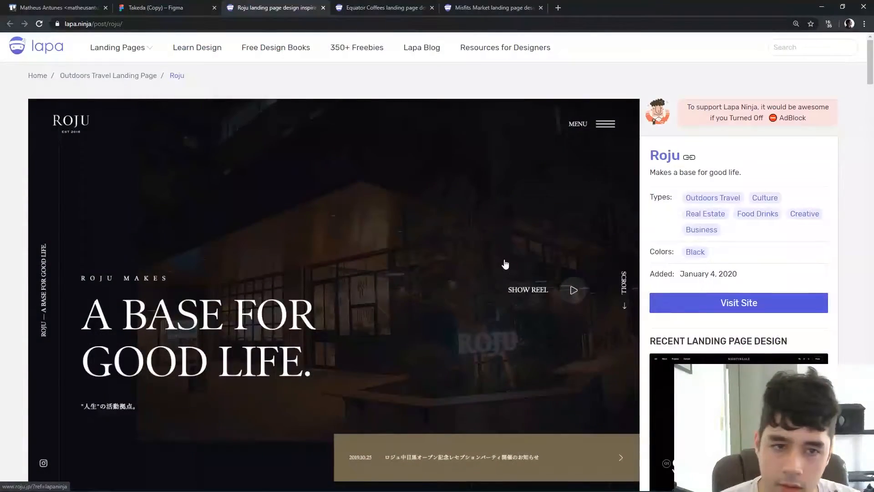
Open the Roju landing page on Lapa Ninja and capture its Real Estate, Rental Space and Botanical section
scroll(505, 264, down, 15)
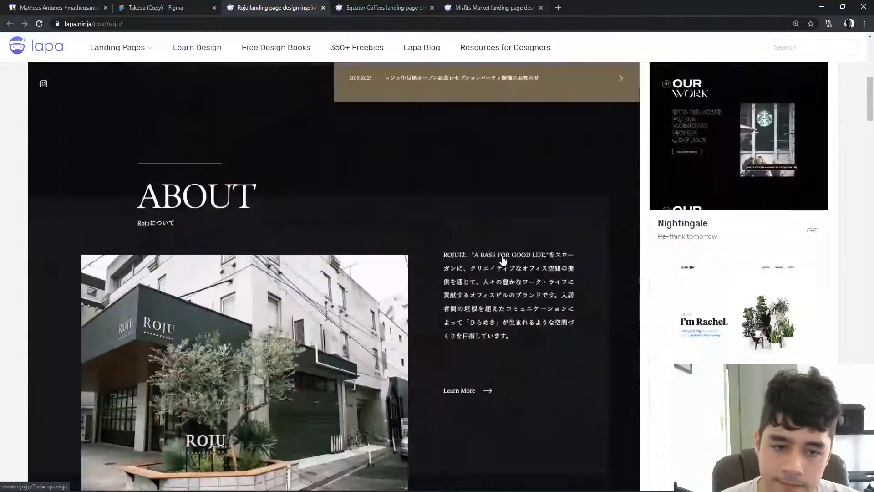
scroll(514, 255, down, 3)
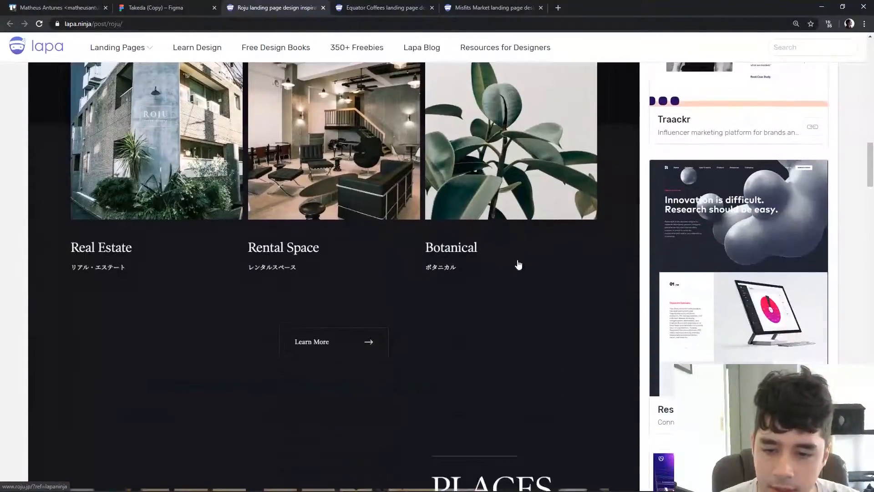
scroll(564, 347, up, 2)
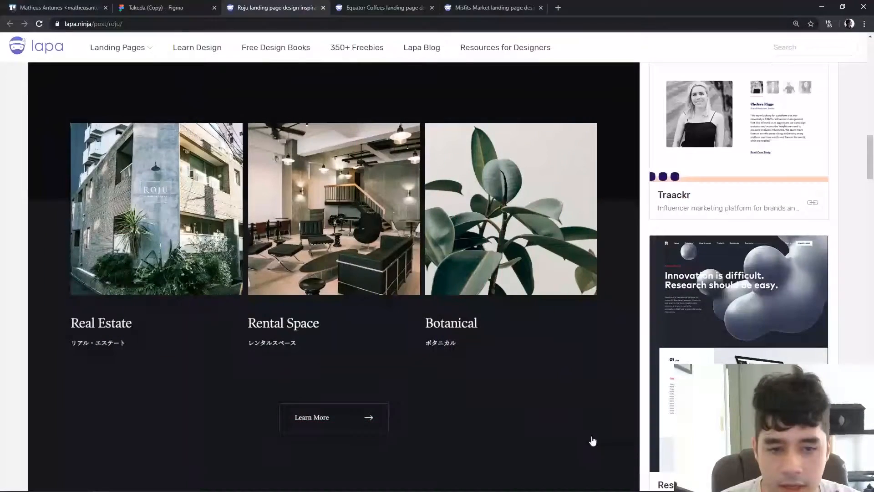
Paste the Roju section capture into the Takeda (Copy) file in Figma, starting a second column beside the Dribbble references
click(155, 5)
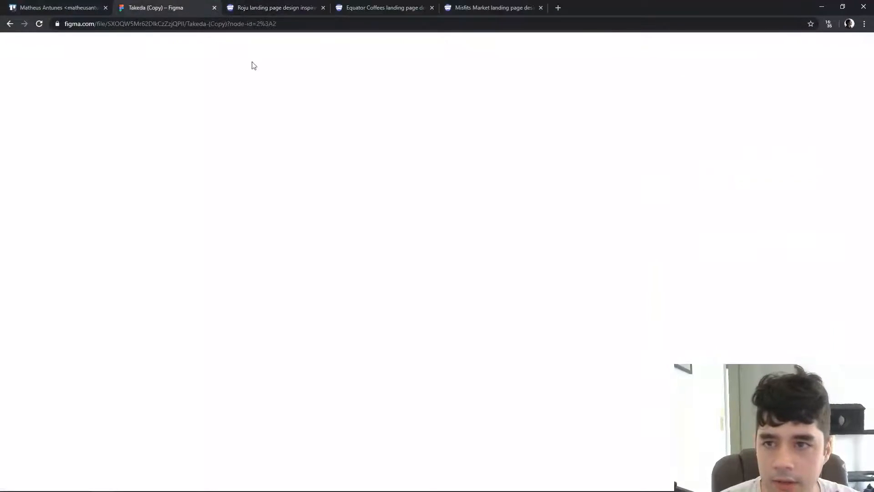
drag(638, 336, 340, 252)
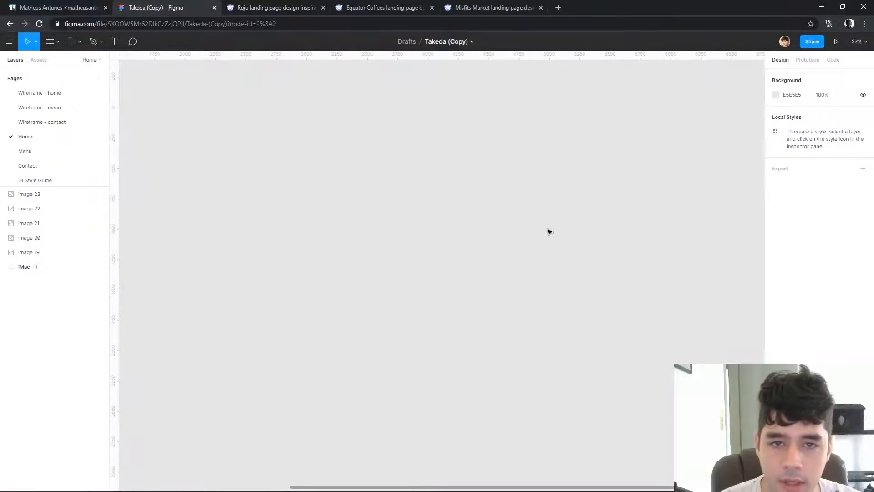
key(ctrl+v)
drag(413, 357, 601, 377)
drag(623, 302, 465, 141)
Return to the Roju landing page, capture its Contact section with the footer, and close the page
click(270, 4)
scroll(255, 189, down, 15)
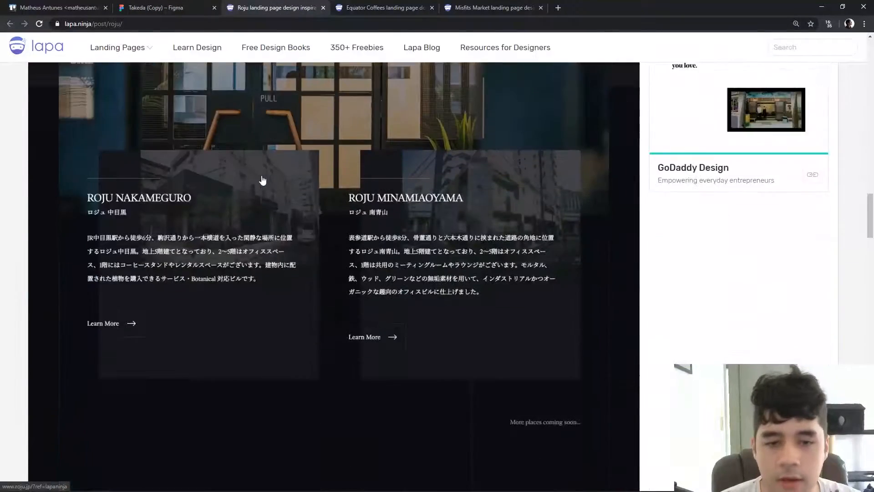
scroll(299, 120, down, 20)
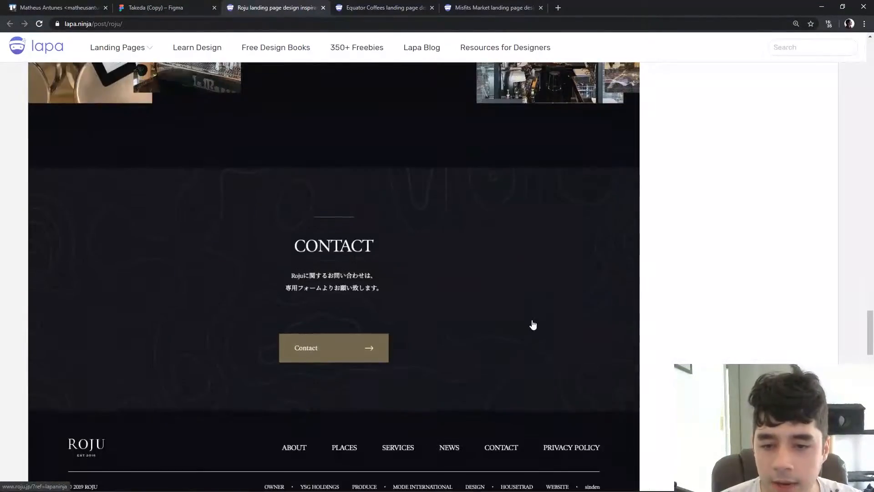
scroll(533, 325, down, 3)
scroll(438, 292, up, 2)
key(super+shift+s)
drag(21, 74, 634, 444)
key(ctrl+w)
Paste the Roju contact capture into the Takeda (Copy) file in Figma and place it below the first Roju reference
click(64, 7)
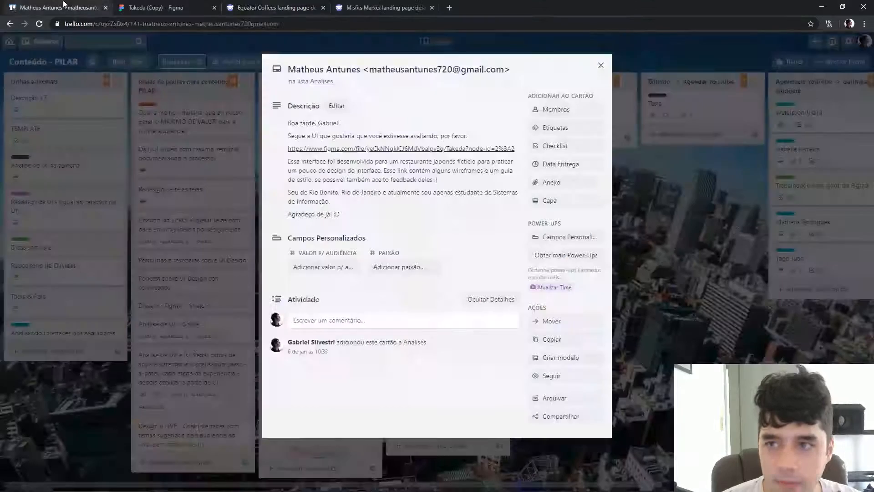
click(155, 7)
scroll(460, 244, down, 3)
key(ctrl+v)
drag(428, 272, 418, 275)
click(329, 209)
Go through the Equator Coffees landing page, add its "Crafted by us, for you" section to the Figma references, and close the page
click(283, 7)
scroll(286, 212, down, 10)
scroll(286, 212, down, 15)
scroll(388, 330, down, 12)
scroll(445, 284, up, 9)
scroll(333, 263, down, 4)
scroll(455, 205, up, 3)
scroll(111, 165, down, 20)
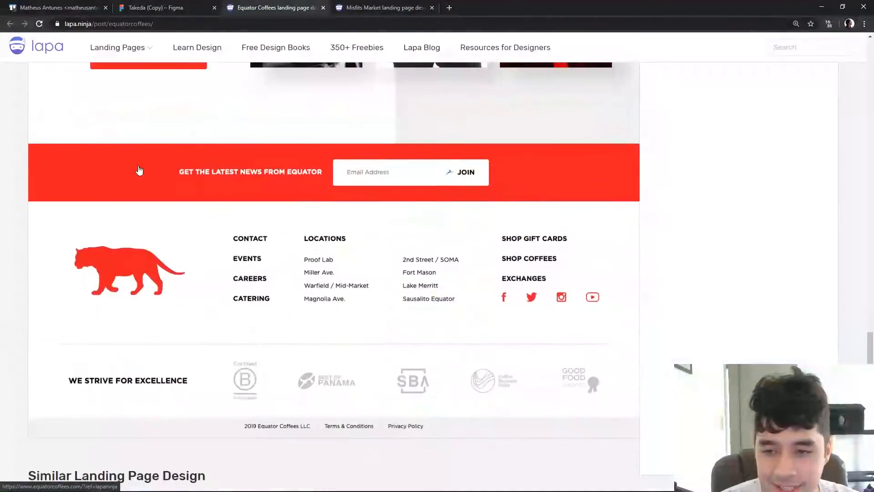
scroll(138, 170, down, 3)
scroll(550, 240, up, 3)
scroll(332, 121, down, 6)
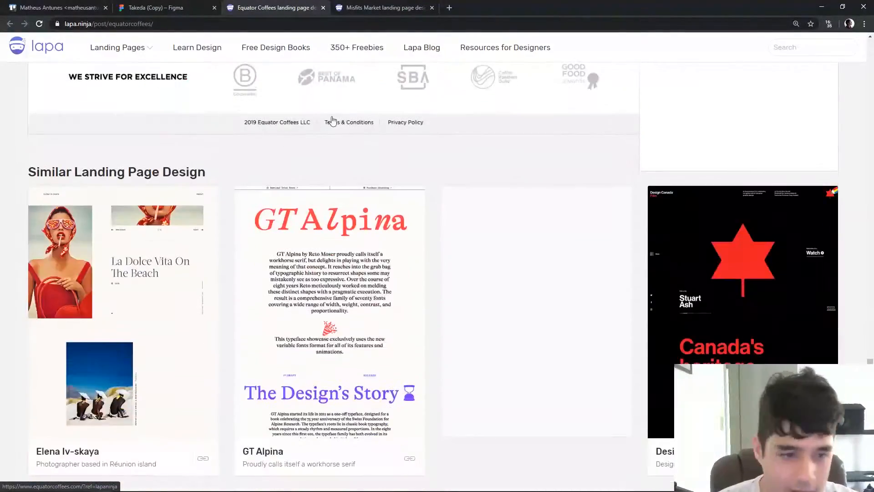
scroll(333, 121, down, 4)
key(ctrl+w)
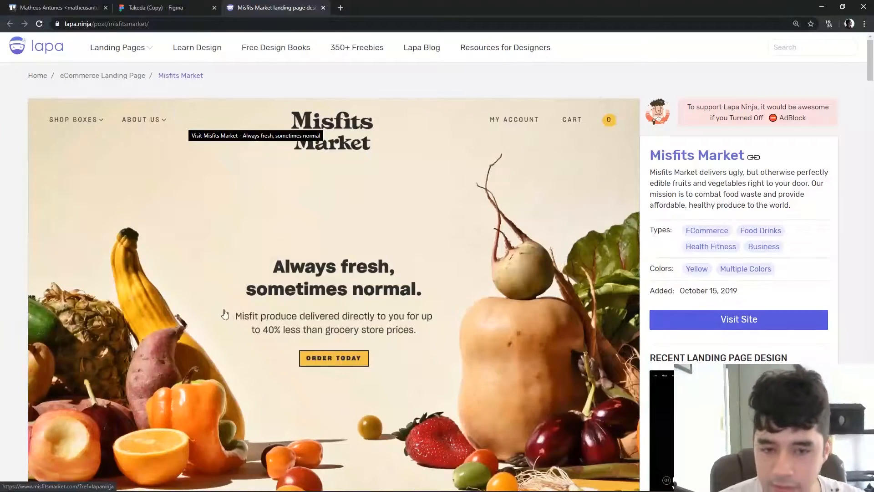
Capture the "What's a Misfit?" section of the Misfits Market landing page on Lapa Ninja
scroll(228, 311, down, 8)
scroll(140, 247, down, 9)
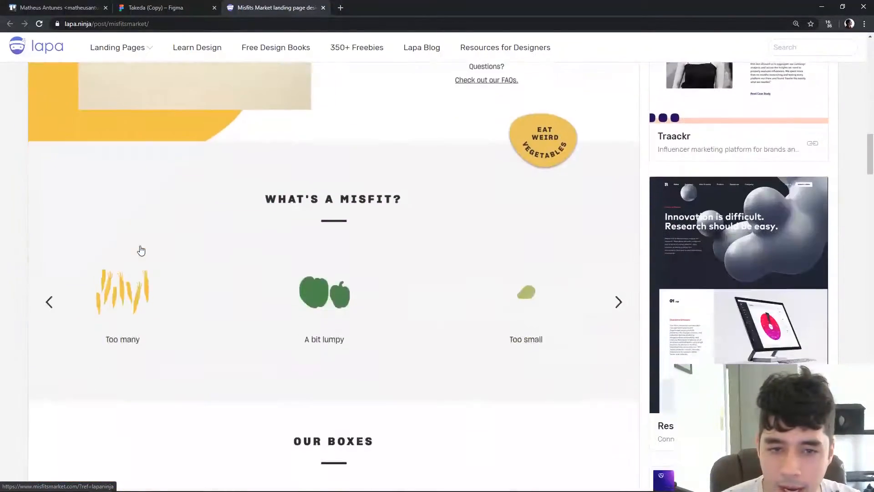
scroll(140, 248, up, 3)
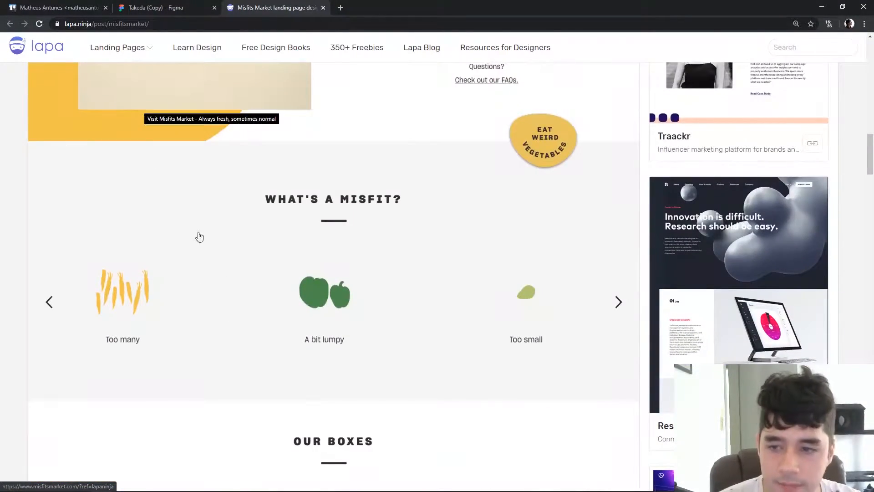
key(Print)
drag(36, 122, 615, 405)
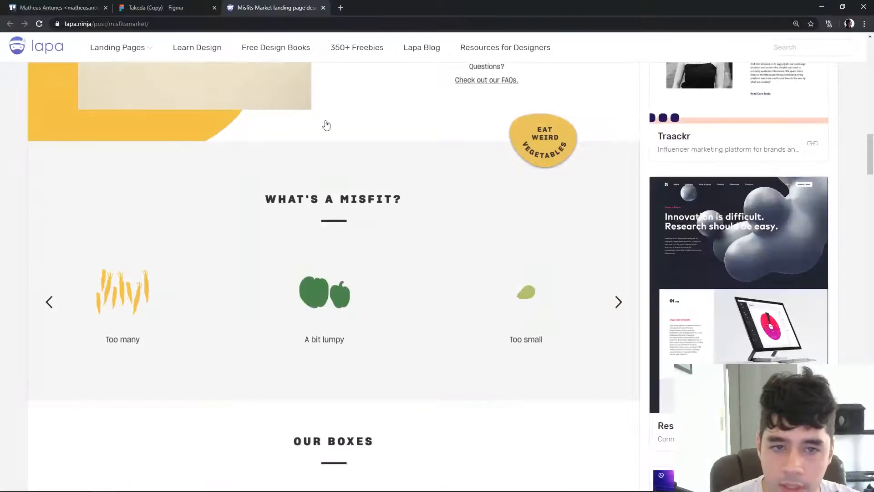
Paste the Misfits Market capture into the Takeda (Copy) file in Figma and place it below the coffee reference at X 2209, Y 2623
key(ctrl+shift+Tab)
key(ctrl+v)
drag(459, 294, 447, 427)
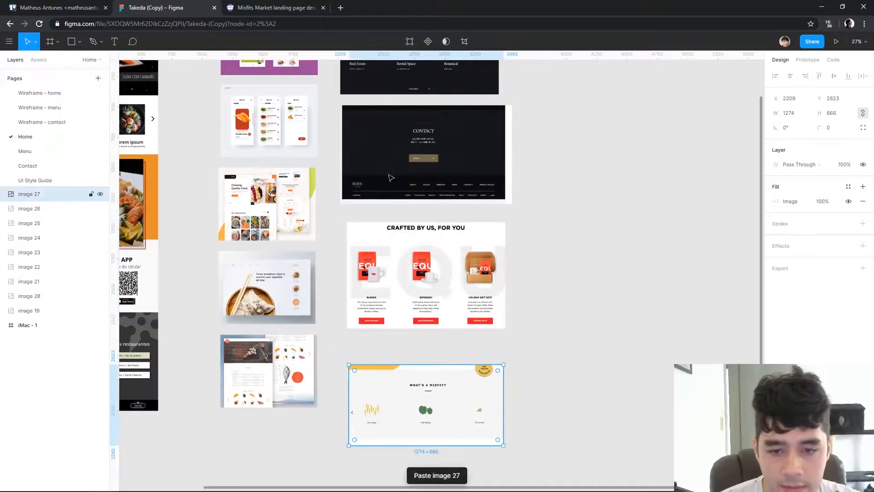
Look through the rest of the Misfits Market landing page and close it
click(278, 8)
scroll(529, 296, down, 14)
scroll(554, 287, down, 10)
scroll(554, 287, up, 20)
key(ctrl+w)
Examine the purple sushi app reference and the hero banner of the Takeda Home page, including the extent of its background image
ctrl+scroll(531, 289, up, 5)
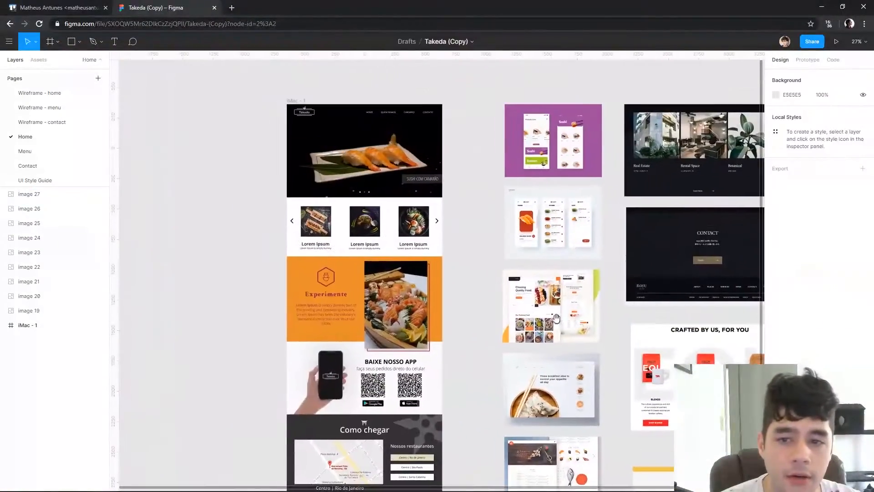
scroll(506, 148, up, 5)
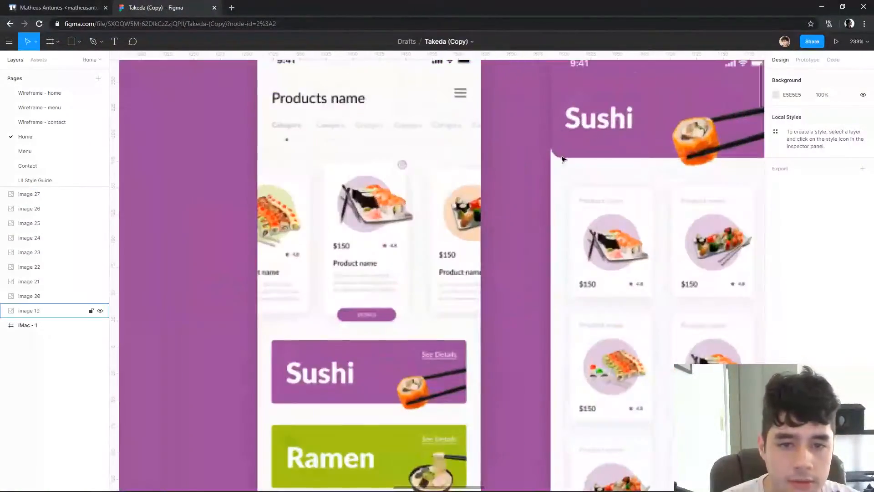
scroll(564, 168, down, 5)
drag(494, 247, 711, 205)
scroll(474, 161, up, 4)
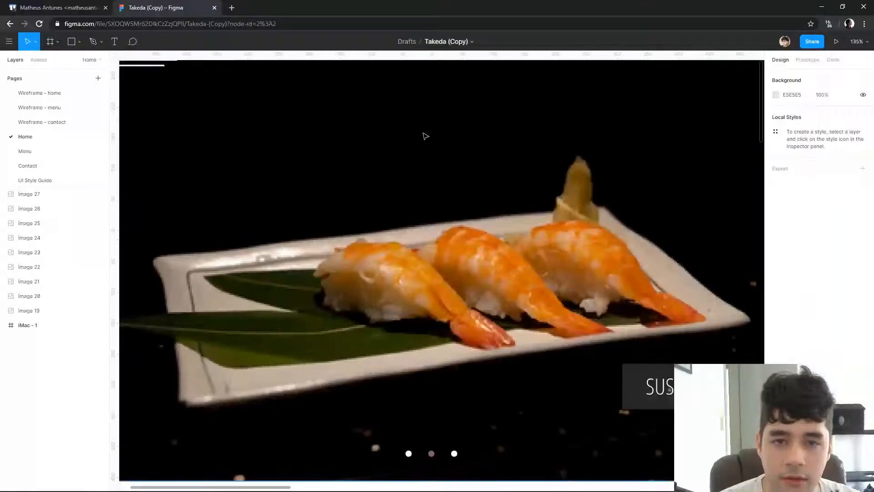
scroll(423, 135, down, 3)
scroll(431, 159, up, 2)
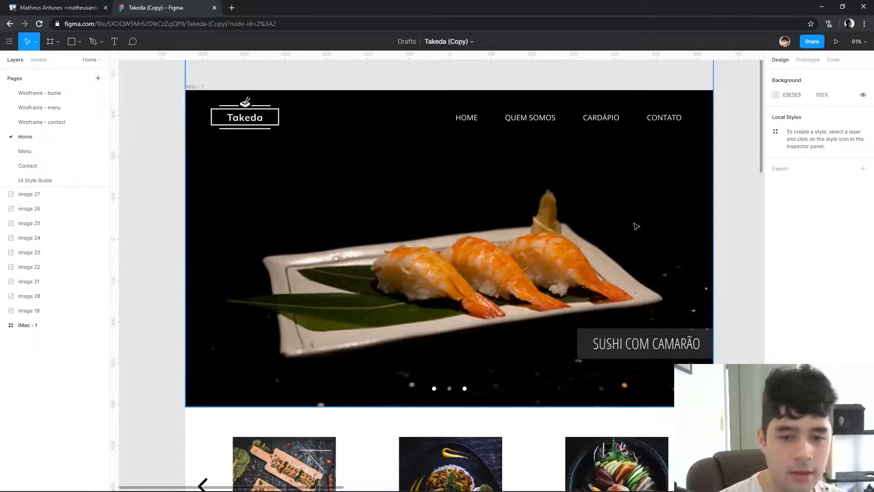
click(367, 272)
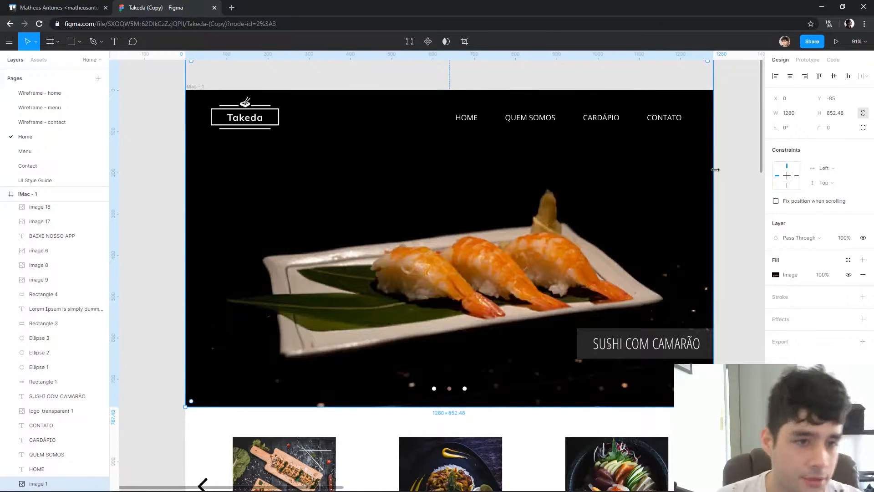
click(744, 156)
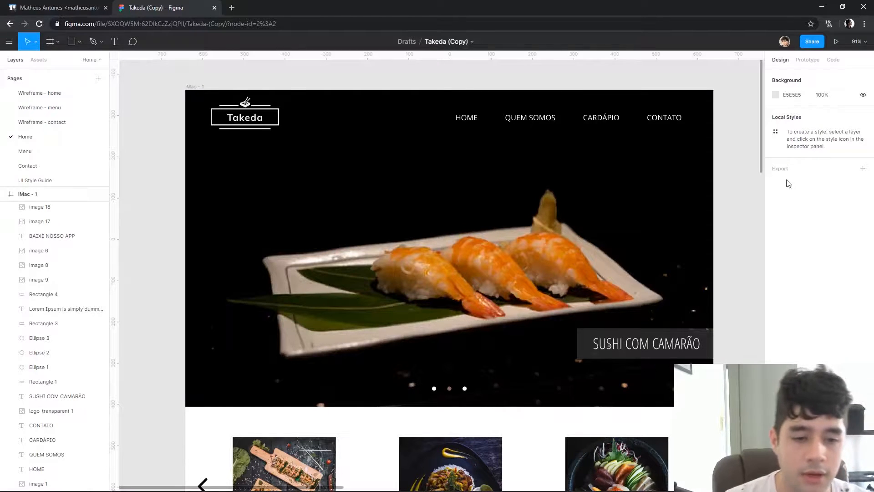
click(670, 345)
click(732, 346)
drag(687, 344, 683, 349)
click(747, 342)
key(ctrl+z)
key(ctrl+z)
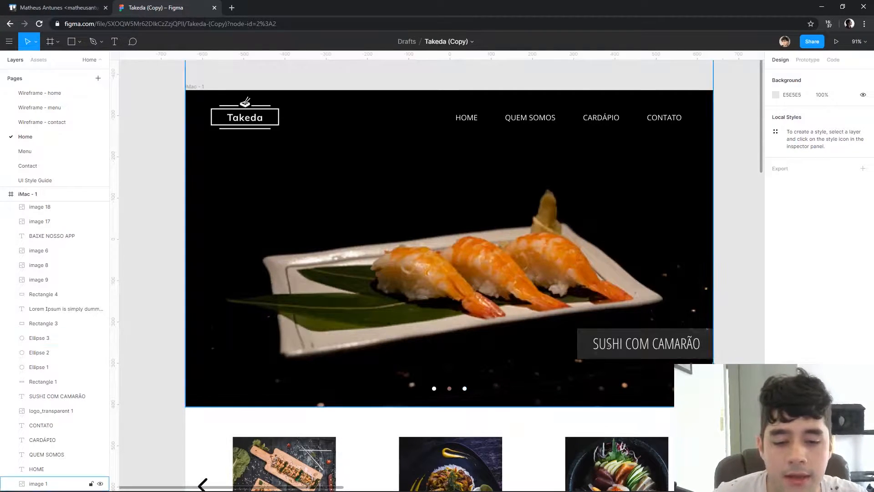
Look over the sushi app, Roju and Equator Coffees references collected beside the Home frame
drag(608, 353, 159, 371)
drag(507, 335, 93, 309)
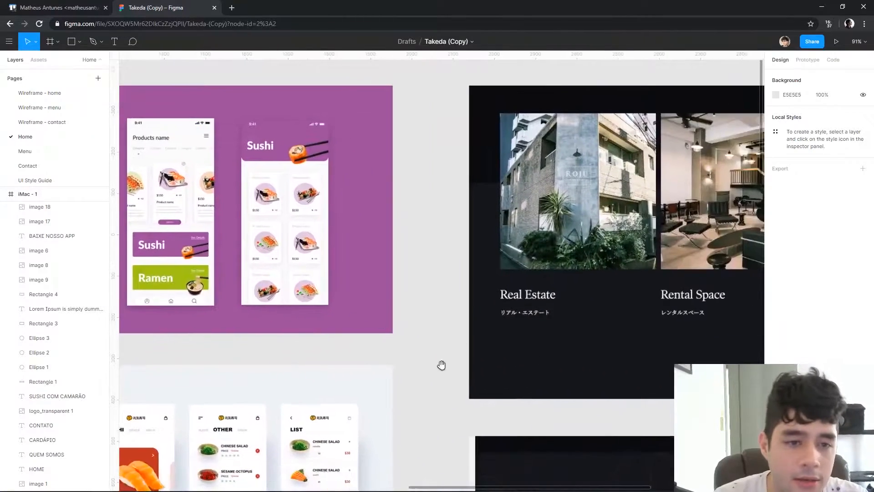
drag(501, 364, 255, 358)
drag(692, 363, 471, 303)
drag(441, 460, 672, 143)
drag(340, 402, 454, 114)
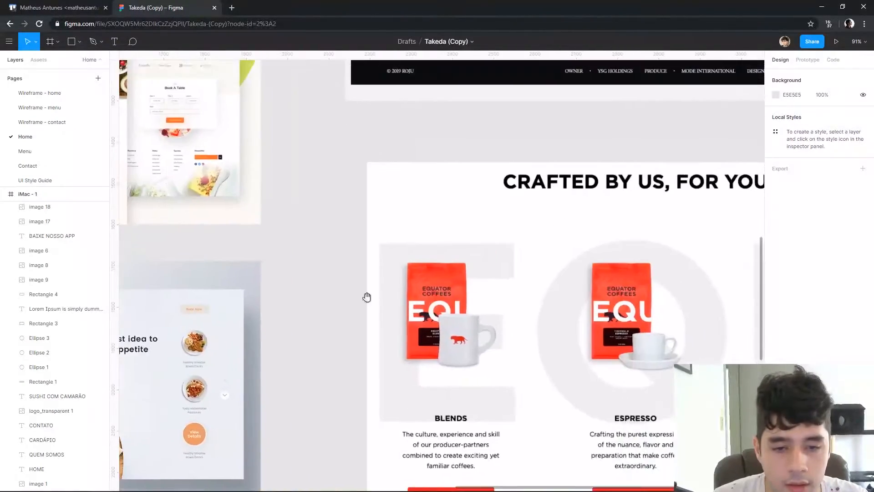
drag(400, 310, 690, 158)
drag(507, 217, 628, 209)
Examine the "Three breakfast idea" reference up close for its navigation, headline, cropped dish photo and side dish selector
scroll(526, 191, up, 5)
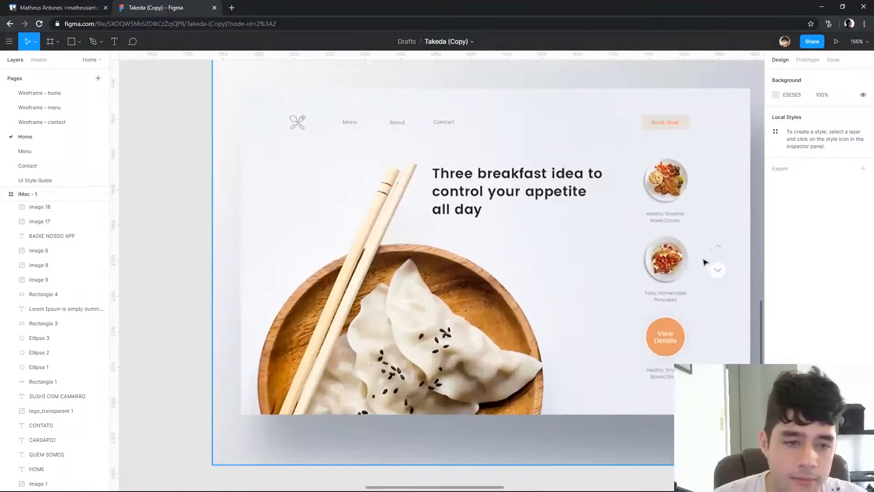
scroll(710, 265, up, 2)
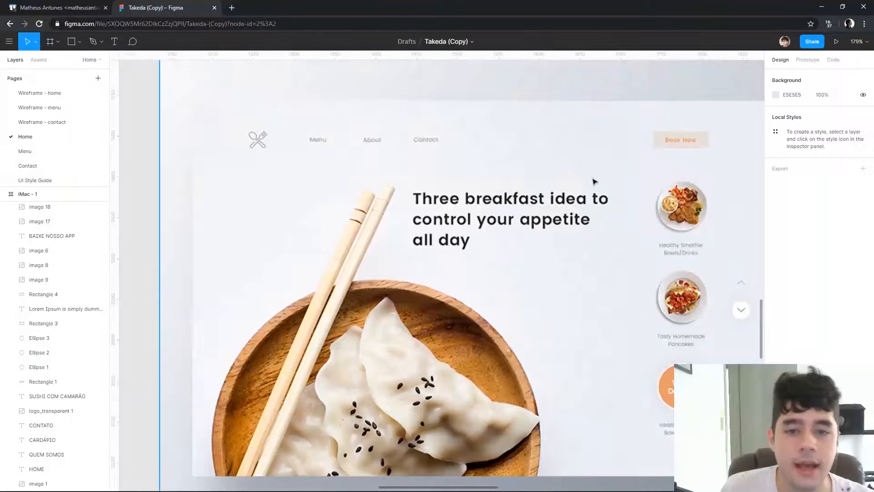
scroll(594, 209, down, 1)
drag(585, 377, 529, 354)
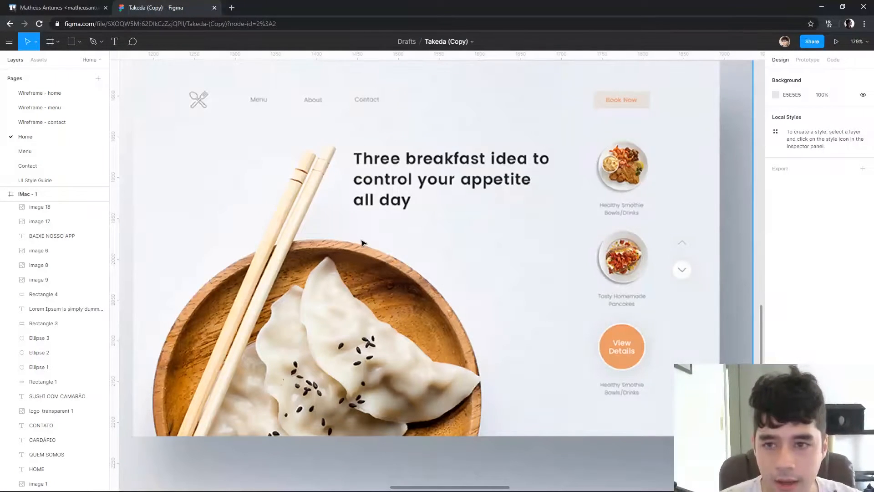
scroll(480, 186, up, 1)
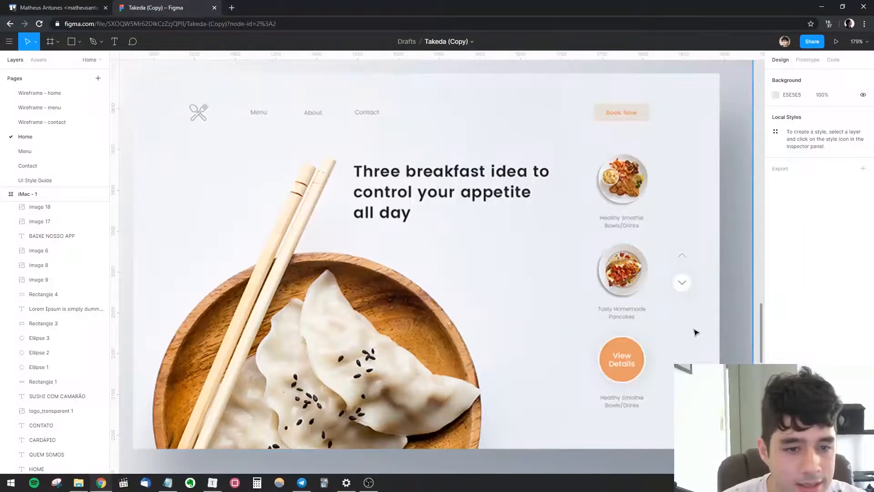
scroll(682, 169, down, 2)
scroll(681, 185, up, 4)
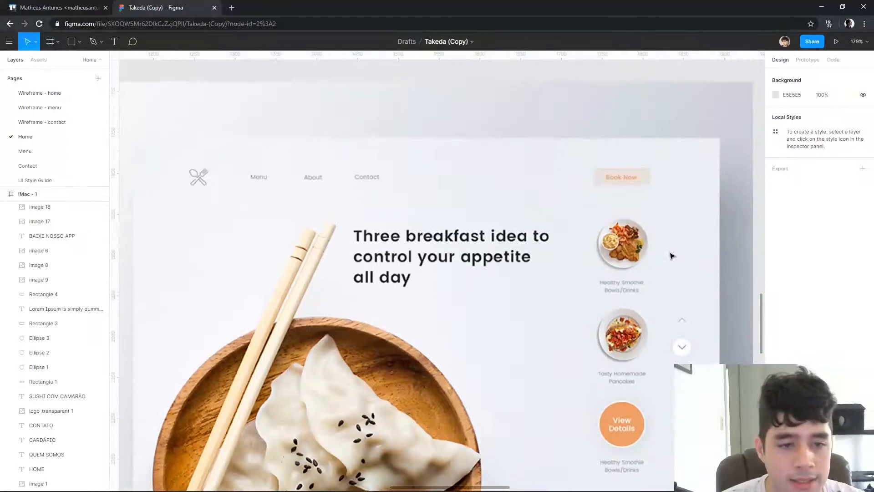
scroll(671, 253, down, 2)
scroll(702, 218, down, 1)
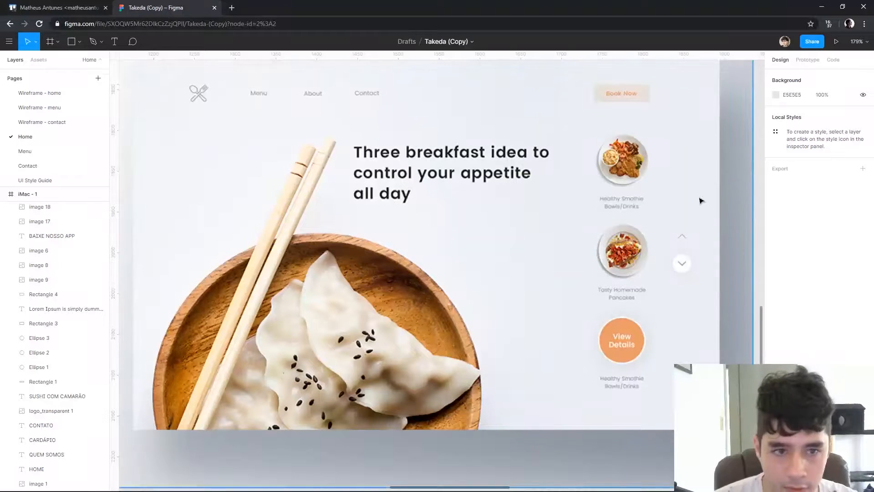
scroll(644, 301, up, 1)
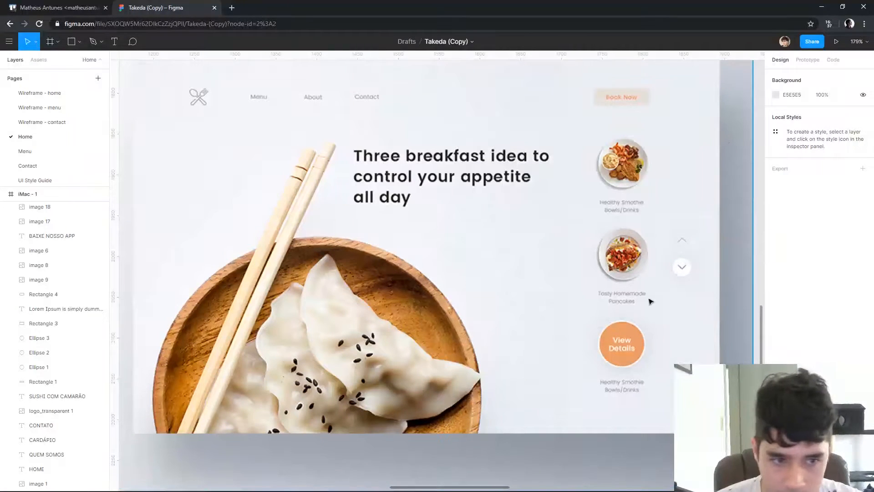
Examine the header of the "Three breakfast idea" reference, comparing its menu links with the separate Book Now button
click(682, 250)
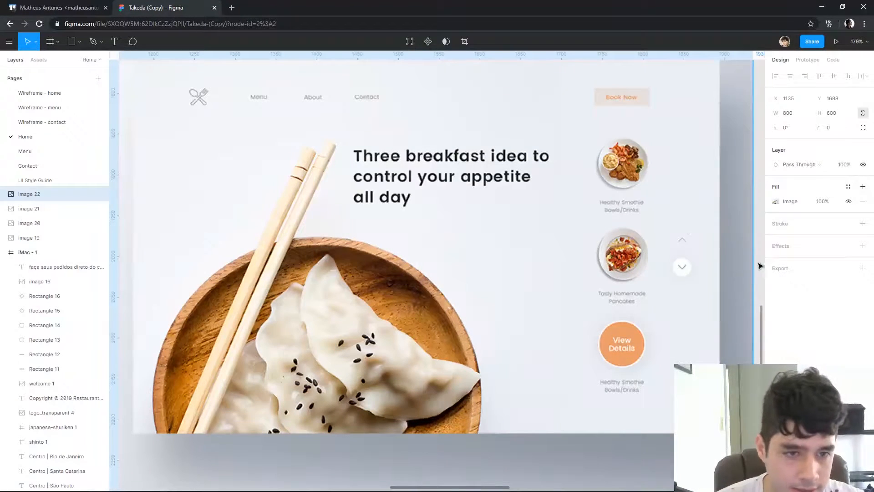
scroll(668, 333, up, 1)
scroll(668, 333, up, 1)
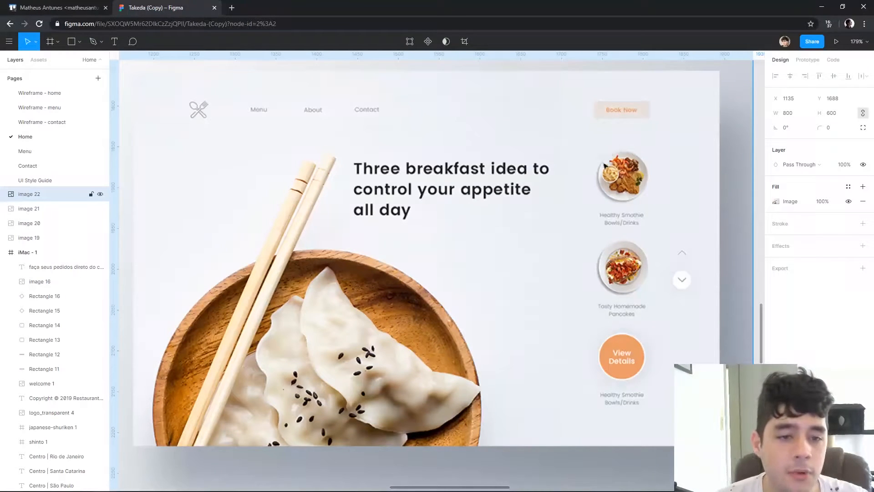
drag(659, 399, 657, 394)
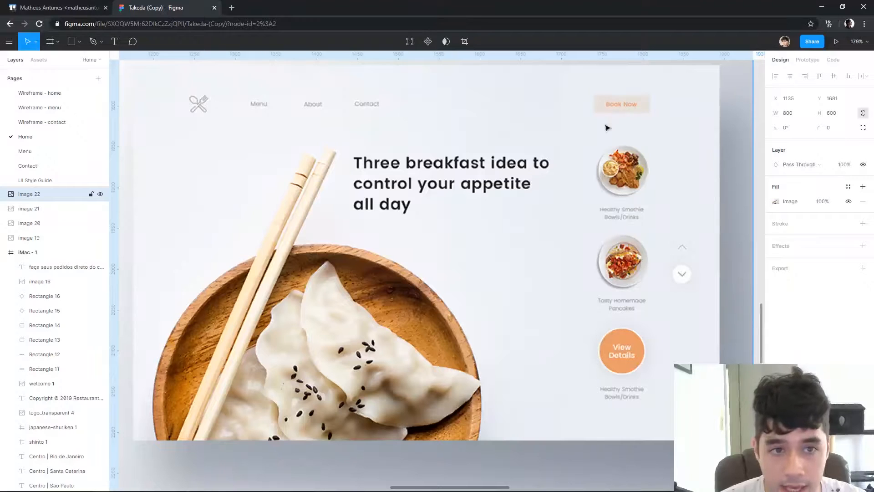
scroll(591, 136, down, 3)
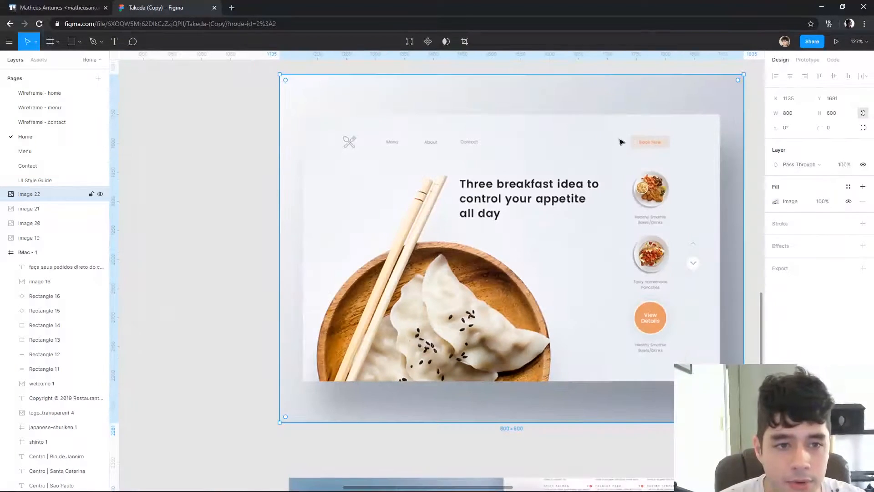
scroll(627, 133, right, 3)
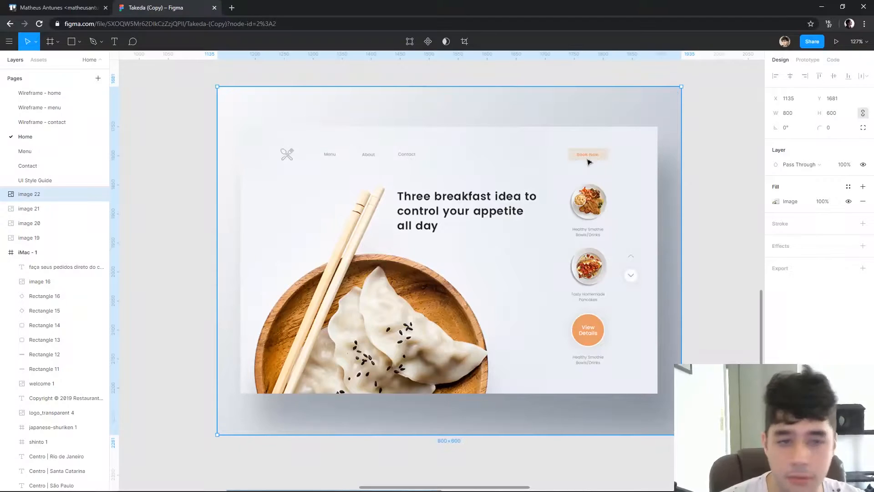
Leave CARDÁPIO apart in the Takeda hero header and distribute HOME, QUEM SOMOS and CONTATO with equal horizontal spacing
scroll(503, 208, down, 5)
drag(319, 186, 551, 431)
drag(498, 76, 492, 303)
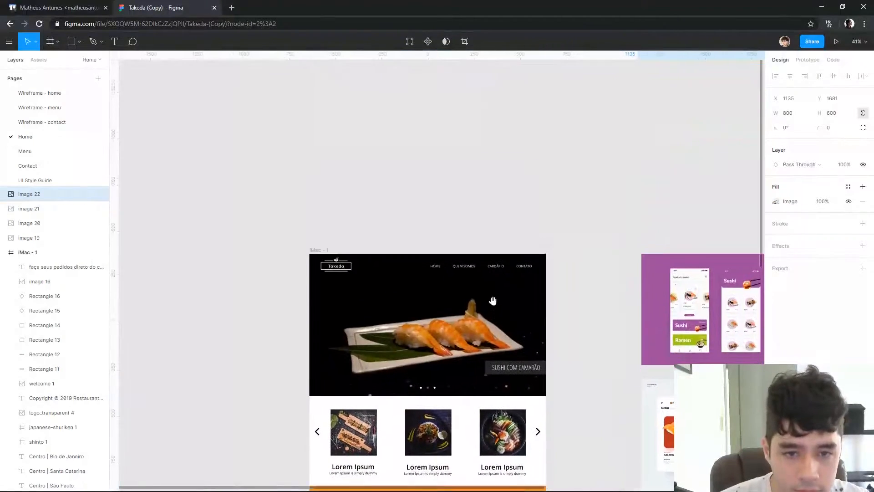
scroll(492, 303, up, 5)
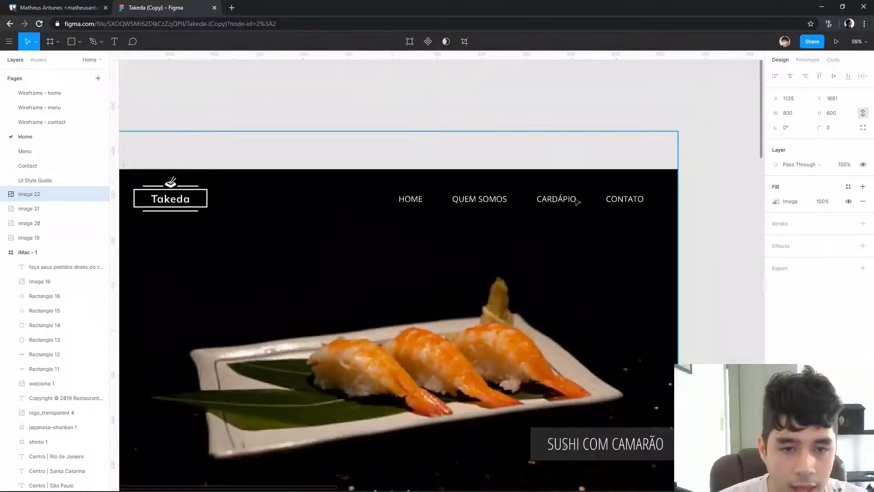
click(554, 203)
click(621, 201)
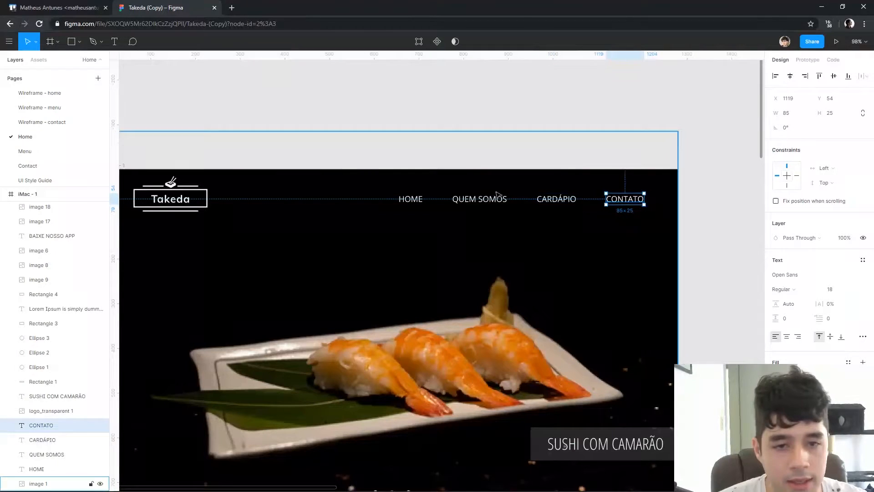
click(473, 200)
shift+click(410, 200)
shift+click(624, 201)
drag(626, 208, 482, 204)
click(867, 76)
click(746, 108)
Tighten the horizontal spacing between the HOME, QUEM SOMOS and CONTATO links to 45
scroll(374, 210, up, 10)
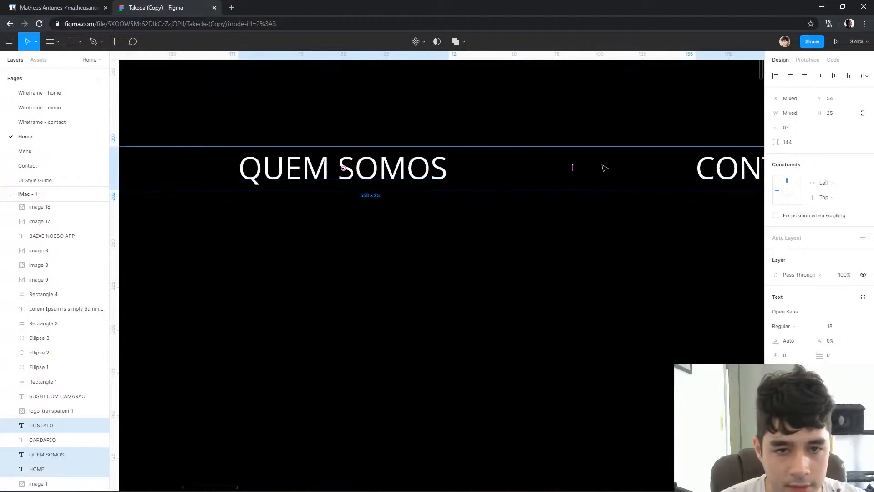
drag(572, 168, 377, 175)
scroll(342, 172, down, 5)
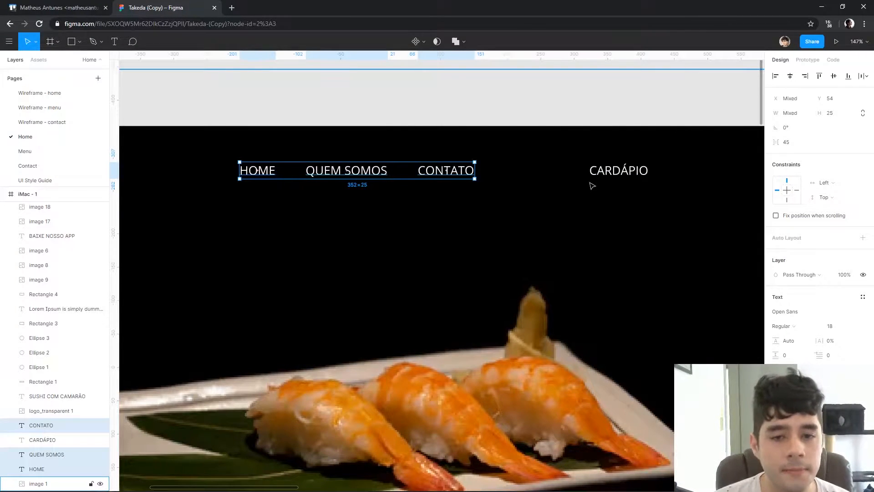
Set the font size of the HOME, QUEM SOMOS, CONTATO and CARDÁPIO links to 14
scroll(478, 209, down, 5)
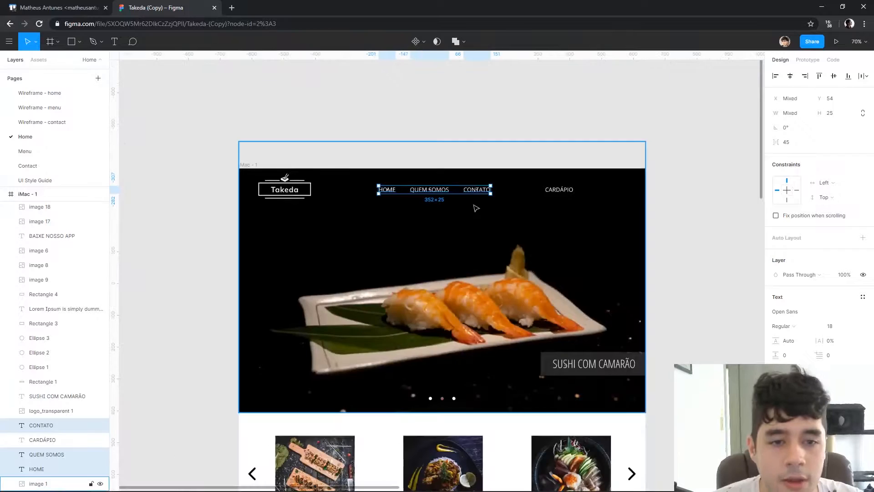
scroll(523, 250, up, 2)
click(842, 328)
text(16)
key(Return)
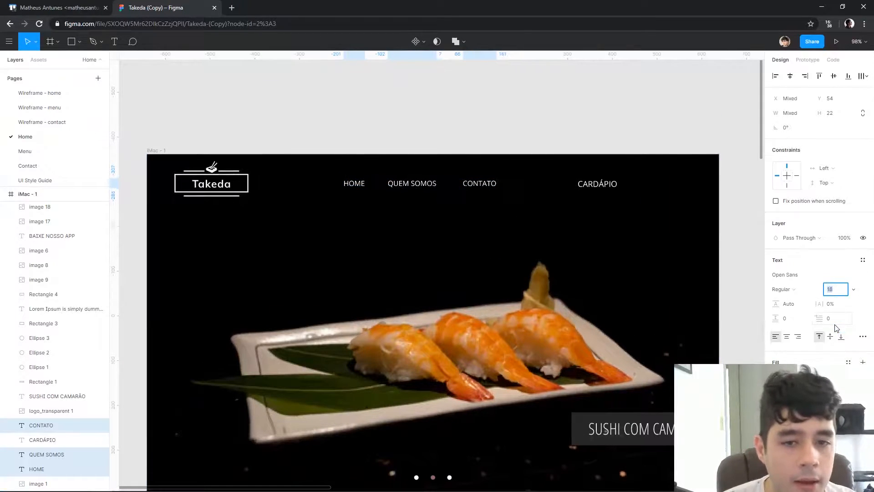
text(15)
key(Return)
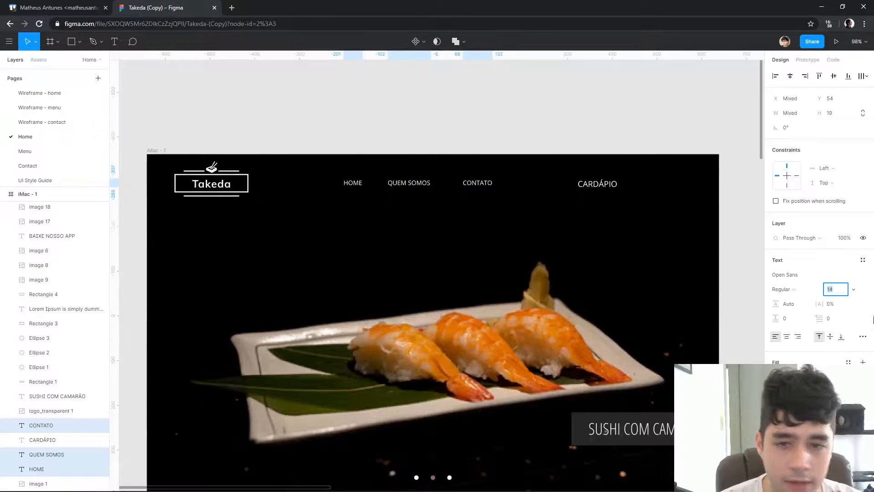
click(606, 183)
click(830, 290)
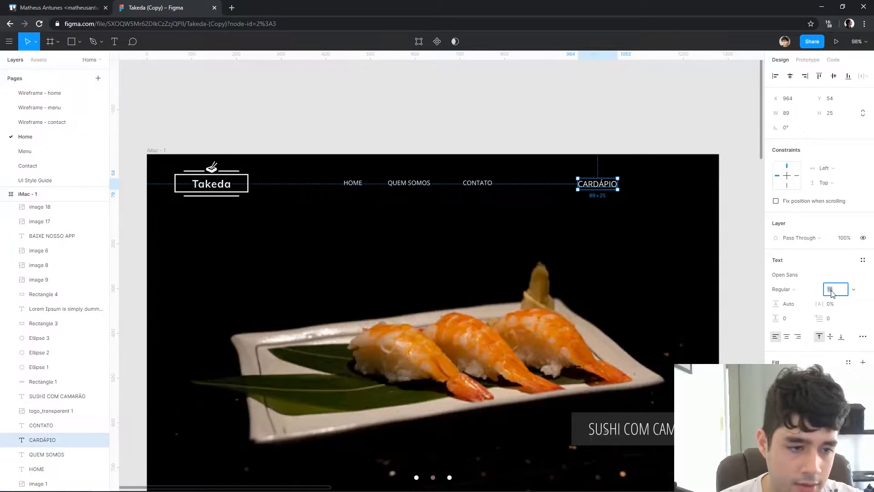
text(14)
key(Return)
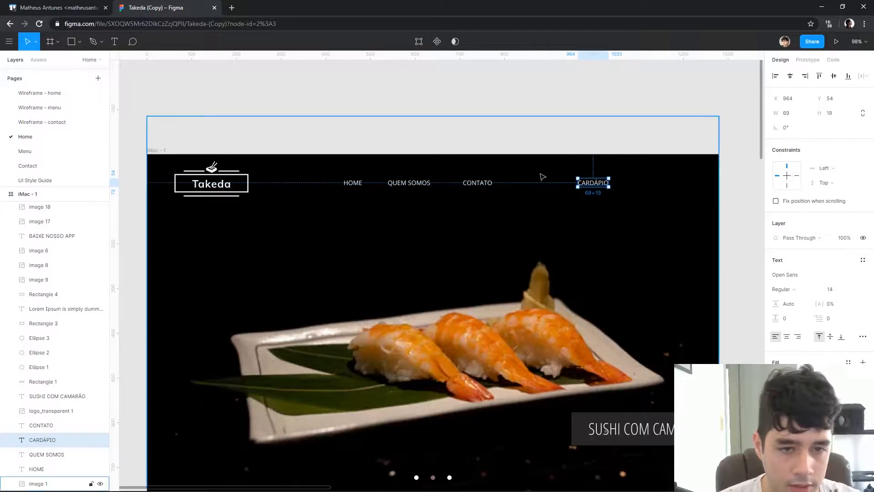
Set the letter spacing of the HOME, QUEM SOMOS and CONTATO links to 8%
click(482, 184)
shift+click(402, 191)
shift+click(401, 183)
click(299, 190)
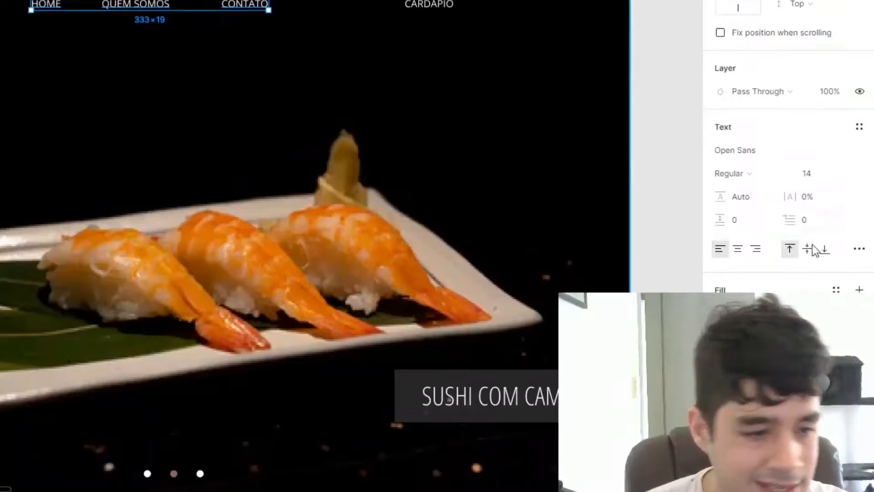
click(865, 358)
click(867, 249)
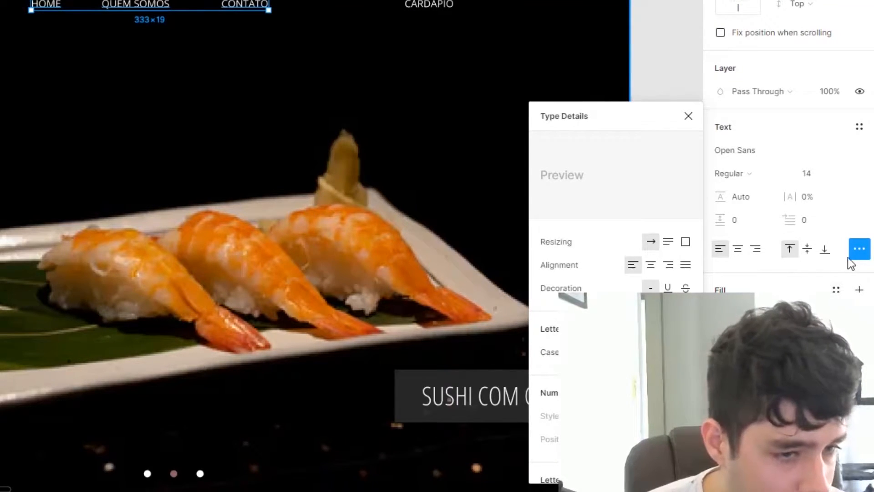
click(833, 203)
text(3)
key(Return)
key(Up)
key(Up)
key(Up)
key(Up)
key(Up)
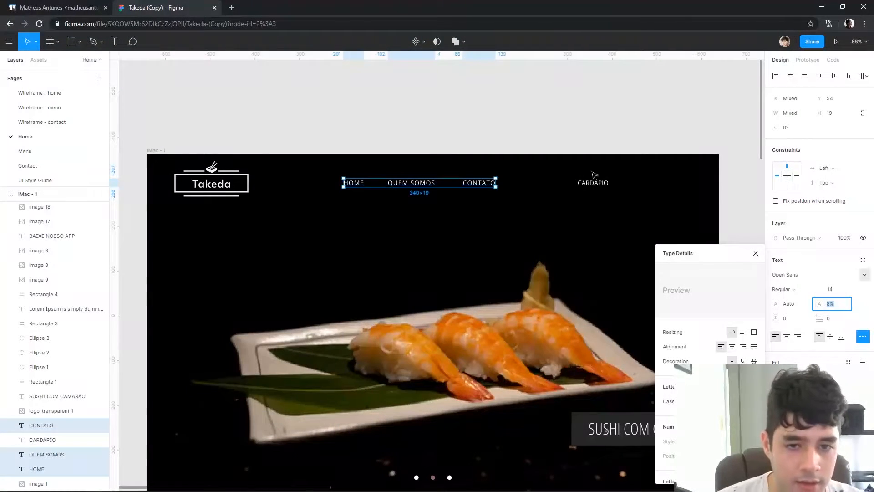
Replace the CARDÁPIO link with a duplicate of the CONTATO link placed further right and reworded as "CARDÁPIO"
click(595, 185)
click(593, 186)
click(593, 185)
key(Delete)
click(485, 184)
alt+drag(485, 184, 579, 187)
double_click(578, 184)
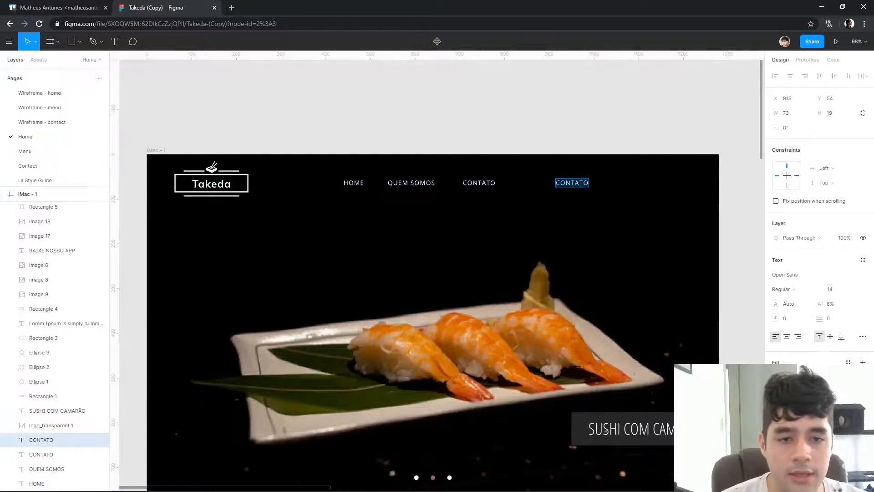
text(CAR´DA)
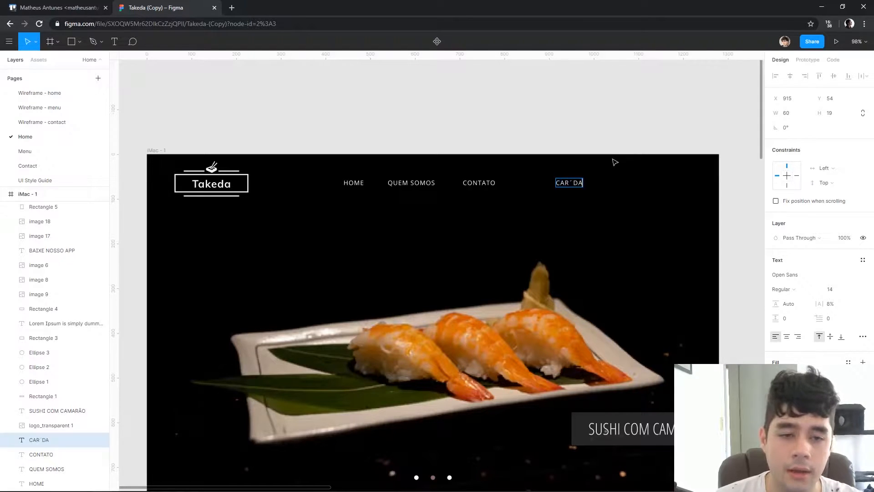
text(DÁPIO)
key(Escape)
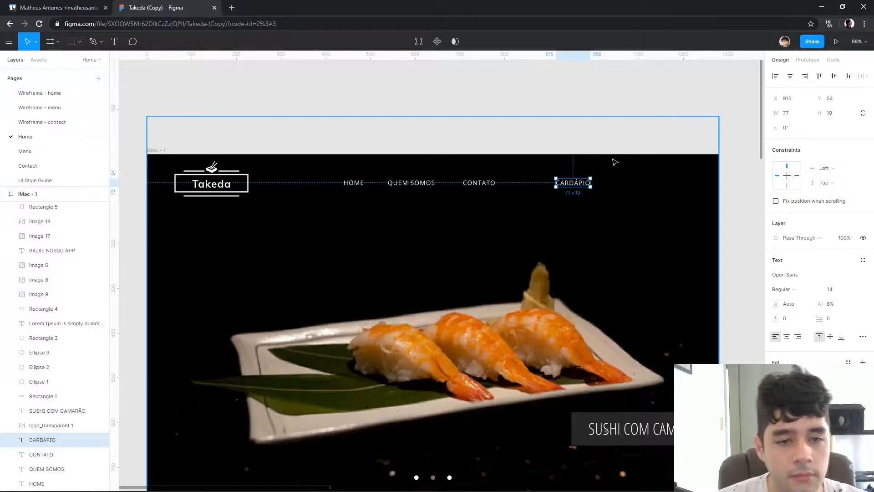
Inspect the Takeda logo's image fill settings and the available fill types
click(619, 131)
drag(573, 140, 609, 134)
scroll(218, 145, up, 5)
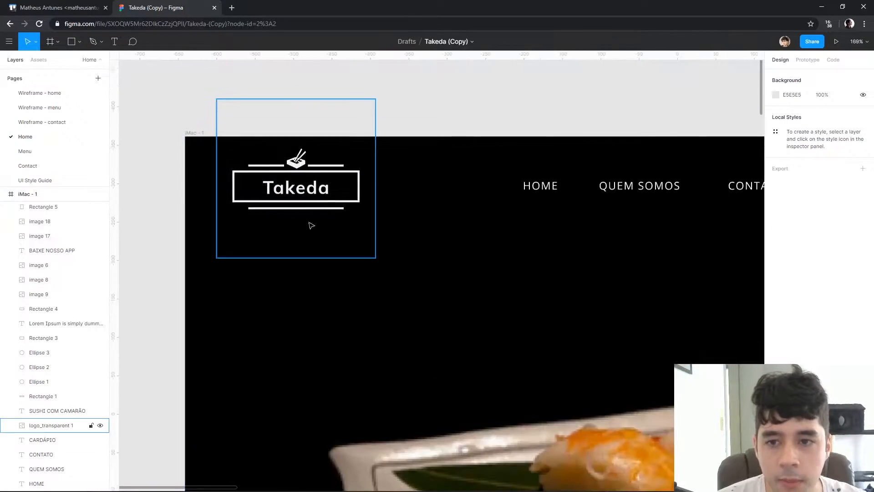
click(314, 199)
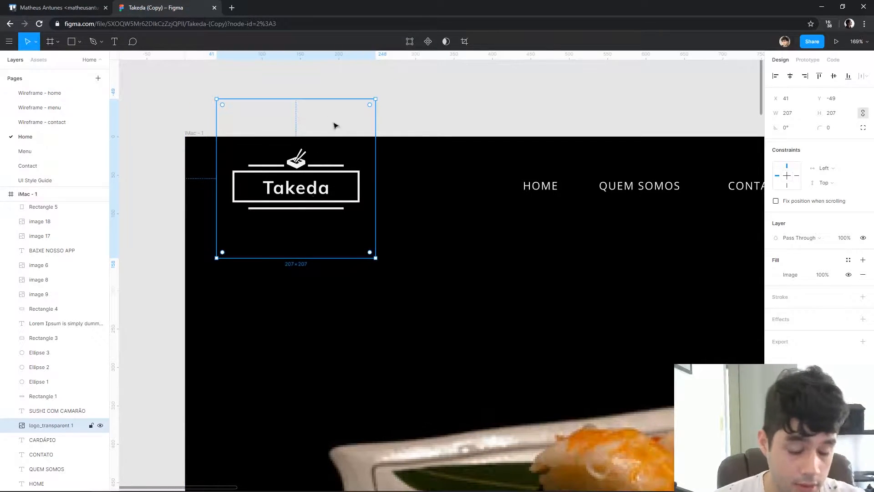
click(776, 274)
click(681, 273)
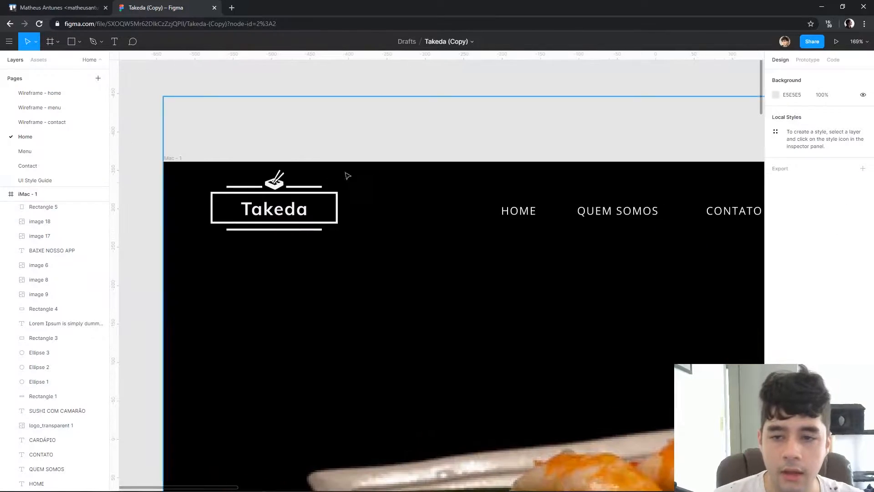
Draw a rectangle about 161 × 41 beside the Takeda logo, remove its fill and give it a white stroke of 1
key(r)
mouse_move(338, 191)
mouse_down()
mouse_move(207, 227)
mouse_move(214, 223)
mouse_up()
drag(275, 213, 431, 265)
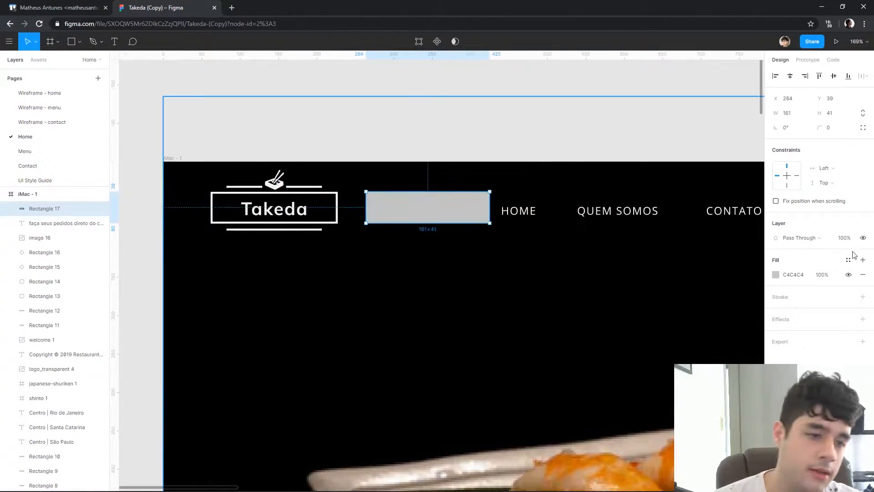
click(862, 296)
click(862, 274)
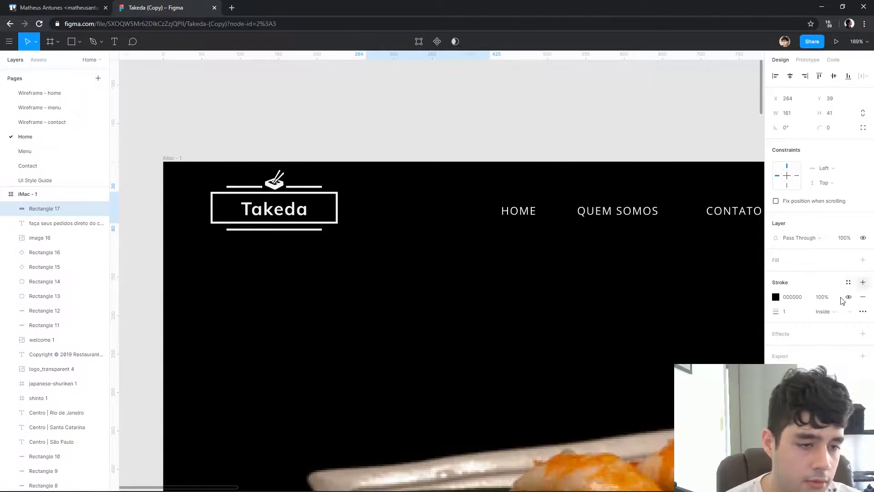
click(775, 296)
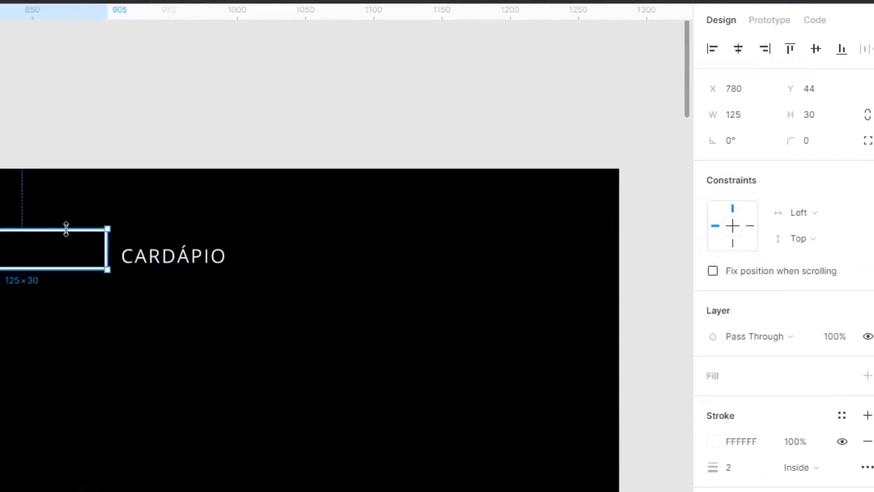
click(476, 249)
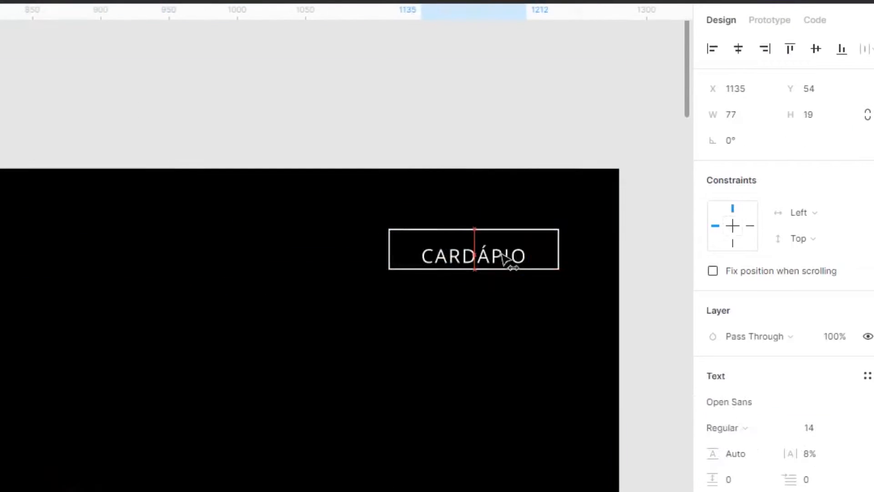
Centre the CARDÁPIO text inside the outlined rectangle, group both and place the button near the header's right end
shift+click(557, 276)
click(748, 47)
click(816, 48)
key(ctrl+g)
drag(529, 258, 162, 259)
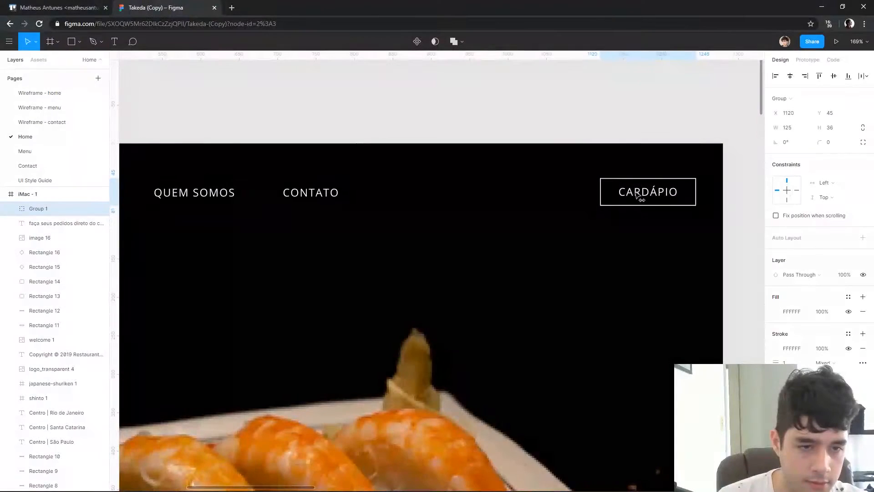
drag(636, 195, 631, 194)
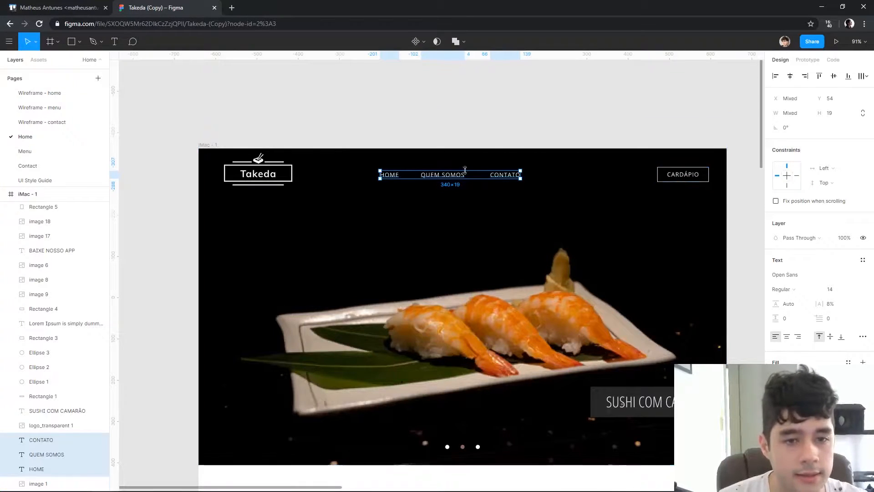
Move HOME, QUEM SOMOS and CONTATO next to the CARDÁPIO button and shift the Takeda logo to X 31, Y 24
drag(510, 176, 632, 178)
click(286, 169)
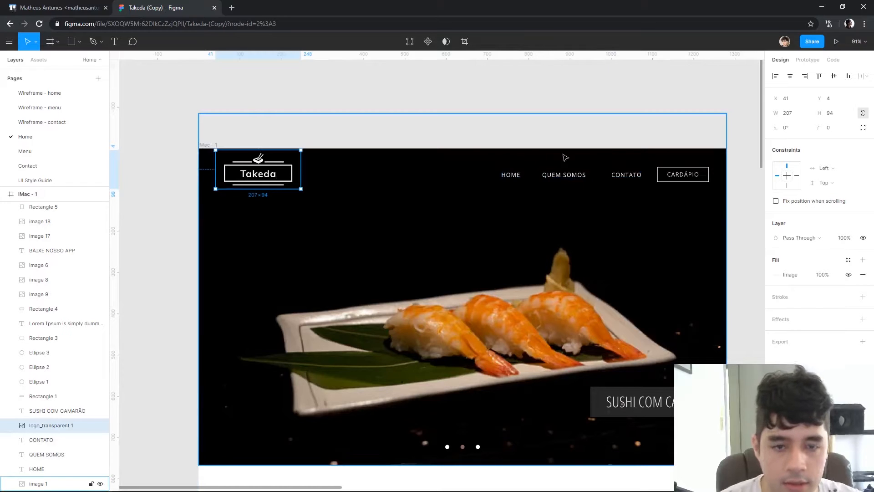
key(shift+Left)
key(shift+Down)
key(shift+Down)
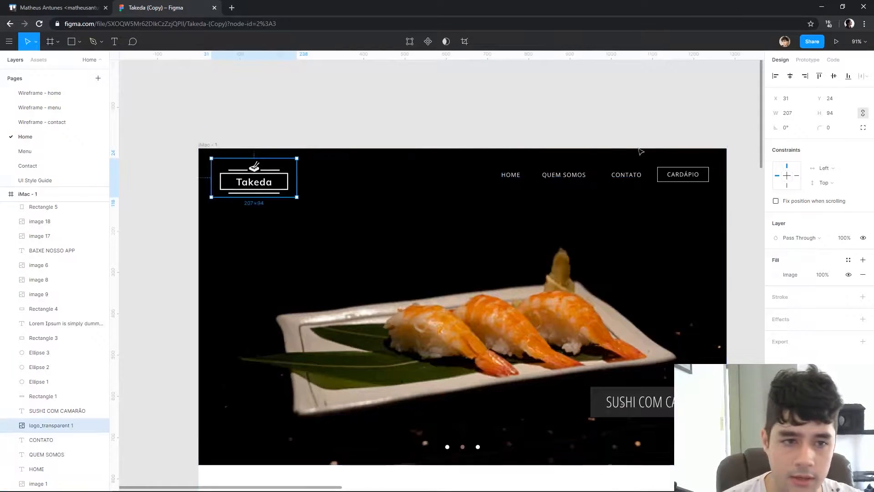
Stack QUEM SOMOS and CONTATO in a left-aligned column below the HOME link
click(634, 175)
drag(574, 175, 533, 204)
drag(624, 177, 515, 230)
shift+click(510, 201)
shift+click(508, 170)
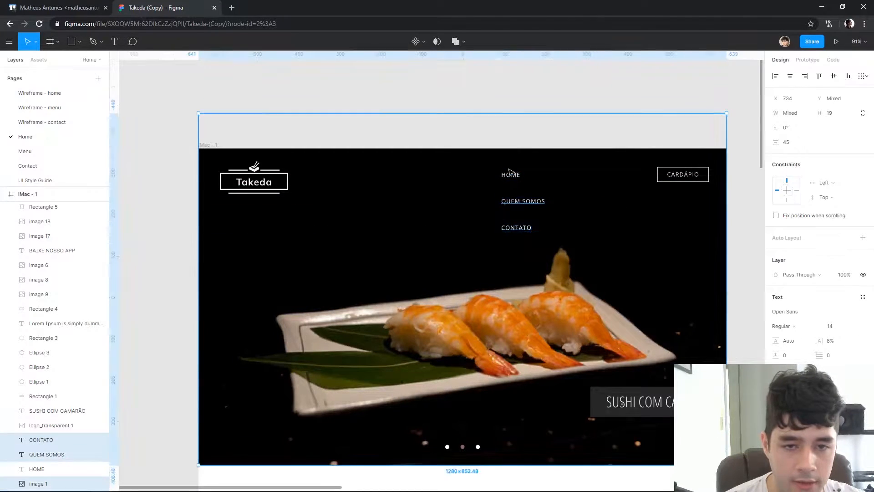
Delete the HOME link from the header
key(Escape)
click(512, 176)
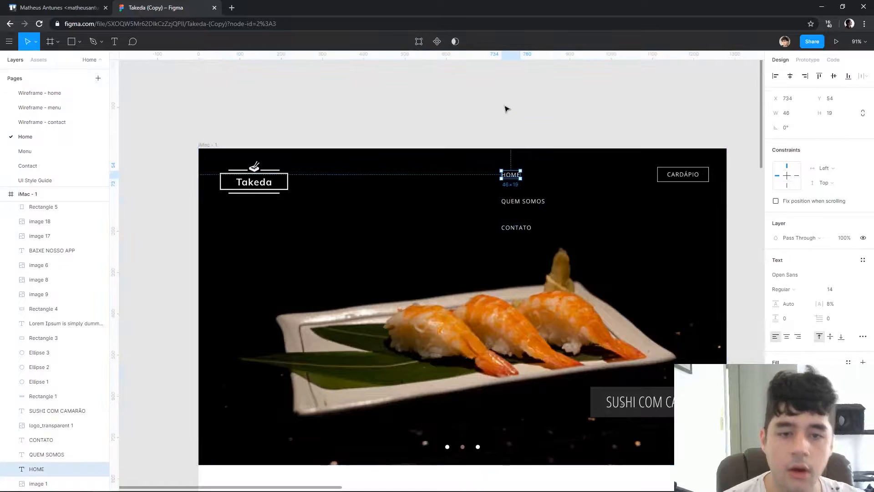
click(505, 108)
click(512, 174)
key(Delete)
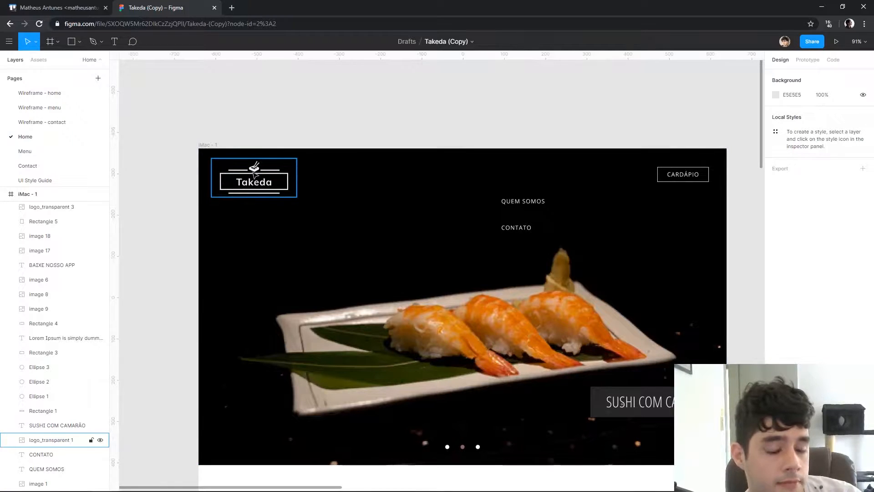
scroll(580, 130, down, 6)
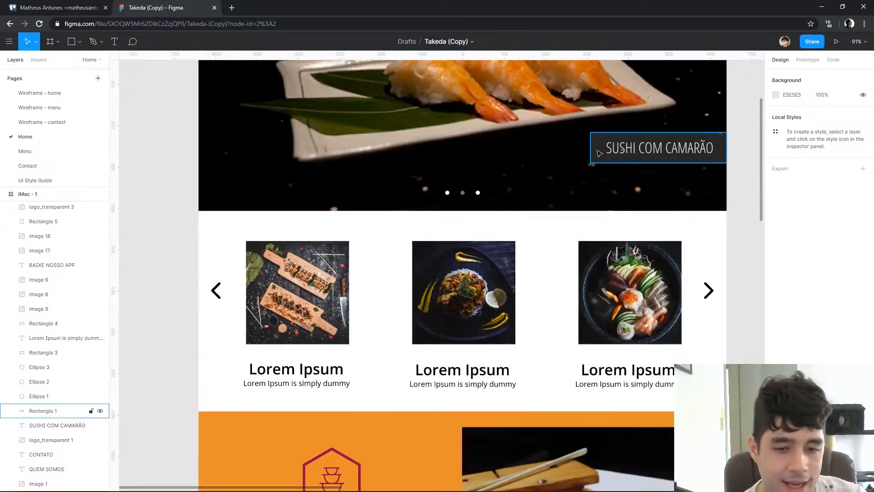
Add a LOCAL link below CONTATO and move the three-link column to X 51, left-aligned beneath the Takeda logo
scroll(593, 146, up, 7)
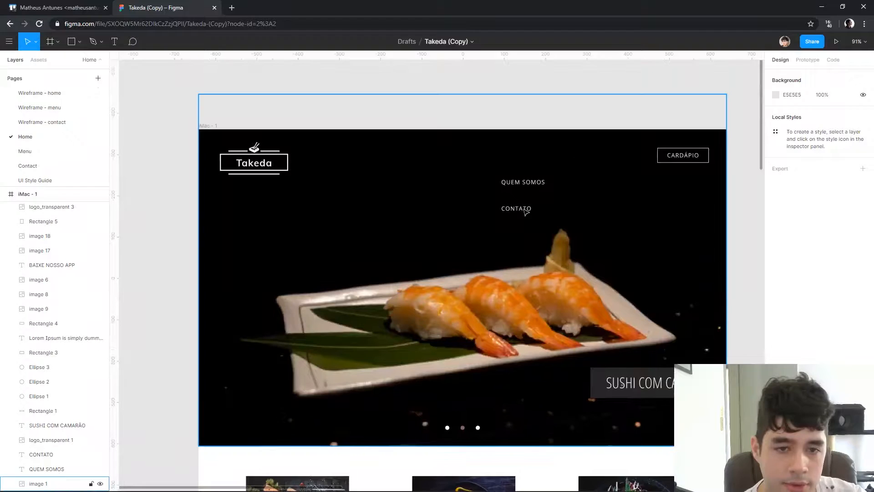
alt+drag(519, 208, 526, 238)
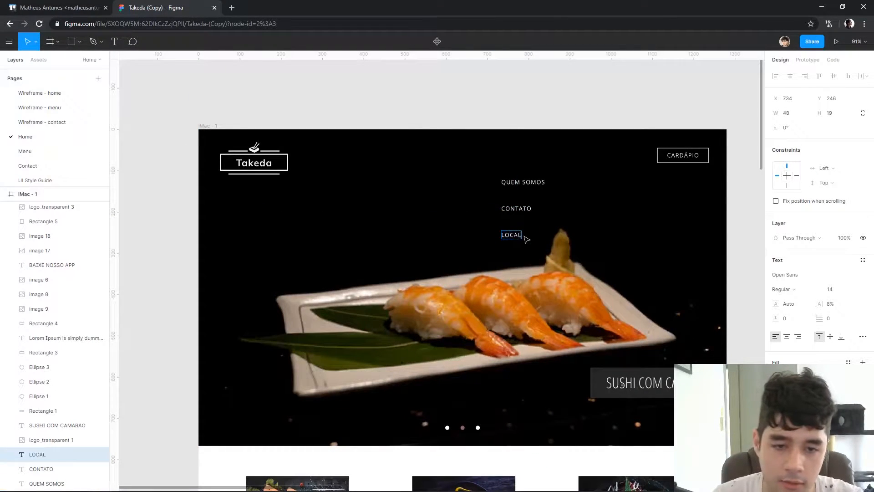
shift+click(519, 208)
shift+click(537, 183)
drag(536, 185, 254, 218)
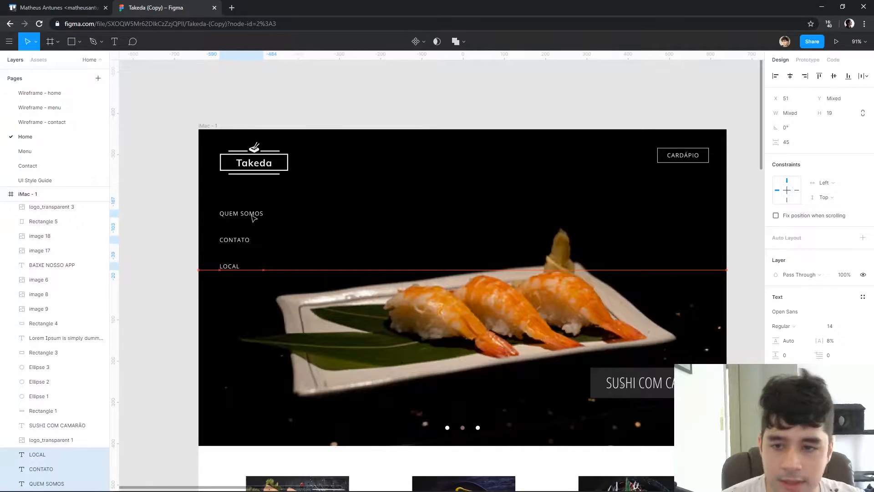
click(135, 246)
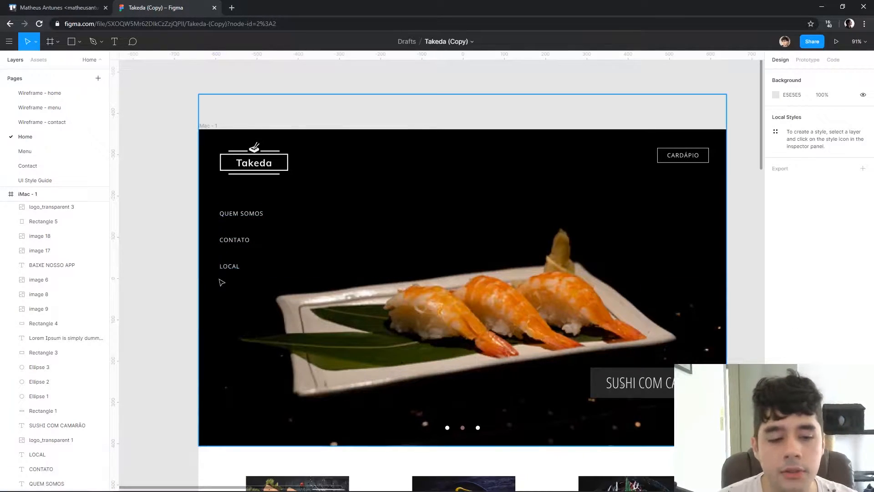
Nudge the grouped CARDÁPIO button to X 1102, Y 55 in the header
click(681, 156)
key(shift+Down)
key(shift+Down)
key(shift+Right)
key(shift+Up)
key(shift+Left)
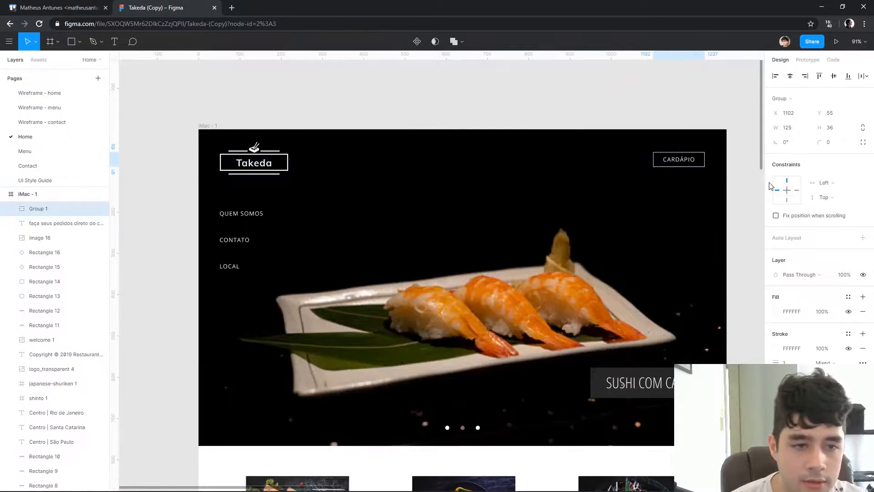
click(691, 107)
Open flaticon.com in a new browser tab and search for instagram icons
key(ctrl+t)
text(flaticon.com)
key(Return)
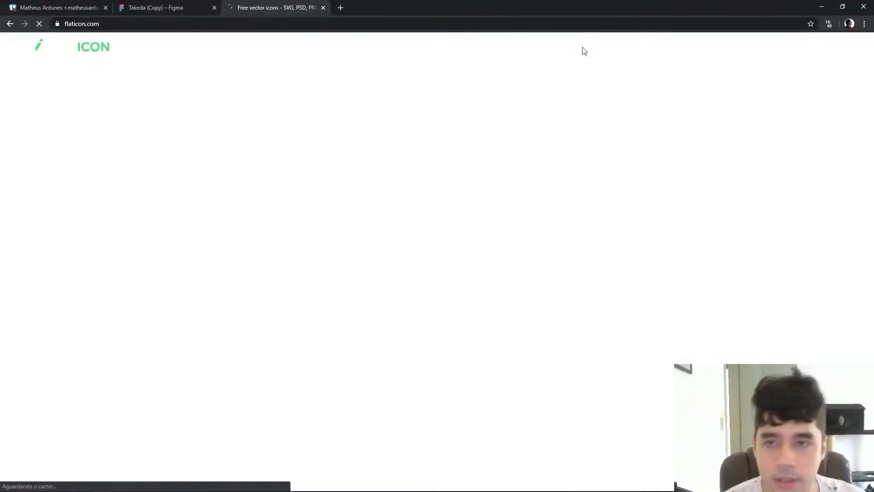
text(instagram)
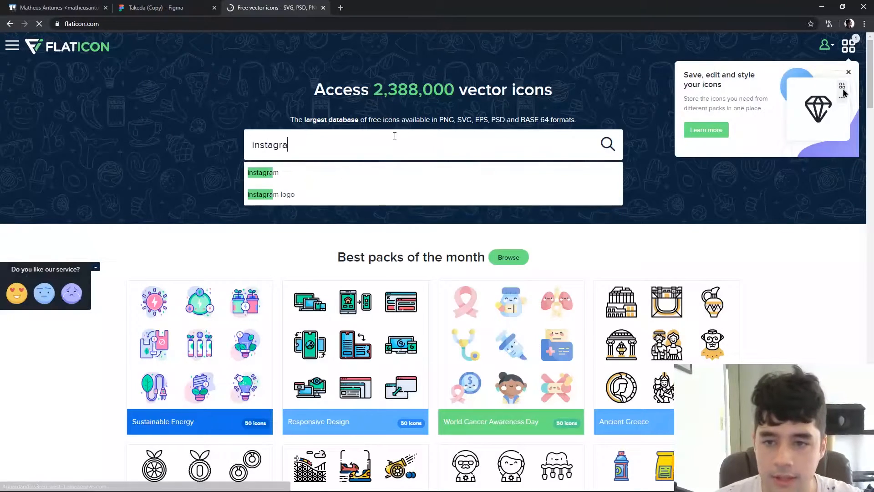
key(Return)
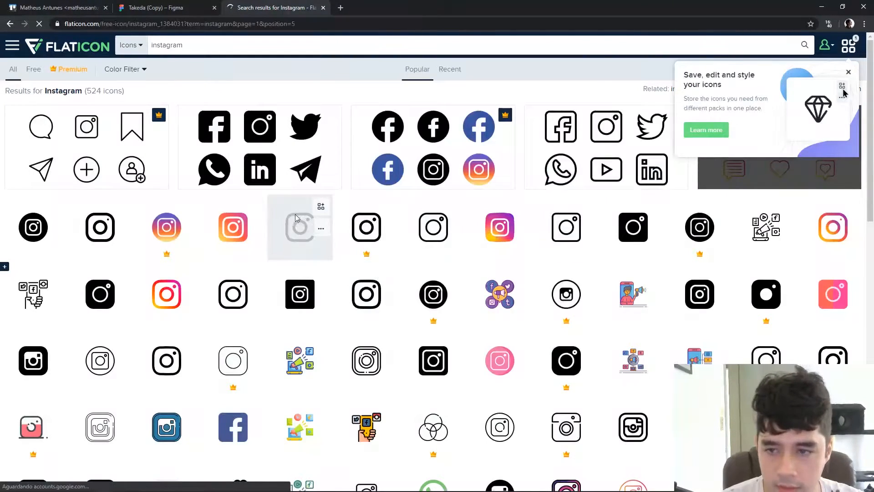
Download the black outlined Instagram icon as a free SVG and return to the Figma design
click(300, 227)
click(694, 87)
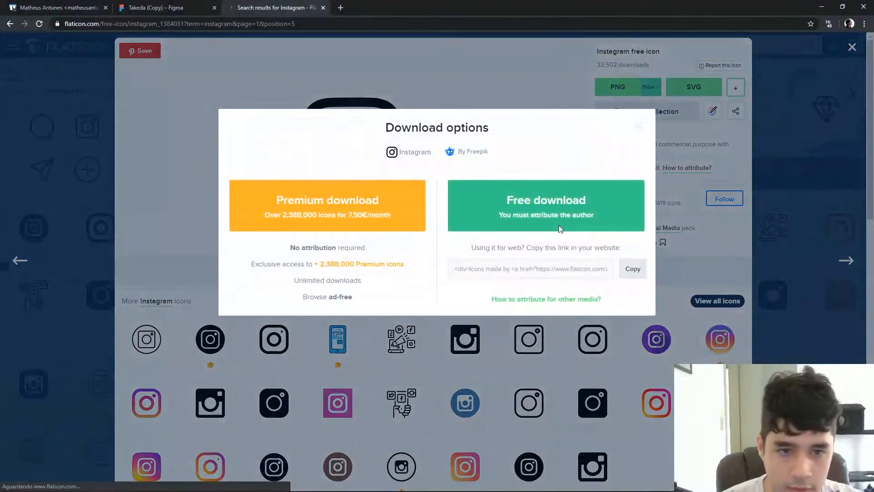
click(534, 201)
click(641, 156)
key(ctrl+w)
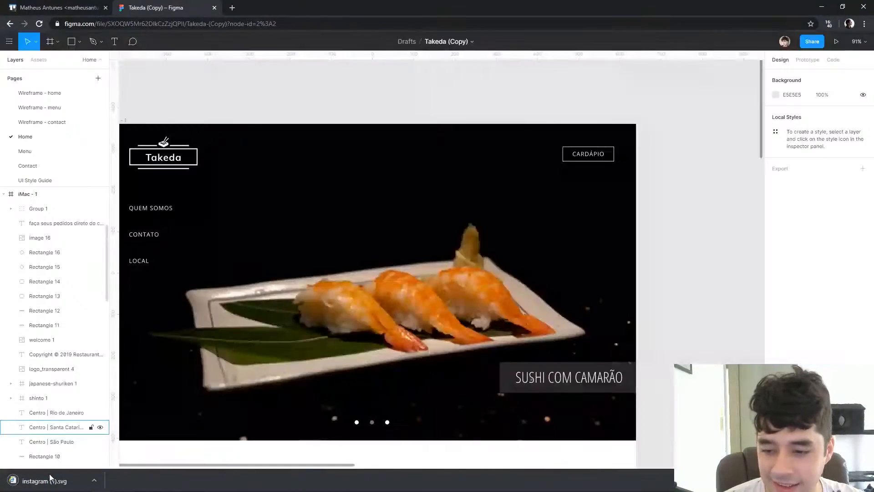
Import the downloaded instagram (1).svg into the hero, flatten it into one vector and fill it with FFFFFF
drag(51, 479, 304, 147)
key(ctrl+e)
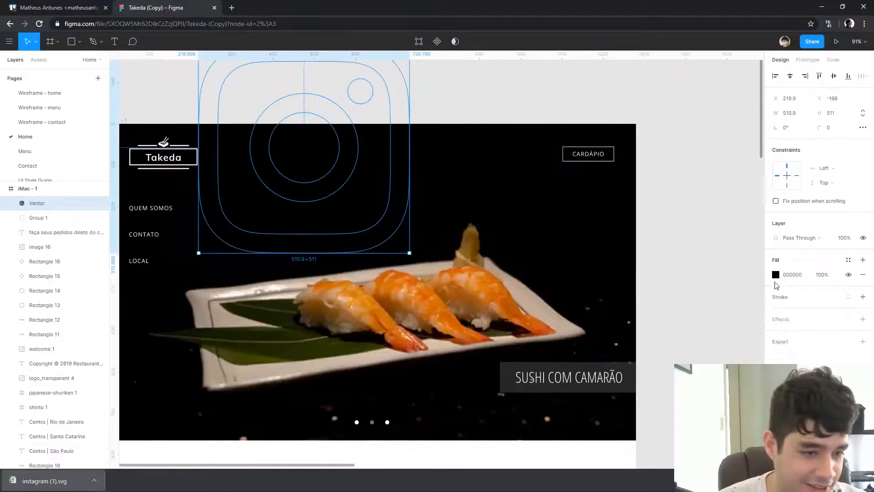
click(775, 275)
drag(694, 295, 430, 86)
Scale the white Instagram icon proportionally down to 27 × 27
drag(349, 176, 419, 226)
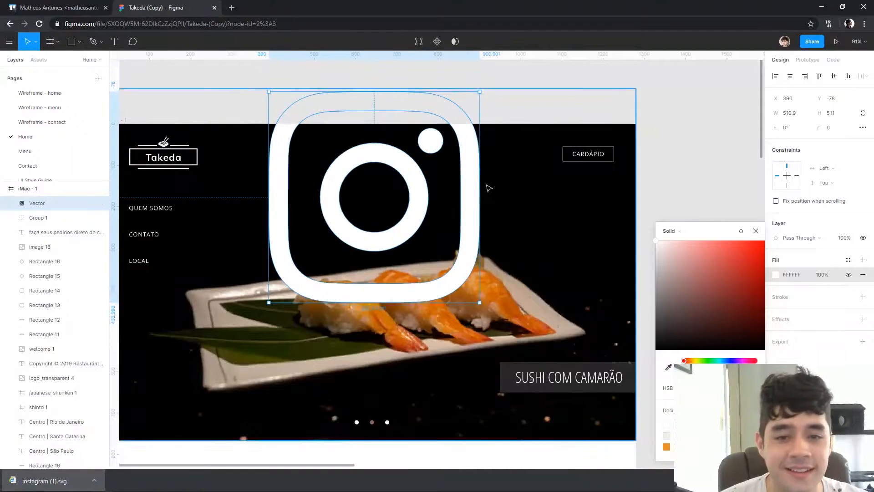
drag(478, 187, 386, 184)
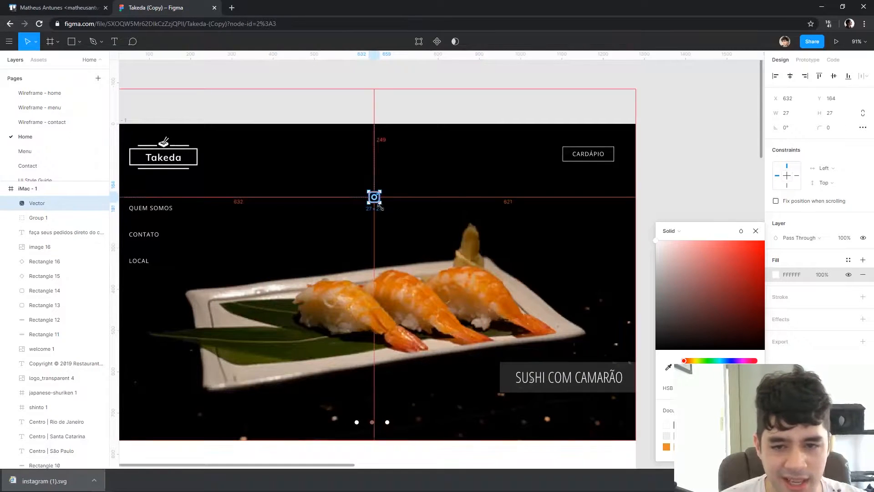
click(419, 107)
Position the Instagram icon directly below the LOCAL link at X 51, Y 376
drag(453, 111, 555, 114)
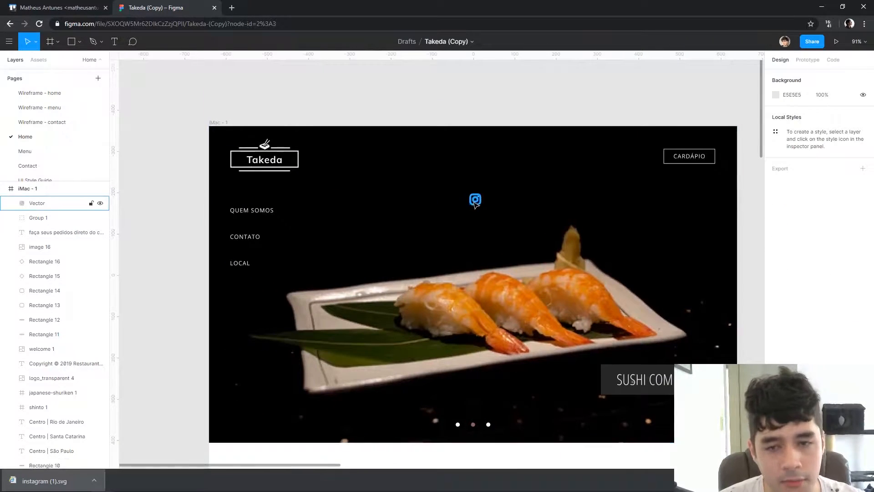
drag(475, 203, 229, 291)
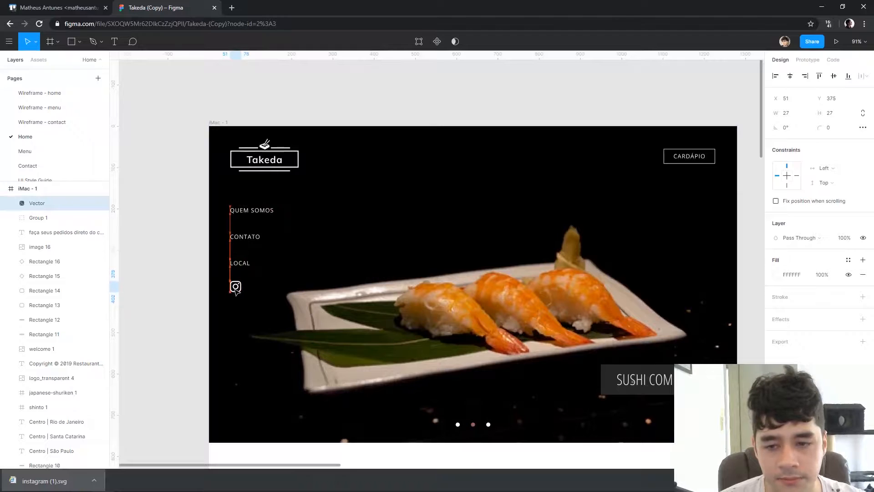
click(133, 232)
scroll(230, 287, up, 6)
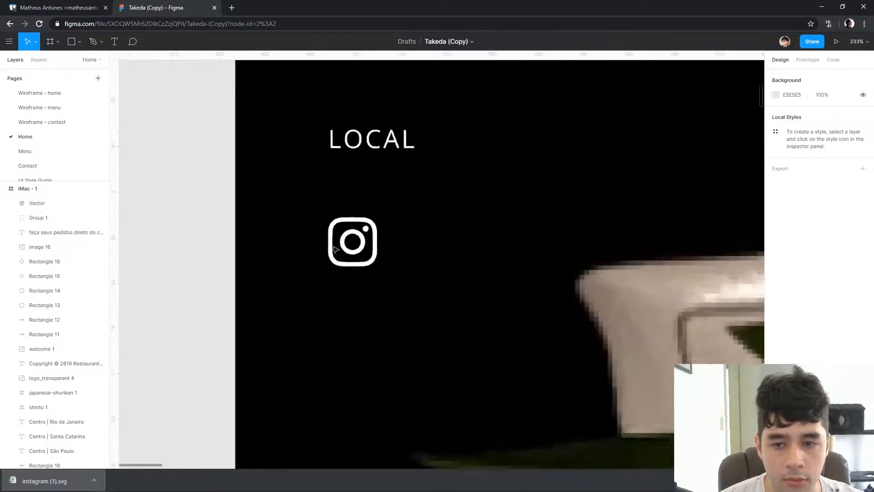
click(393, 245)
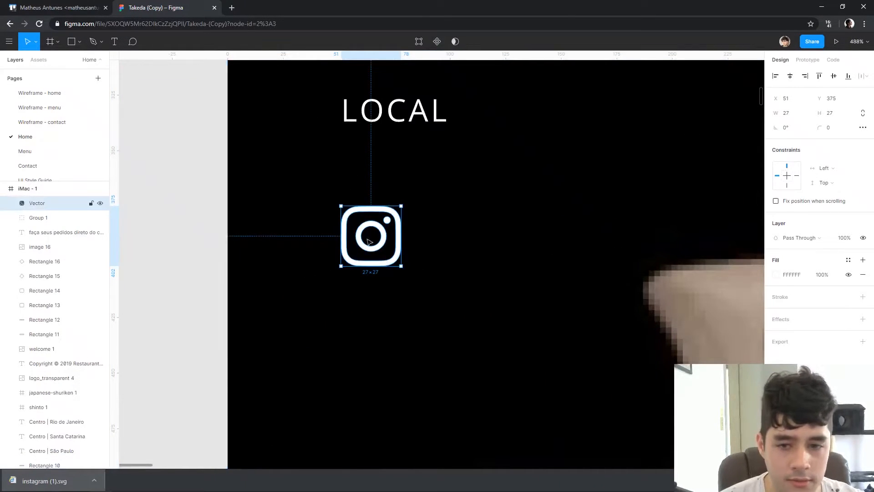
mouse_move(382, 241)
mouse_down()
mouse_move(375, 244)
mouse_move(383, 244)
mouse_up()
scroll(412, 255, down, 6)
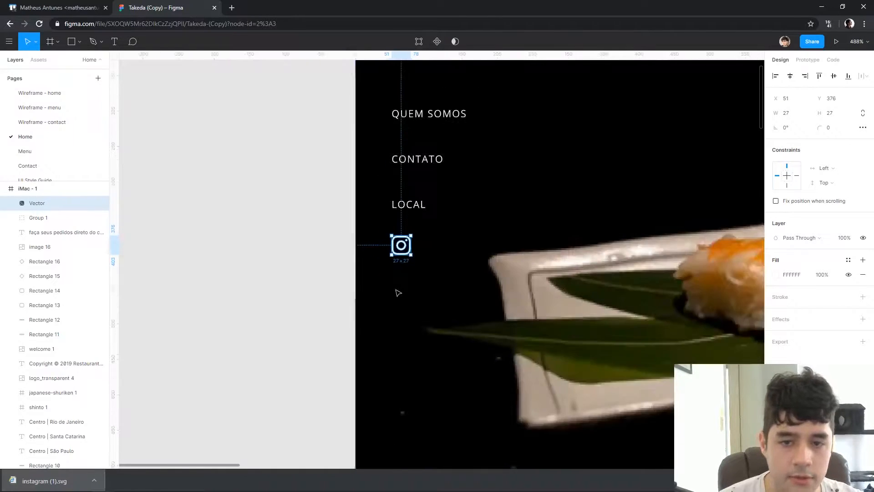
scroll(391, 271, right, 5)
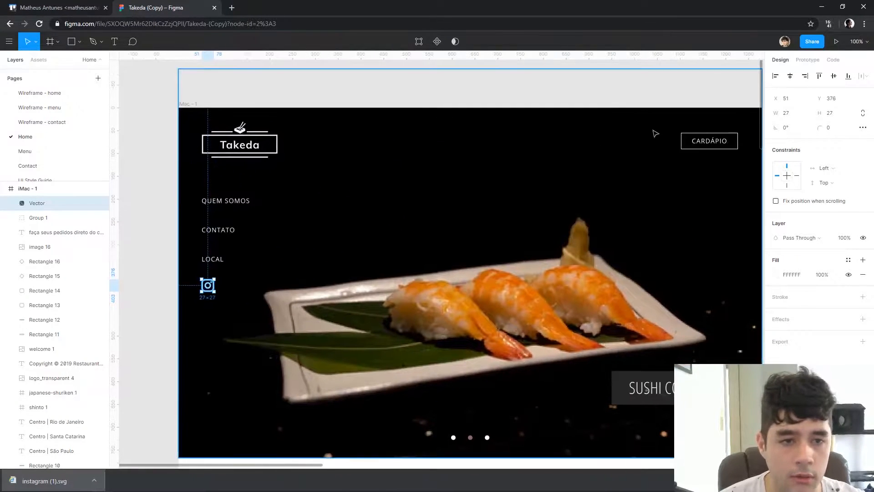
click(683, 80)
Inspect the Instagram icon's alignment with the LOCAL link up close and review the whole hero composition
scroll(439, 218, down, 2)
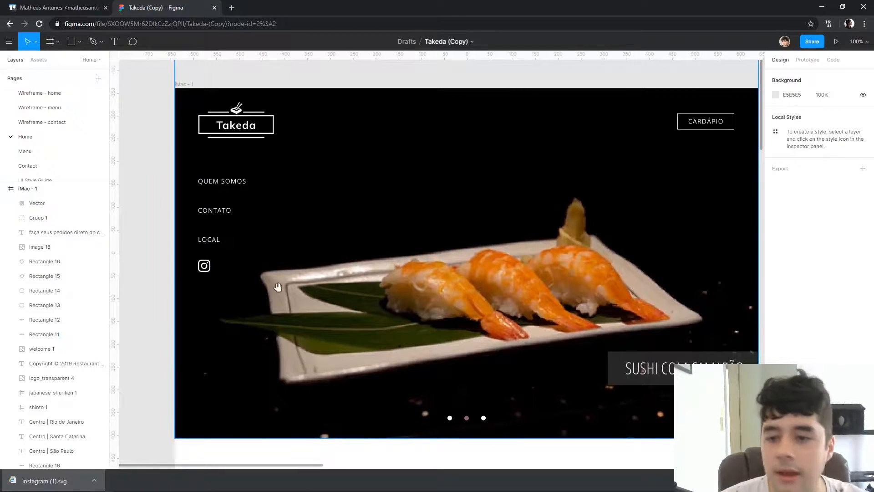
scroll(296, 264, up, 8)
click(423, 299)
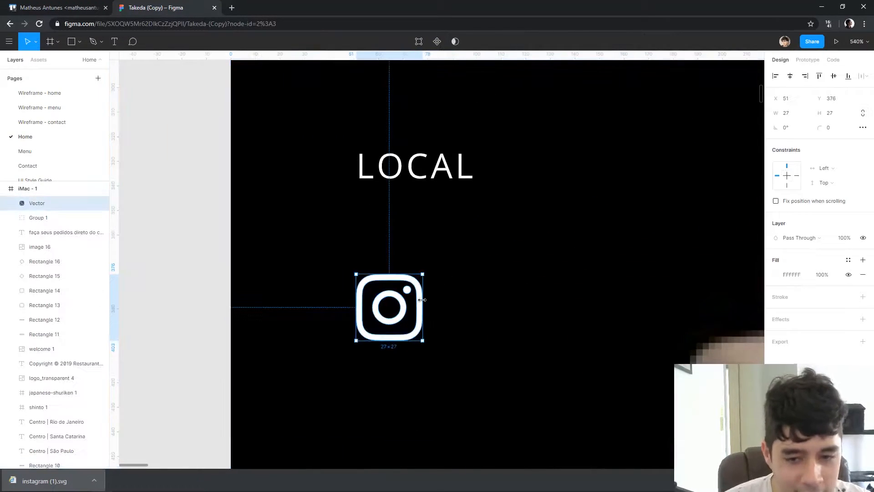
click(552, 286)
scroll(614, 273, down, 5)
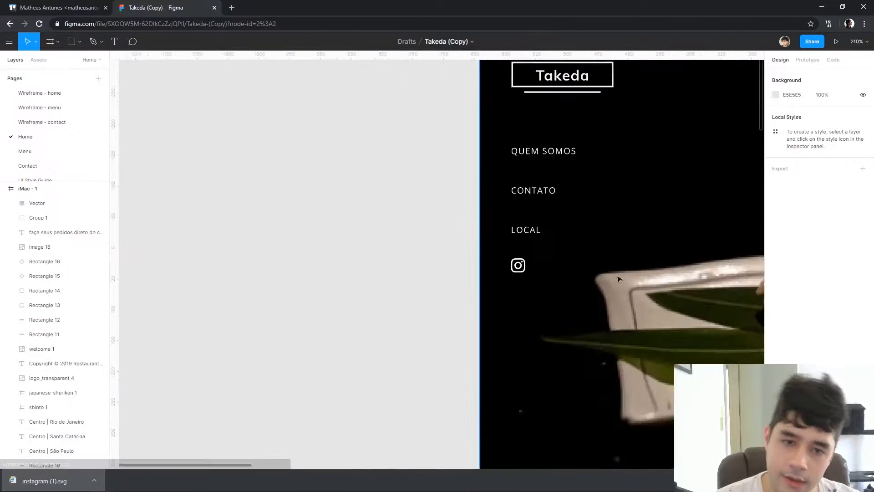
scroll(614, 274, down, 5)
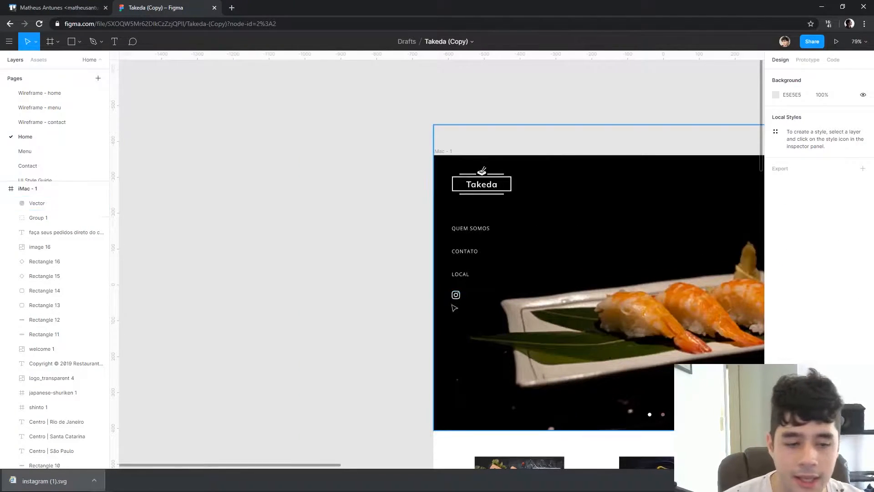
scroll(465, 302, right, 5)
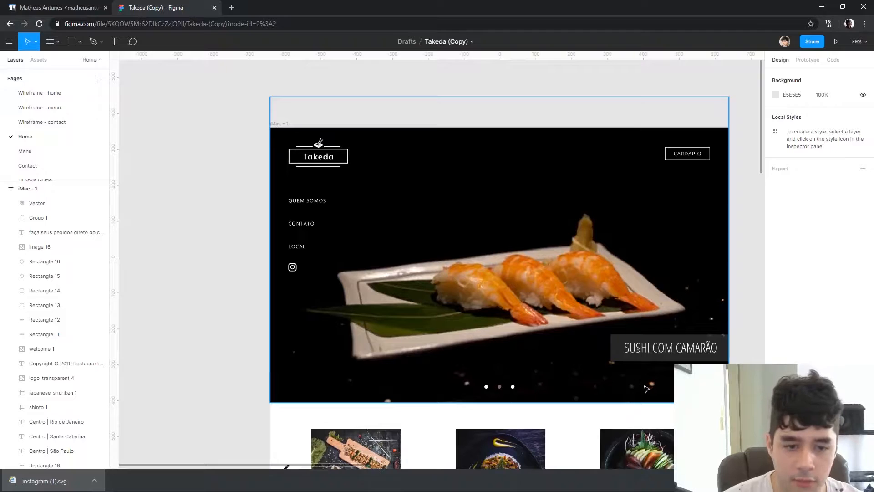
Delete the three carousel dots at the bottom of the hero image
scroll(646, 389, right, 3)
scroll(705, 326, left, 1)
click(427, 369)
key(Delete)
click(415, 368)
key(Delete)
click(401, 368)
key(Delete)
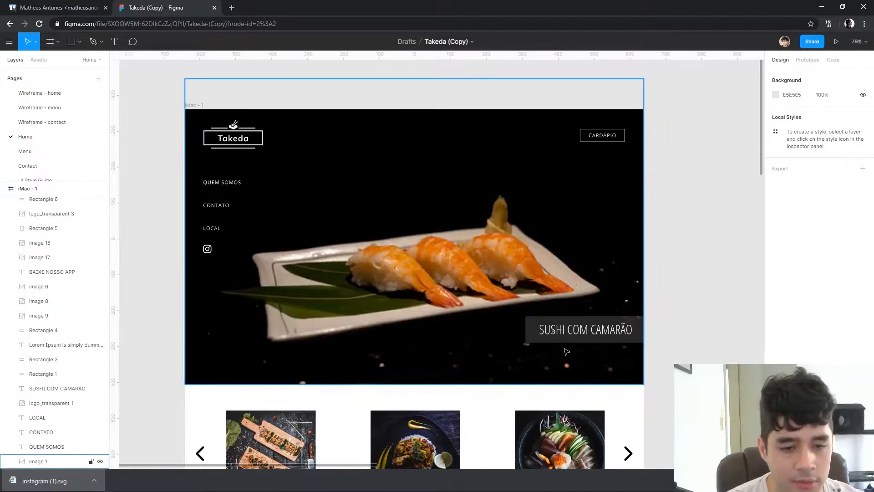
Delete the SUSHI COM CAMARÃO caption and its dark background rectangle from the hero
click(585, 329)
key(Delete)
click(585, 329)
key(Delete)
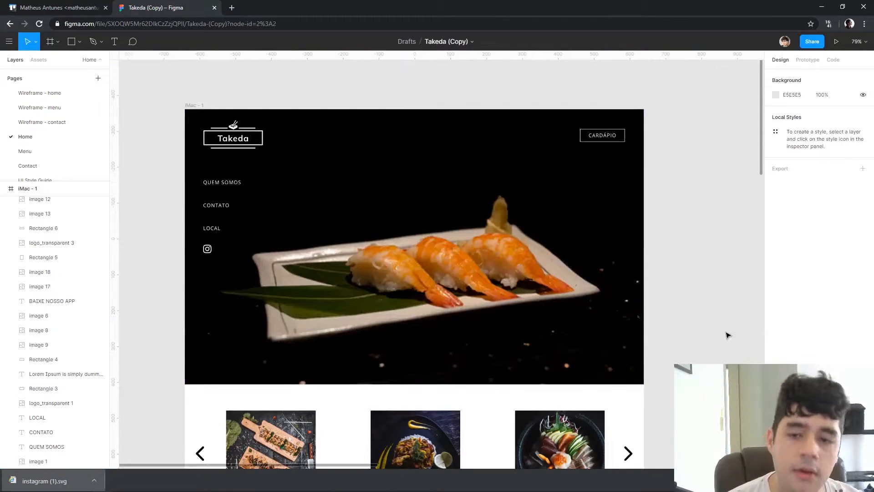
Add the right-aligned two-line headline "O restaurante tradicional japonês com pratos feitos por japoneses" in the hero's lower-right area
click(208, 249)
click(720, 293)
key(t)
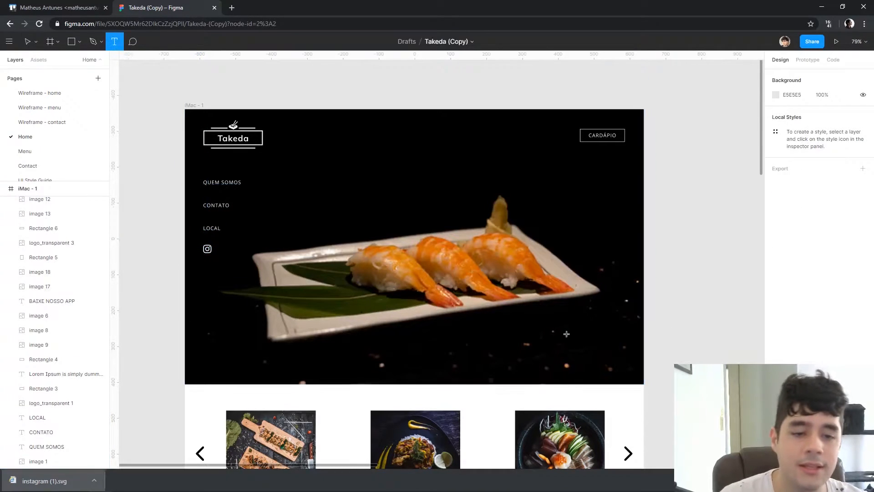
click(566, 333)
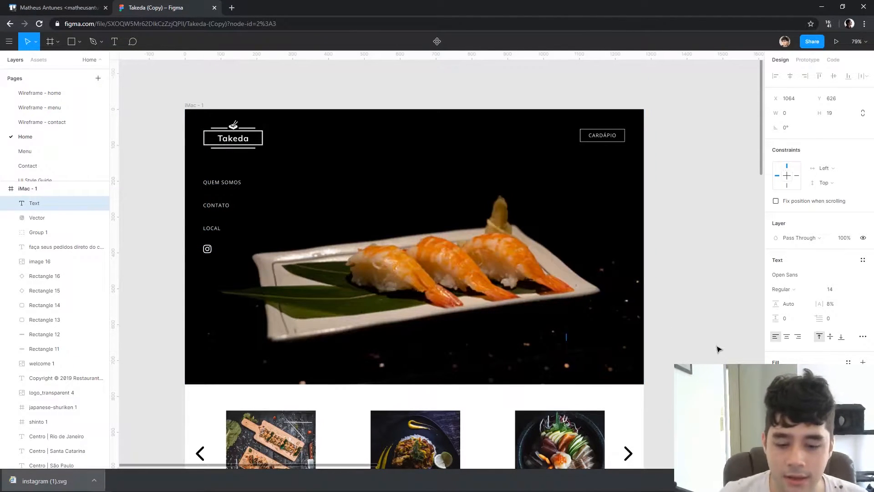
text(O rsuta)
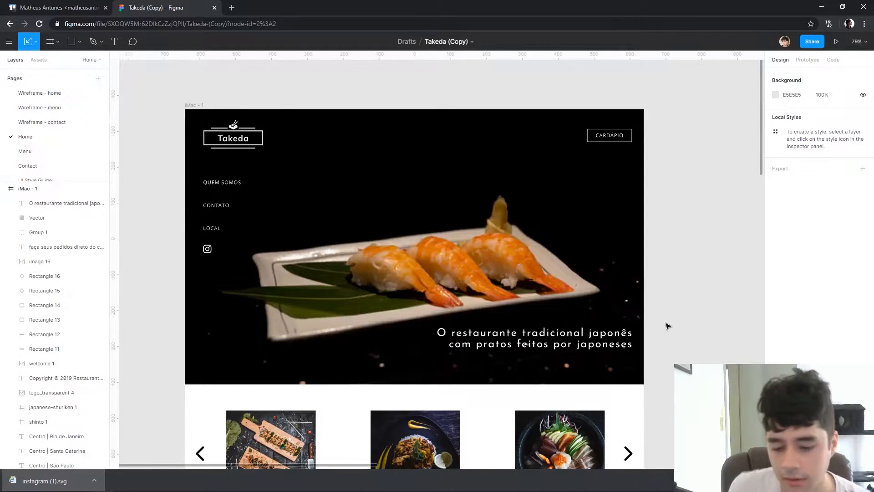
Open unsplash.com in a new browser tab and search for sushi photos
key(ctrl+t)
text(unsplash.com)
key(Return)
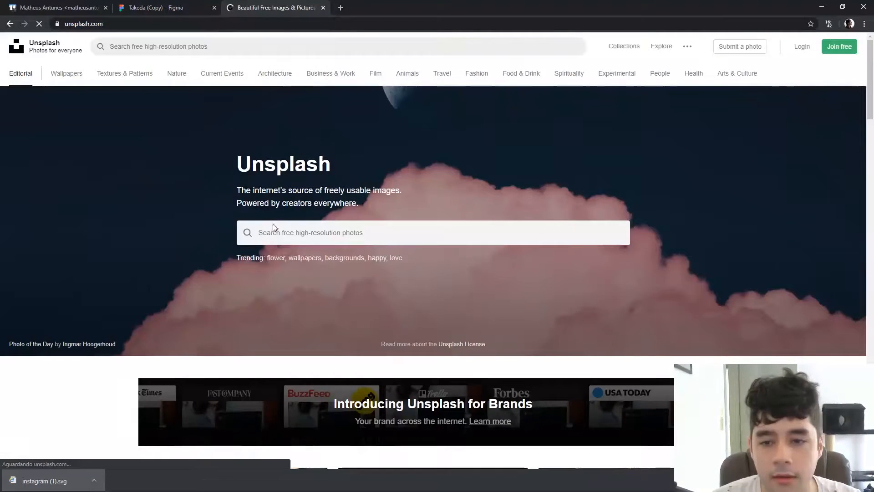
click(283, 233)
text(sushi)
key(Return)
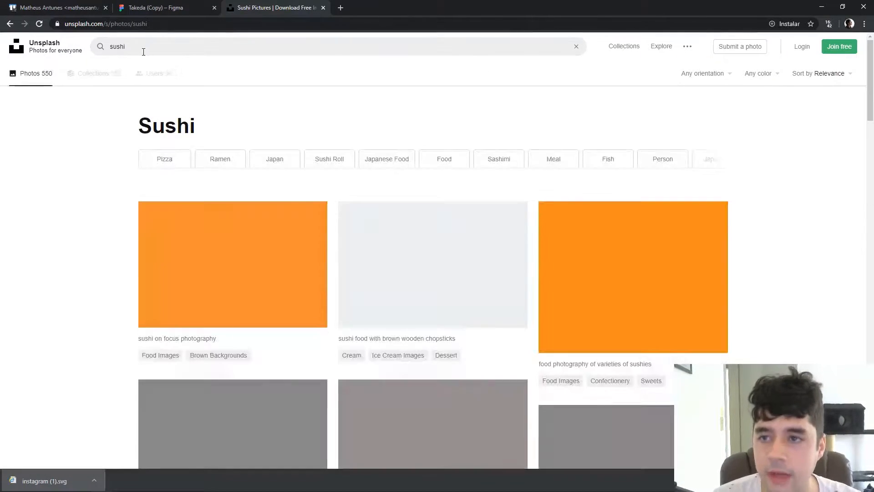
Browse the sushi photos and download the close-up of two salmon nigiri on a black background
scroll(769, 182, down, 6)
scroll(796, 209, down, 15)
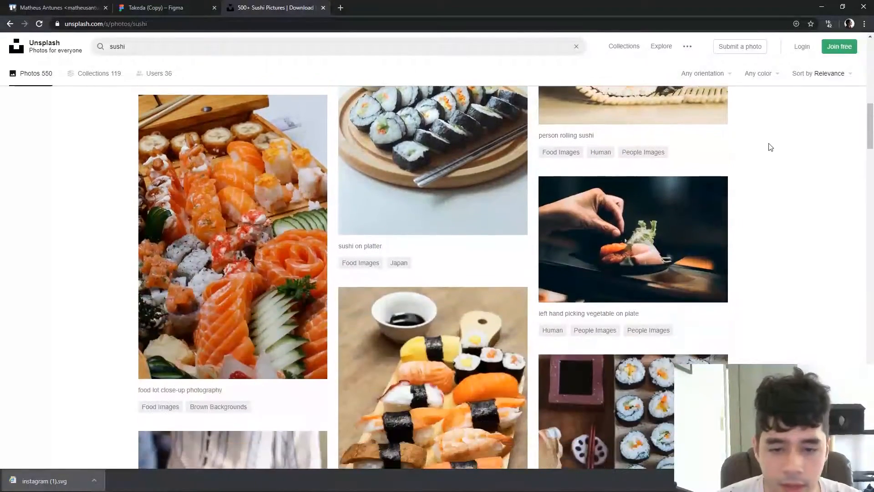
scroll(726, 123, down, 3)
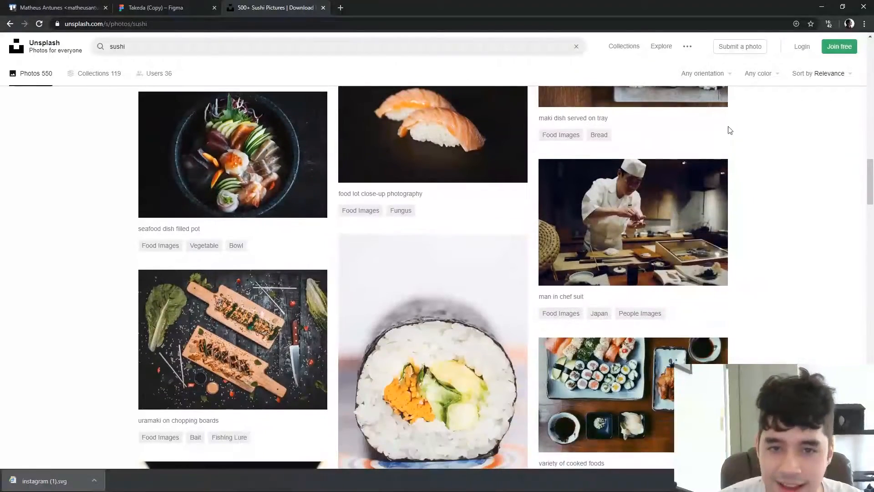
scroll(483, 239, up, 3)
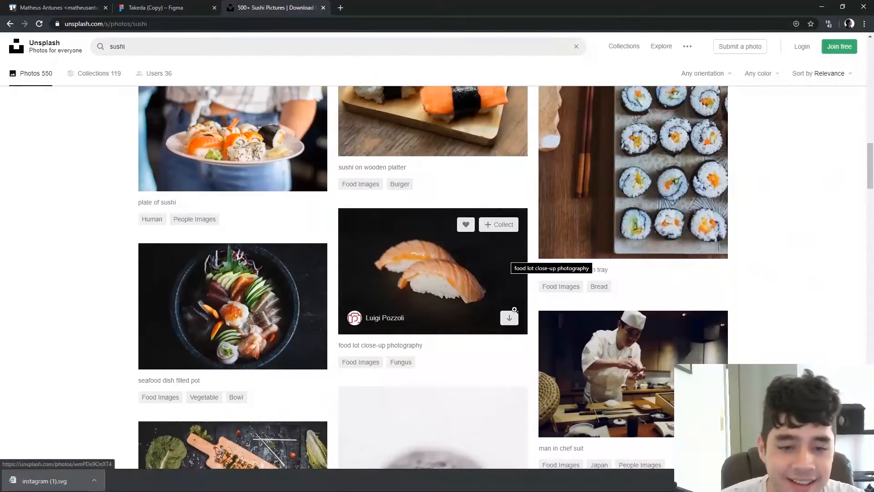
click(509, 318)
scroll(674, 192, down, 10)
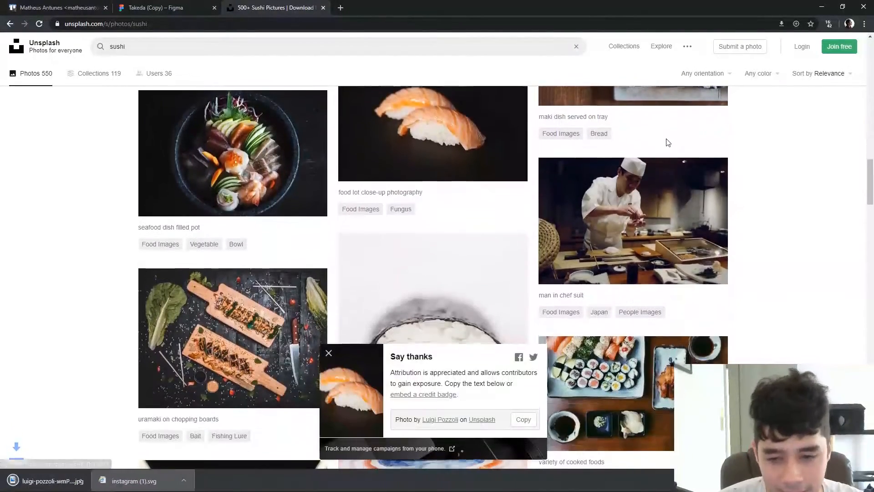
Download the Unsplash photo of sushi rolls with green leaves on a black background, then close the photo site to return to Figma
scroll(685, 124, down, 9)
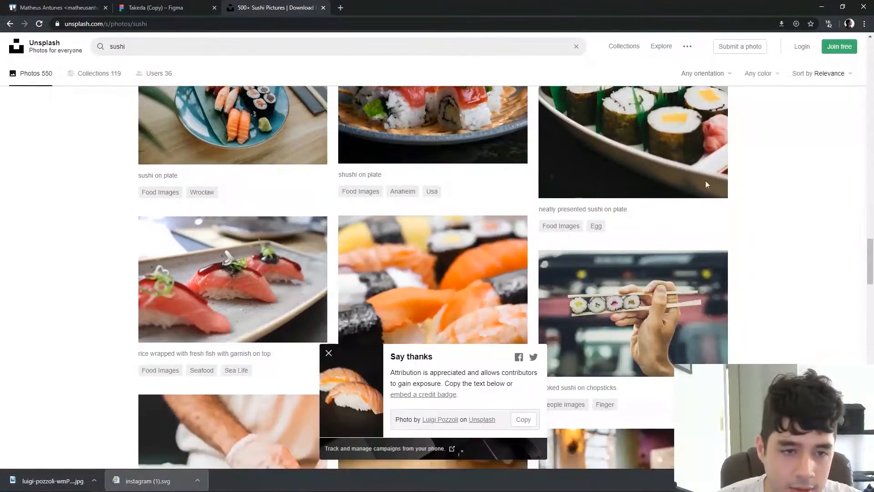
scroll(706, 184, up, 3)
click(709, 336)
scroll(780, 238, down, 12)
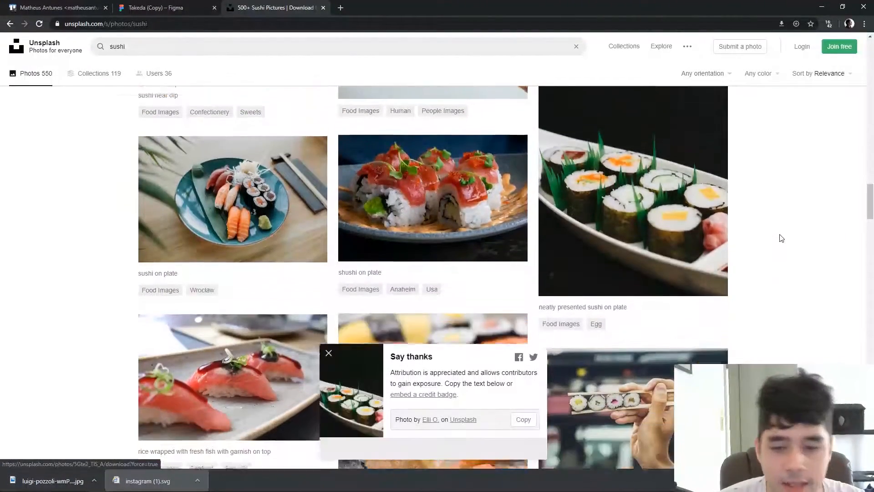
scroll(766, 167, down, 15)
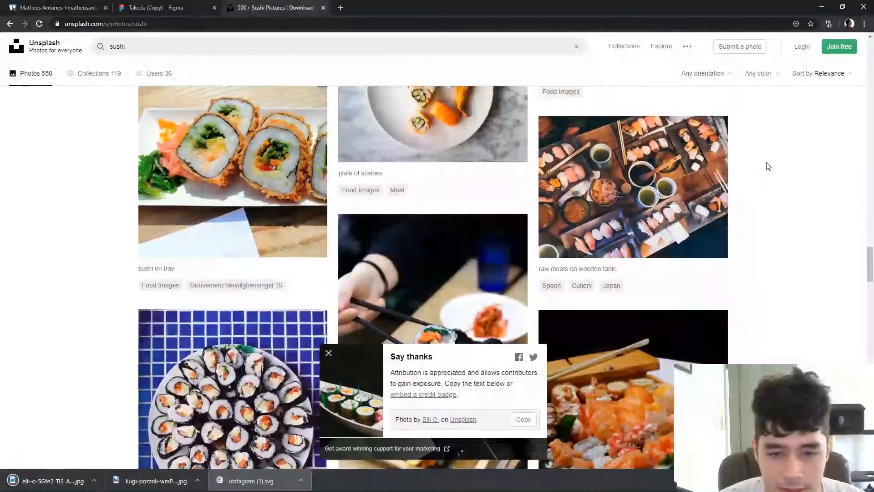
scroll(768, 152, down, 15)
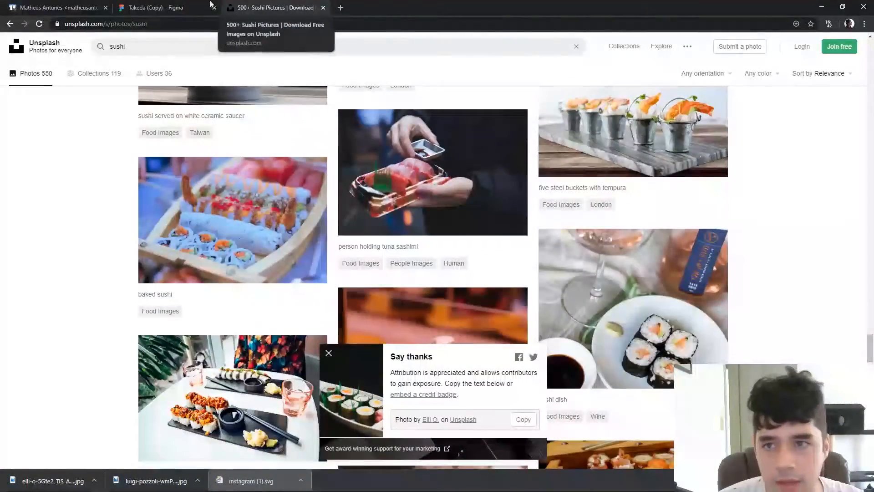
click(210, 3)
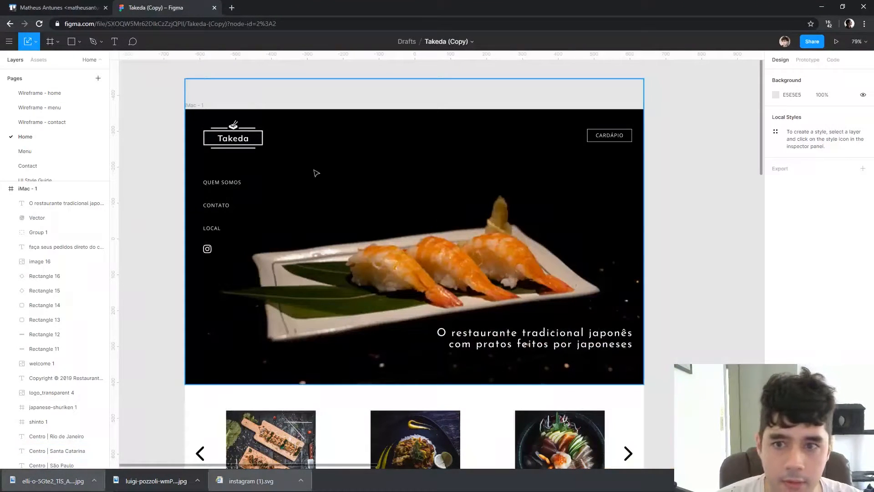
Place the downloaded sushi-roll photo on the Home page outside the iMac - 1 frame and draw a 1280 × 767 rectangle covering the hero
key(ctrl+v)
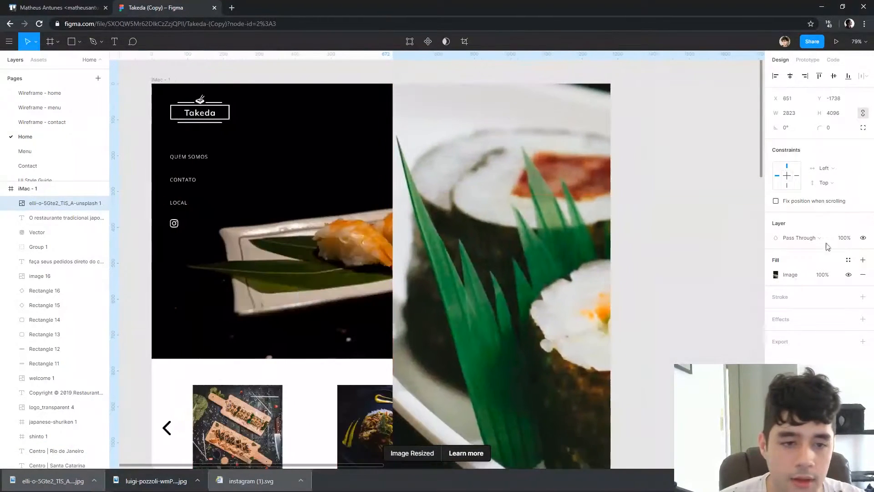
drag(828, 247, 815, 191)
click(610, 193)
drag(597, 117, 666, 145)
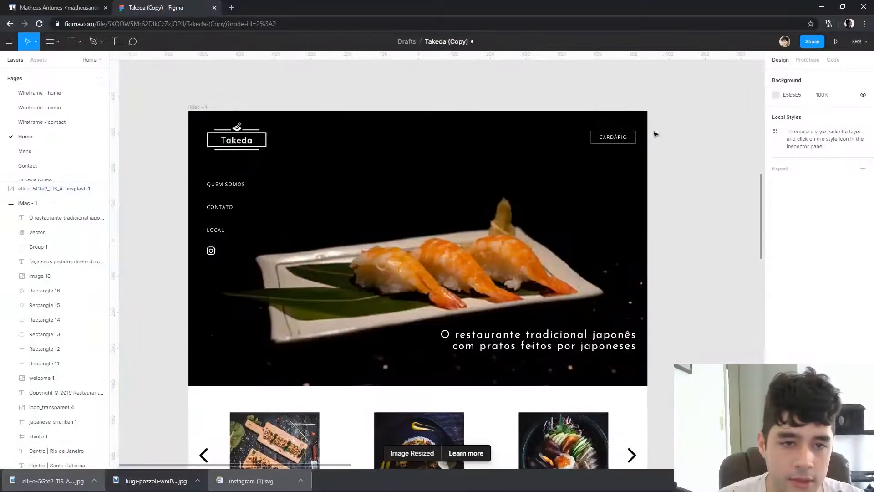
drag(649, 111, 190, 388)
Move the sushi-roll photo into the frame so it overlaps the hero rectangle, and select both objects
scroll(655, 312, right, 6)
click(556, 247)
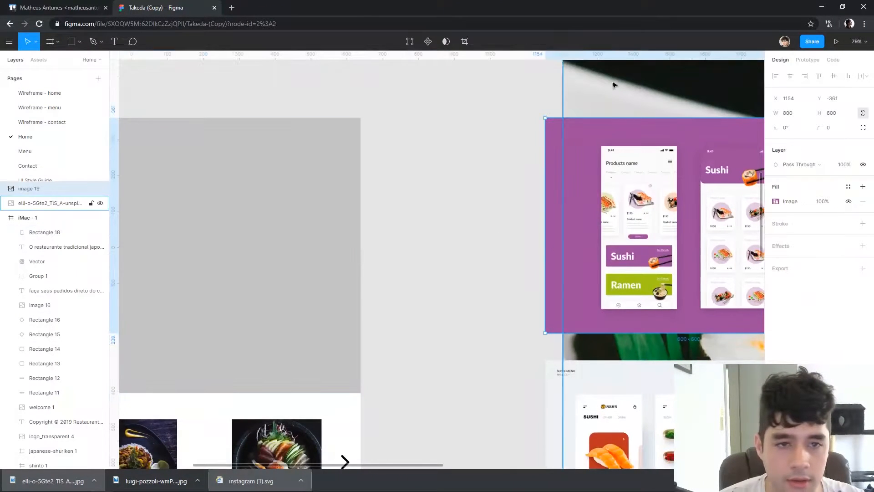
drag(388, 188, 269, 218)
shift+click(212, 225)
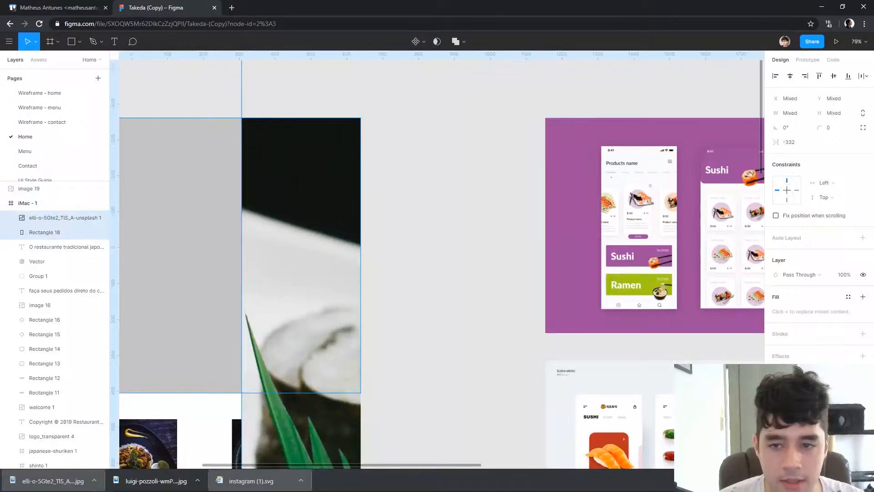
Try to combine the sushi-roll photo and the hero rectangle with a Union operation
click(451, 41)
drag(351, 272, 614, 148)
scroll(642, 133, down, 3)
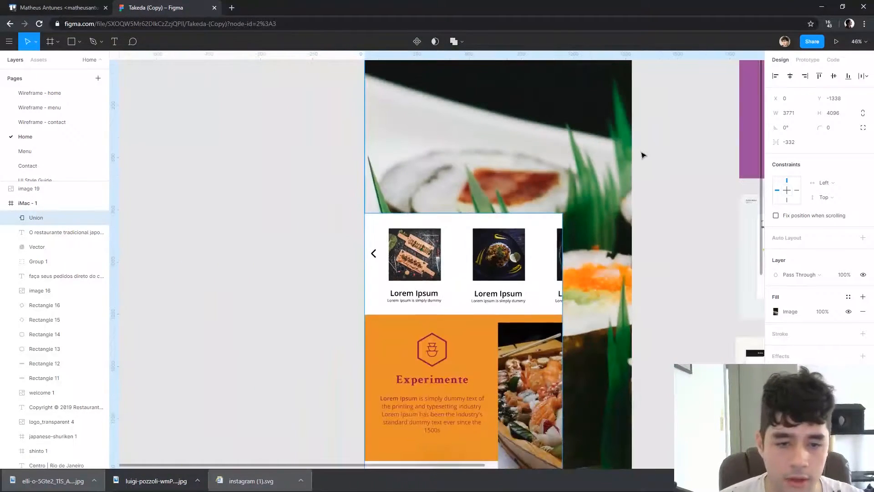
key(ctrl+z)
Mask the photo with the hero rectangle behind the text, scale it to 1361 × 1974, and wrap the enlarged headline onto four lines
drag(682, 115, 625, 216)
key(ctrl+shift+z)
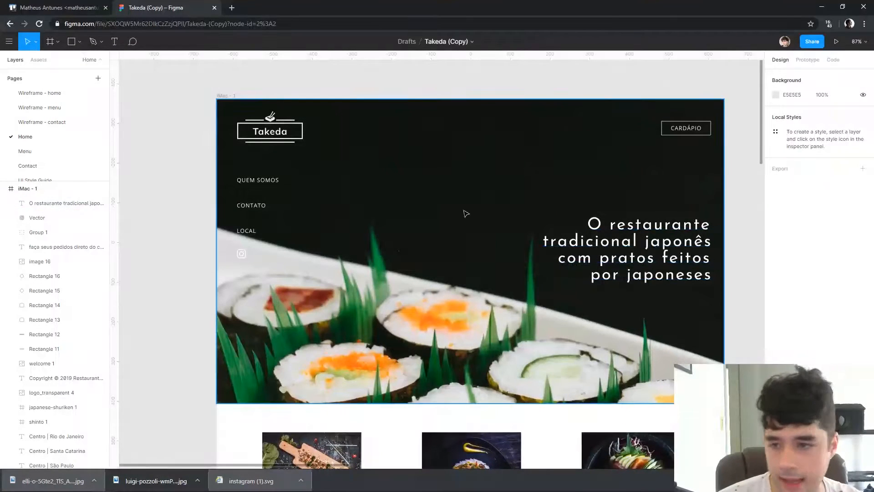
Move the photo inside the hero's mask group down to Y -437
click(466, 214)
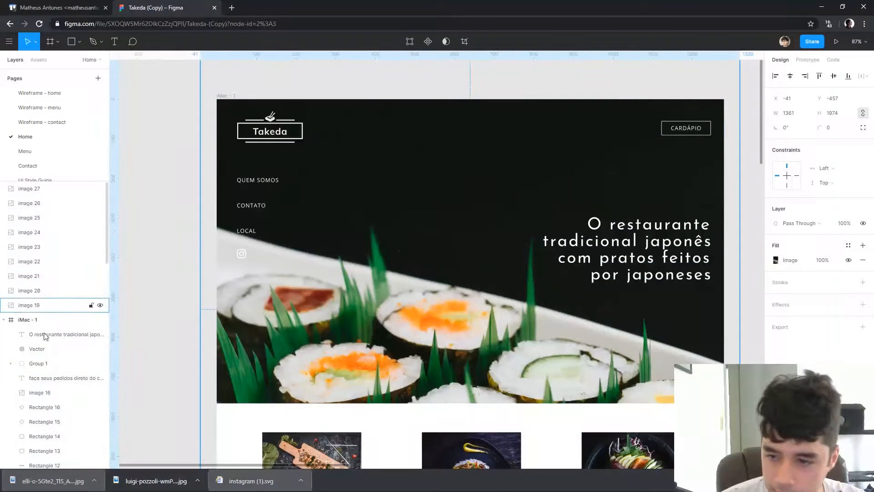
scroll(411, 211, up, 2)
click(463, 257)
drag(419, 253, 452, 178)
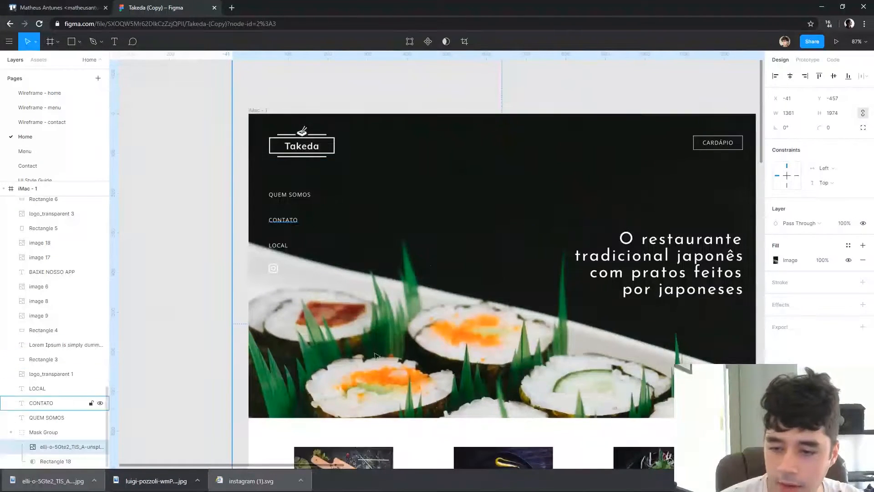
scroll(521, 142, down, 5)
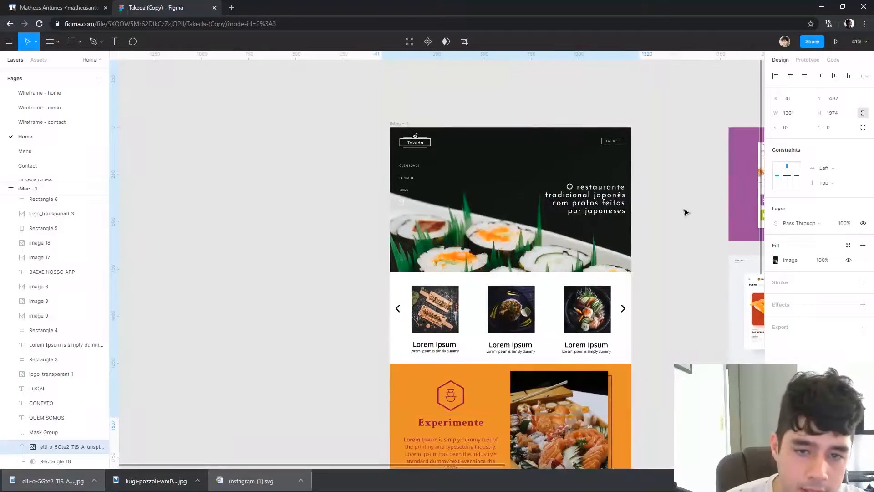
click(662, 200)
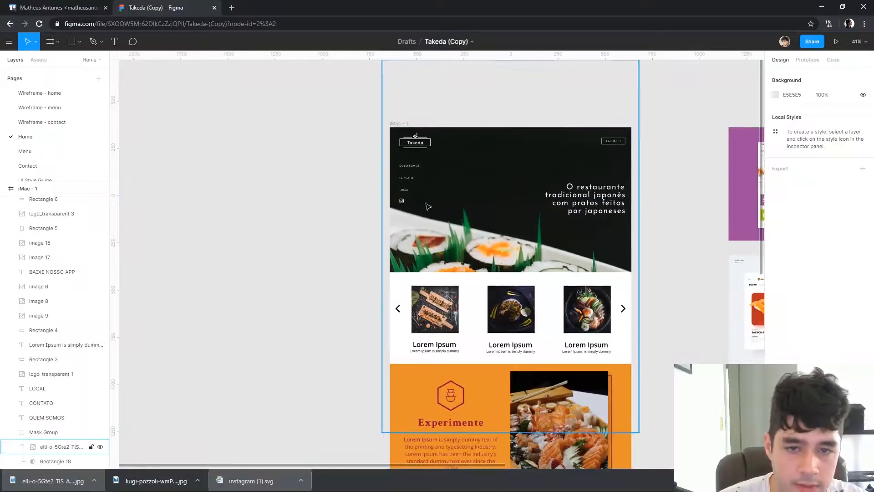
Try shifting the Takeda logo alone 20 px to the left
scroll(520, 158, up, 5)
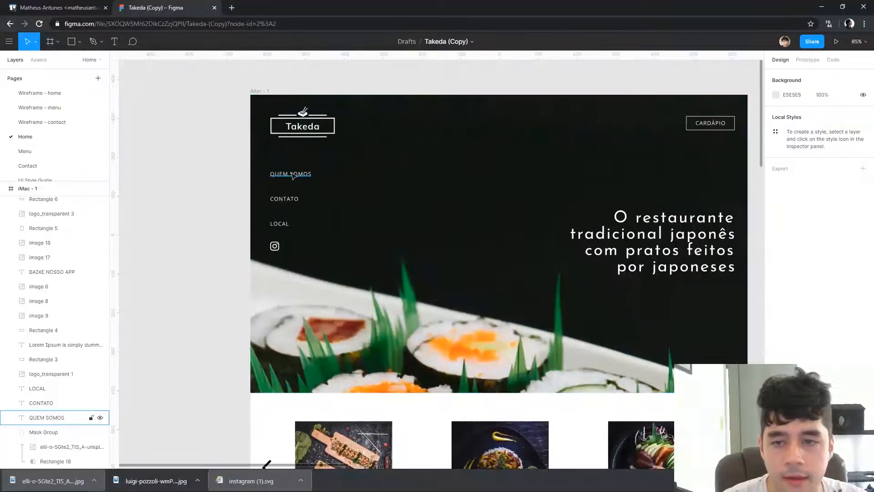
click(301, 130)
key(shift+Left)
key(shift+Left)
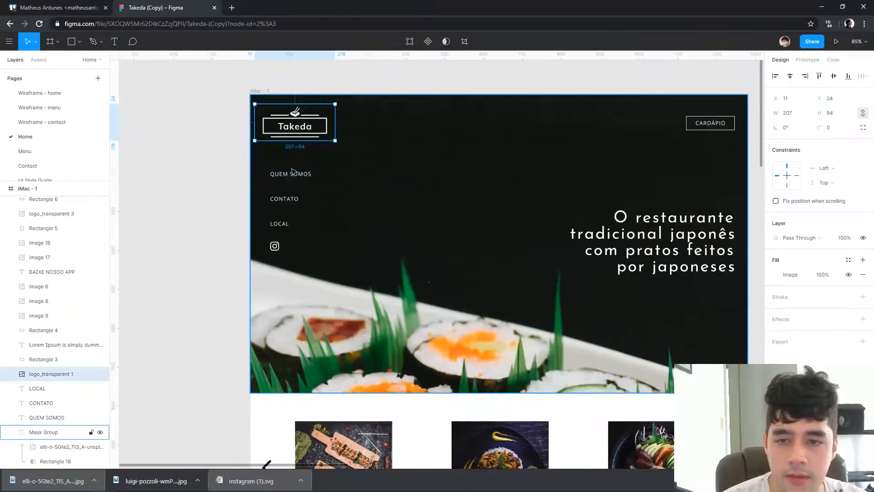
key(shift+Right)
key(shift+Right)
Shift the Takeda logo and the QUEM SOMOS, CONTATO and LOCAL links together 20 px toward the hero's left edge
shift+click(291, 174)
shift+click(284, 198)
shift+click(283, 234)
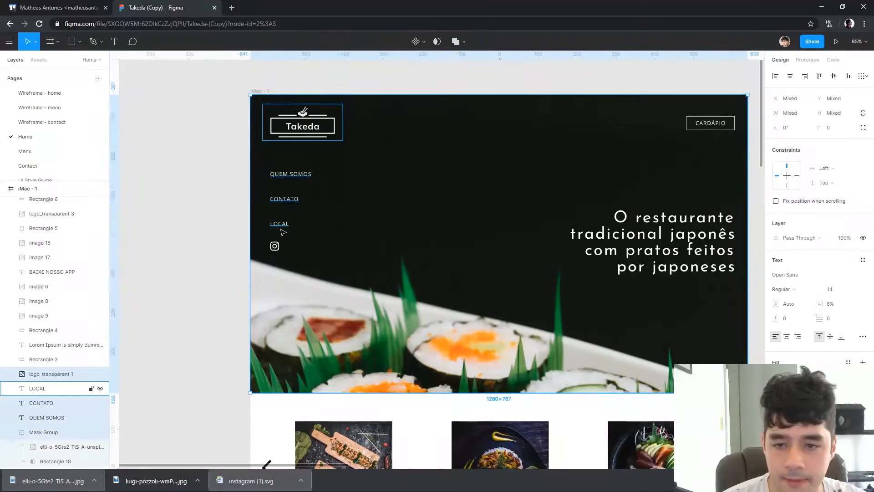
click(217, 253)
click(274, 246)
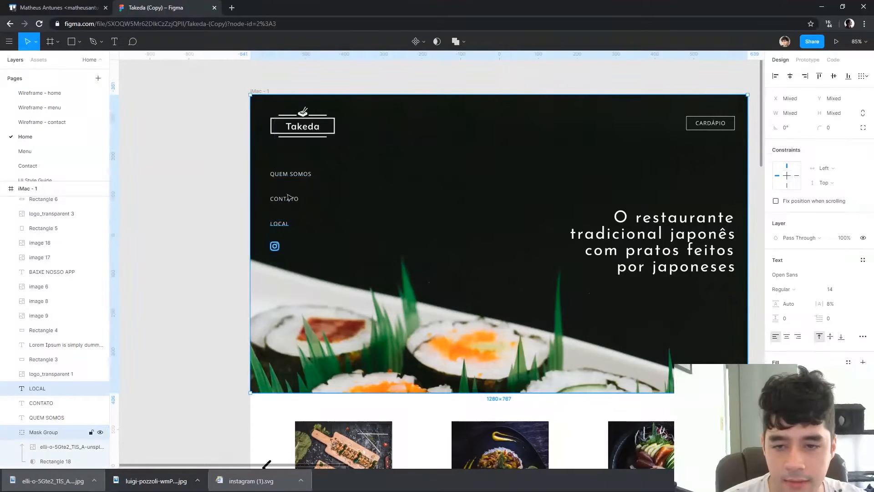
click(262, 248)
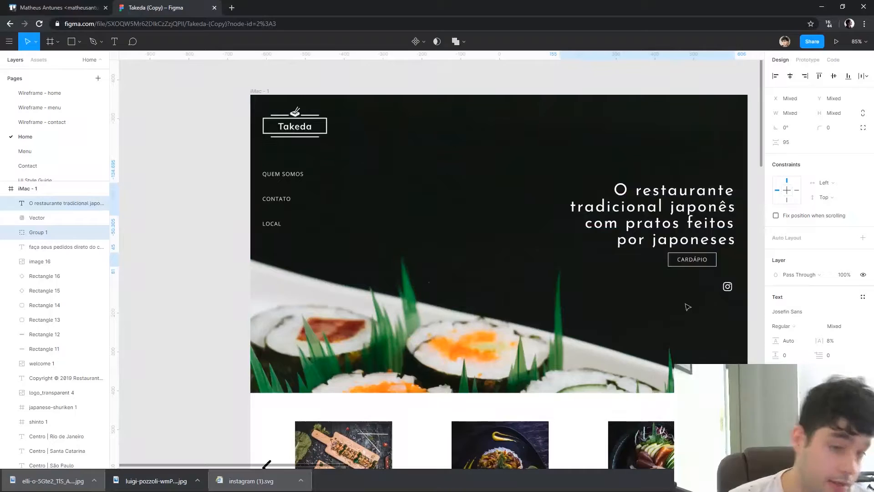
Place the Instagram icon beside the CARDÁPIO button beneath the headline and enlarge it to match the button's 36 px height
scroll(688, 307, right, 3)
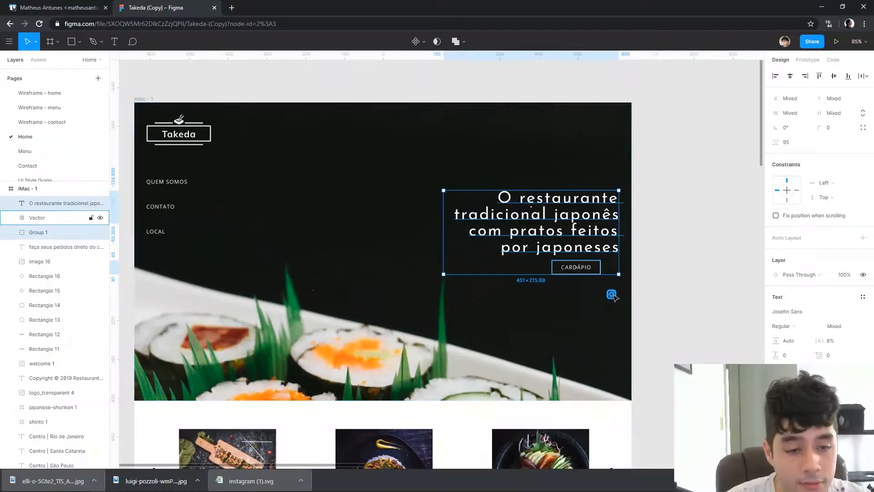
drag(613, 297, 619, 275)
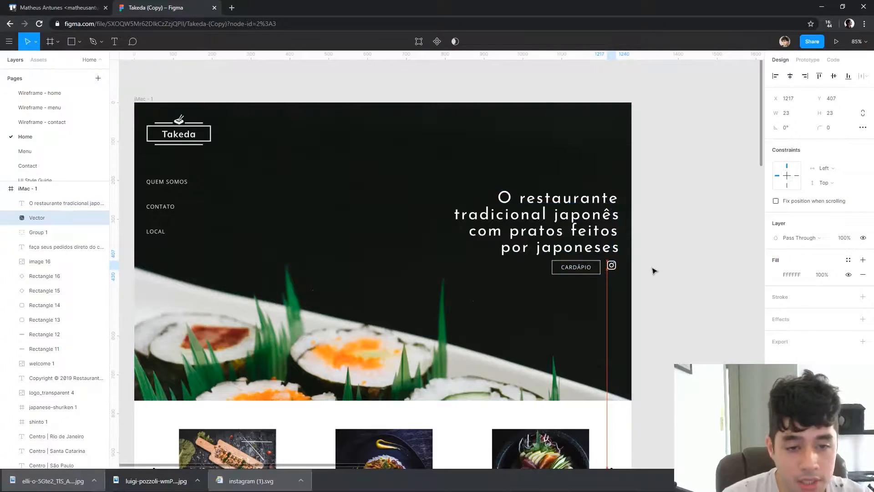
scroll(611, 265, up, 5)
drag(613, 264, 614, 281)
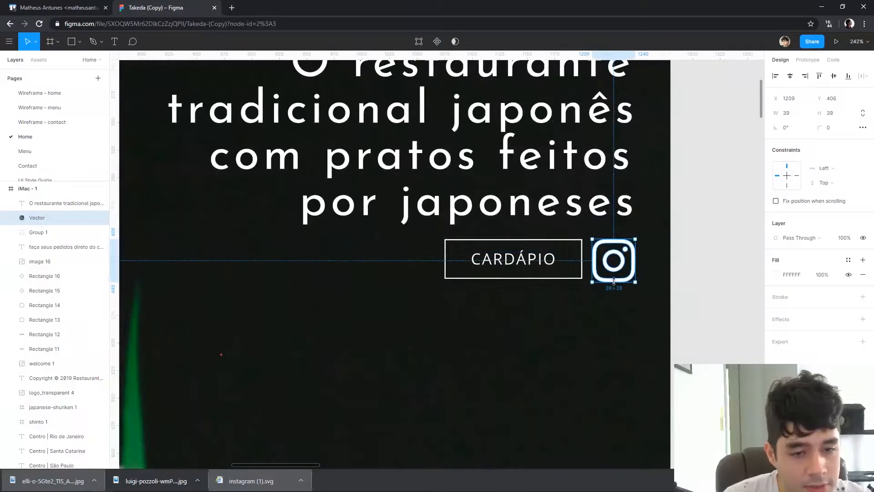
click(719, 289)
Move the CARDÁPIO button and the Instagram icon together down to Y 426, leaving more space below the headline
scroll(722, 273, down, 5)
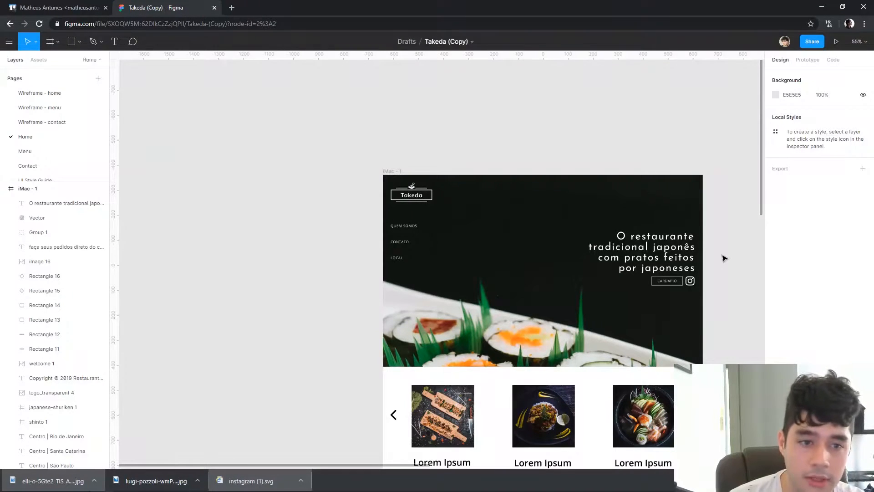
click(661, 287)
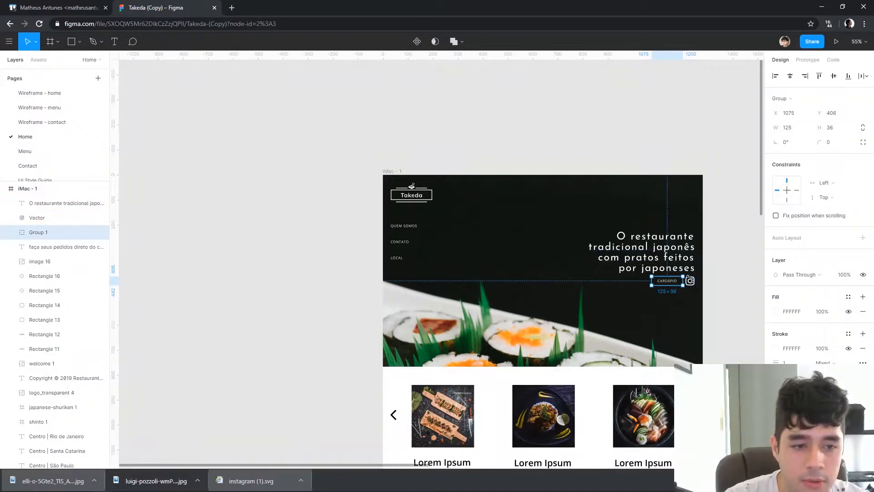
shift+click(694, 284)
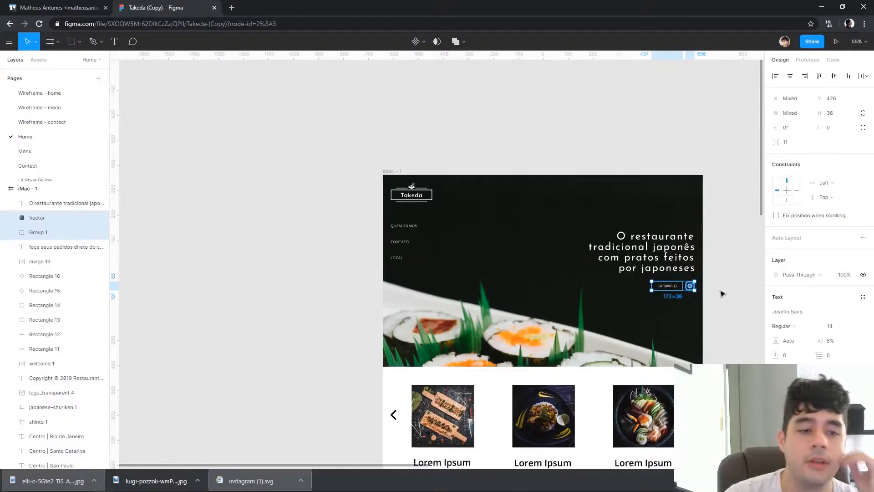
Duplicate the whole iMac - 1 frame and place the copy to the left of the original
scroll(542, 169, left, 5)
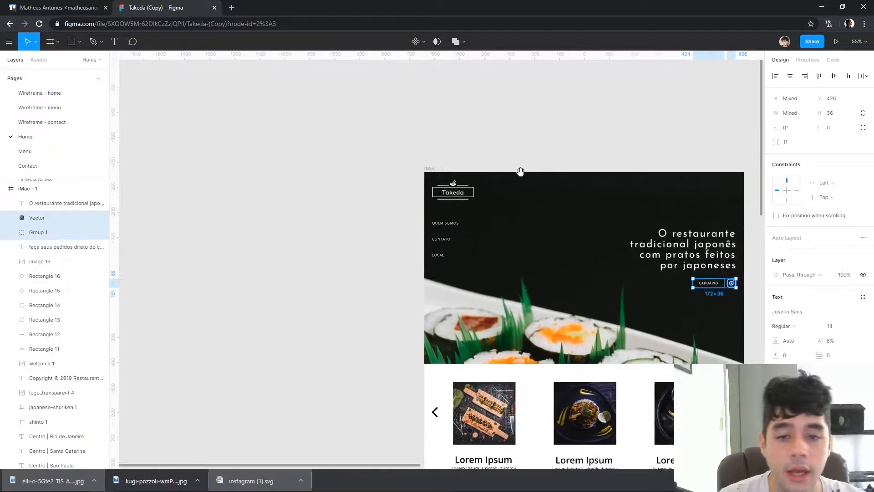
click(556, 146)
key(ctrl+d)
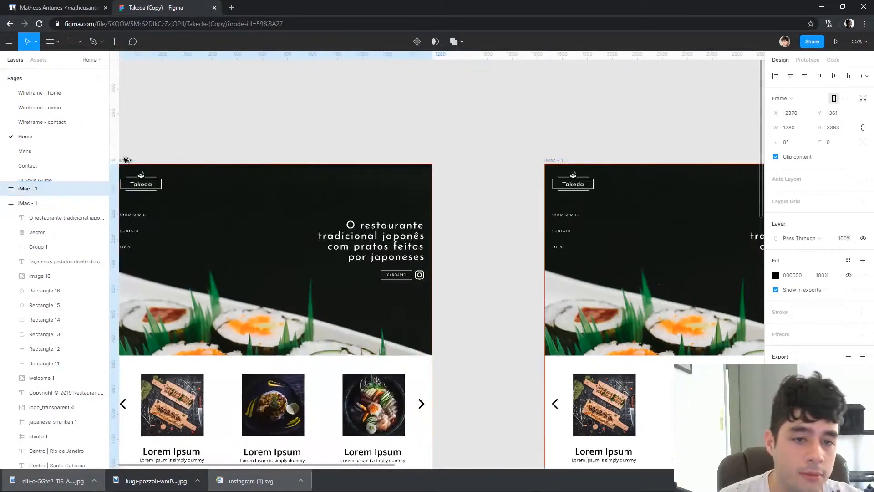
click(406, 129)
In the duplicated frame, left-align the four-line headline and move it toward the left side of the hero
scroll(487, 228, up, 3)
click(487, 227)
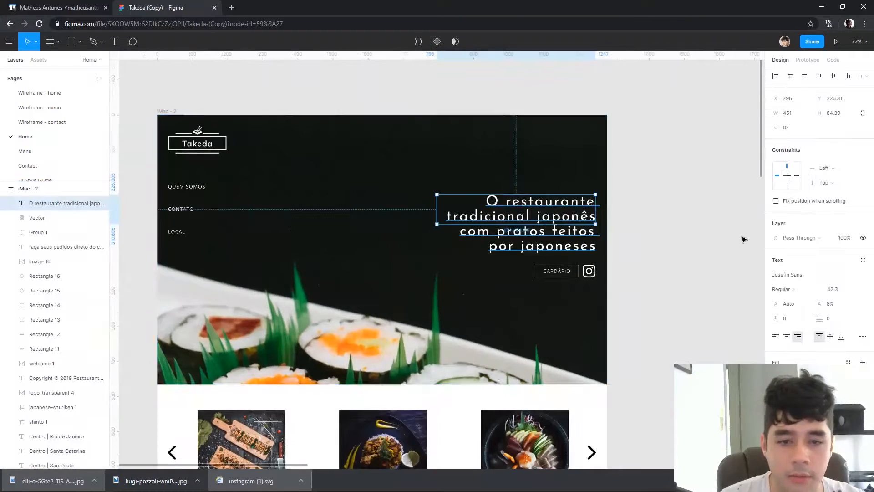
click(775, 336)
drag(455, 205, 305, 145)
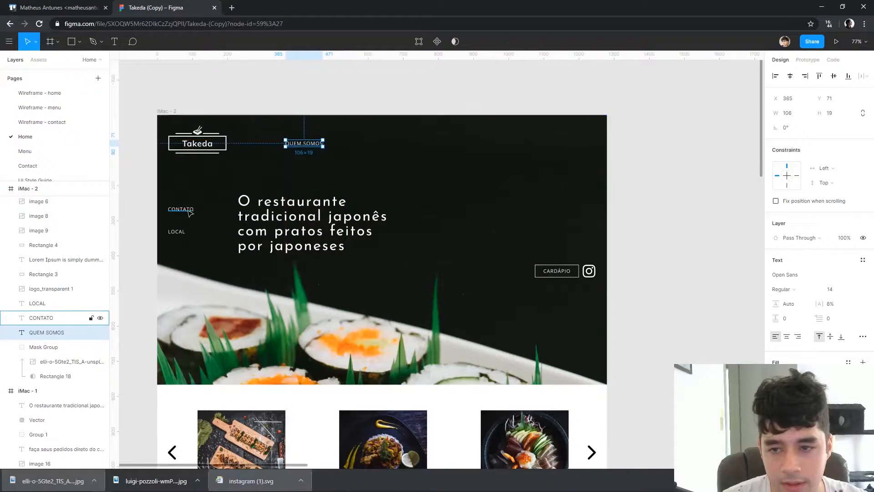
Arrange the Instagram icon and three links in a row at the hero's upper right, and align headline and CARDÁPIO button at X 29
drag(181, 209, 346, 147)
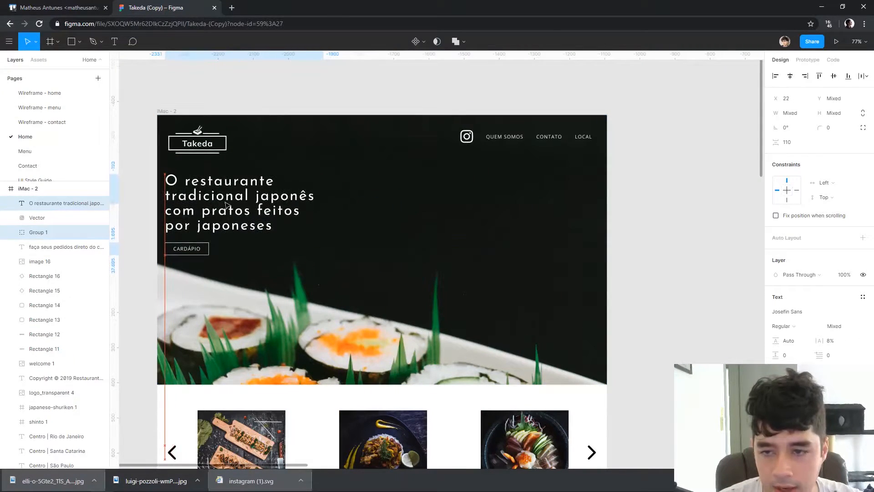
drag(227, 205, 229, 207)
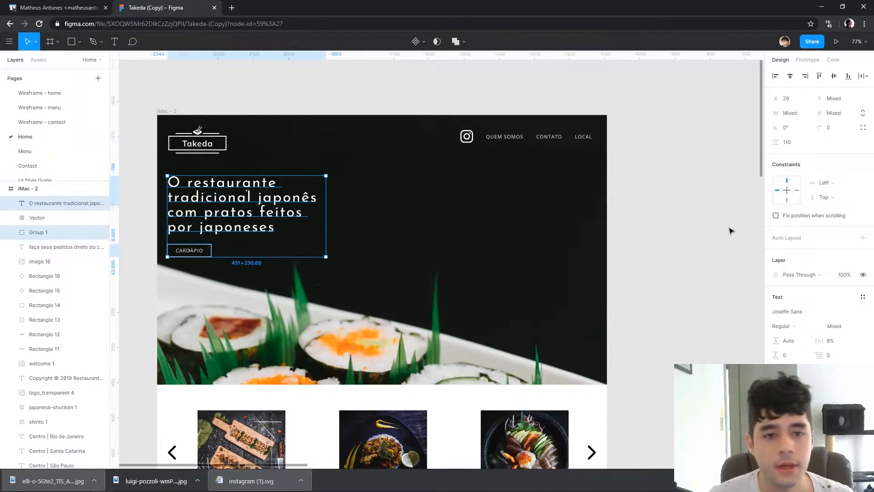
click(731, 231)
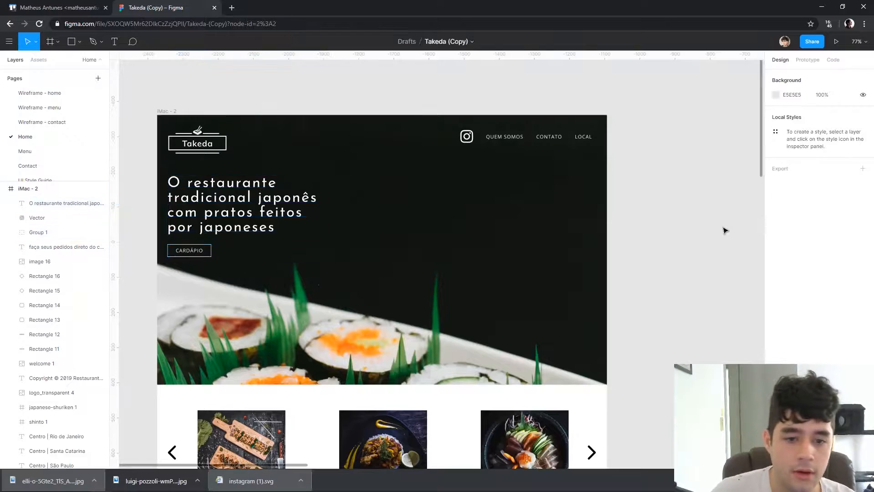
scroll(728, 237, down, 2)
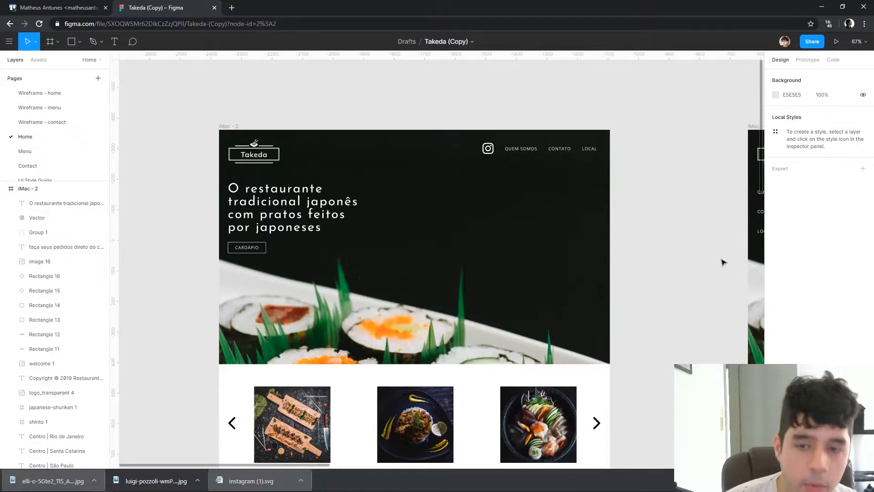
drag(667, 274, 624, 265)
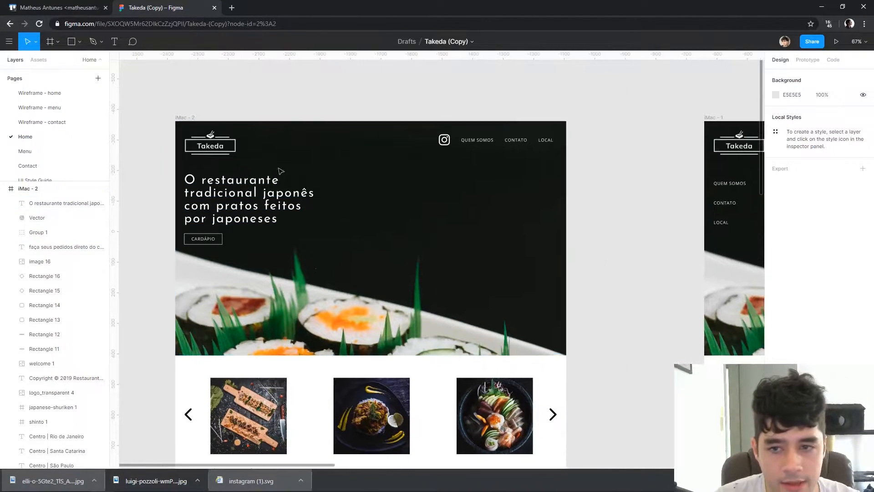
drag(563, 311, 247, 293)
drag(487, 289, 388, 303)
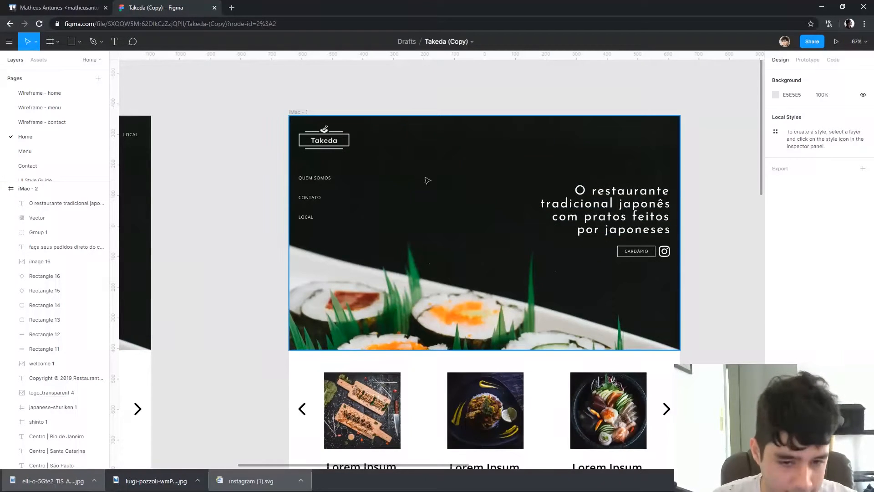
Extend the iMac - 1 frame downward to add empty space below its footer
scroll(517, 224, down, 3)
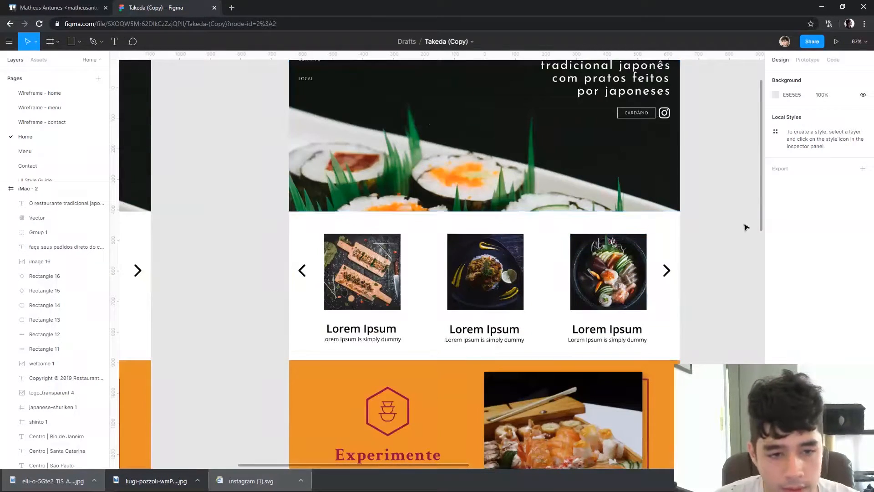
scroll(621, 341, down, 5)
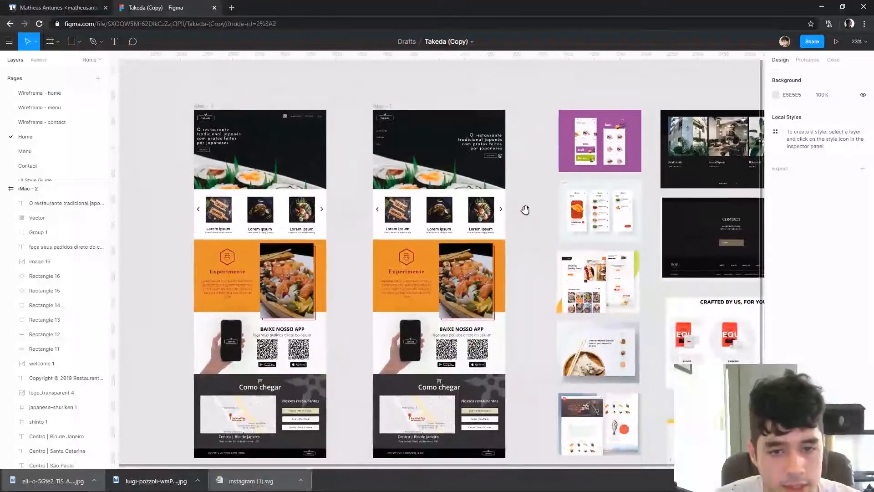
click(390, 107)
scroll(527, 302, down, 5)
drag(444, 173, 479, 256)
drag(532, 162, 513, 356)
click(485, 412)
drag(485, 413, 502, 393)
Compare the spacing above and below the dish cards using temporary grey rectangles about 26 wide, and remove them
drag(498, 239, 522, 333)
scroll(412, 204, up, 8)
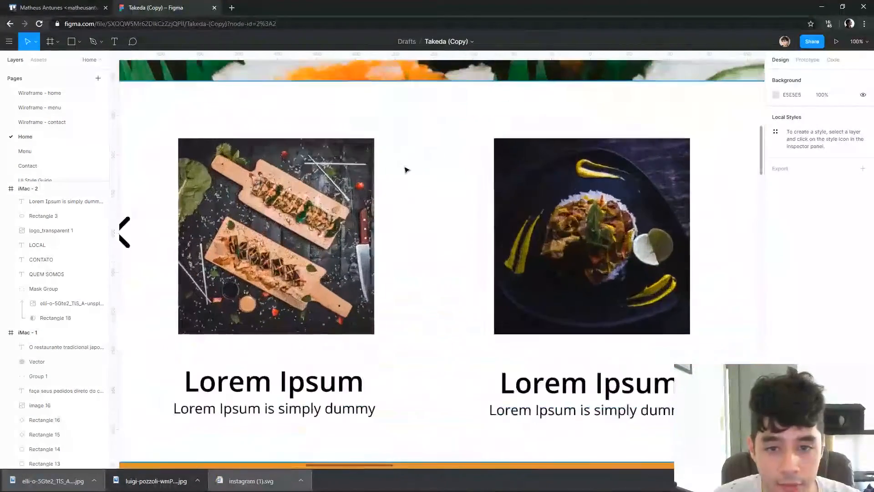
drag(385, 134, 448, 183)
key(ctrl+z)
drag(202, 150, 369, 192)
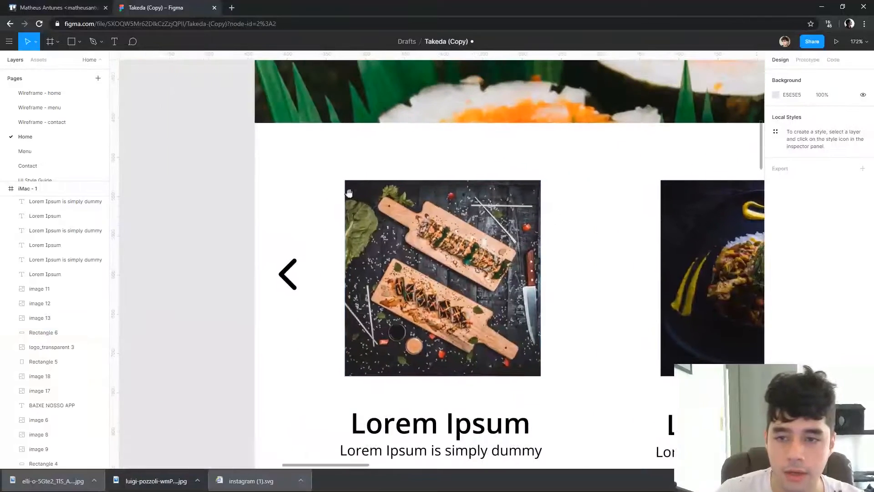
mouse_move(330, 121)
mouse_down()
mouse_move(364, 187)
mouse_move(350, 178)
mouse_up()
drag(338, 154, 337, 433)
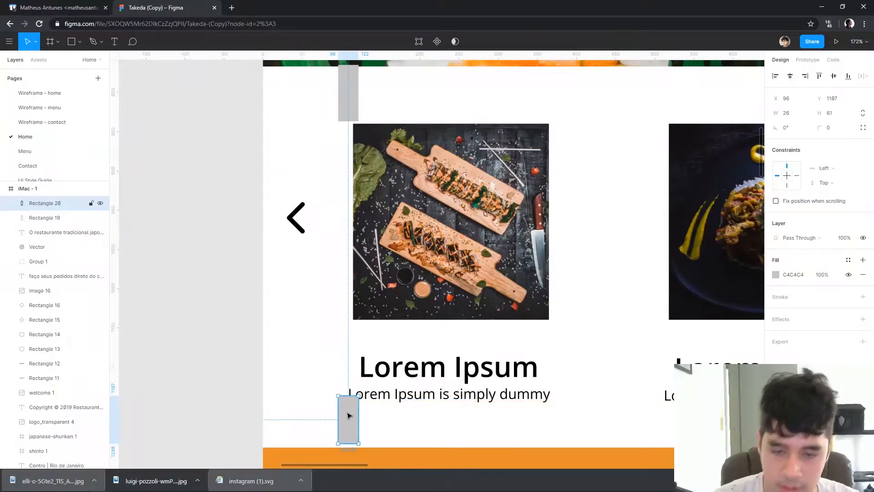
key(Delete)
click(355, 95)
key(Delete)
Move the Como chegar section and the footer down to the bottom of the extended iMac - 1 frame
ctrl+scroll(330, 129, down, 10)
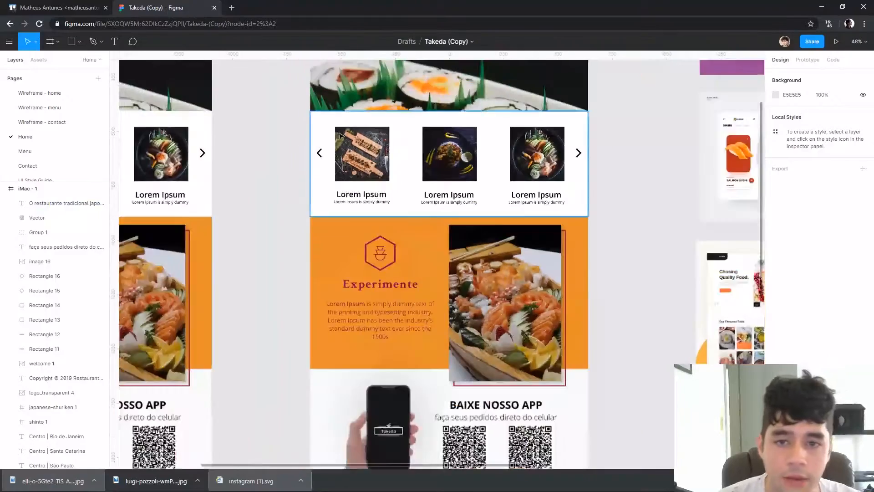
scroll(267, 353, down, 5)
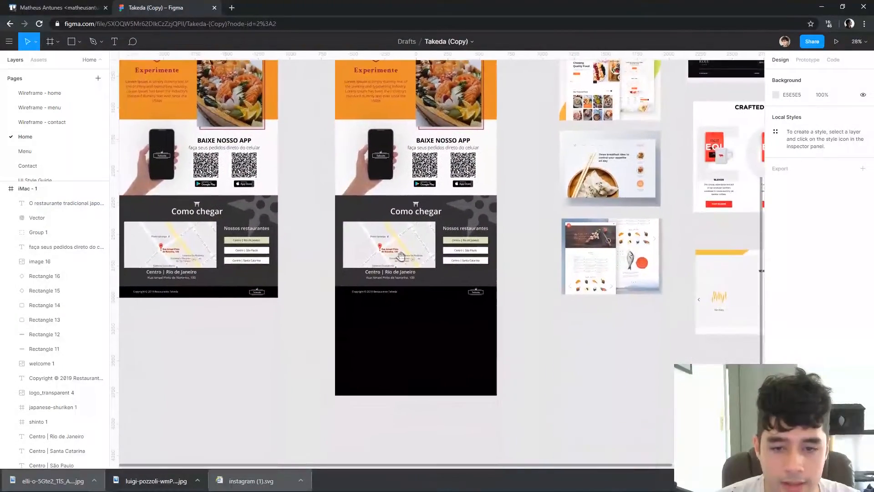
scroll(461, 388, up, 1)
drag(511, 353, 318, 244)
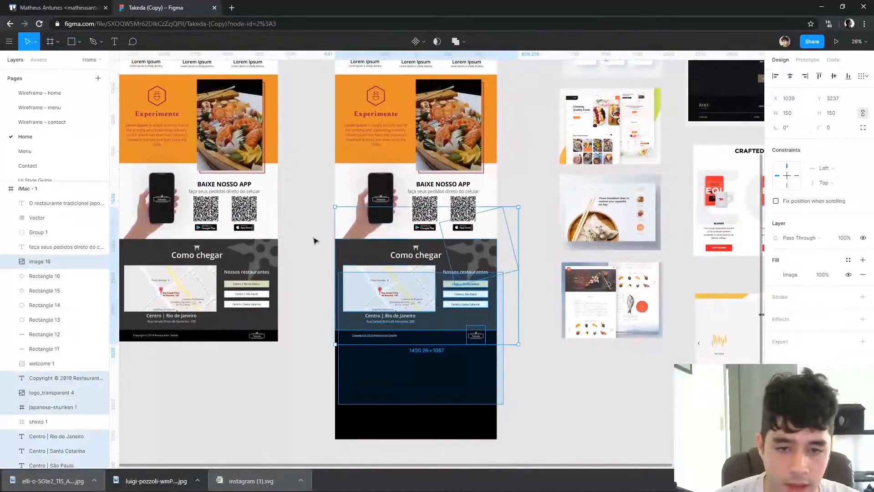
key(shift+Left)
key(shift+Down)
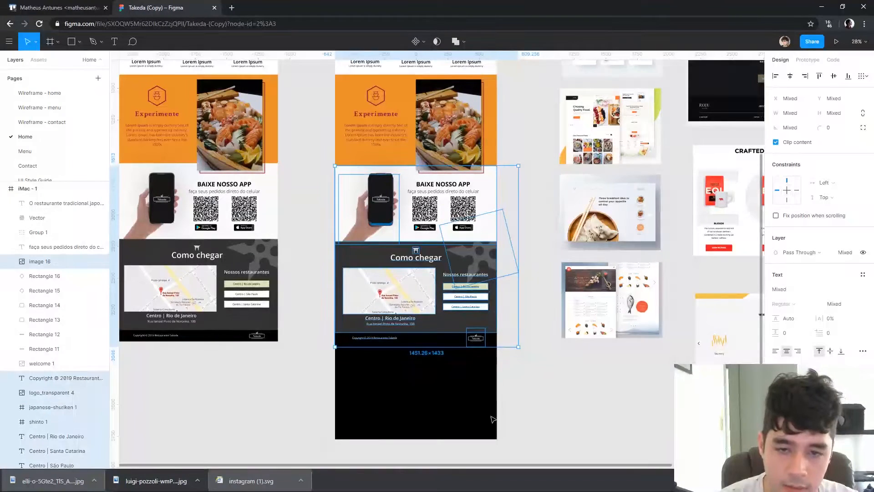
drag(508, 370, 339, 254)
key(shift+Down)
key(shift+Down)
key(shift+Down)
key(shift+Down)
key(shift+Down)
key(shift+Down)
key(shift+Down)
key(shift+Down)
key(shift+Down)
key(shift+Down)
key(shift+Down)
key(shift+Down)
key(shift+Down)
key(shift+Down)
key(shift+Down)
key(shift+Down)
key(shift+Down)
key(shift+Down)
key(shift+Down)
key(shift+Down)
key(shift+Down)
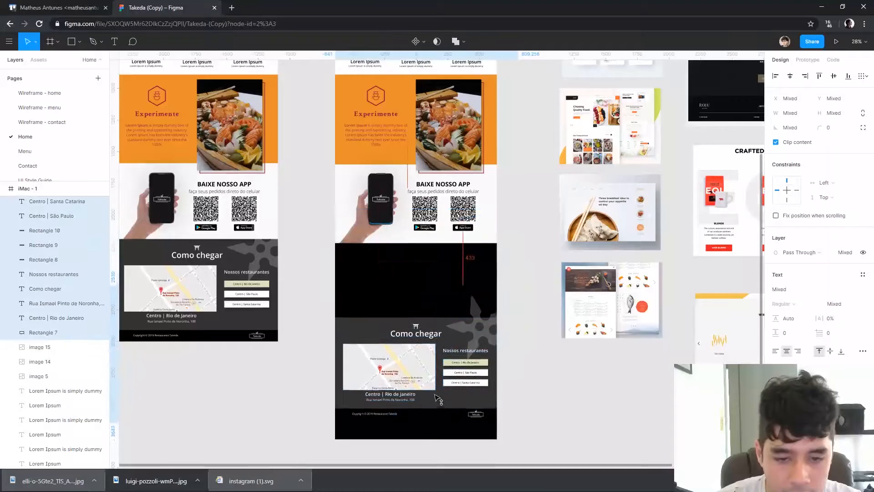
drag(502, 268, 355, 184)
key(shift+Down)
key(shift+Down)
key(shift+Down)
key(shift+Down)
key(shift+Down)
key(shift+Down)
key(shift+Down)
key(shift+Down)
key(shift+Down)
key(shift+Down)
key(shift+Down)
key(shift+Down)
key(shift+Down)
key(shift+Down)
key(shift+Down)
key(shift+Down)
key(shift+Down)
key(shift+Down)
key(shift+Down)
key(shift+Down)
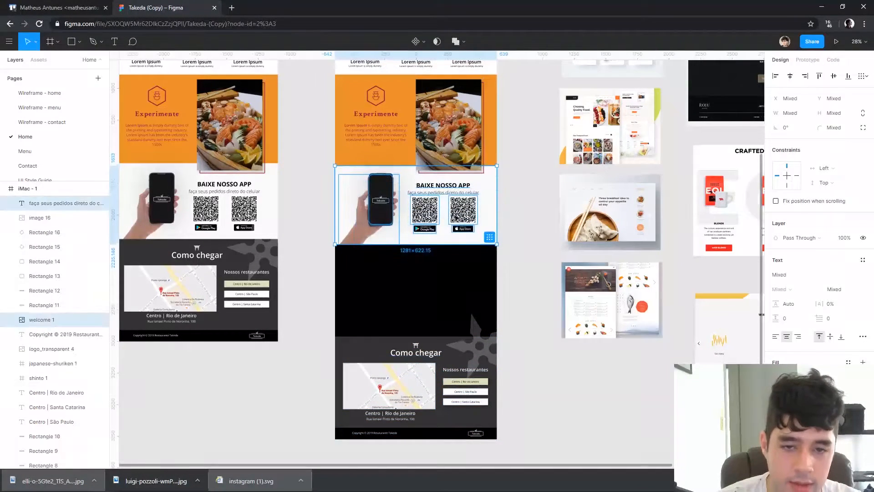
key(ctrl+z)
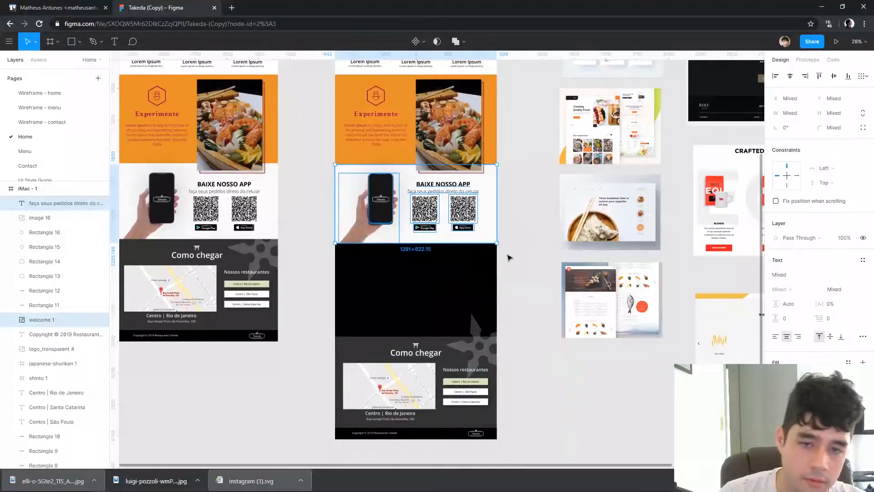
Move the app download section down to Y 2586 and extend its background to 739 high, reaching the Como chegar section
click(462, 290)
drag(486, 263, 371, 175)
drag(478, 210, 469, 268)
scroll(389, 319, up, 5)
click(523, 297)
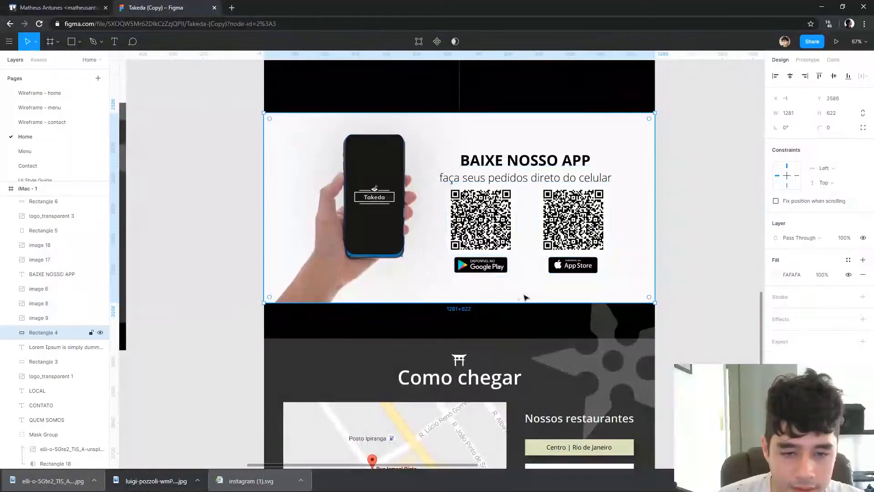
drag(477, 306, 477, 338)
Delete the hand photo behind the phone mockup in the app download section
mouse_move(337, 261)
mouse_down()
mouse_move(339, 277)
mouse_move(321, 266)
mouse_up()
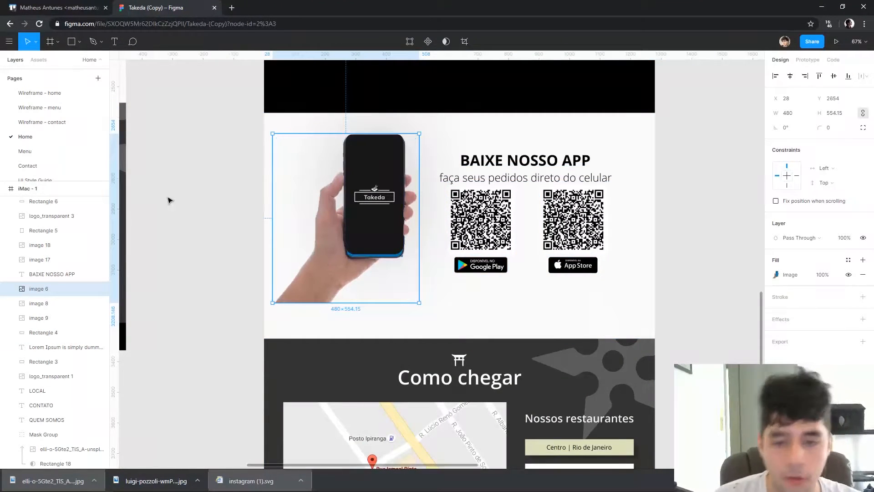
scroll(255, 228, up, 3)
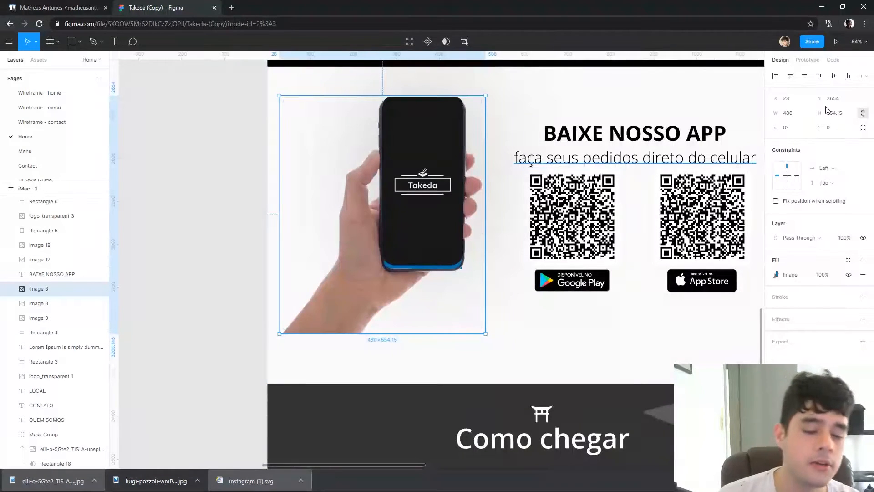
drag(364, 288, 331, 332)
key(Delete)
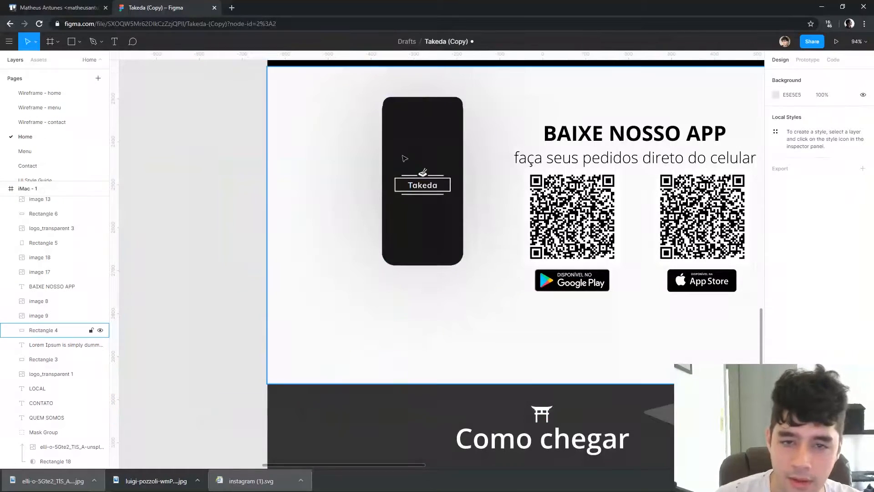
Enlarge the remaining phone mockup and its Takeda logo to about 252 × 522 in the left part of the app section
drag(225, 93, 496, 313)
drag(439, 216, 399, 245)
drag(554, 225, 425, 232)
mouse_move(269, 223)
mouse_down()
mouse_move(319, 214)
mouse_move(257, 233)
mouse_up()
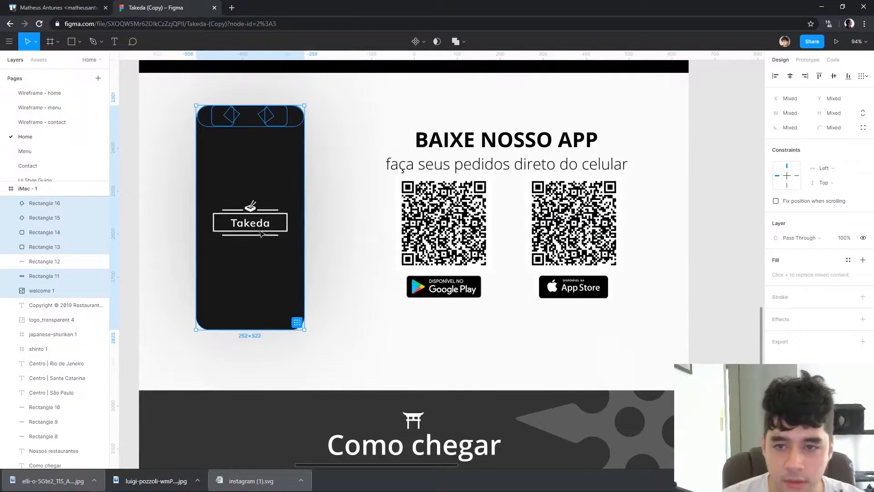
click(129, 228)
drag(384, 248, 432, 323)
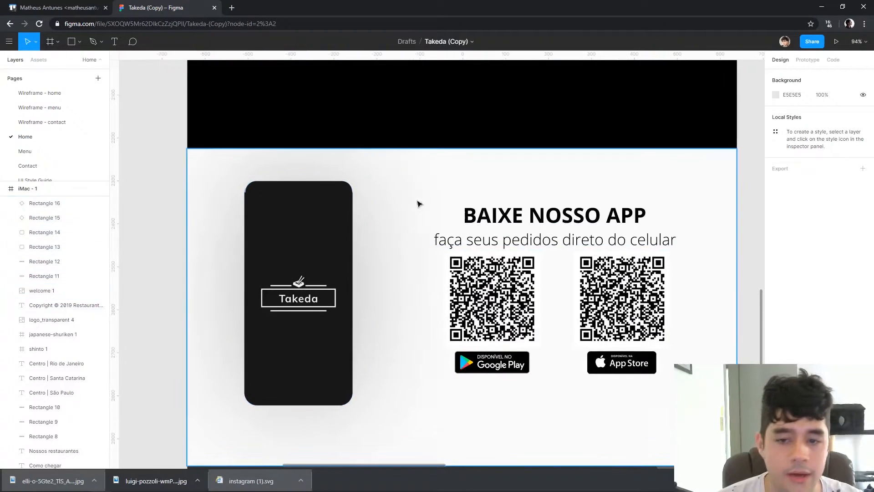
drag(389, 230, 325, 203)
click(445, 261)
shift+click(541, 268)
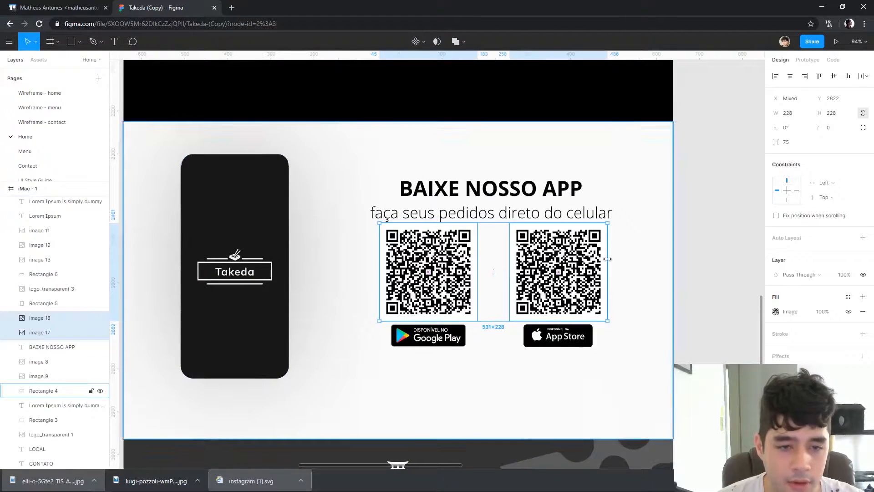
click(753, 157)
Extend the app section's background upward to Y 2499, making it 826 high
scroll(663, 271, down, 5)
click(533, 336)
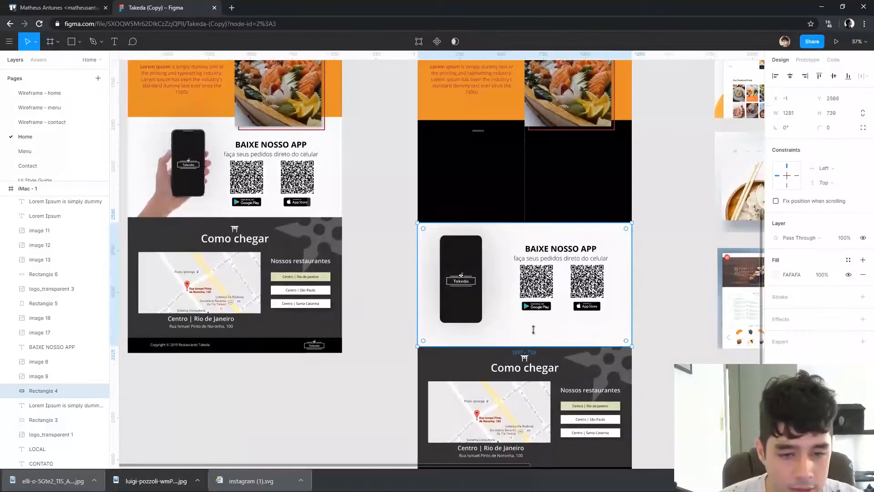
drag(520, 225, 521, 208)
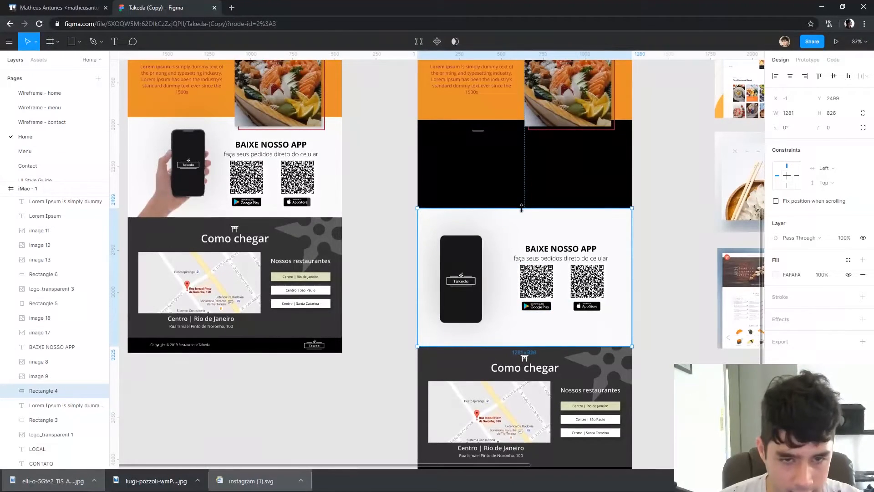
click(719, 174)
Move the whole orange Experimente section down so its background meets the app download section
drag(664, 157, 634, 234)
click(631, 227)
drag(615, 173, 608, 243)
scroll(595, 214, up, 1)
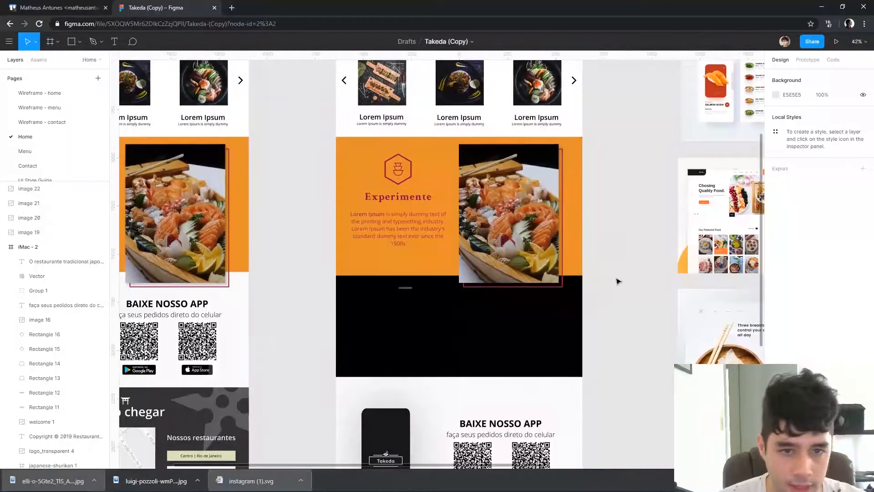
drag(612, 297, 354, 141)
drag(349, 185, 347, 287)
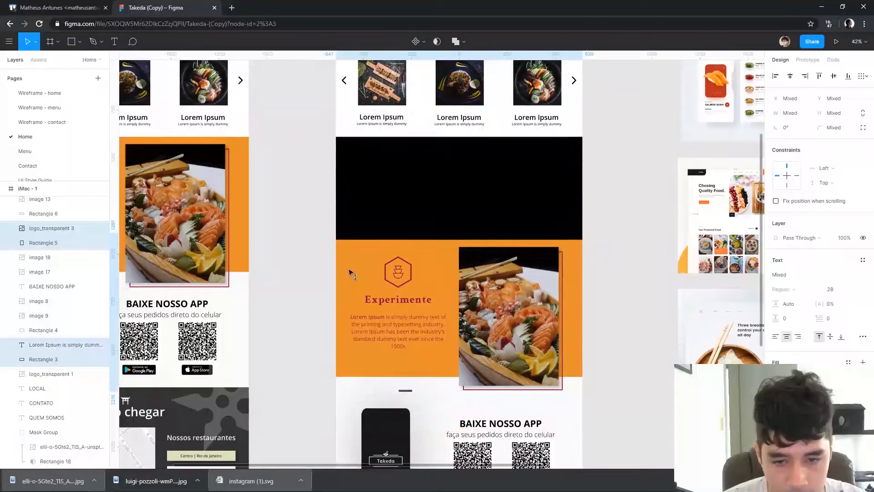
click(328, 349)
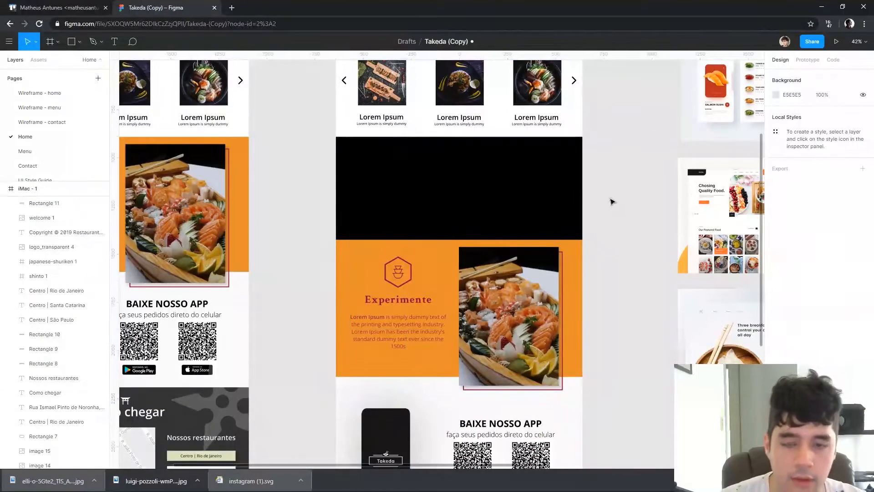
Extend the dish carousel's white background downward and lower the cards, captions and arrows, leaving room above them for a heading
scroll(474, 264, up, 3)
click(474, 252)
drag(474, 251, 464, 310)
drag(581, 260, 310, 171)
shift+click(423, 281)
drag(509, 203, 509, 231)
click(446, 311)
mouse_move(445, 311)
mouse_down()
mouse_move(445, 351)
mouse_move(445, 313)
mouse_up()
drag(594, 279, 380, 218)
shift+click(547, 282)
drag(518, 227, 518, 243)
click(601, 173)
drag(600, 173, 609, 227)
Place a dark copy of the four-line headline above the dish cards, left-aligned at X 61, Y 819
scroll(592, 203, up, 1)
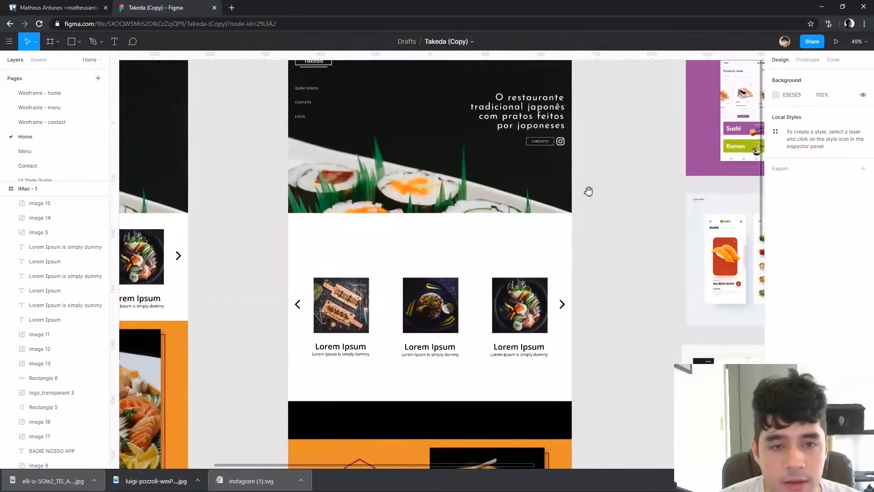
drag(587, 191, 613, 225)
scroll(602, 230, up, 1)
drag(678, 216, 720, 188)
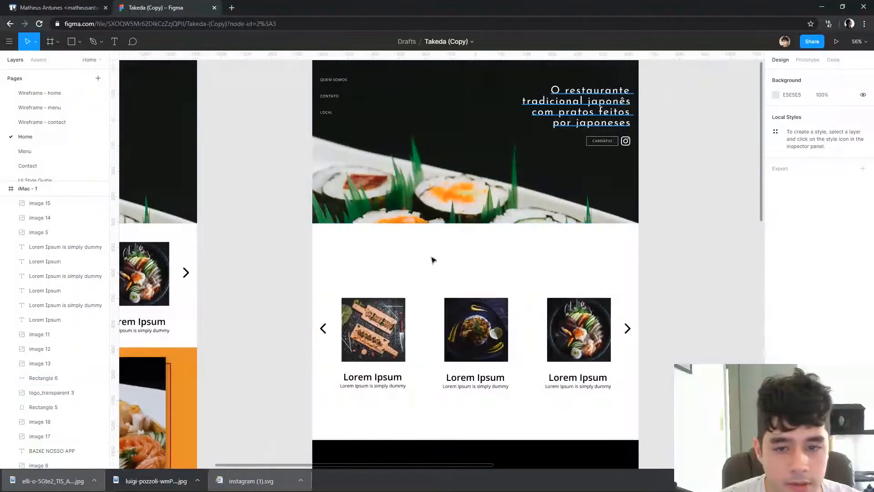
key(ctrl+v)
click(775, 337)
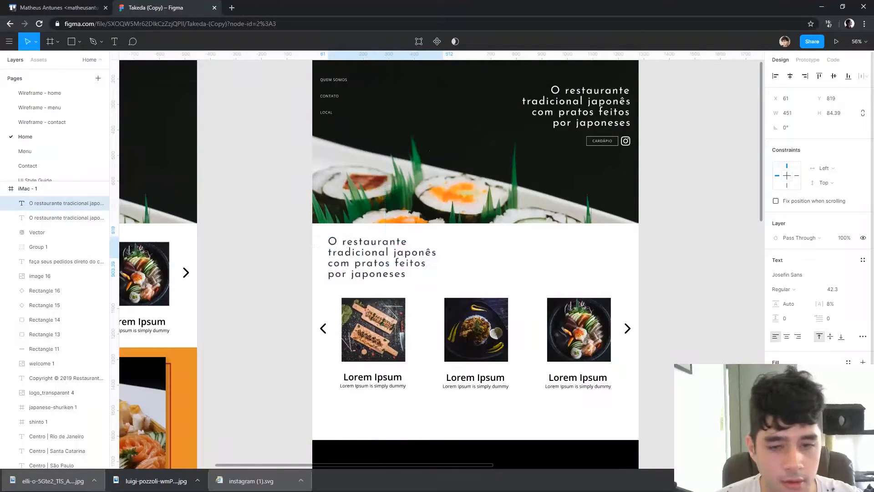
Change the copied headline to "Conheça um pouco da nossa culinária" and move it slightly closer to the dish cards
double_click(405, 253)
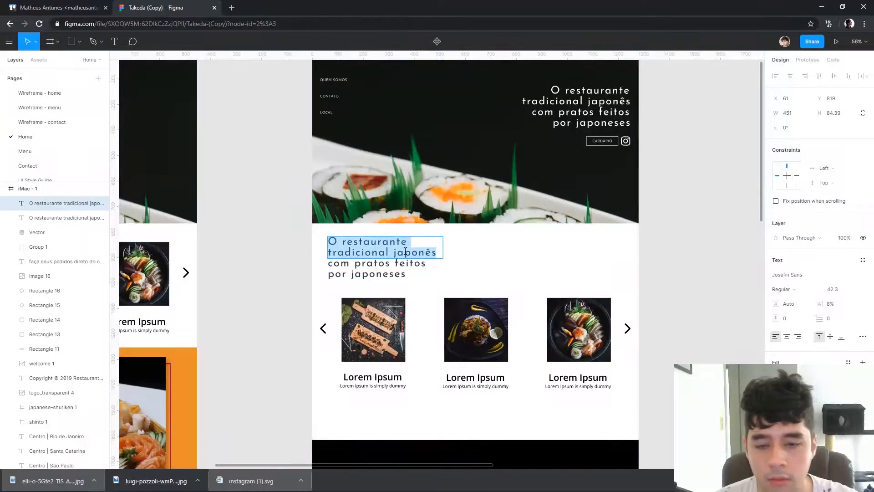
text(Co)
key(BackSpace)
key(ctrl+a)
text(C)
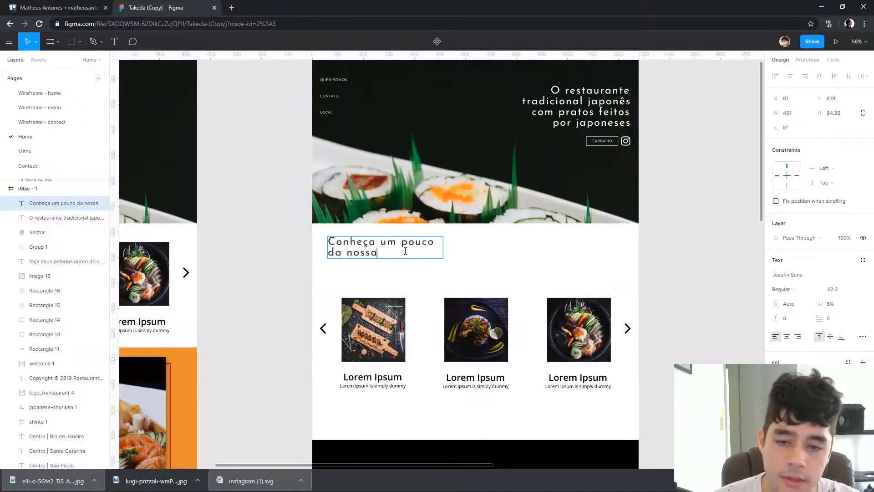
key(Escape)
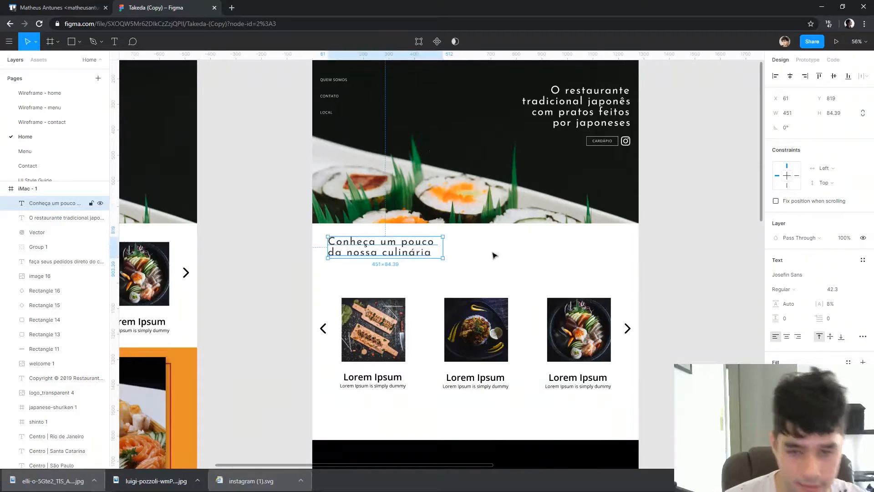
drag(395, 251, 390, 261)
click(277, 250)
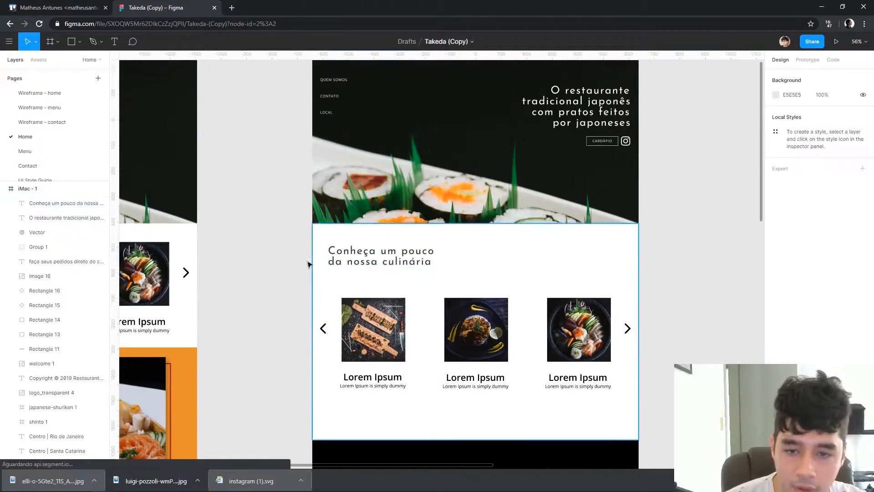
Draw a horizontal line about 105 long below the culinária heading and set its stroke colour to 373737
scroll(303, 272, up, 5)
drag(325, 284, 375, 283)
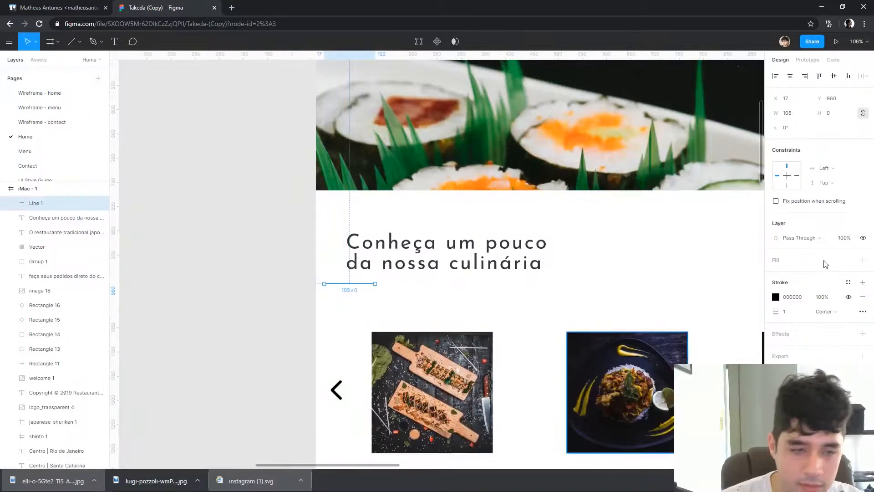
click(796, 298)
text(733737)
key(Return)
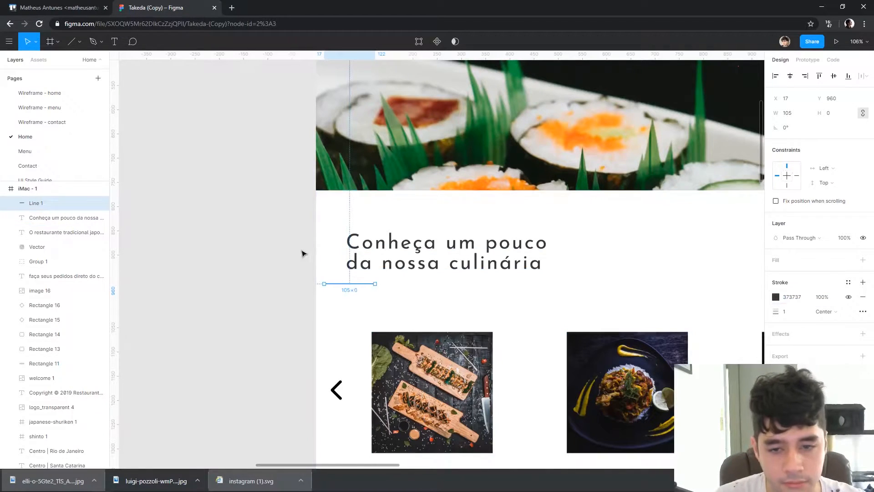
click(269, 312)
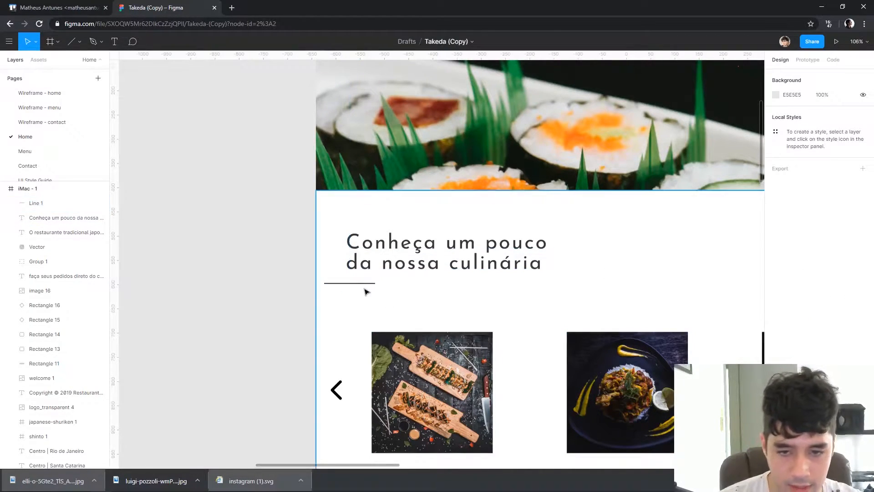
click(349, 283)
click(226, 279)
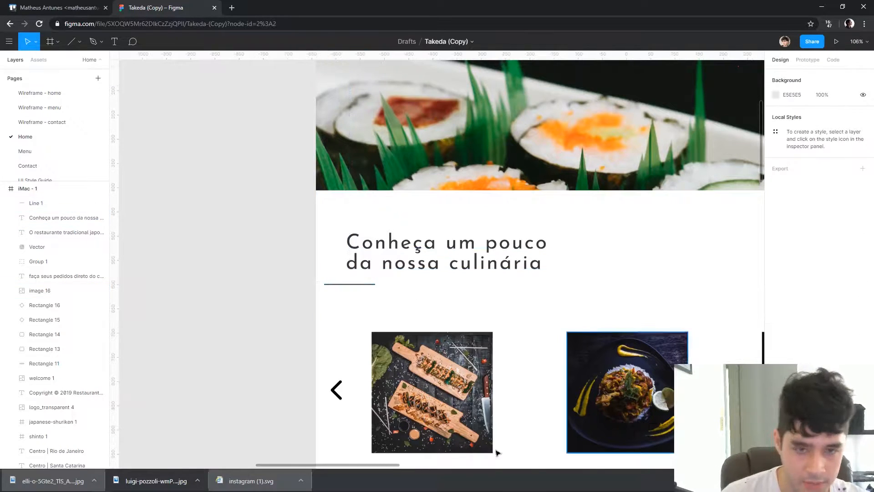
Draw a thin right-pointing chevron about 12 × 24 over the dish carousel's thick next arrow with the Pen tool
drag(675, 259, 552, 278)
scroll(554, 277, down, 3)
scroll(554, 277, down, 2)
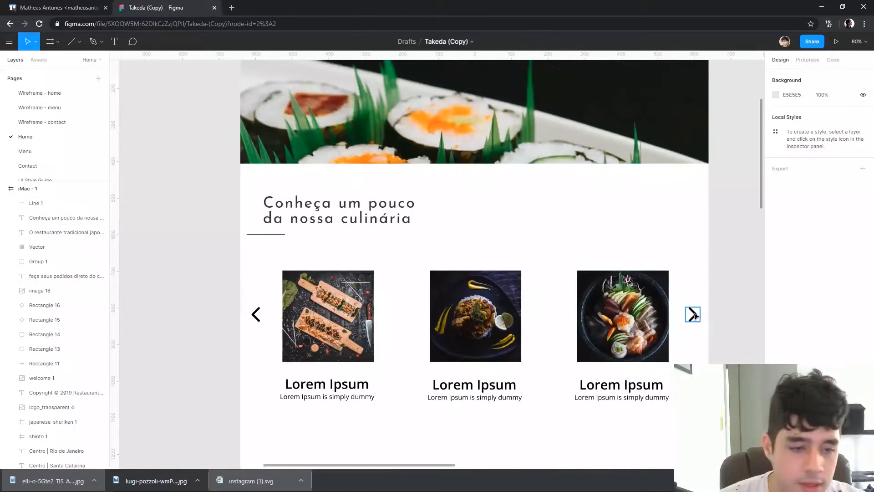
click(692, 314)
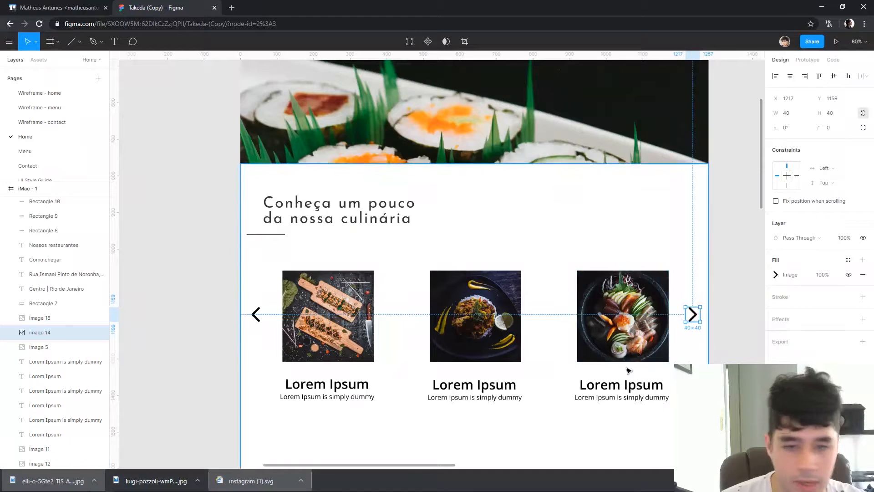
scroll(712, 345, up, 10)
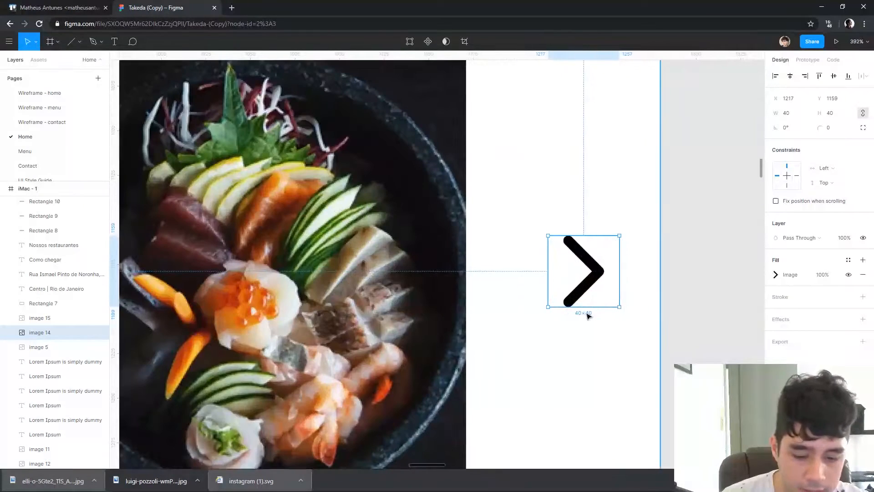
click(557, 249)
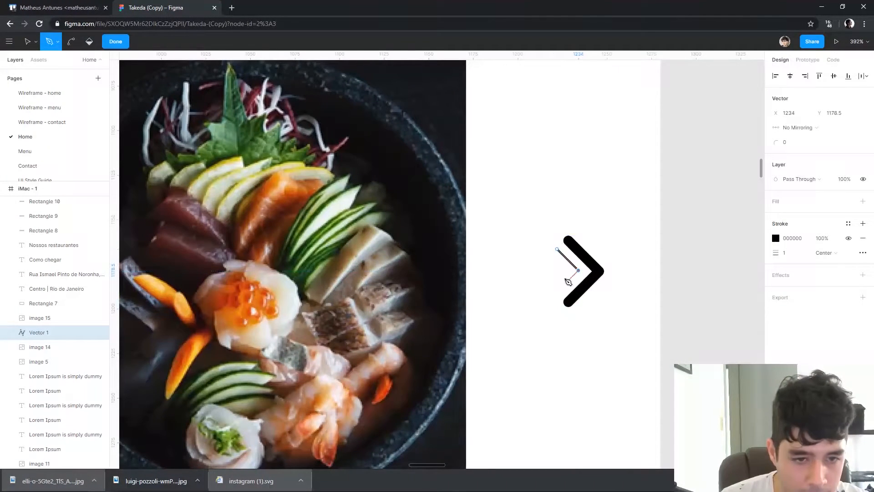
key(Escape)
key(Escape)
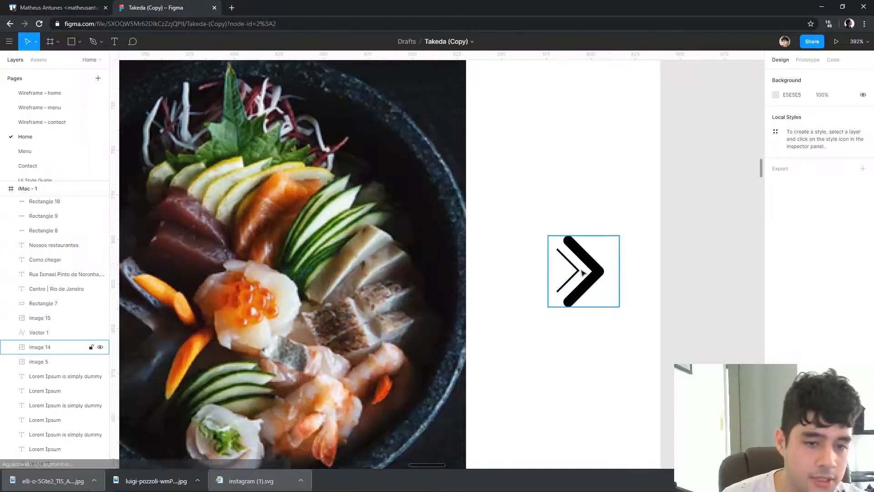
Delete the thick next-arrow image and shift the thin chevron to X 1229
click(606, 273)
key(Delete)
click(592, 273)
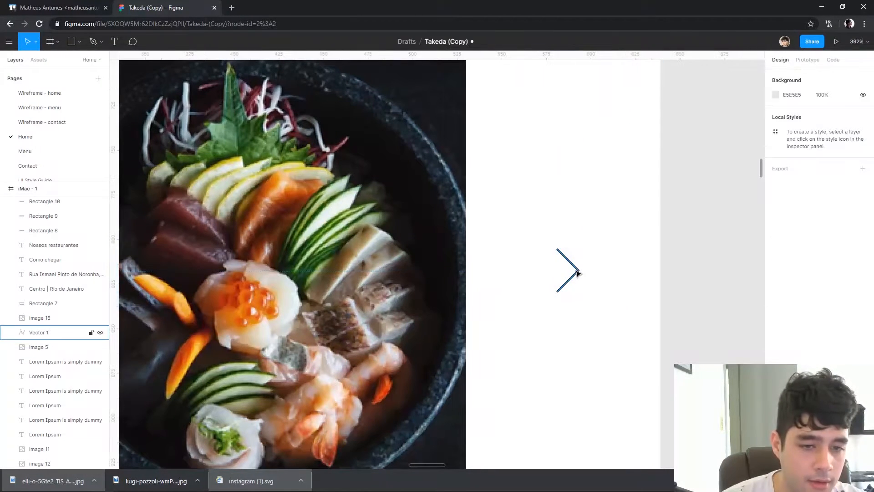
key(Left)
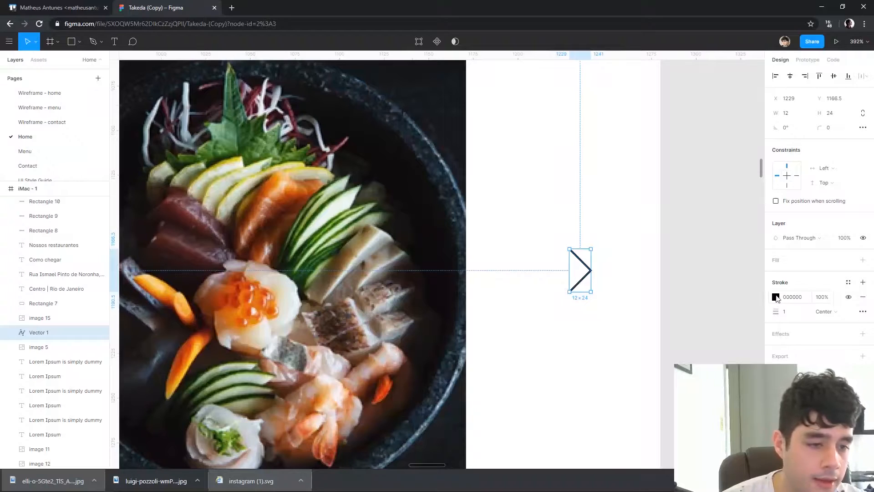
Set the thin chevron's stroke colour to light grey BBBBBB
click(775, 297)
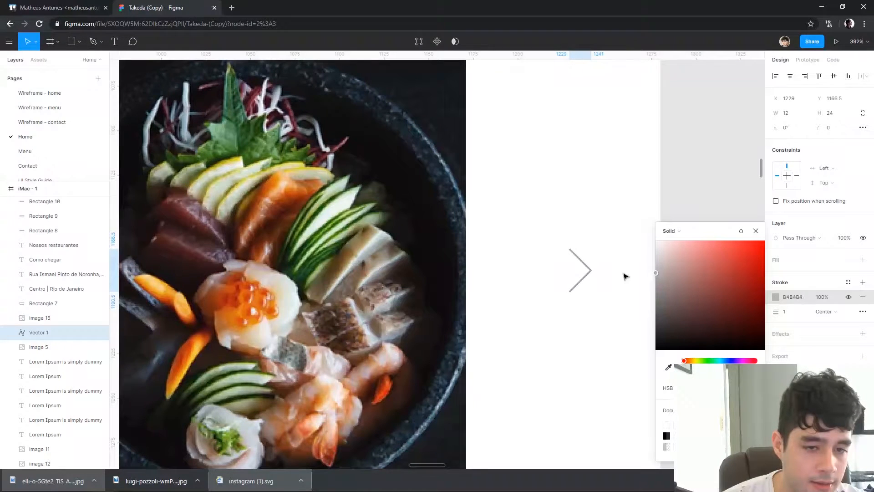
click(628, 250)
scroll(662, 240, down, 1)
click(619, 259)
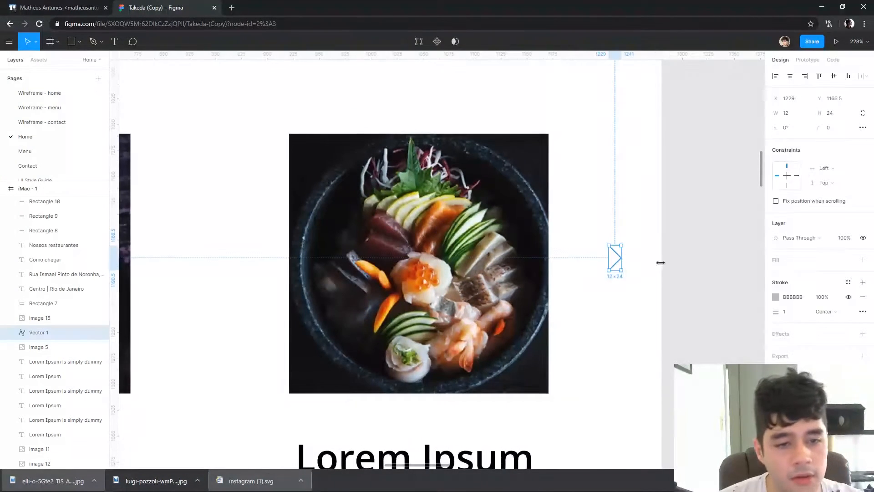
click(652, 385)
drag(677, 364, 677, 357)
scroll(677, 335, down, 1)
Place a copy of the grey chevron beside the first dish card at X 71, level with the original
drag(657, 314, 722, 271)
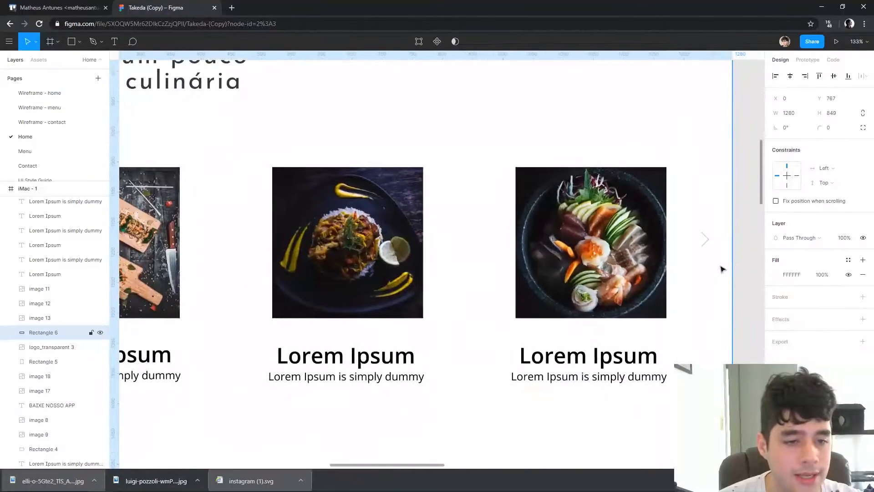
drag(672, 287, 719, 286)
scroll(725, 264, down, 1)
drag(752, 248, 135, 250)
key(ctrl+z)
click(749, 242)
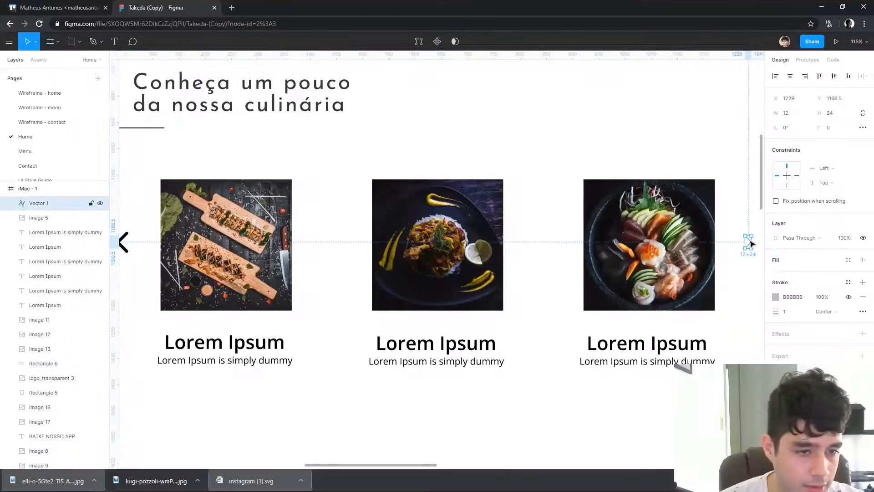
drag(751, 242, 144, 245)
drag(153, 274, 400, 273)
scroll(393, 240, up, 6)
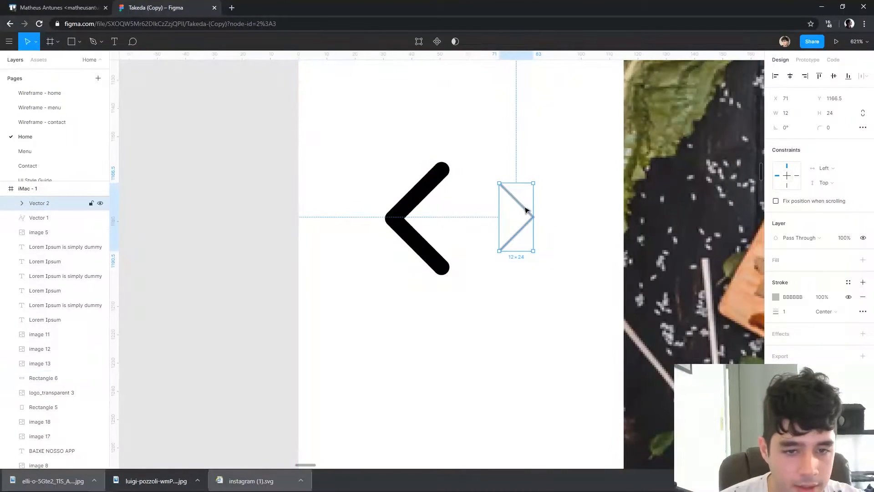
Flip the copied chevron horizontally, position it over the thick previous arrow and delete that arrow image
right_click(525, 211)
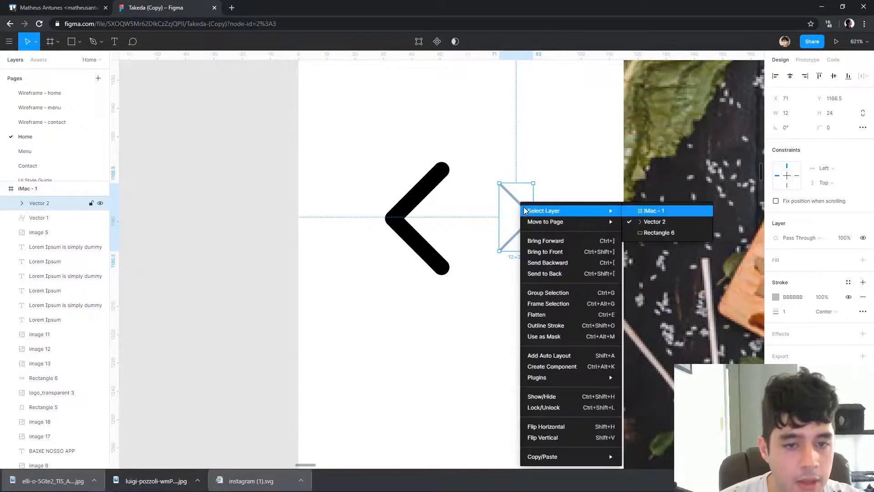
click(585, 431)
drag(513, 209, 439, 220)
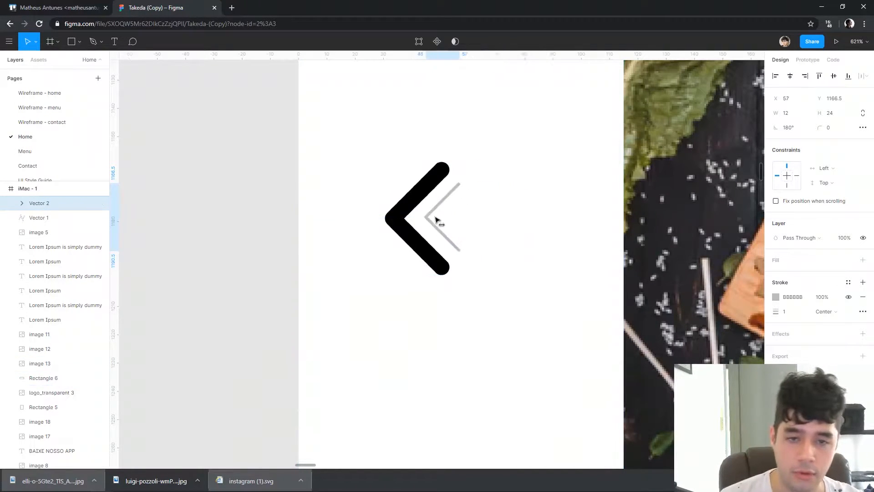
click(425, 225)
key(Delete)
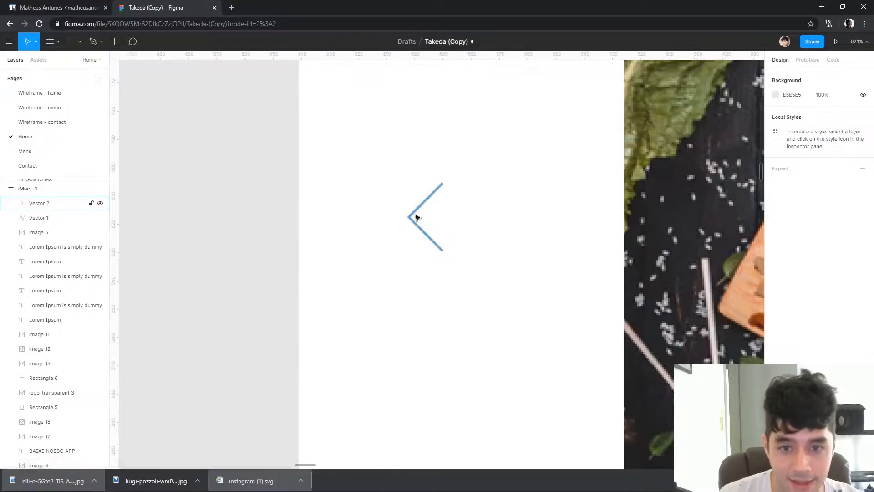
Examine the dish carousel with its thin arrows, card photos and caption text at different scales
scroll(240, 230, down, 5)
drag(638, 234, 500, 206)
drag(510, 413, 430, 403)
click(300, 320)
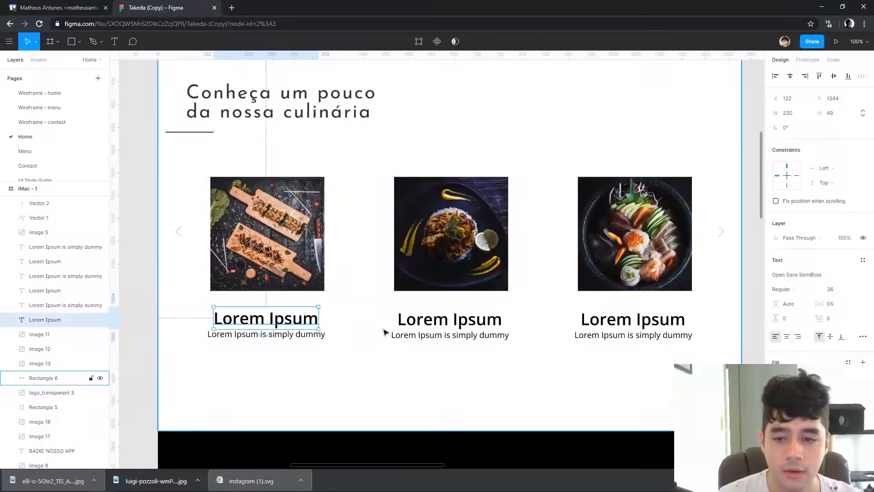
scroll(244, 253, down, 1)
scroll(280, 293, down, 3)
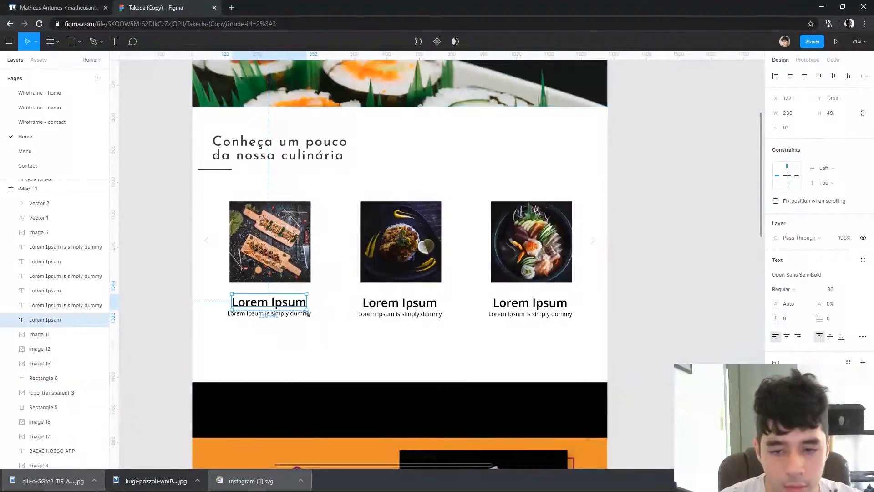
scroll(371, 323, up, 3)
scroll(400, 298, down, 2)
scroll(247, 301, up, 5)
scroll(345, 218, up, 2)
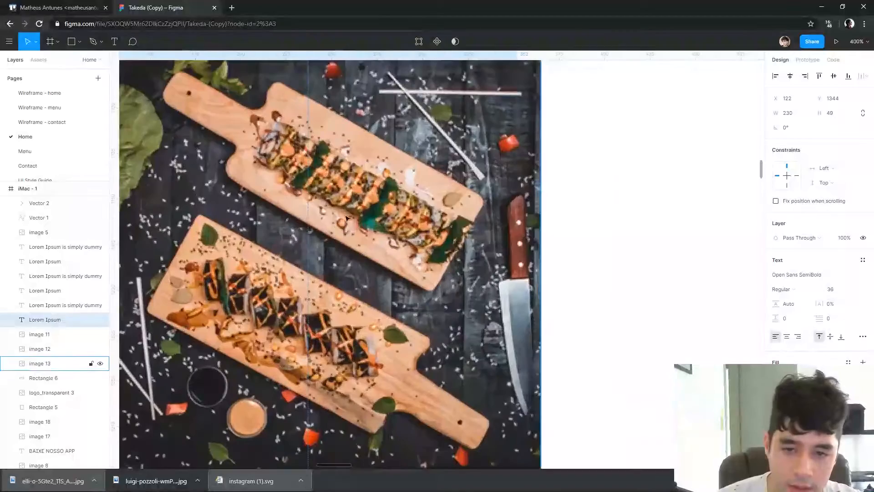
scroll(341, 186, down, 8)
scroll(474, 230, up, 2)
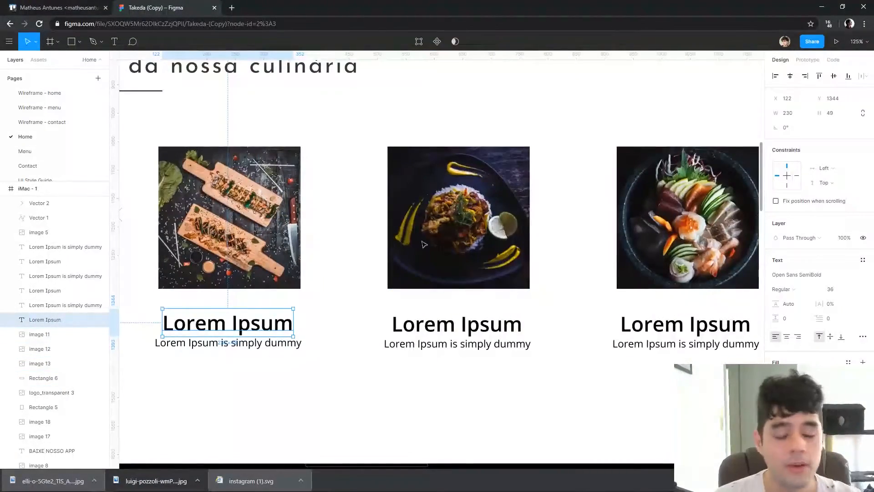
scroll(481, 318, down, 3)
scroll(512, 254, down, 2)
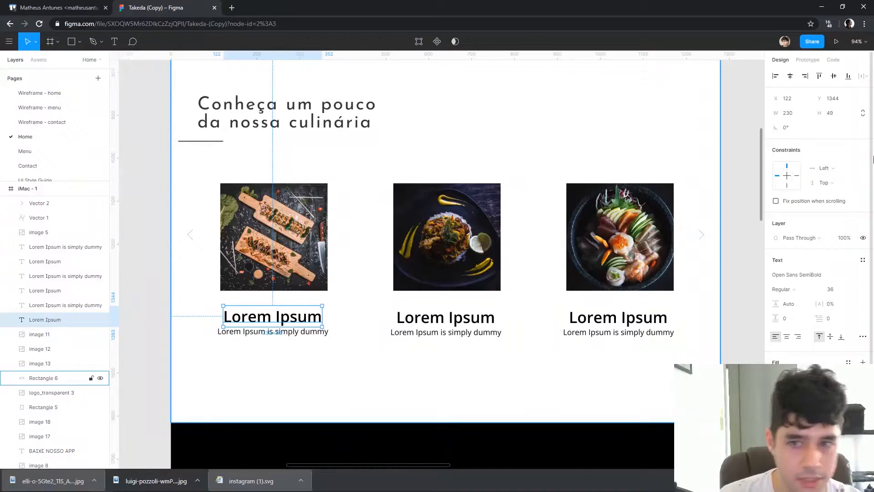
Move the culinária heading and its underline slightly upward together, away from the dish cards
scroll(683, 360, up, 2)
click(291, 165)
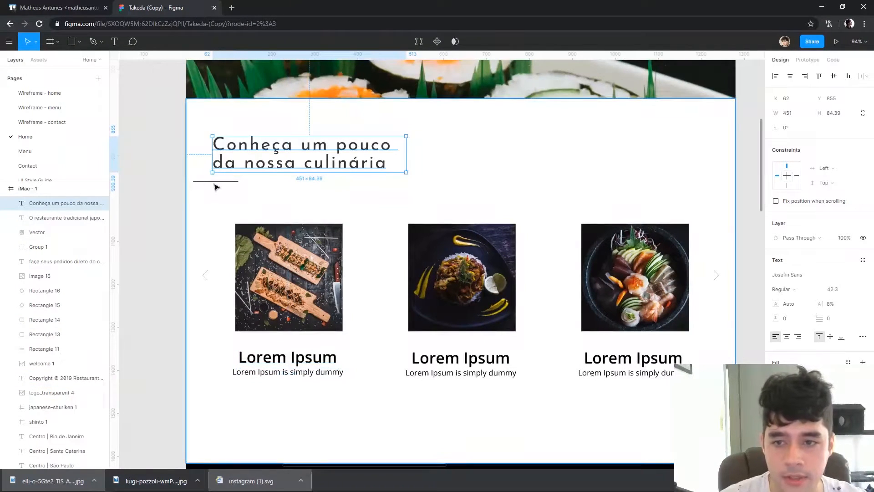
shift+click(215, 182)
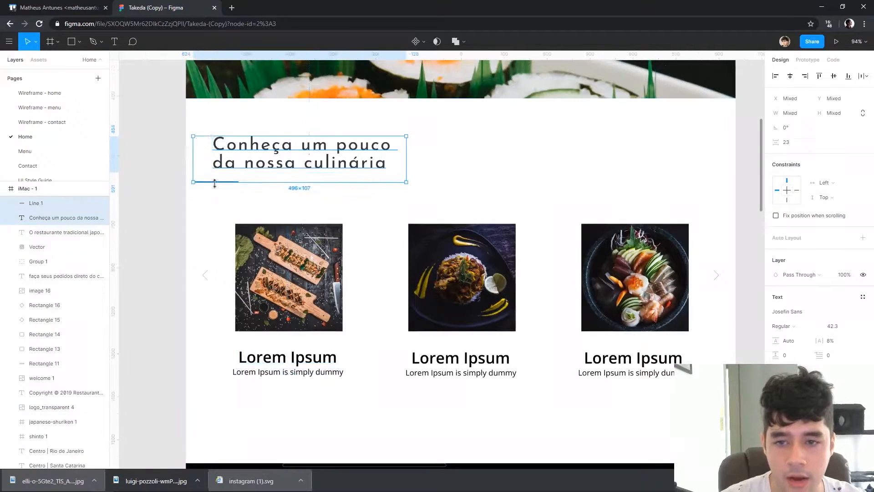
click(286, 374)
click(130, 307)
scroll(175, 244, down, 3)
scroll(557, 228, up, 3)
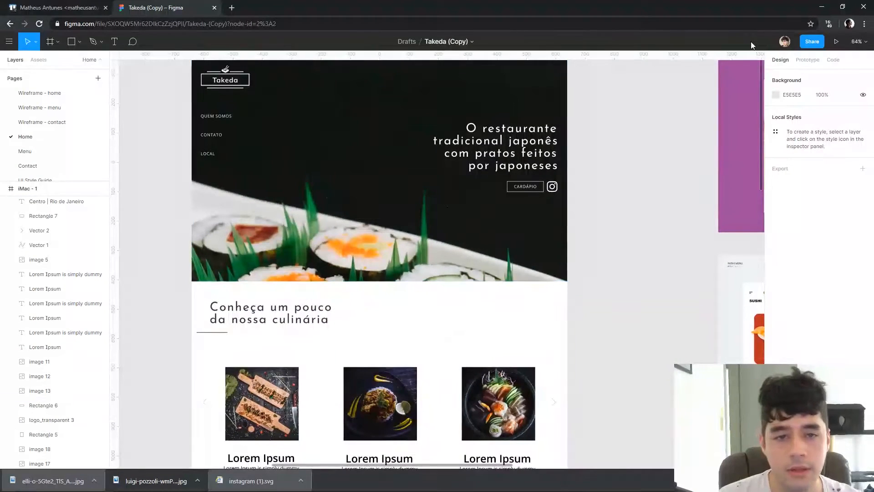
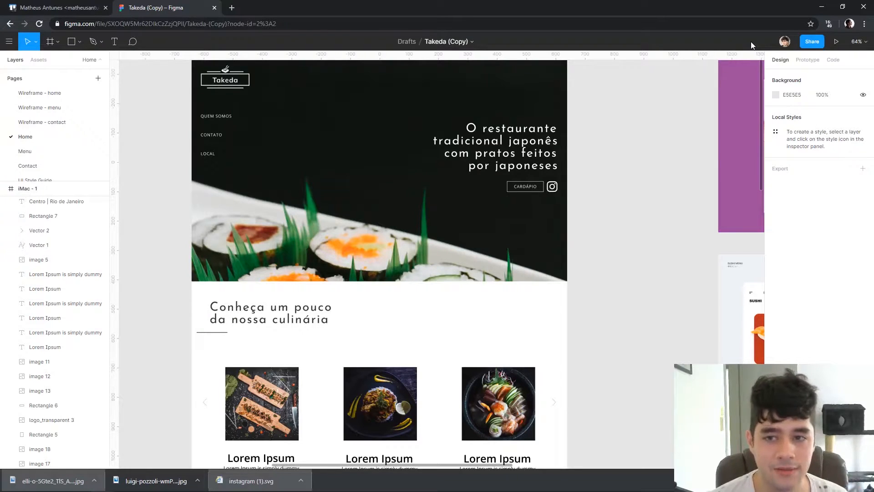
Move the QUEM SOMOS, CONTATO and LOCAL links slightly upward together and place them at X 32 under the logo
click(214, 118)
shift+click(212, 136)
shift+click(211, 156)
key(shift+Up)
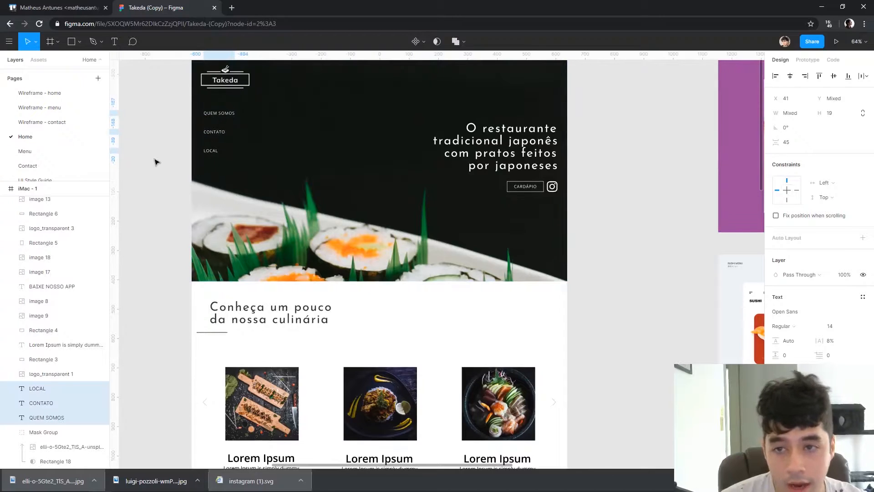
key(Right)
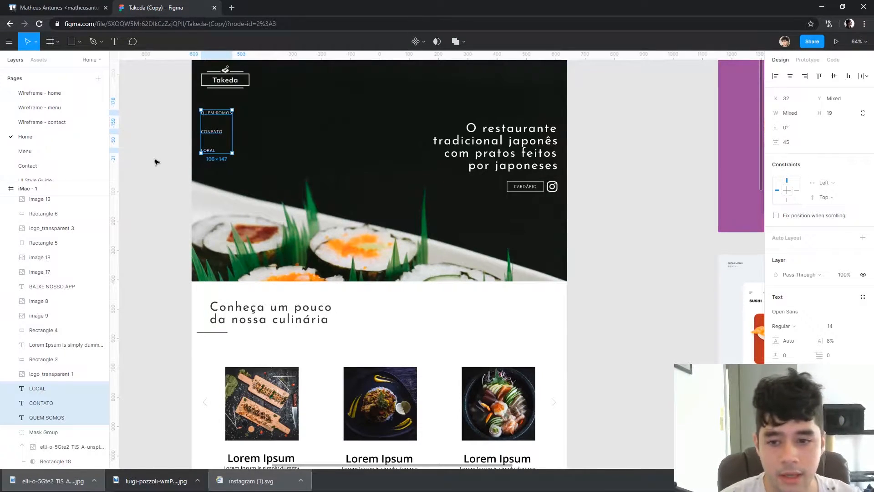
click(155, 162)
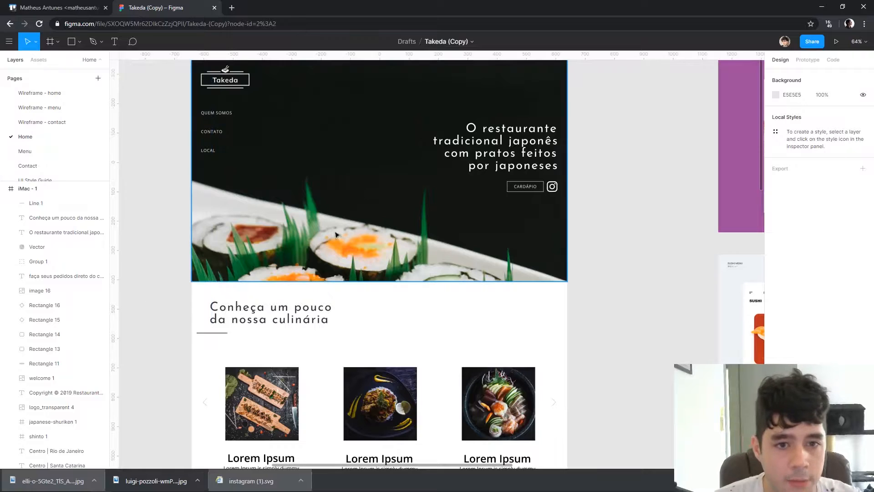
Shift the hero sushi photo upward inside its mask to Y -397
scroll(668, 177, left, 3)
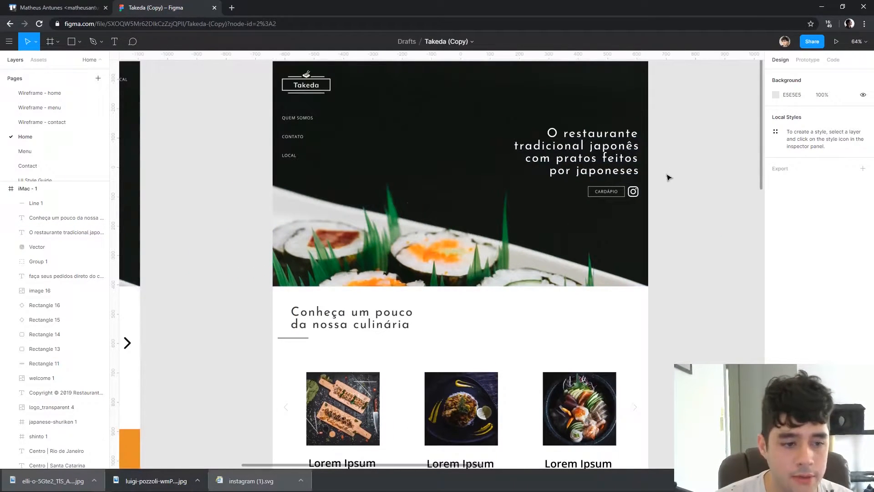
scroll(646, 187, up, 5)
scroll(651, 196, down, 5)
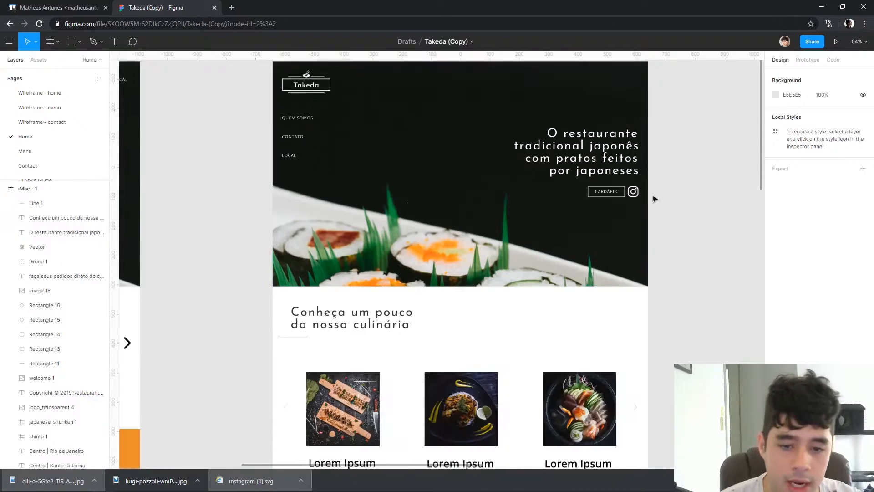
ctrl+click(419, 195)
key(shift+Up)
key(shift+Up)
key(shift+Up)
key(shift+Up)
key(shift+Up)
key(shift+Up)
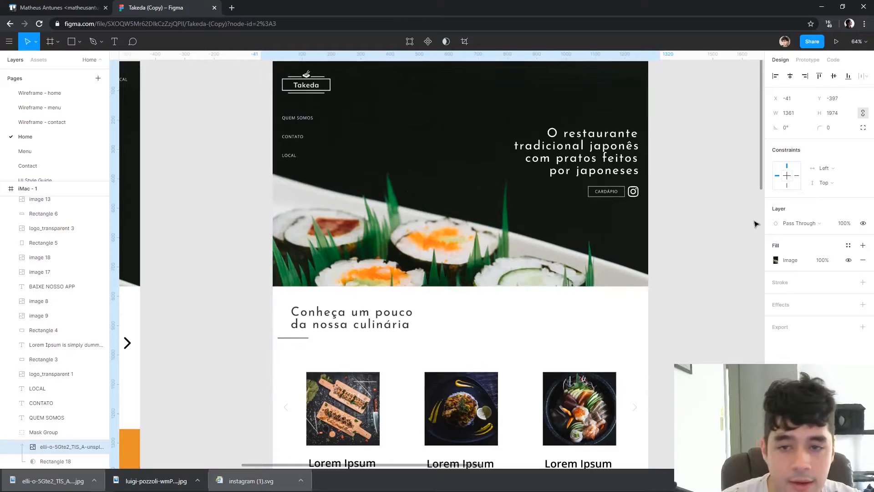
click(701, 224)
Set the font size of the "Conheça um pouco da nossa culinária" heading to 32
drag(691, 380, 684, 255)
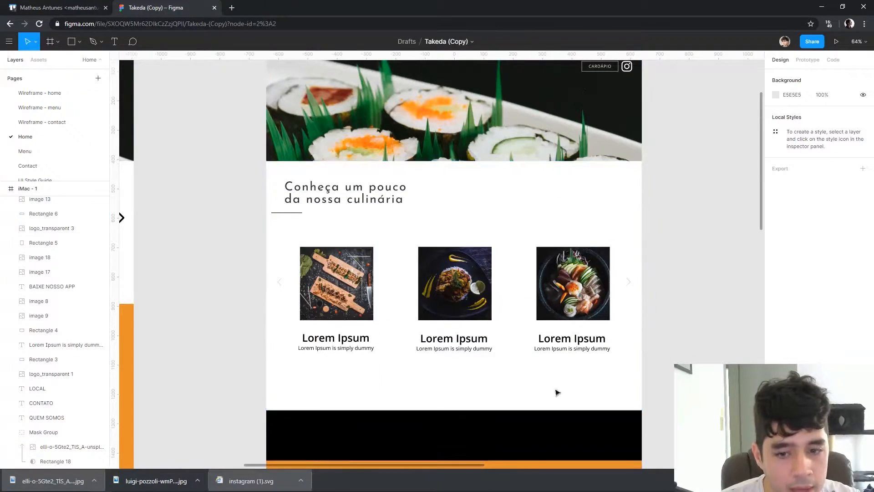
scroll(507, 433, down, 2)
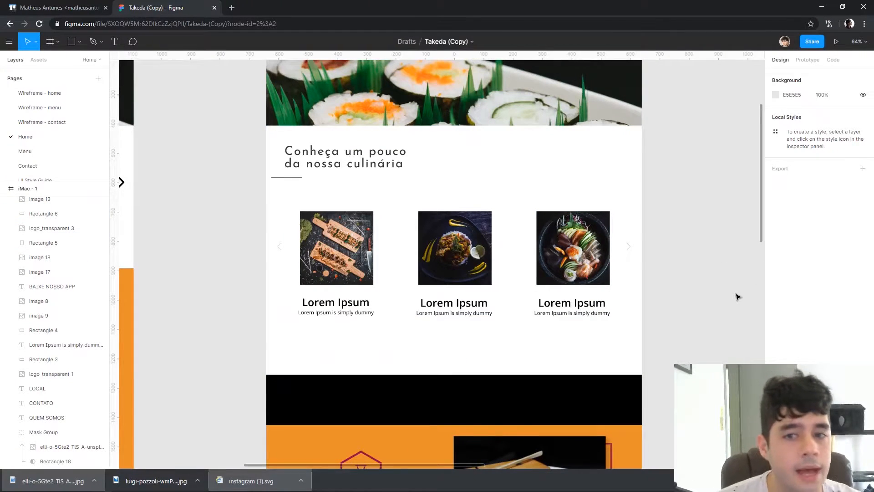
click(346, 156)
drag(407, 158, 385, 157)
click(846, 291)
text(32)
key(Return)
key(v)
click(287, 179)
click(276, 177)
click(220, 162)
click(296, 166)
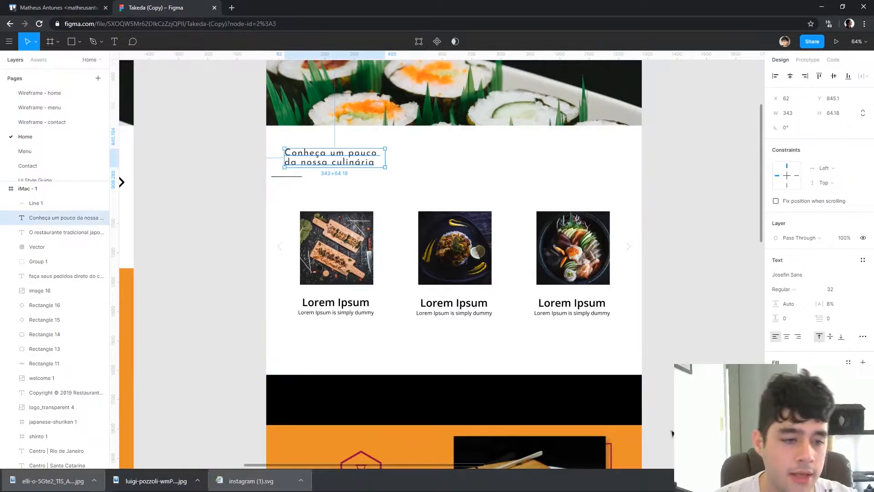
click(669, 297)
Relabel the 64px Josefin Sans Regular heading sample as H1 on the UI Style Guide page
scroll(455, 227, up, 2)
scroll(68, 128, down, 2)
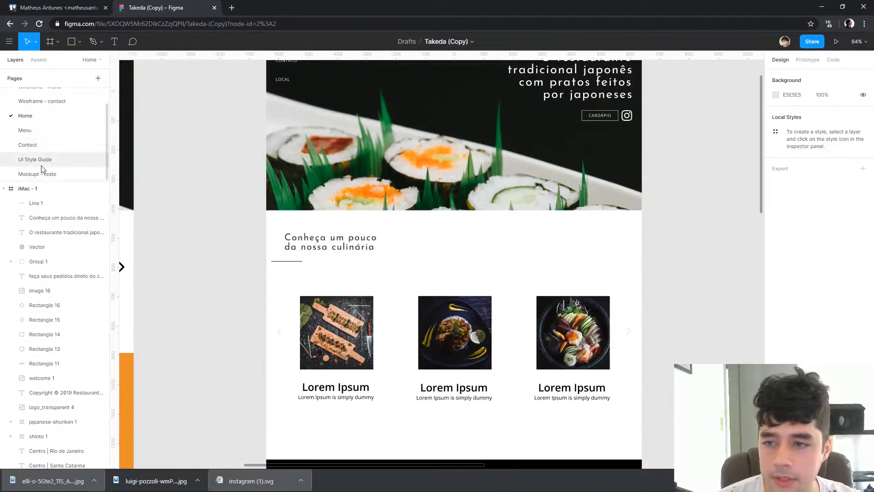
click(38, 160)
scroll(422, 311, up, 6)
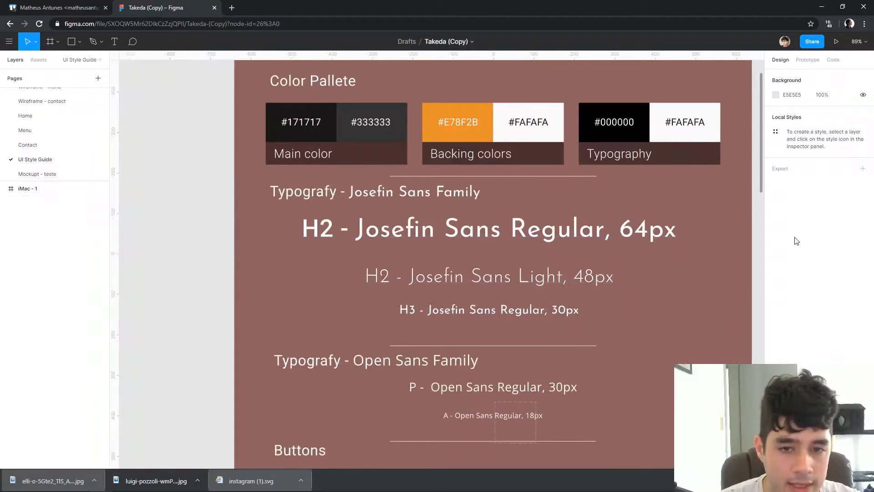
double_click(330, 227)
drag(320, 231, 337, 231)
text(1)
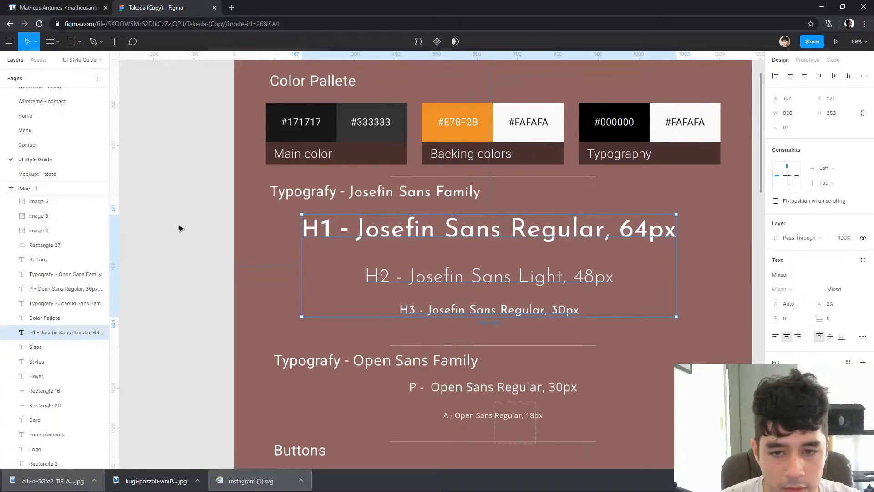
click(179, 228)
Examine the style guide's heading and text sizes, button styles, icons and colour palette
scroll(415, 381, right, 3)
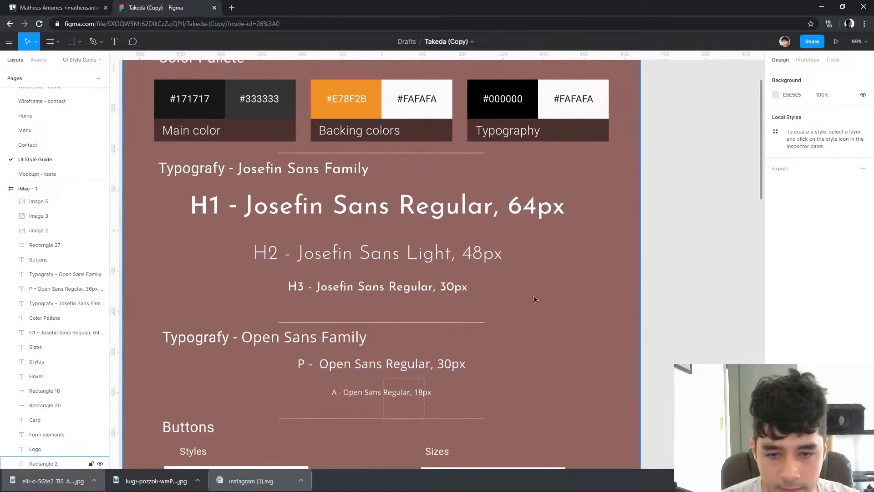
scroll(606, 255, down, 3)
scroll(605, 255, left, 4)
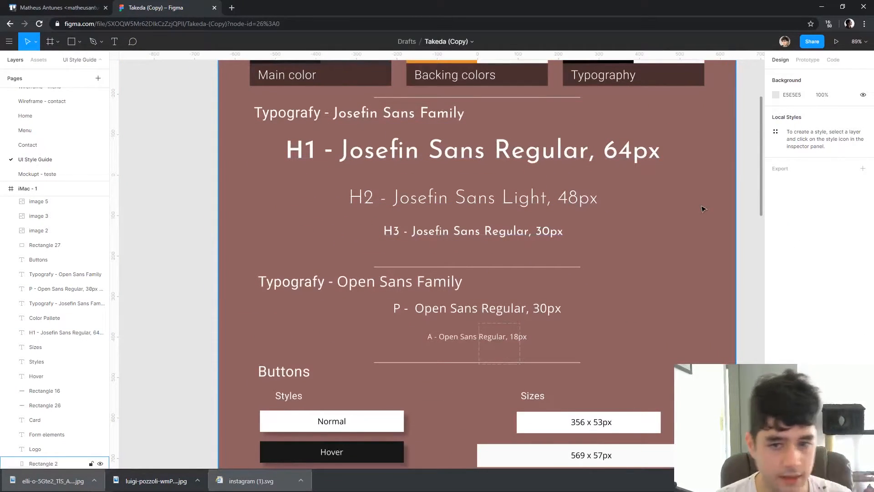
double_click(545, 233)
drag(565, 233, 196, 248)
key(Escape)
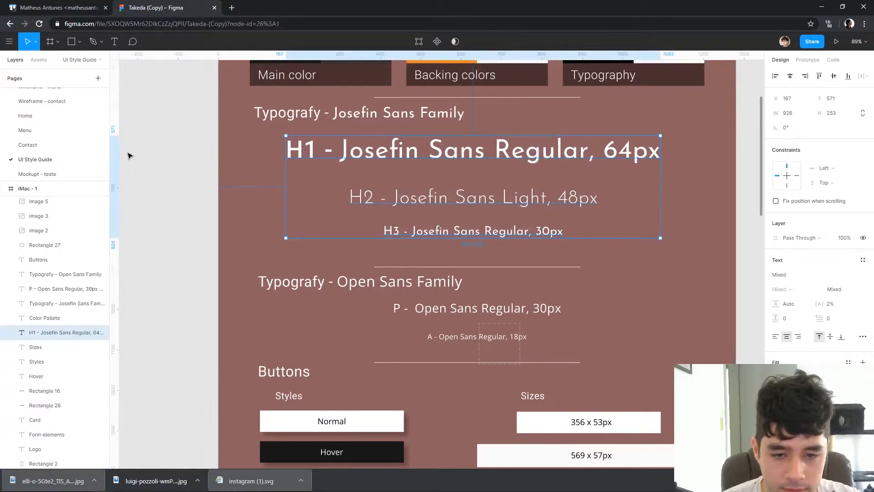
click(152, 148)
scroll(182, 144, down, 6)
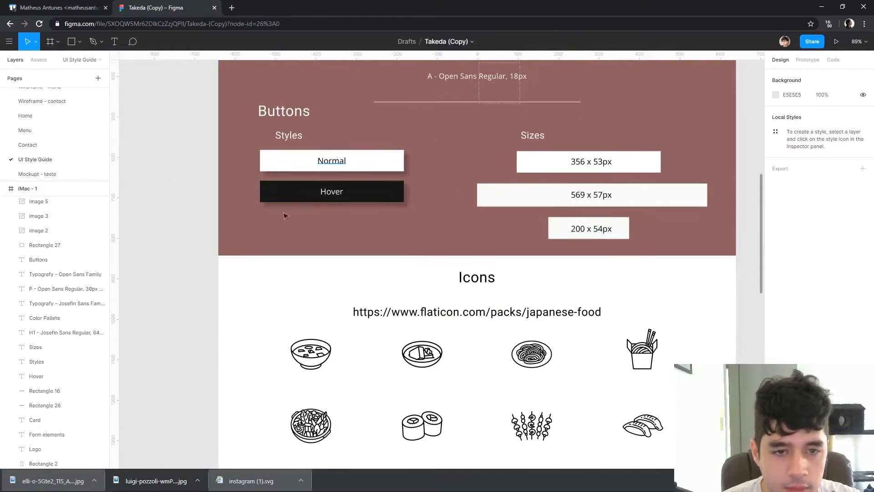
scroll(610, 254, down, 5)
scroll(592, 253, up, 1)
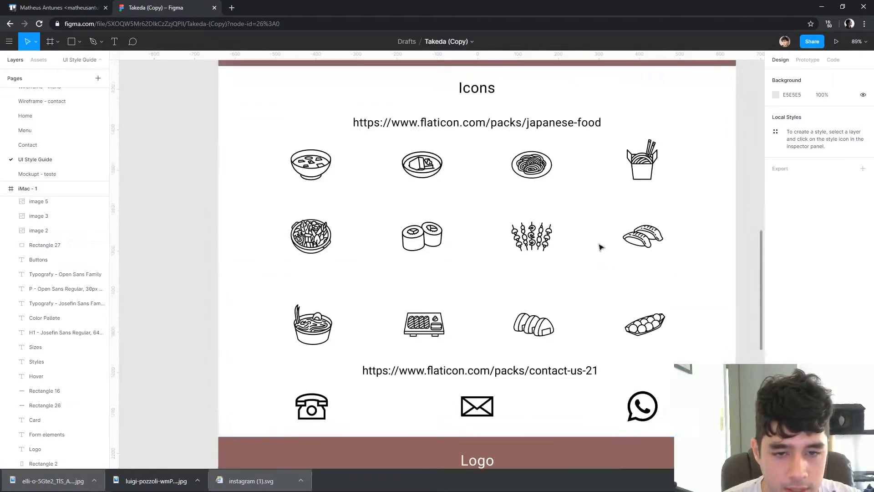
scroll(585, 251, up, 10)
scroll(515, 297, up, 2)
scroll(436, 236, up, 3)
scroll(55, 127, up, 1)
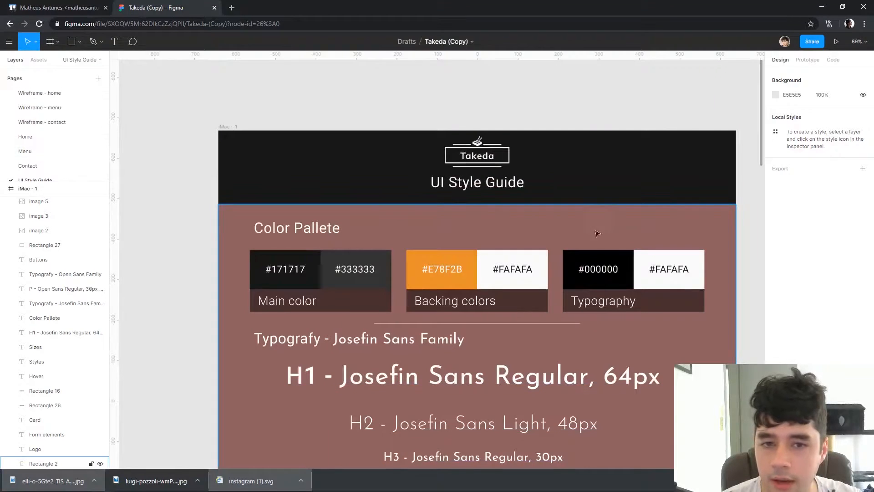
Return to the Home page and review the redesigned layout from the hero down to the Experimente section
click(41, 137)
scroll(630, 175, down, 5)
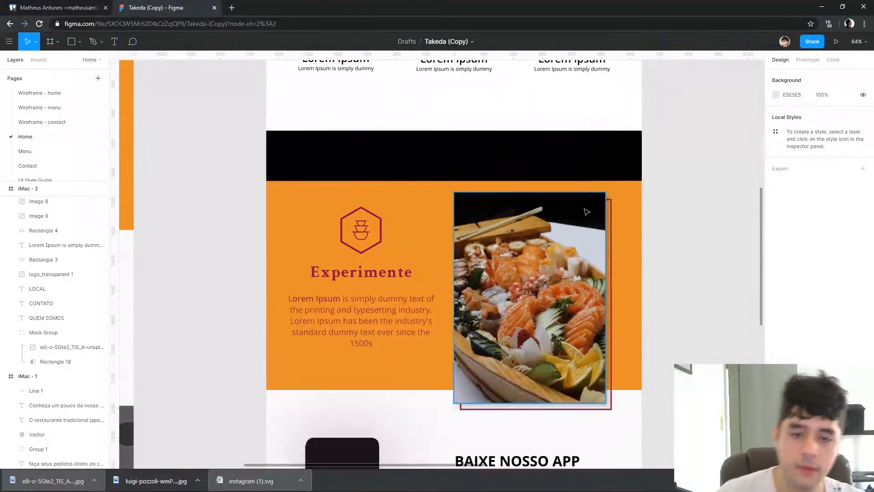
scroll(596, 177, up, 10)
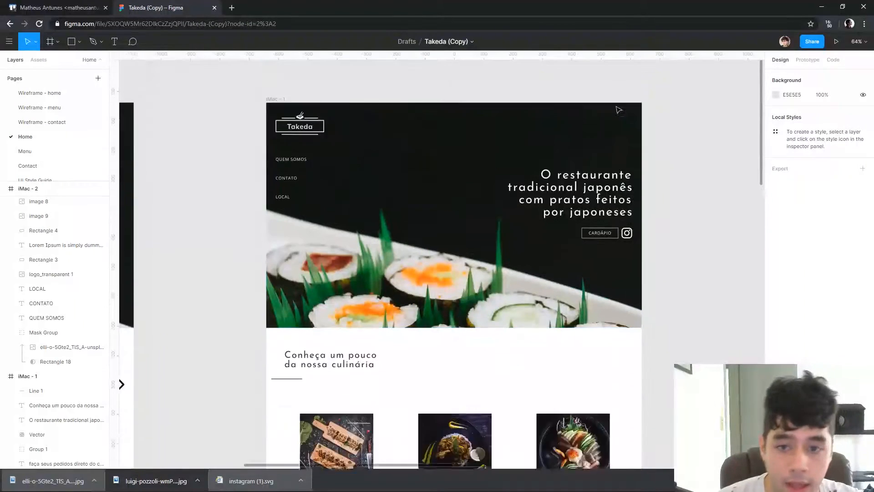
scroll(500, 116, down, 4)
scroll(400, 123, up, 2)
scroll(501, 115, up, 4)
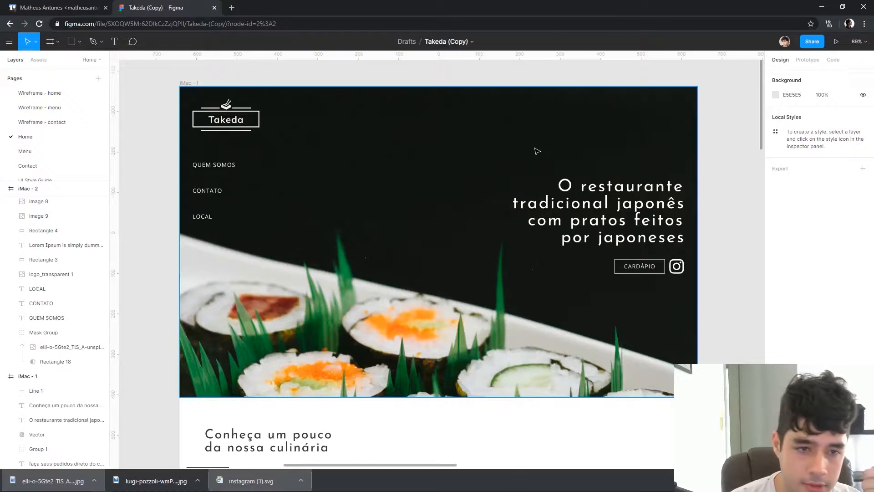
scroll(550, 144, down, 10)
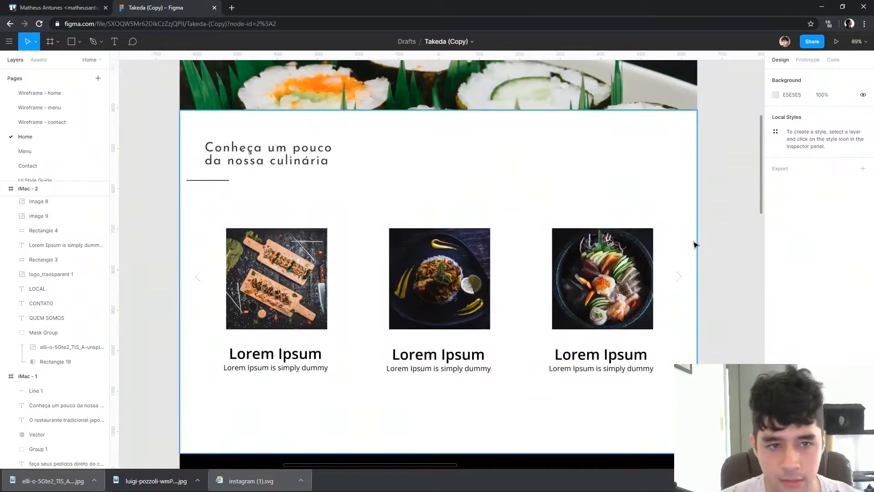
scroll(660, 189, down, 10)
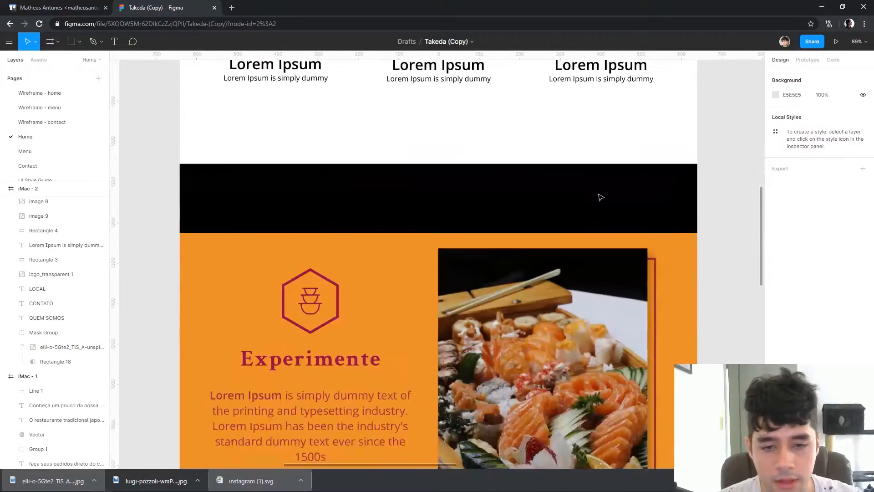
scroll(423, 173, down, 4)
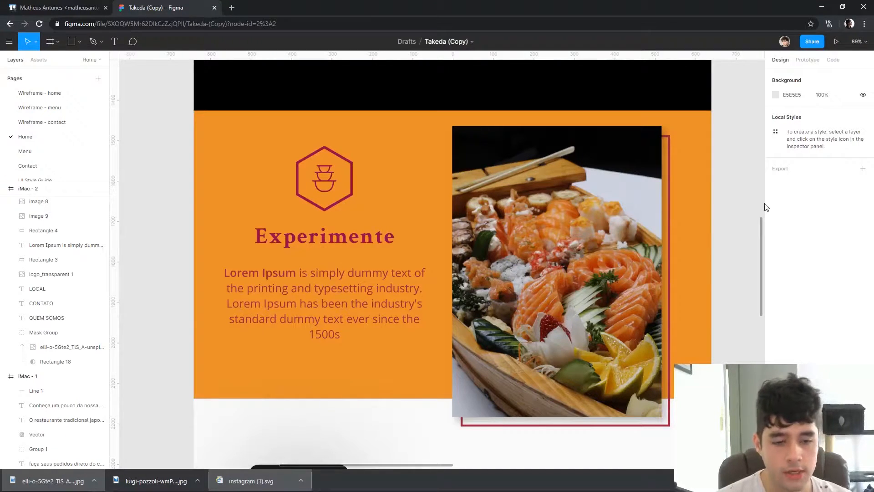
Examine the black band, the orange Experimente section and the outline frame behind its sushi photo
scroll(409, 223, up, 20)
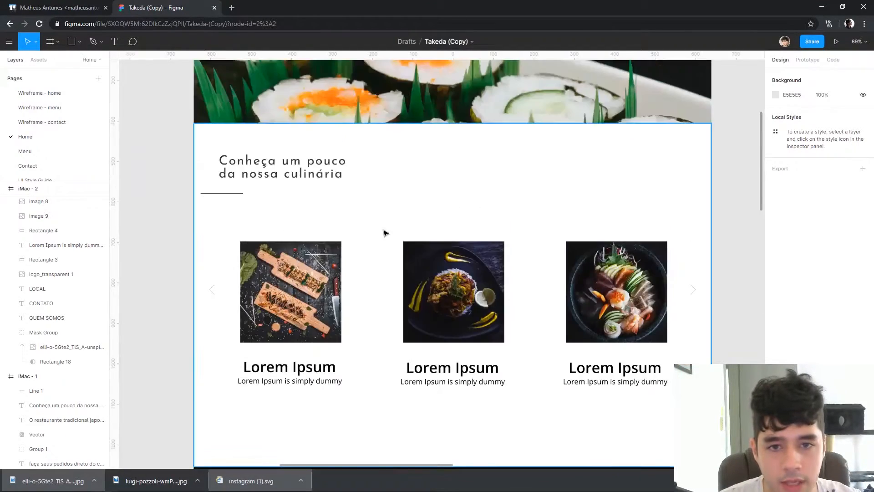
scroll(462, 213, down, 7)
scroll(463, 212, down, 12)
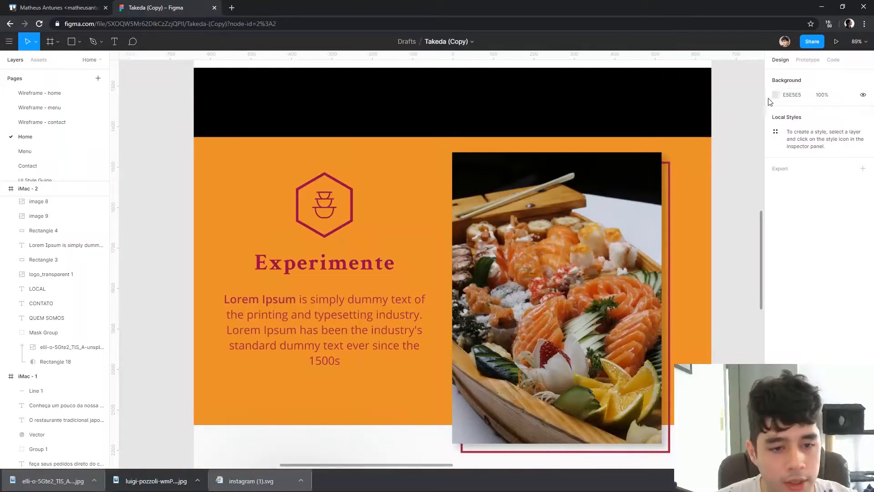
scroll(754, 112, down, 1)
click(670, 185)
click(727, 181)
click(670, 178)
click(737, 157)
scroll(738, 158, down, 1)
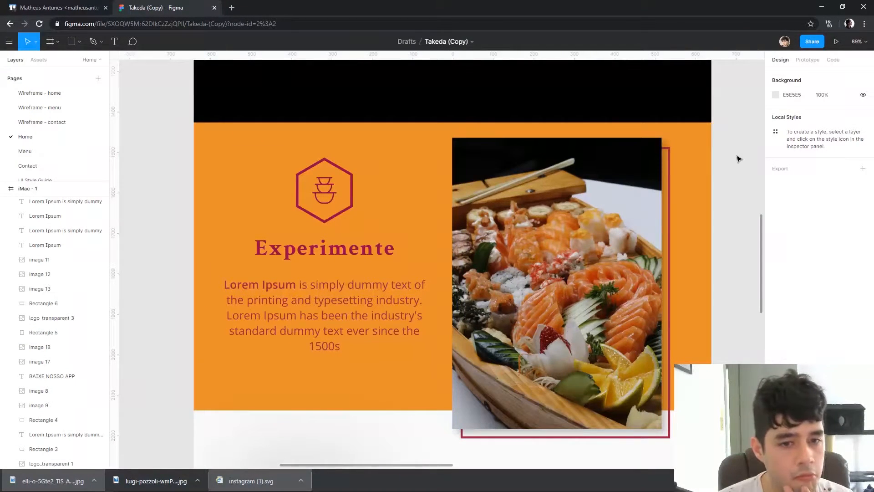
Compare the redesigned Home layout with the original version beside it, from the hero to the footer
scroll(708, 116, up, 15)
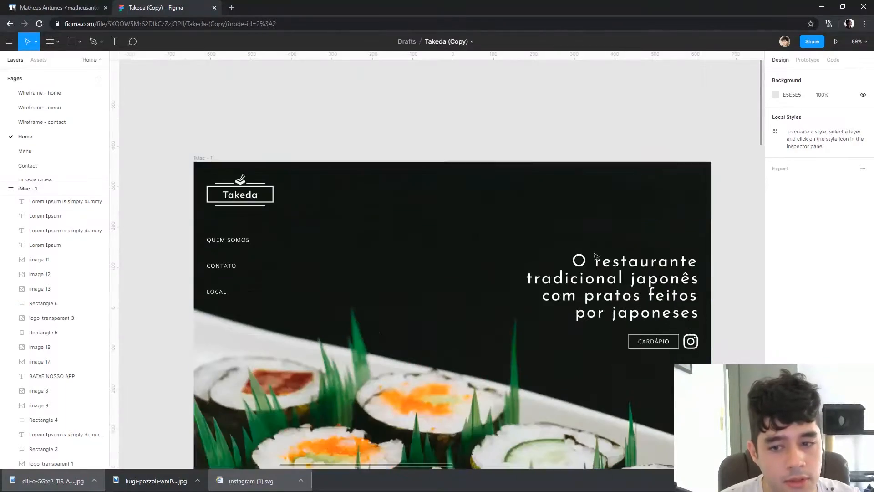
scroll(505, 328, down, 1)
scroll(501, 318, down, 4)
drag(187, 283, 568, 264)
drag(515, 433, 560, 234)
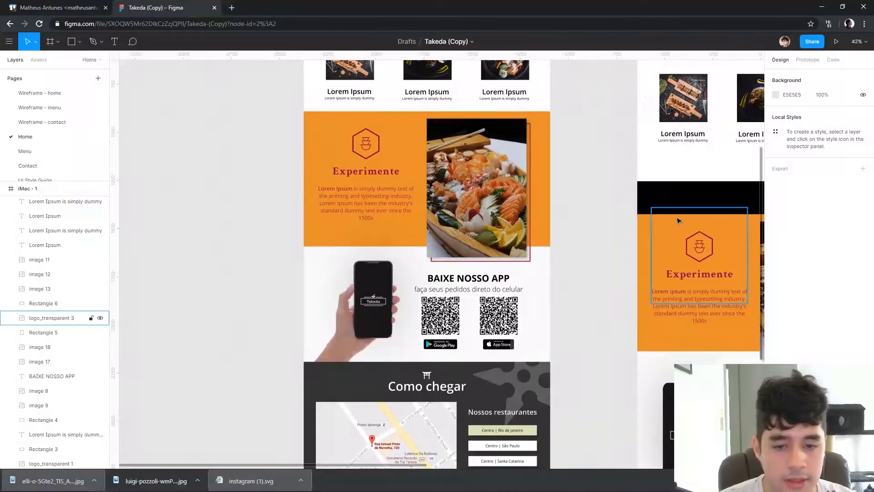
scroll(608, 249, up, 1)
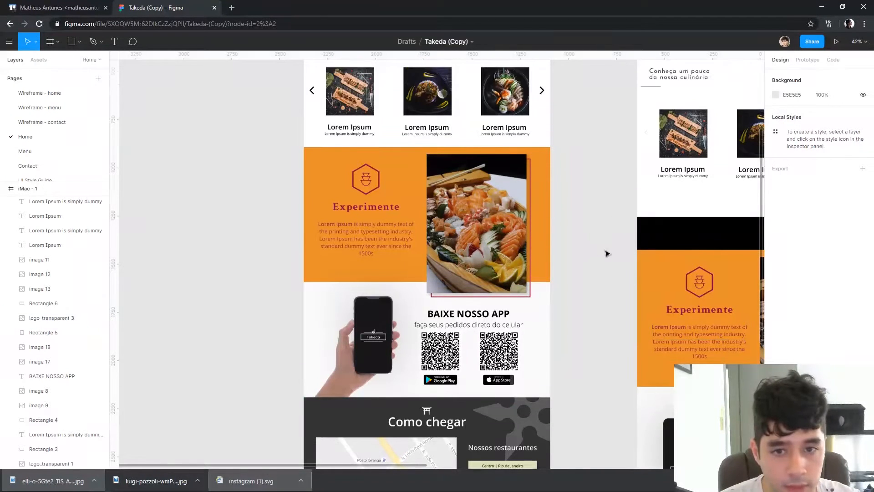
scroll(587, 257, up, 7)
scroll(590, 256, down, 2)
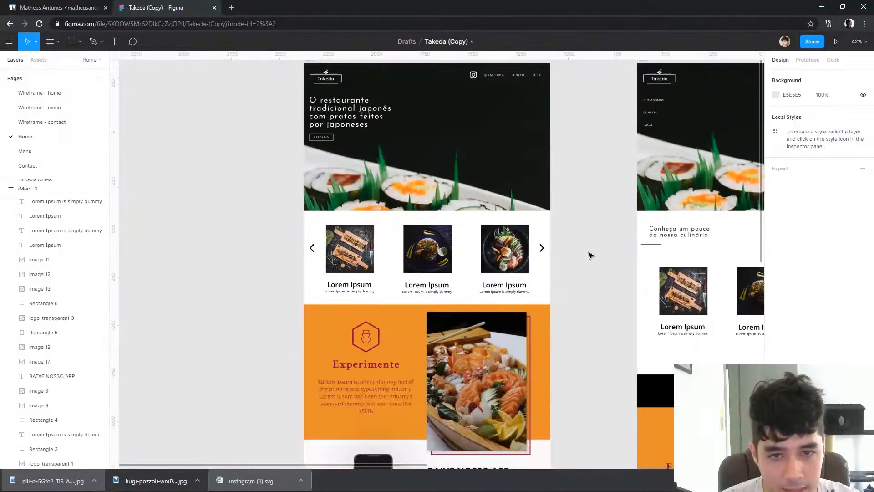
scroll(593, 255, down, 11)
scroll(601, 260, up, 4)
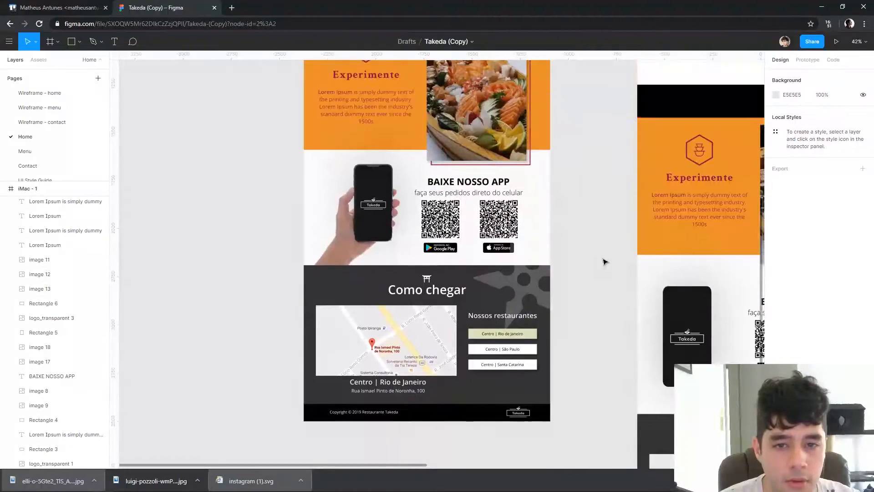
scroll(603, 269, down, 3)
scroll(605, 273, right, 6)
scroll(606, 274, up, 2)
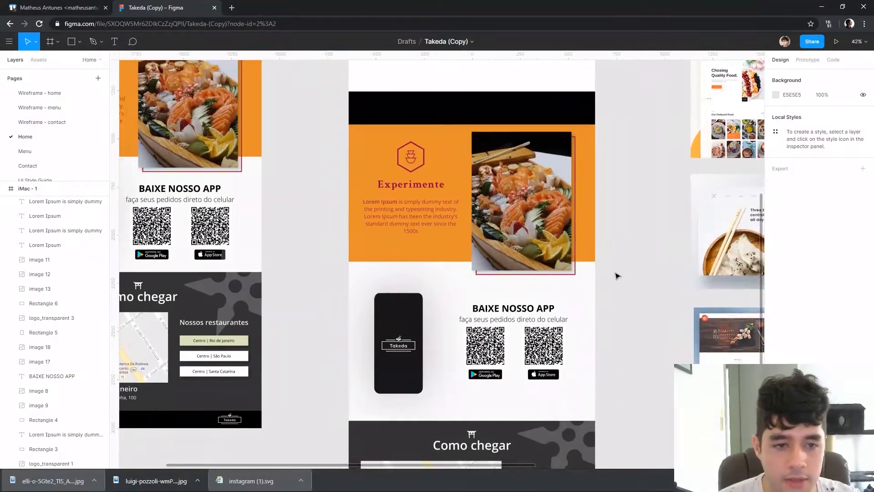
Extend the orange Experimente background upward over the black band to Y 1616, making it 891 high
scroll(628, 274, down, 2)
drag(620, 269, 589, 433)
scroll(351, 280, up, 4)
click(296, 196)
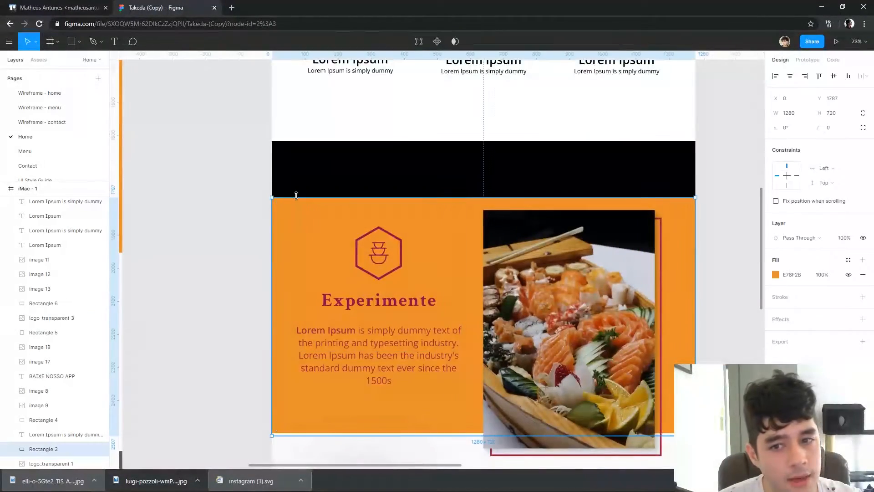
drag(298, 159, 297, 141)
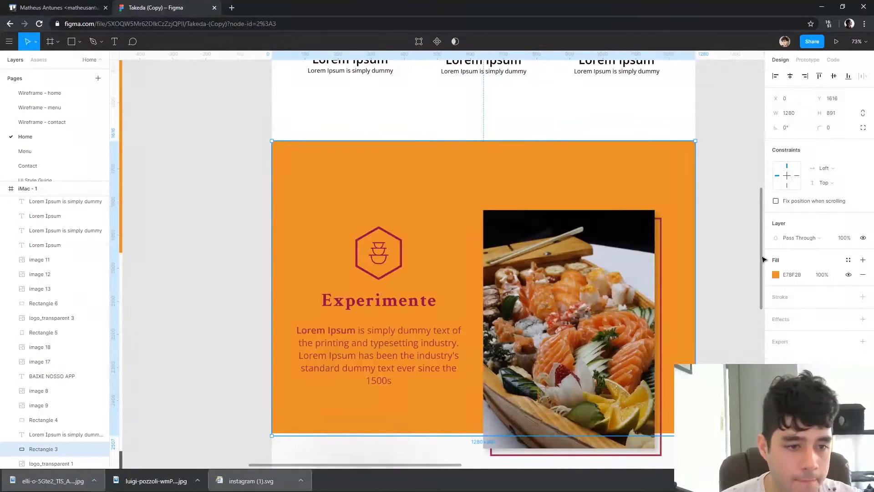
Recolour the orange Experimente background to light grey by sampling a colour from the canvas
scroll(725, 248, up, 5)
scroll(730, 242, down, 3)
click(777, 275)
click(669, 365)
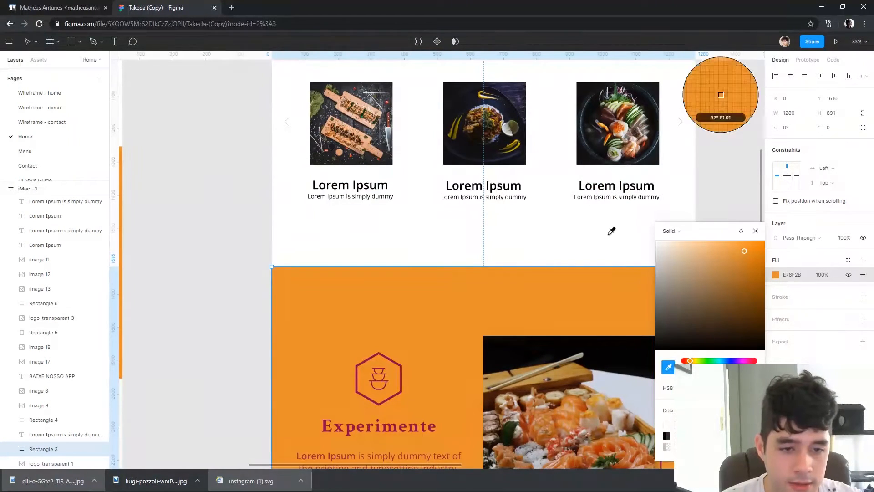
click(616, 238)
drag(654, 249, 652, 253)
click(162, 220)
scroll(343, 220, down, 3)
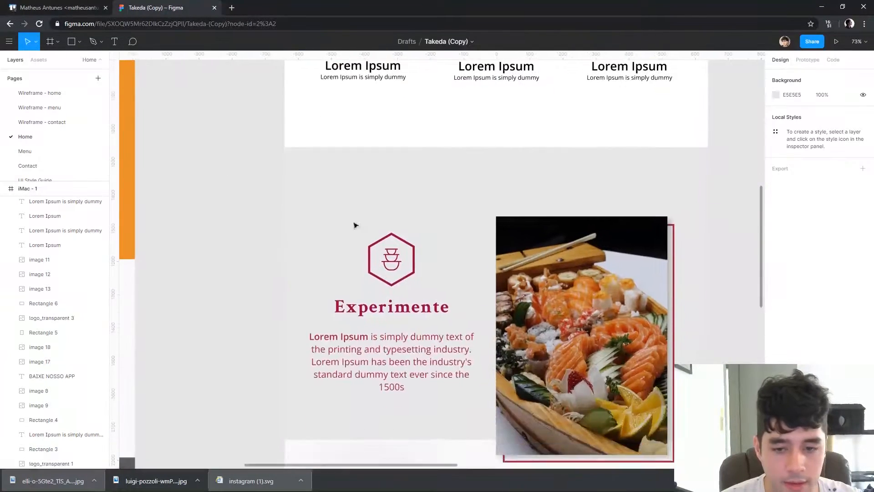
Crop the Experimente logo image so that only its hexagonal bowl icon remains, without the wordmark
click(413, 279)
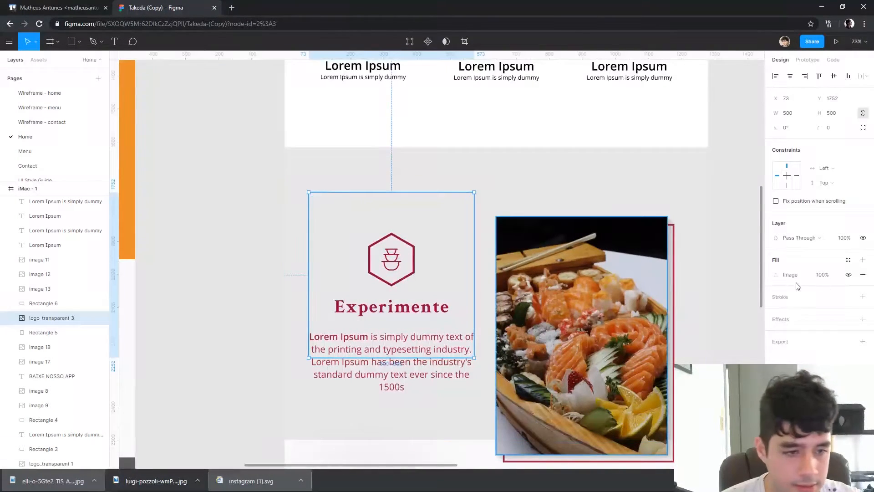
click(778, 274)
click(672, 271)
click(679, 293)
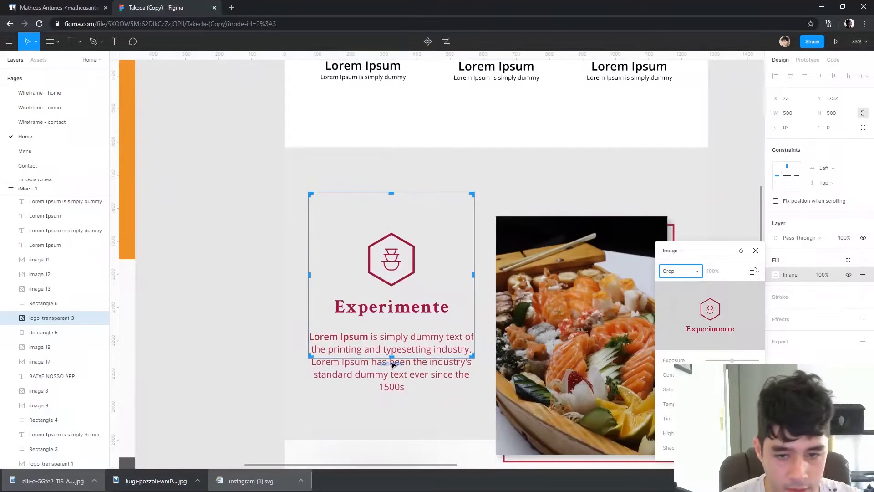
drag(474, 359, 396, 288)
drag(438, 260, 419, 259)
click(248, 214)
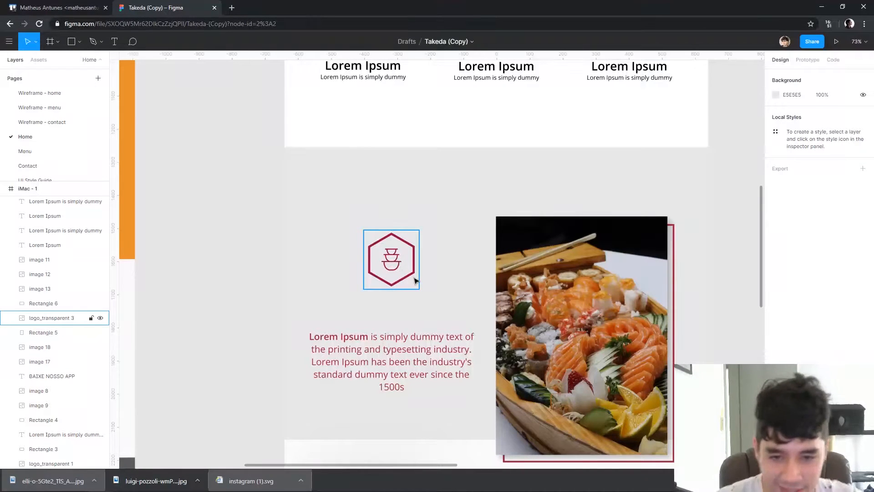
Recolour the crimson paragraph in the Experimente section to dark grey
scroll(299, 258, up, 15)
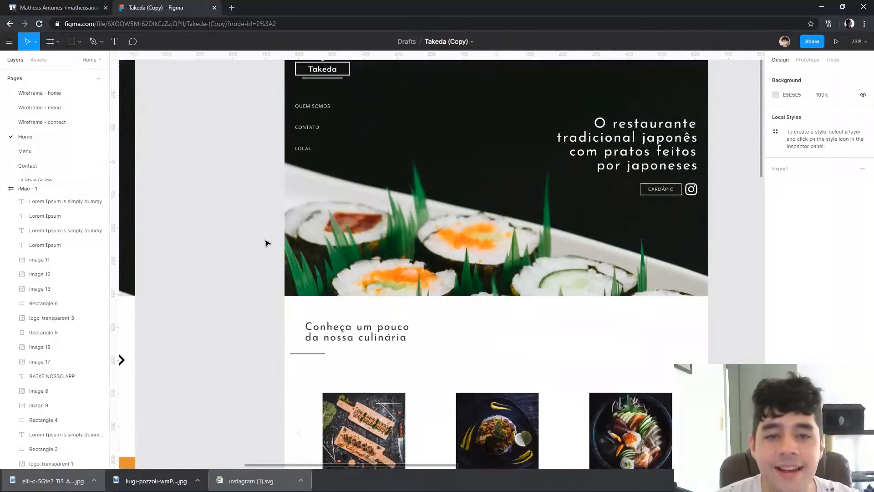
scroll(267, 243, down, 15)
click(359, 307)
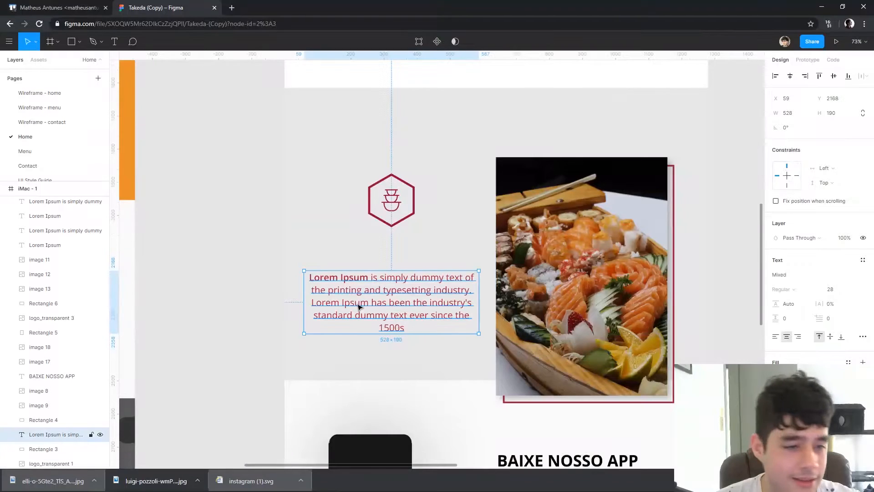
double_click(371, 286)
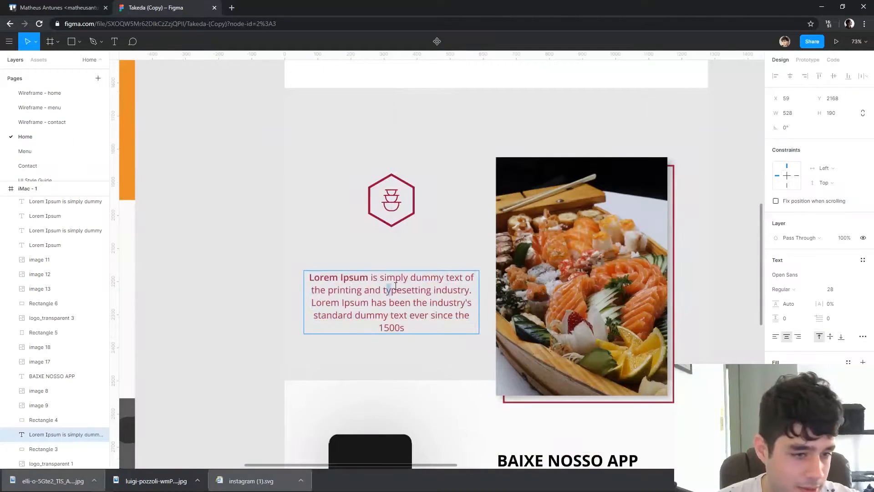
key(Escape)
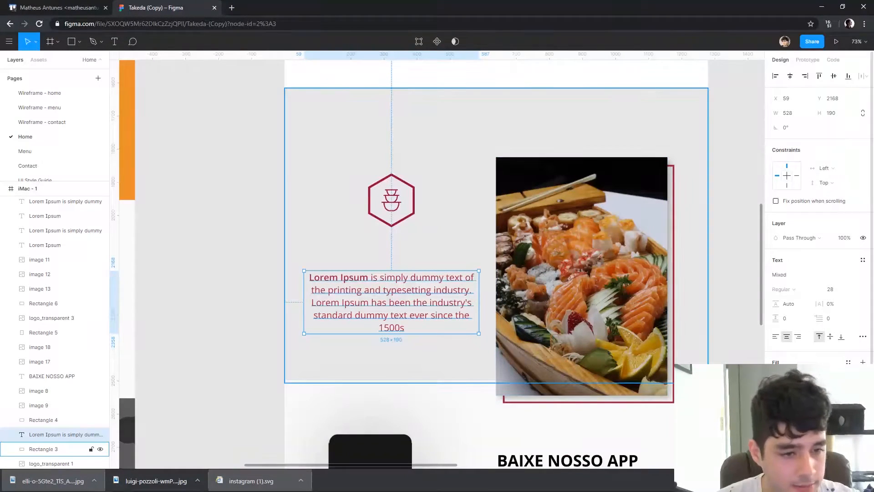
key(Return)
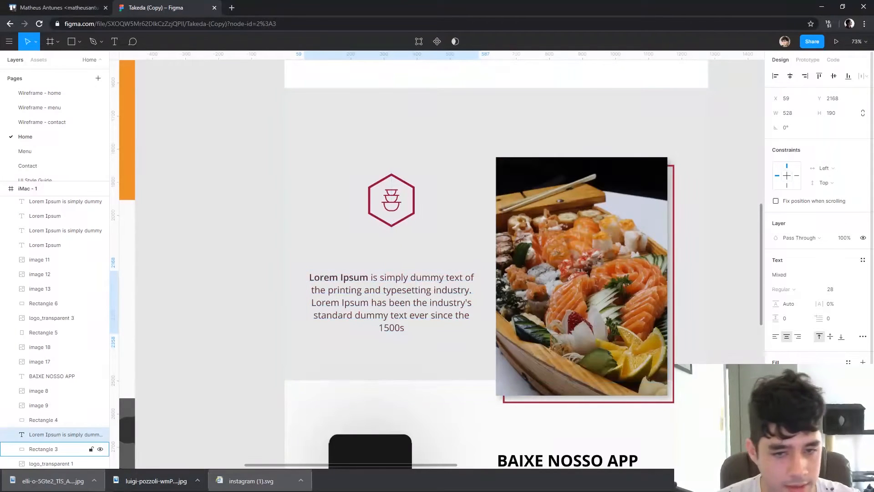
Left-align the Experimente paragraph and set its font size to 24
click(775, 336)
click(837, 289)
text(18)
key(Return)
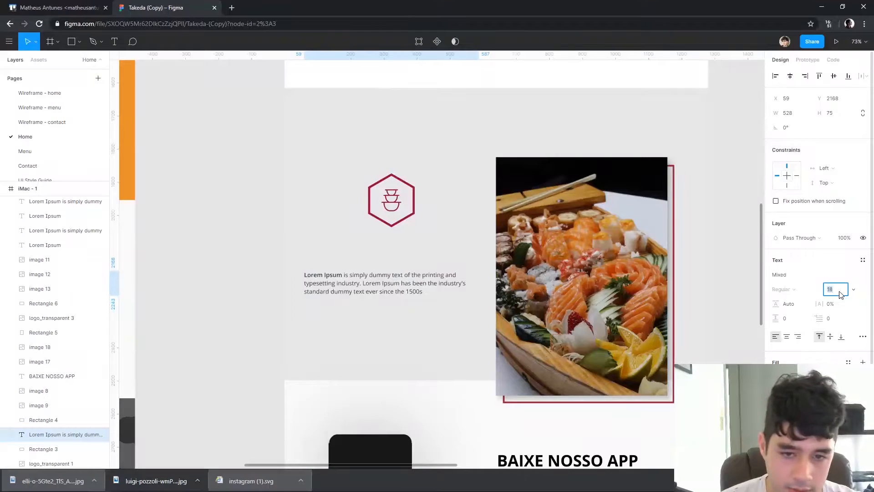
key(Up)
key(Up)
key(Up)
key(Up)
key(Up)
key(Up)
key(Escape)
key(Escape)
click(395, 287)
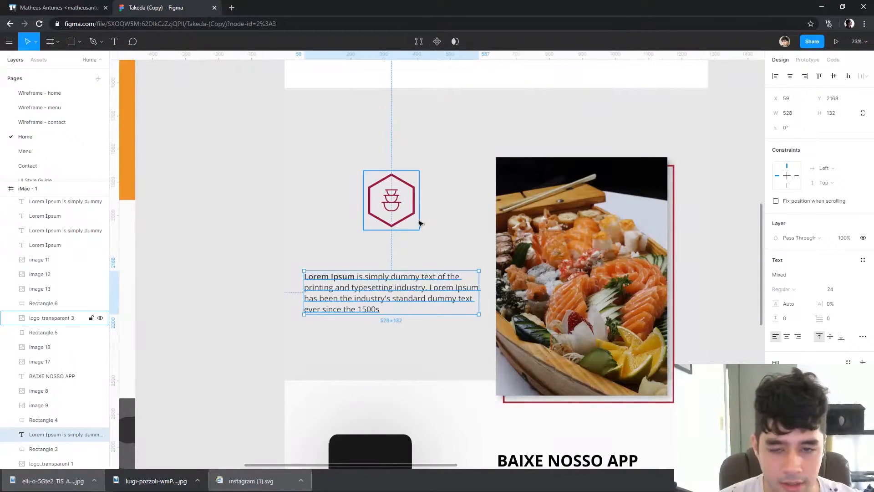
Scale the hexagonal icon to 120 × 127, place it above the paragraph's left edge and move both to the top of the section
drag(392, 197, 318, 237)
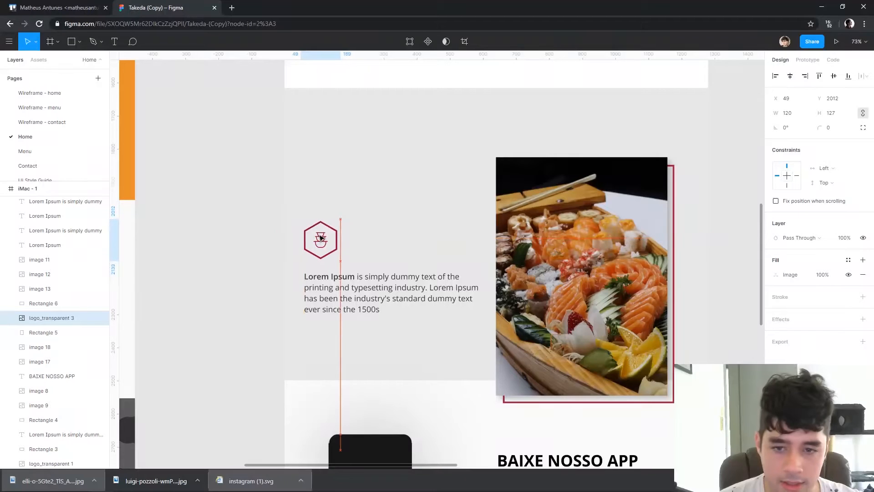
shift+click(68, 434)
drag(353, 292, 349, 199)
drag(355, 170, 355, 172)
Move the sushi photo and its outline frame together up within the Experimente section, with the frame at about X 708, Y 1701
drag(488, 203, 436, 189)
click(523, 193)
shift+click(620, 188)
drag(565, 213, 578, 164)
key(Right)
key(Right)
key(Right)
key(Right)
key(Right)
key(Right)
key(Right)
key(Right)
key(Right)
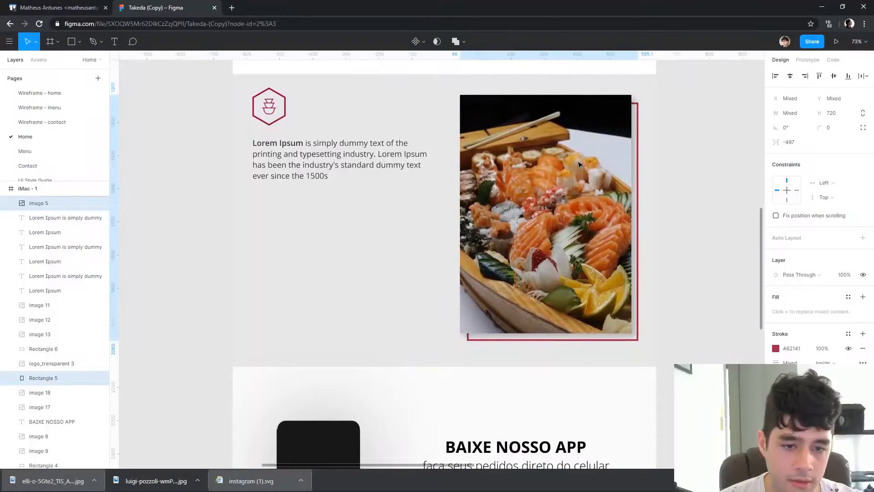
Place a copy of the hero's CARDÁPIO button below the Experimente paragraph at X 60, Y 1972
drag(686, 157, 683, 241)
click(683, 242)
drag(579, 120, 613, 364)
drag(643, 232, 628, 390)
click(626, 176)
alt+drag(627, 175, 298, 354)
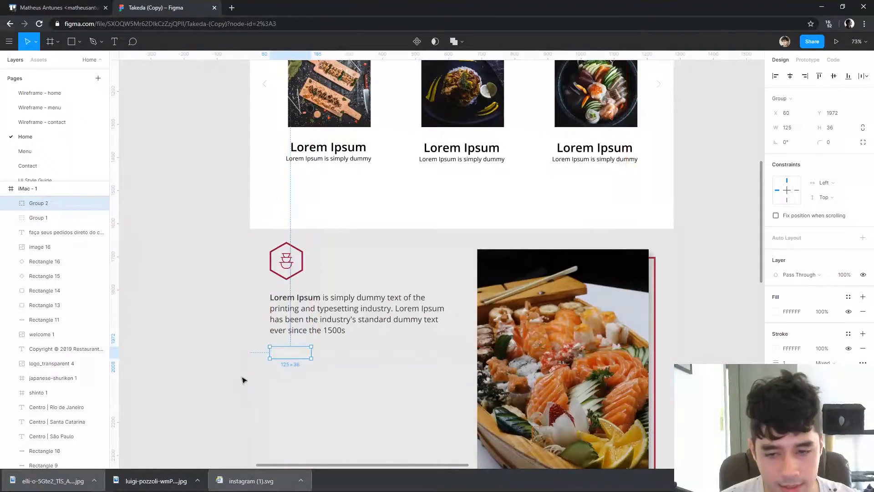
Set the copied CARDÁPIO button's fill to 000000 and its stroke to 050505
click(776, 311)
drag(706, 319, 655, 349)
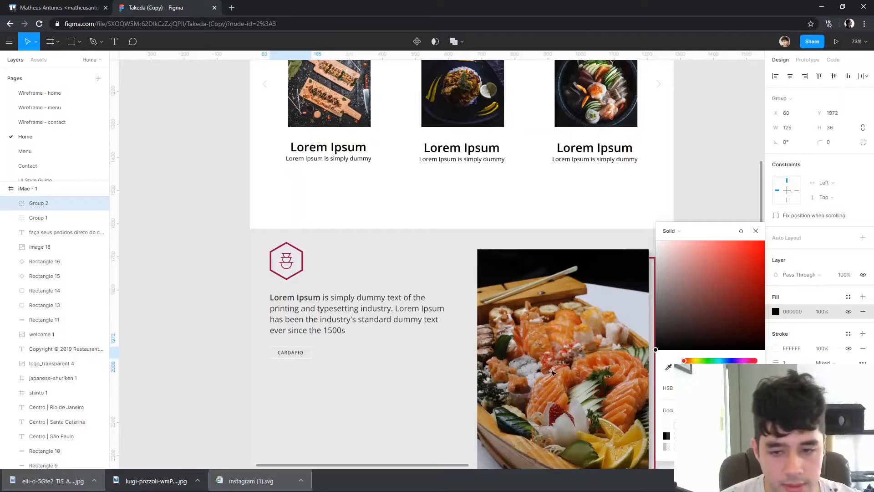
click(775, 348)
drag(576, 347, 576, 347)
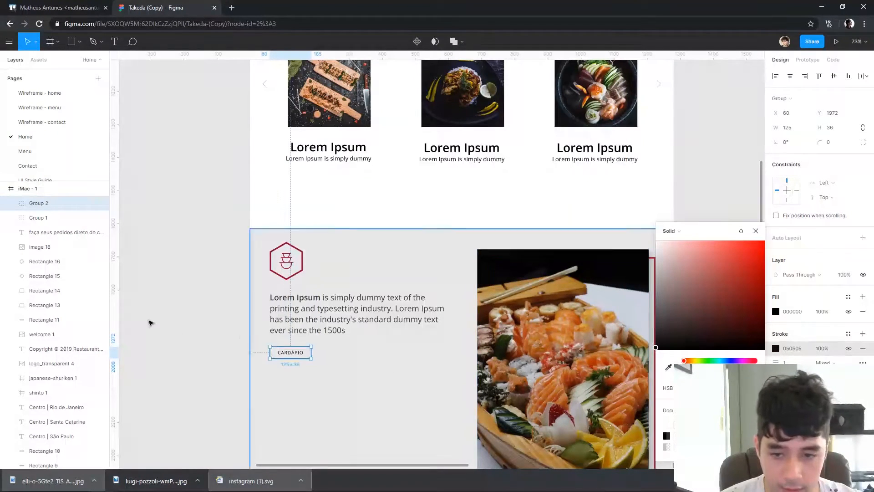
click(211, 288)
Scale the CARDÁPIO button below the paragraph up to 166 × 47.81 and place it at X 60, Y 1973
scroll(312, 279, down, 2)
click(309, 285)
key(k)
mouse_move(318, 284)
mouse_down()
mouse_move(331, 285)
mouse_move(309, 291)
mouse_up()
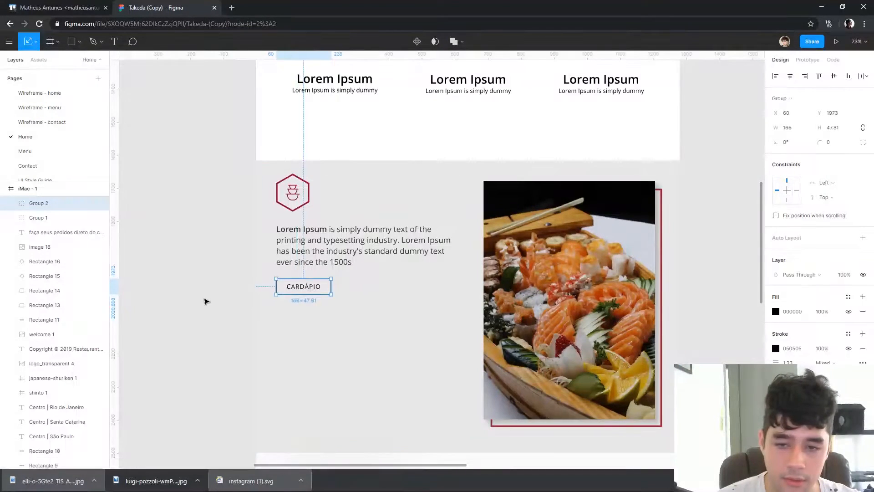
click(203, 300)
Set the font size of the enlarged button's CARDÁPIO label to 16
double_click(304, 286)
click(845, 274)
text(16)
click(714, 236)
drag(668, 227, 663, 189)
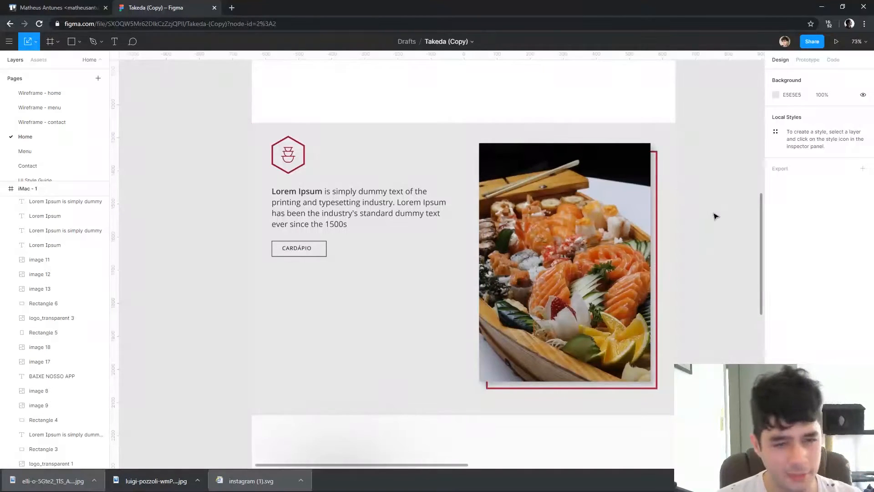
click(660, 168)
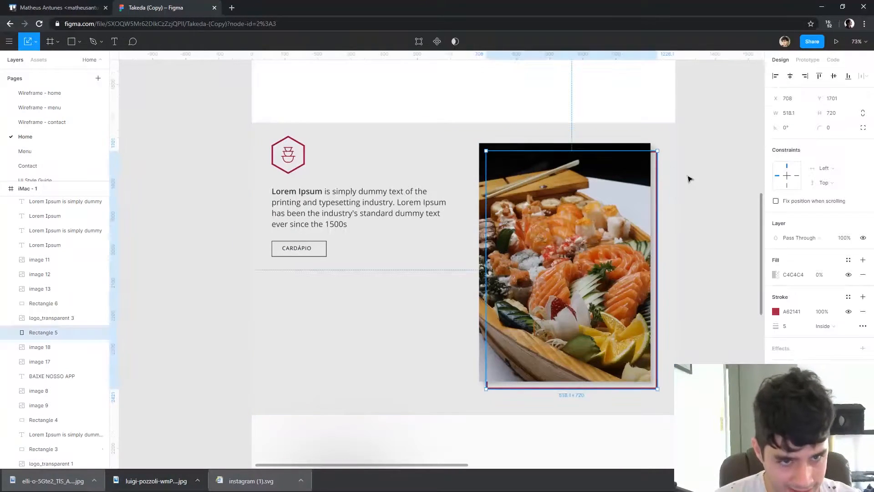
click(288, 154)
click(229, 155)
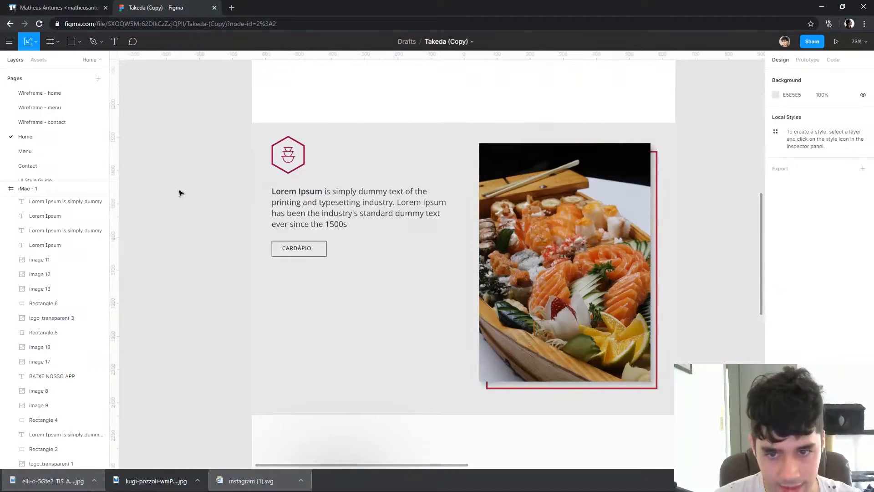
Set the Experimente section's background fill to the lighter grey F1F1F1
click(292, 334)
click(775, 275)
drag(660, 258, 640, 253)
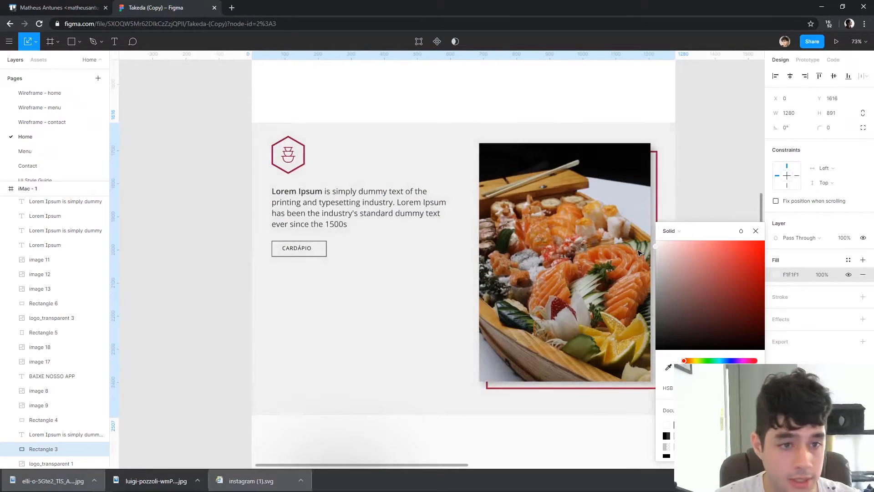
click(657, 176)
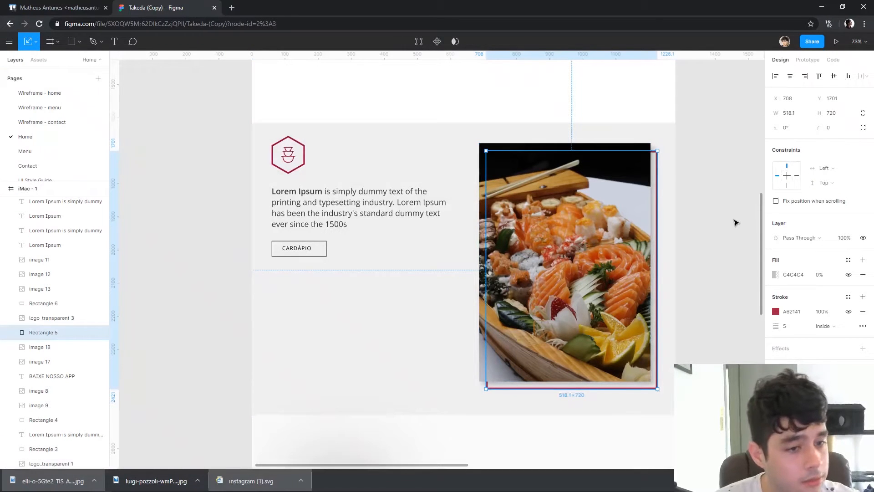
click(703, 230)
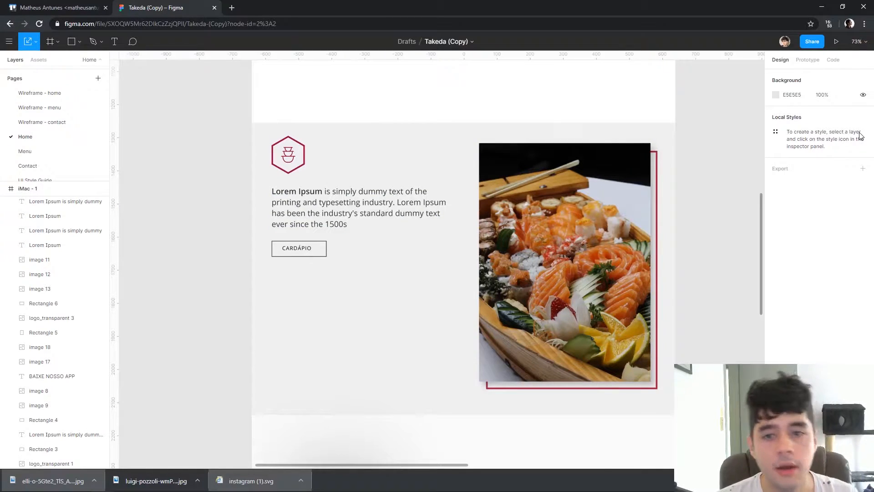
Change the first carousel dish's title to "Temaki" and its description to "Feito com salmão de verdade"
scroll(575, 171, down, 5)
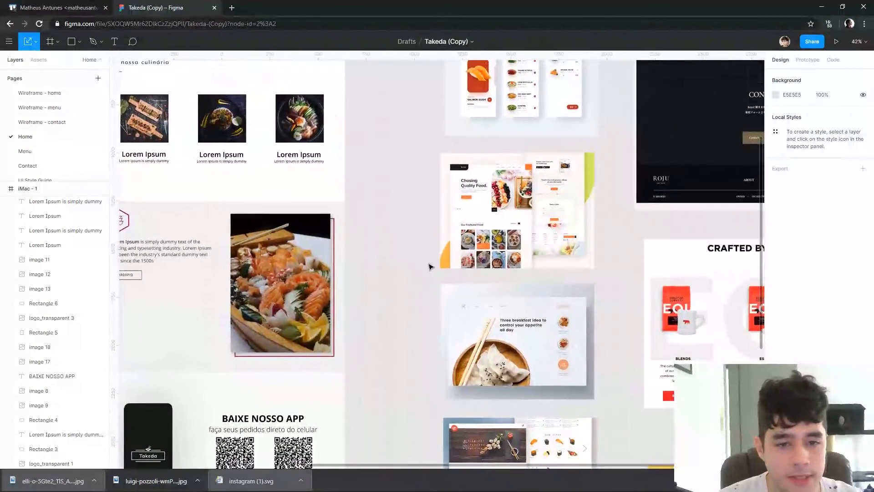
drag(491, 247, 343, 200)
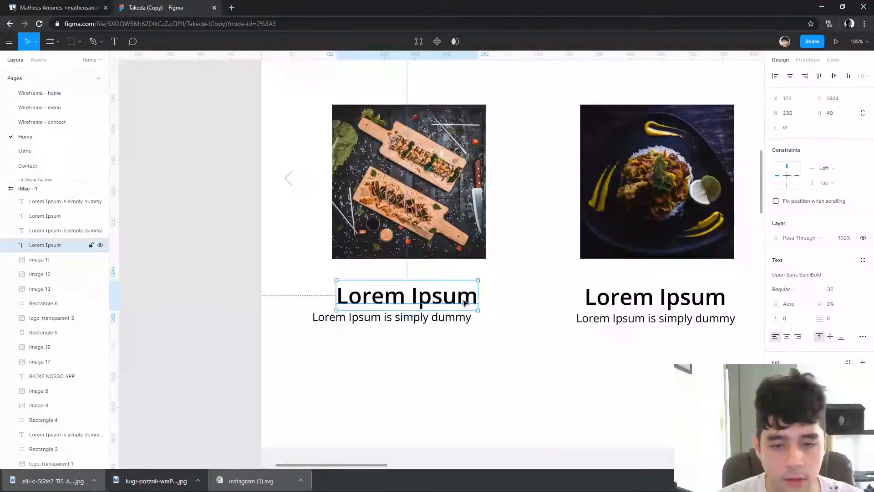
double_click(470, 295)
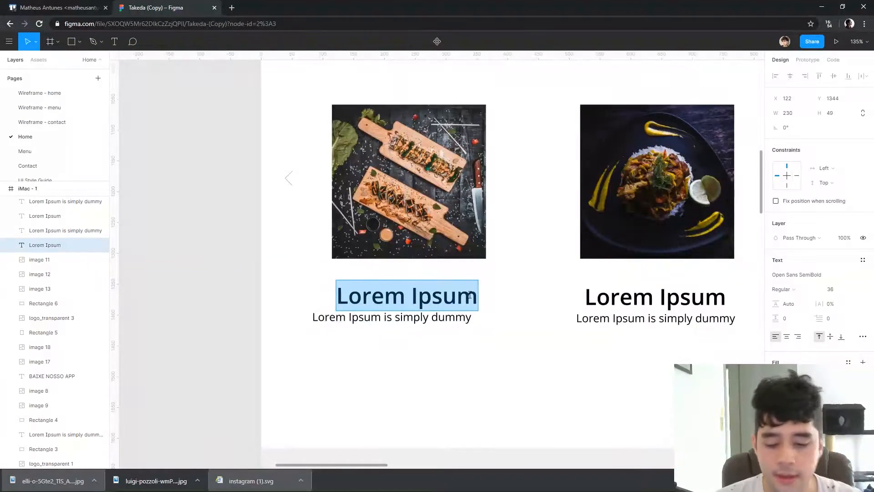
text(Temaki)
key(Escape)
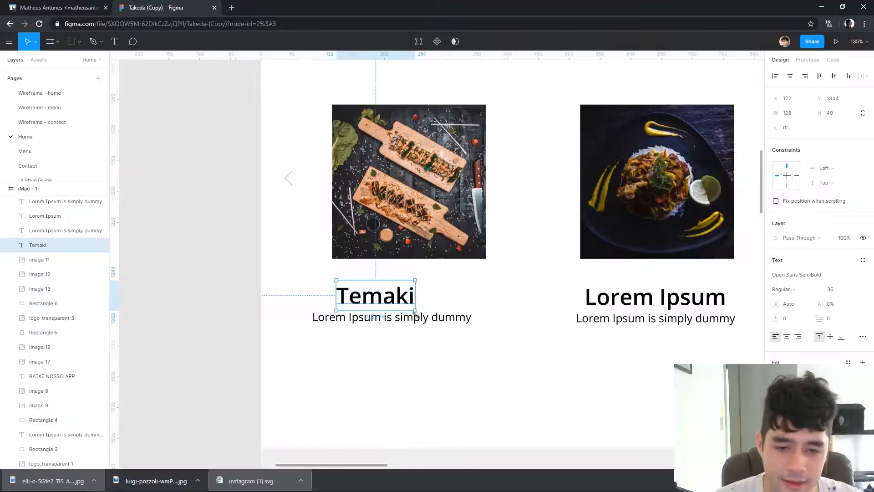
double_click(417, 323)
text(Feito com salmão de verdade)
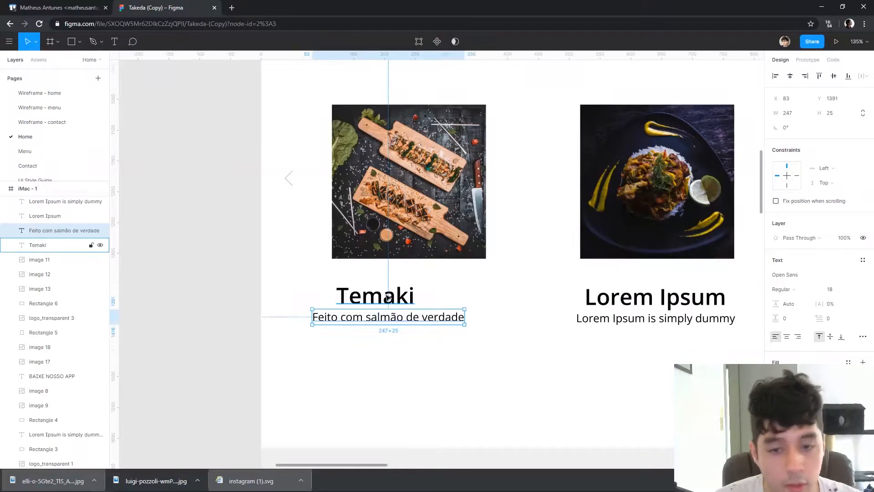
Left-align the Temaki title with its description and move both up under the photo's left edge, with the title at X 115, Y 1330
shift+click(38, 245)
click(775, 76)
key(Escape)
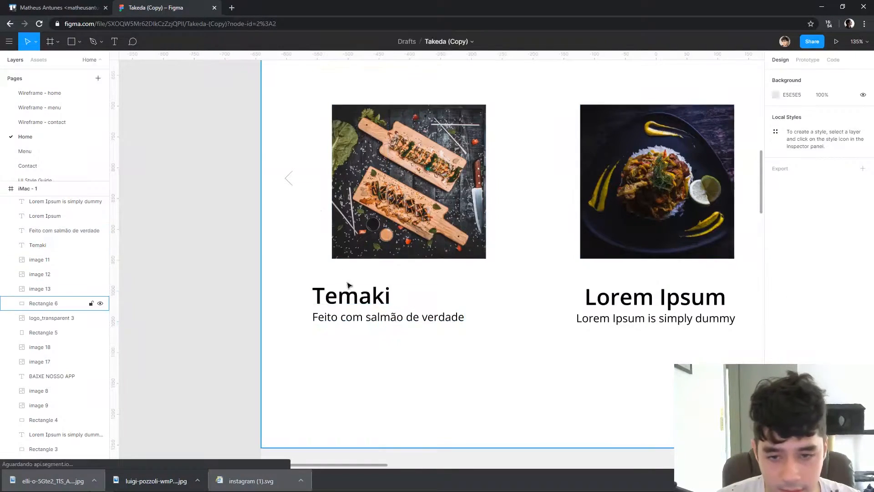
drag(363, 298, 396, 292)
key(ctrl+z)
click(395, 324)
shift+click(378, 300)
click(396, 291)
Review the Home layout from the hero through the dish carousel to the Experimente section, and select the hero headline
scroll(248, 279, down, 5)
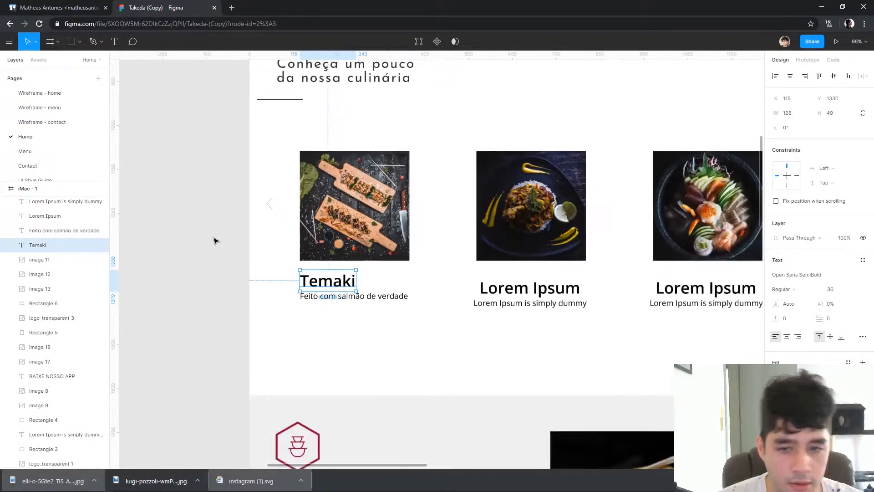
scroll(250, 288, up, 3)
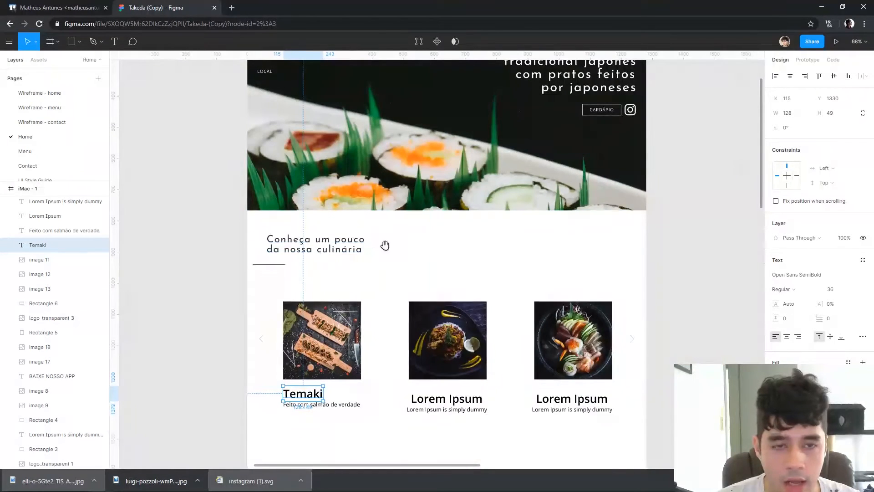
scroll(460, 276, up, 3)
scroll(463, 261, down, 6)
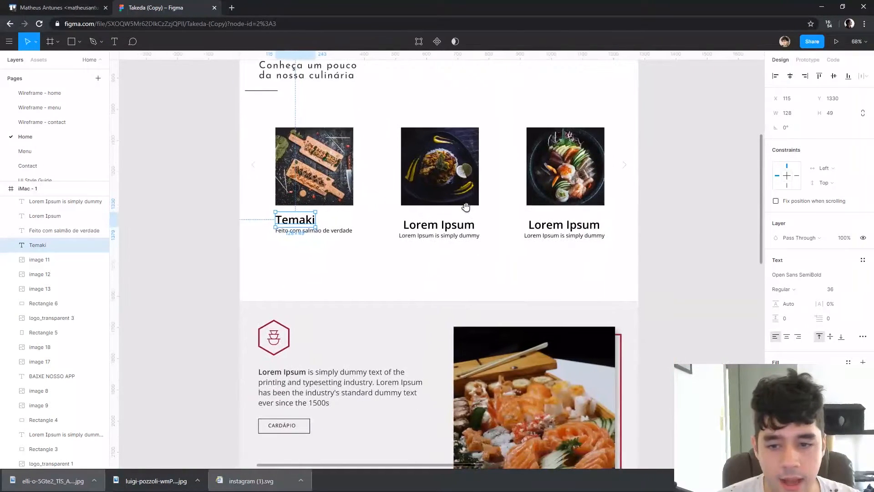
drag(466, 207, 468, 192)
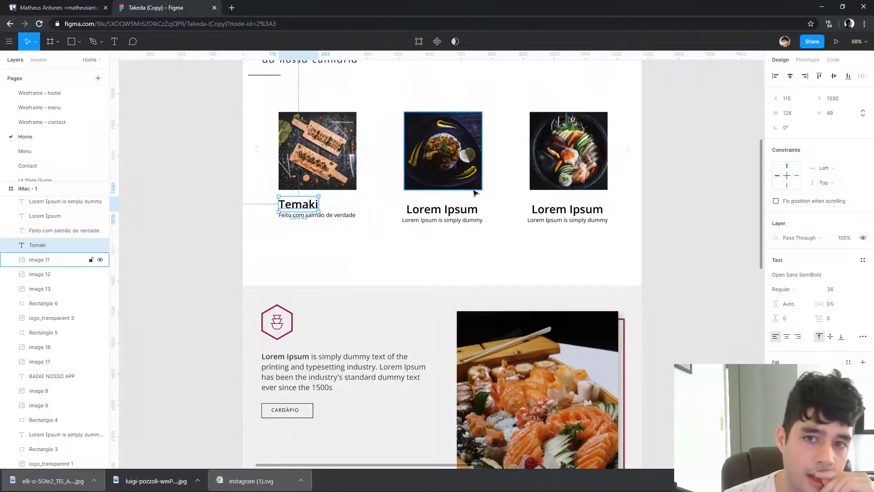
scroll(476, 193, up, 6)
click(614, 158)
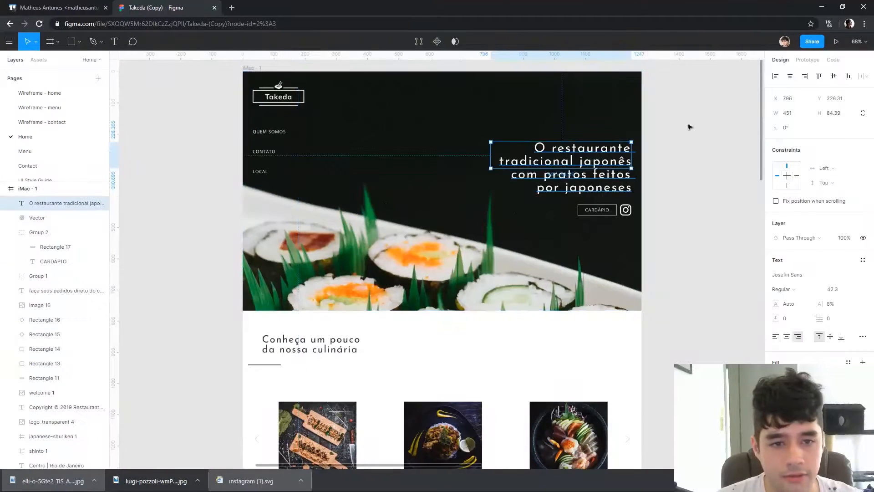
Change the font of the first carousel dish's title, Temaki, to Josefin Sans SemiBold
scroll(627, 277, down, 5)
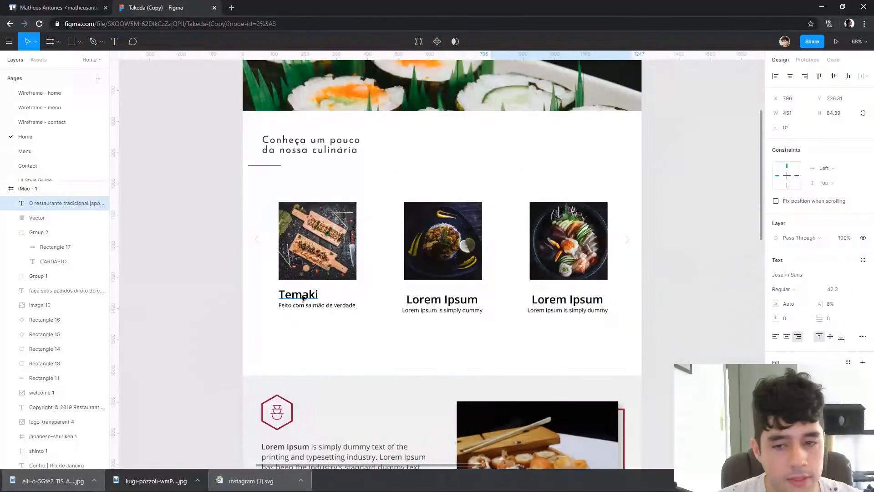
scroll(481, 279, up, 2)
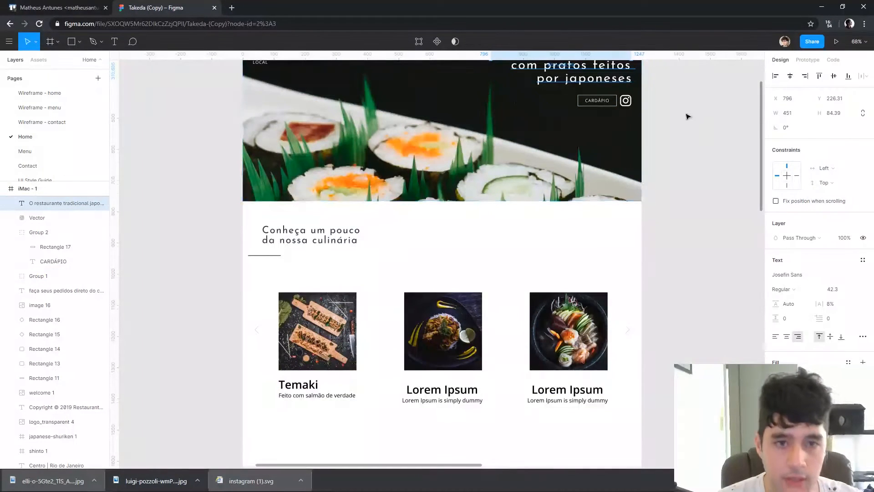
scroll(601, 122, up, 1)
scroll(341, 229, down, 2)
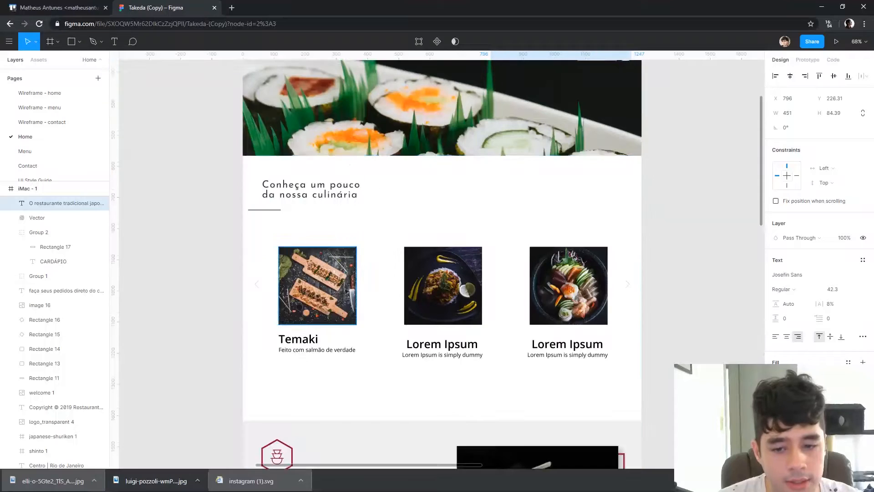
click(332, 350)
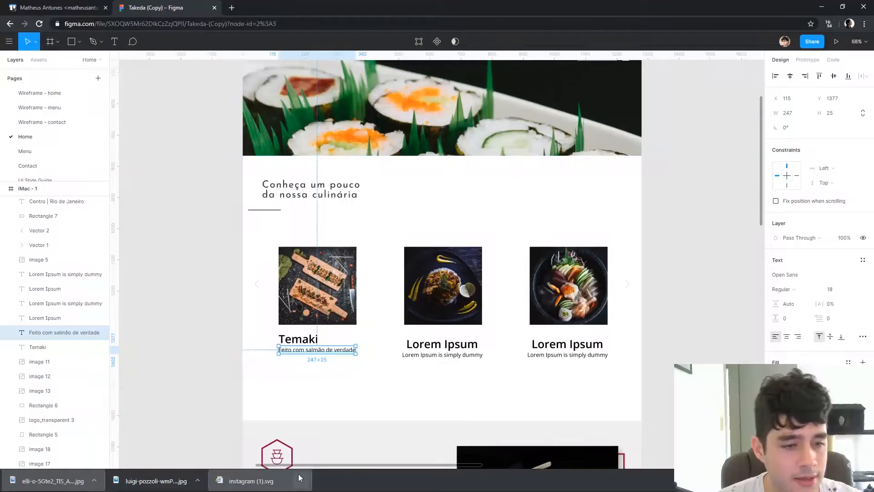
click(297, 339)
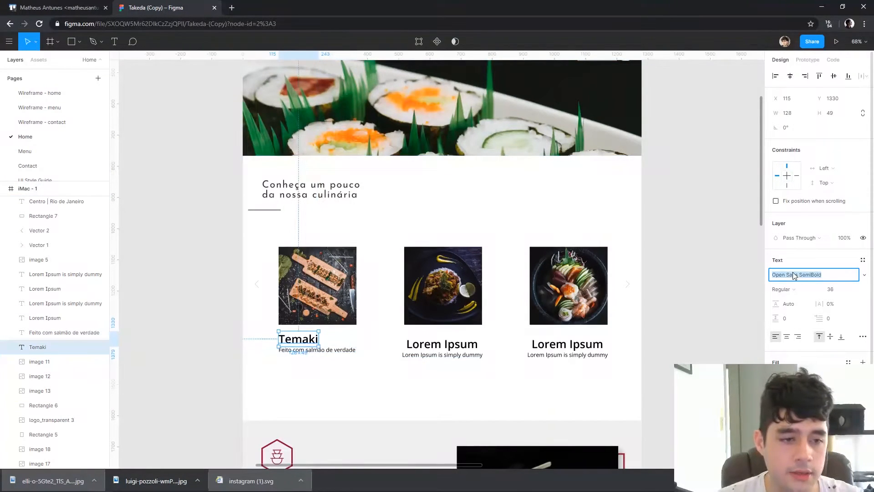
click(793, 275)
text(Josefin Sans)
key(Return)
click(197, 347)
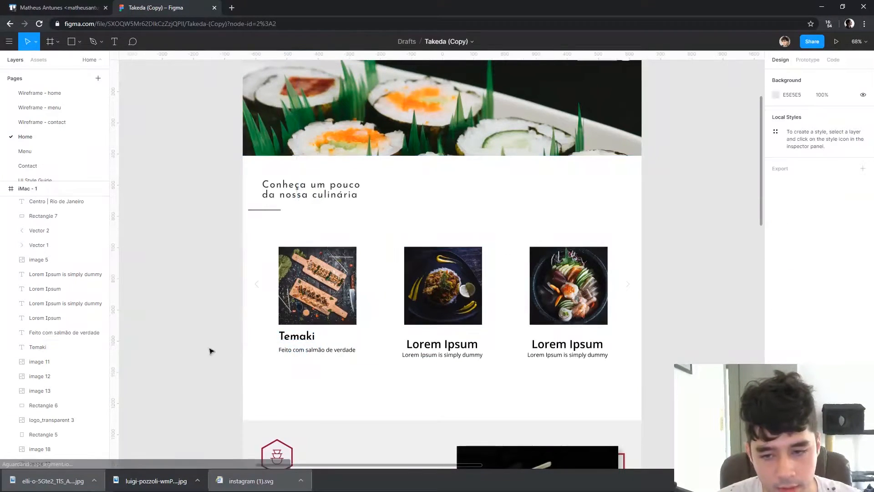
Tighten the Temaki title's text box and set the dish description below it to font size 16
scroll(231, 336, up, 3)
drag(381, 337, 378, 345)
shift+click(392, 367)
click(379, 346)
shift+click(429, 365)
click(445, 367)
click(835, 289)
Set the Temaki title to font size 28 and place it just above its description at Y 1343
click(45, 347)
click(835, 289)
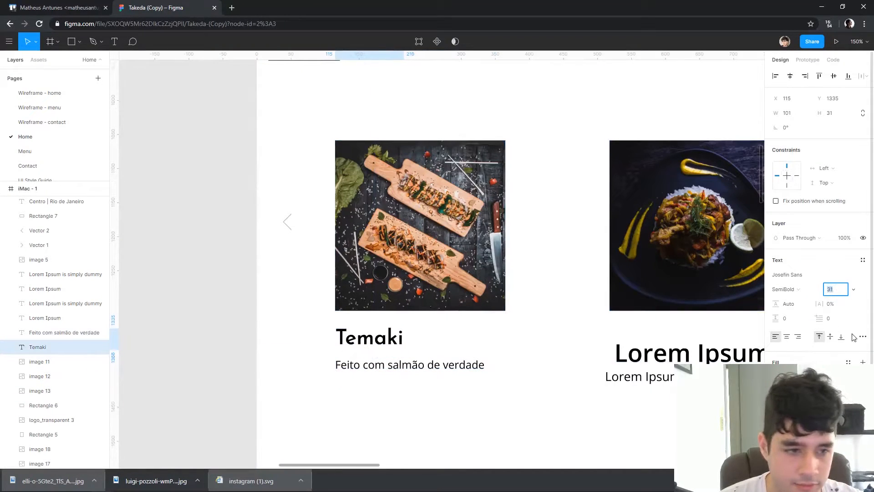
click(388, 347)
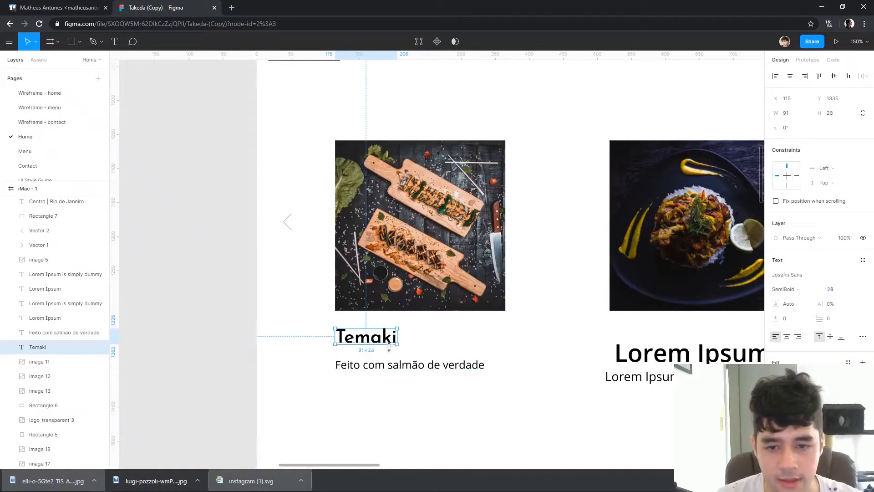
drag(383, 343, 382, 347)
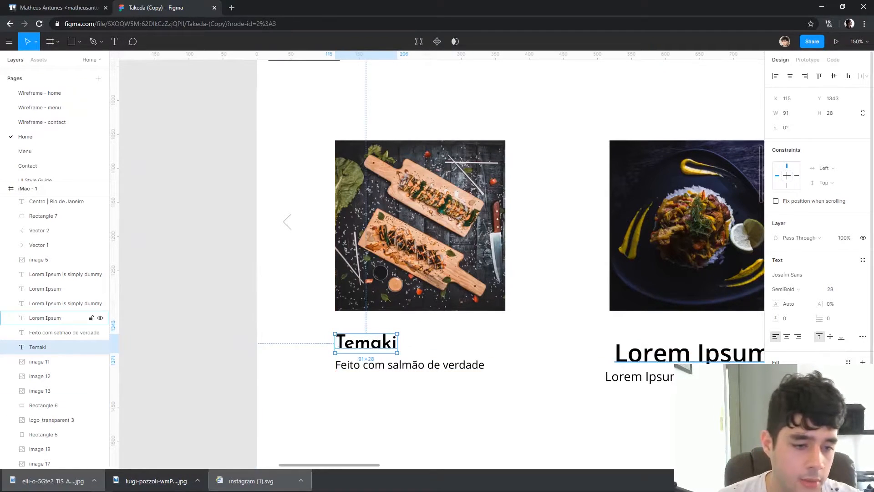
Recolour the Temaki title dark grey and its description a lighter mid grey
click(776, 377)
drag(661, 336, 644, 327)
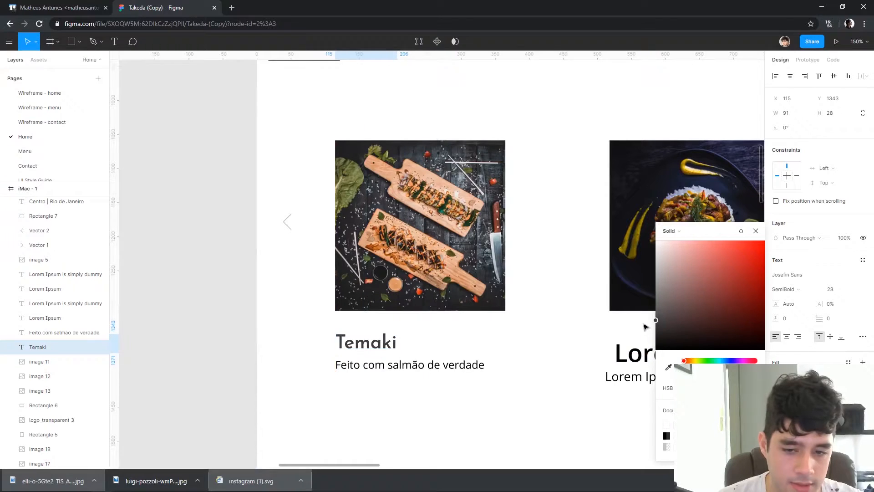
click(459, 364)
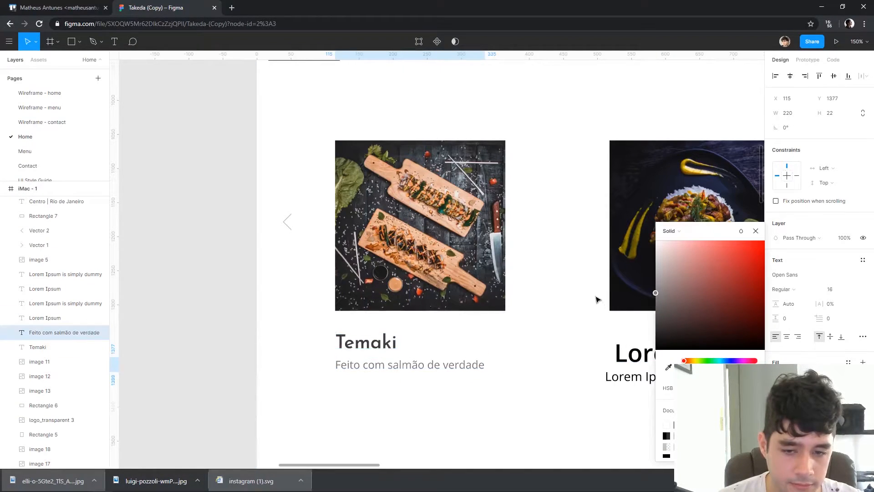
click(46, 347)
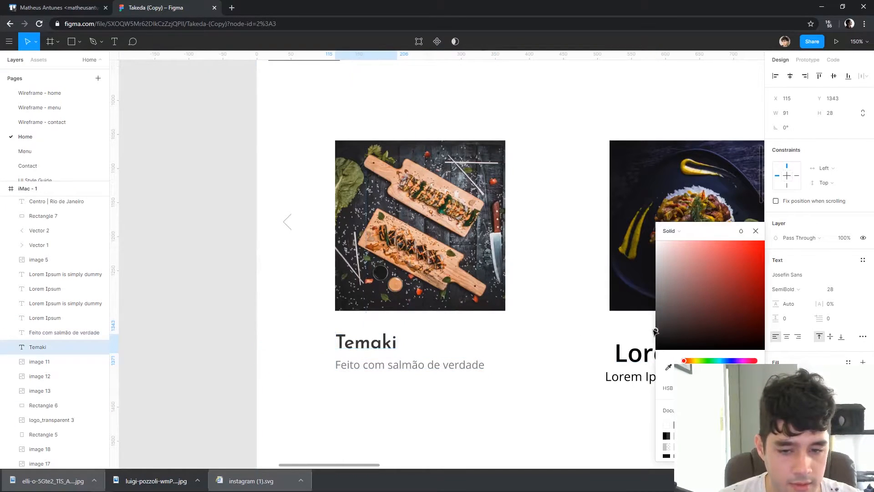
key(Escape)
Nudge the Temaki description slightly right to line up with the title, and select both texts together
click(367, 379)
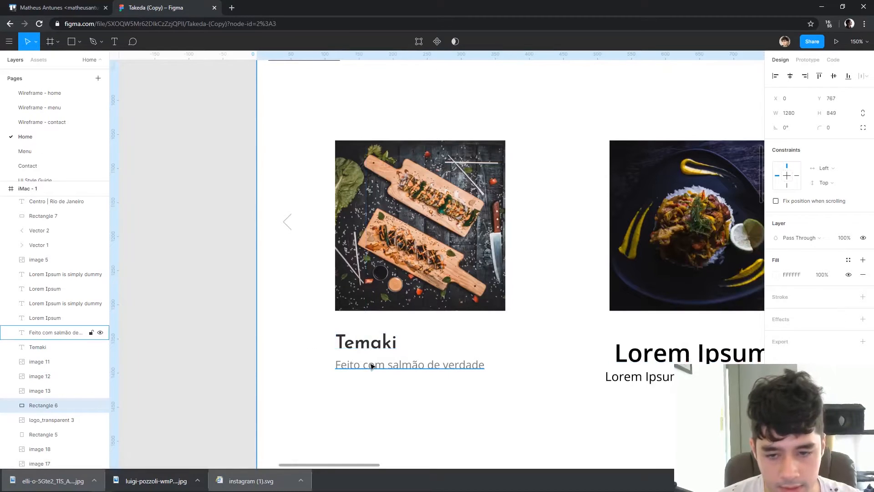
click(372, 366)
key(Right)
key(Right)
key(Right)
key(Down)
key(Up)
key(Left)
drag(313, 318, 376, 371)
Delete the Lorem Ipsum titles and descriptions under the second and third carousel dishes
drag(517, 360, 402, 320)
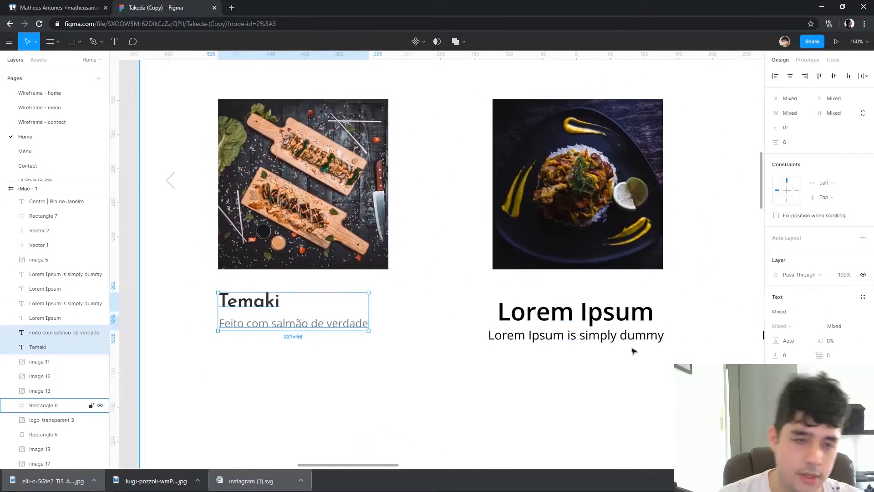
scroll(632, 351, down, 2)
drag(635, 348, 542, 340)
click(550, 330)
key(Delete)
click(545, 319)
key(Delete)
click(703, 332)
key(Delete)
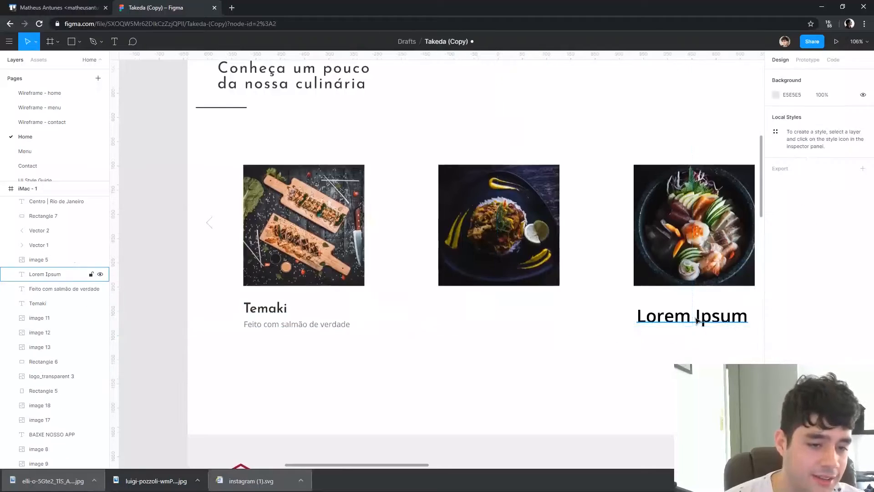
click(698, 319)
key(Delete)
Duplicate the Temaki title and description under the second and third photos, with the titles at X 518 and X 921
click(304, 325)
shift+click(267, 308)
drag(268, 307, 667, 311)
key(Escape)
Retitle the second carousel dish "Sushiroll" and the third "Hotroll"
click(453, 316)
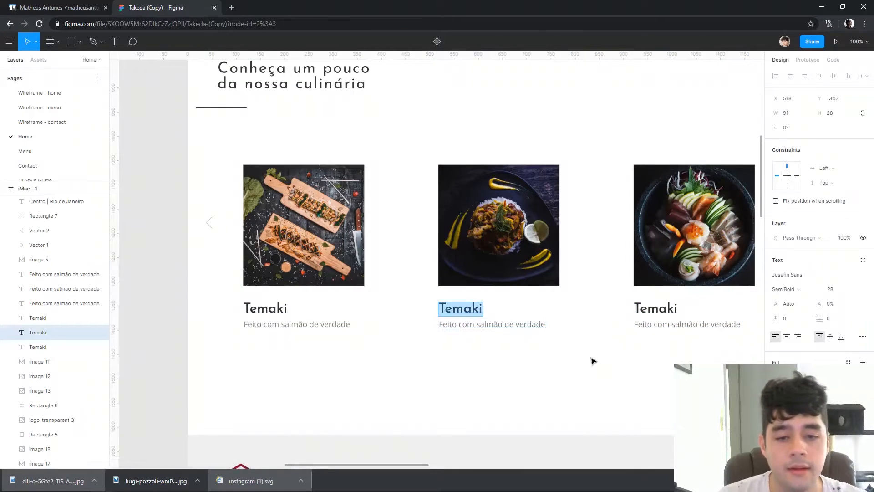
text(ll)
click(658, 307)
double_click(670, 312)
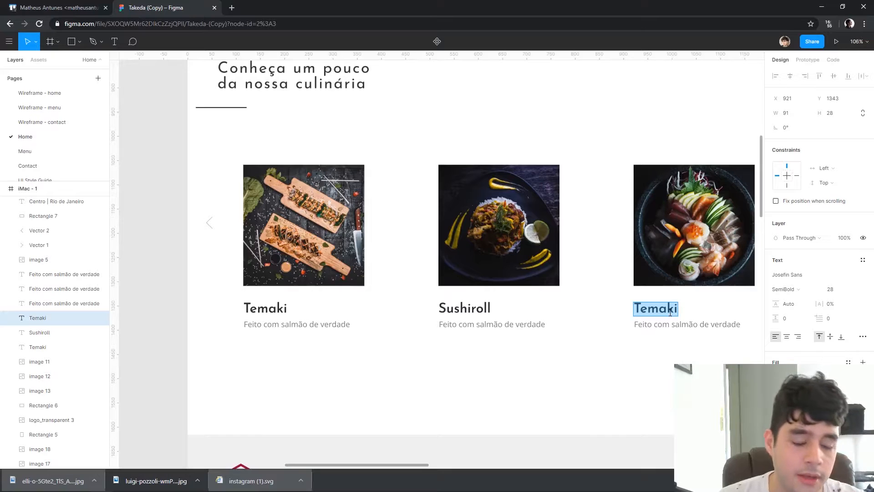
click(718, 318)
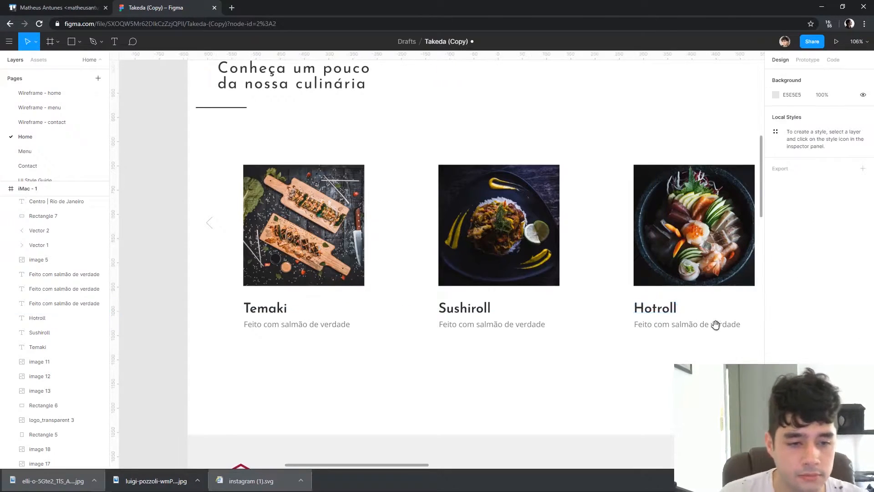
Compare the dish carousel's captions and spacing with the dark Real Estate, Rental Space and Botanical reference design
scroll(659, 324, down, 3)
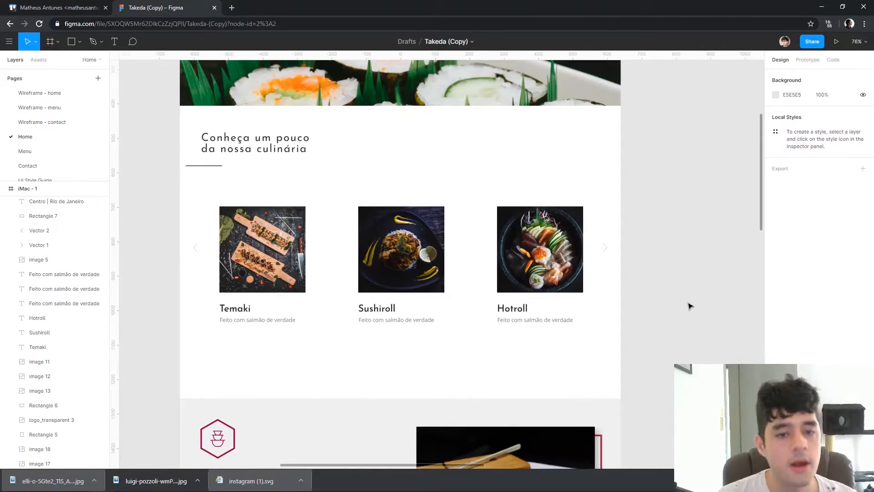
click(518, 312)
click(254, 145)
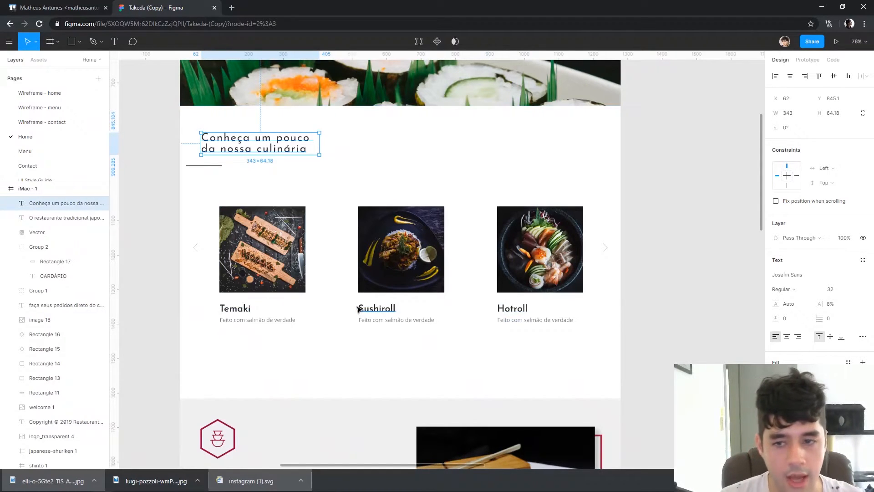
click(683, 205)
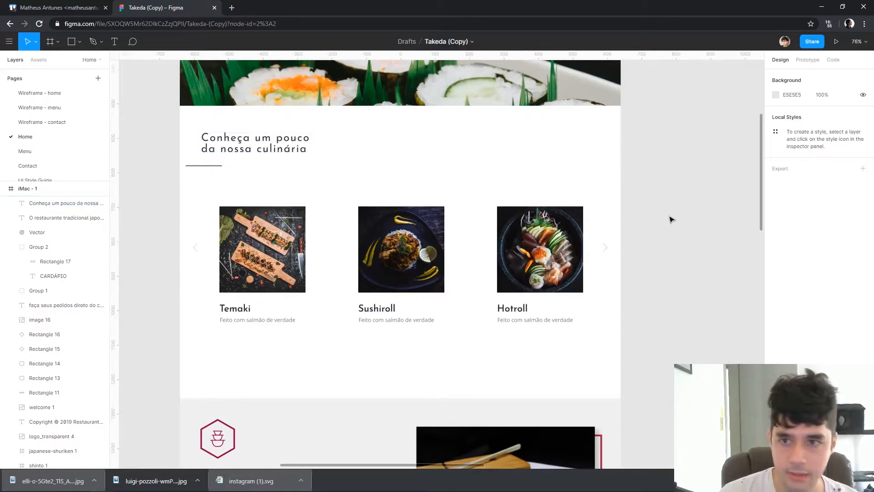
scroll(700, 203, down, 2)
drag(600, 200, 86, 246)
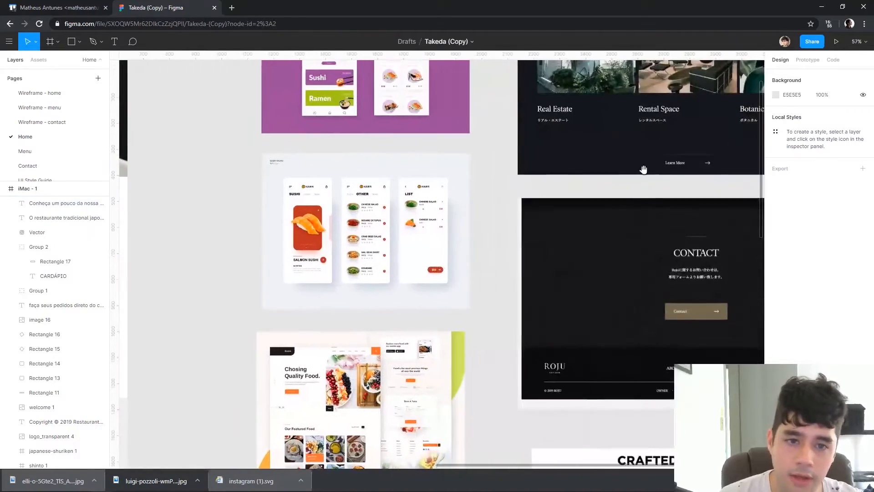
drag(575, 185, 522, 229)
scroll(522, 229, up, 5)
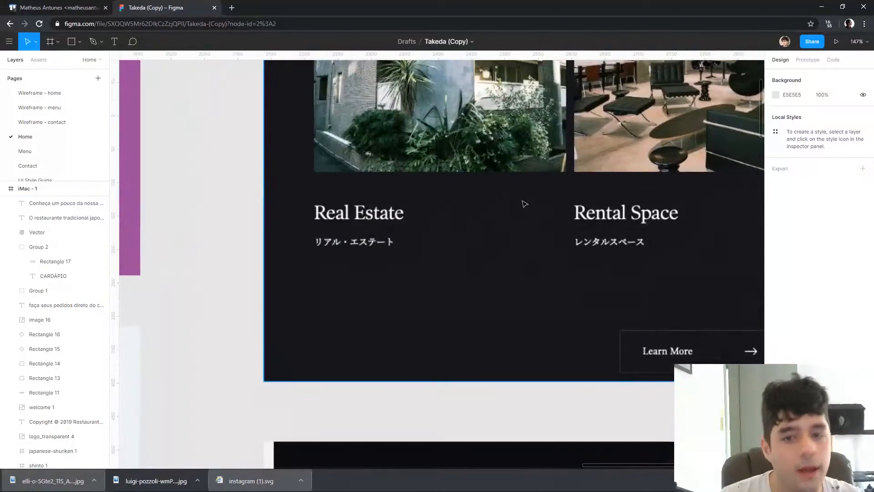
scroll(299, 346, down, 3)
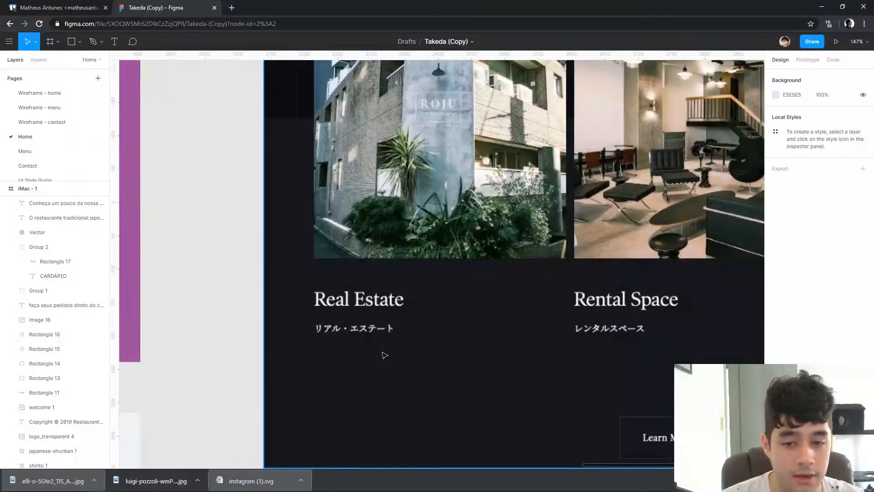
scroll(475, 348, down, 4)
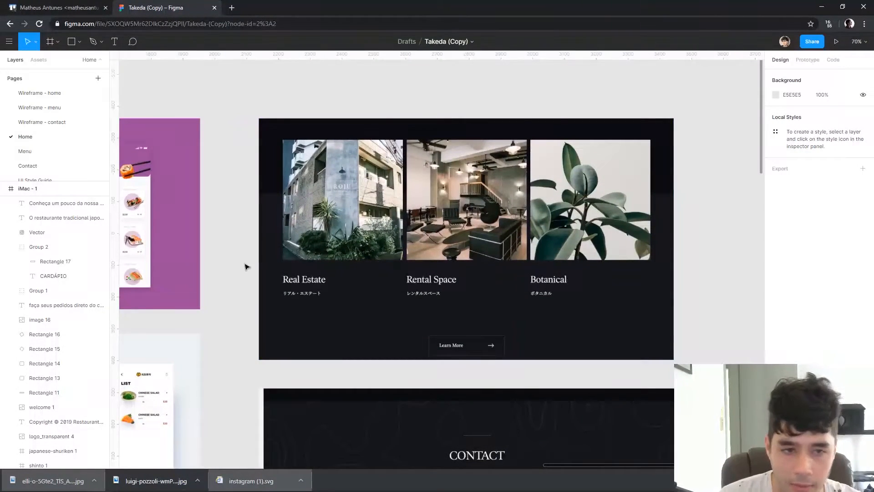
scroll(357, 246, left, 15)
scroll(628, 189, down, 4)
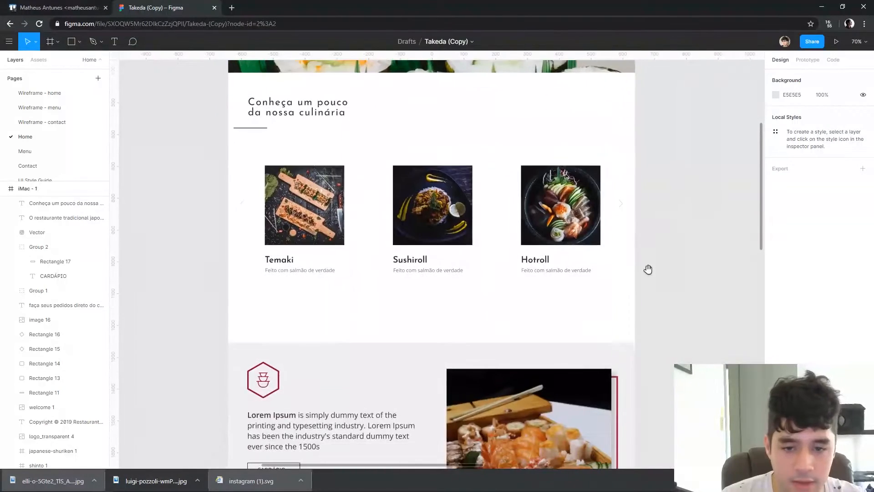
scroll(728, 238, up, 4)
scroll(728, 238, right, 15)
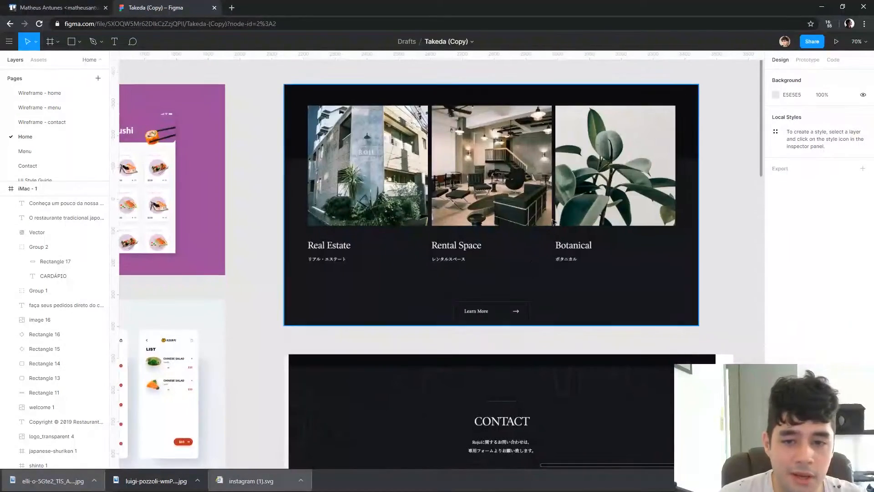
scroll(728, 218, left, 15)
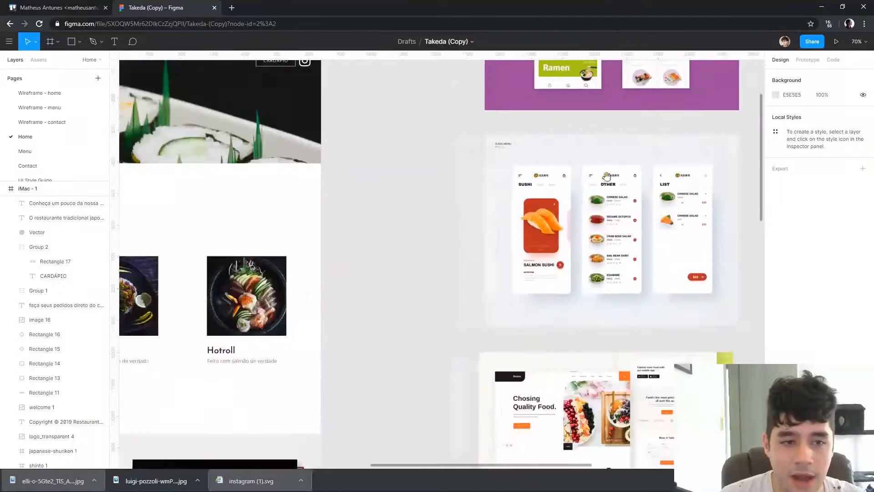
Add a full-width 1280 by 360 band filled F0F0F0 behind the lower part of the dish carousel at Y 1257
scroll(574, 210, down, 3)
drag(573, 210, 554, 245)
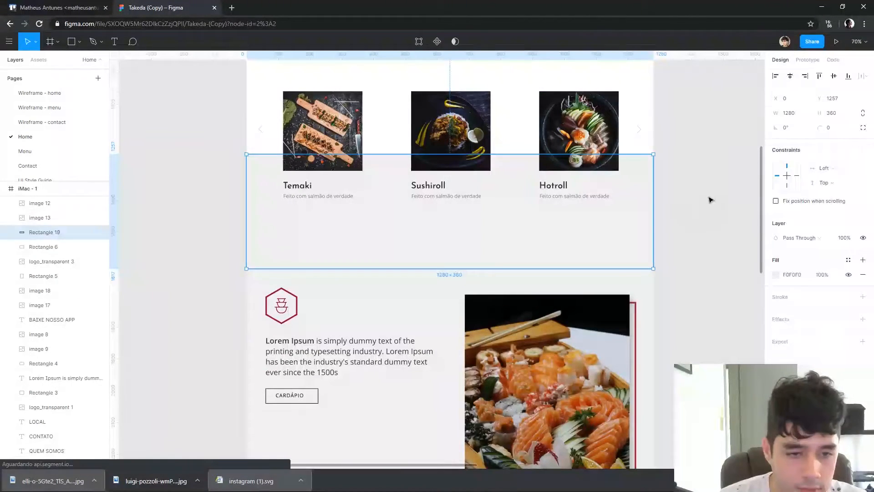
click(709, 198)
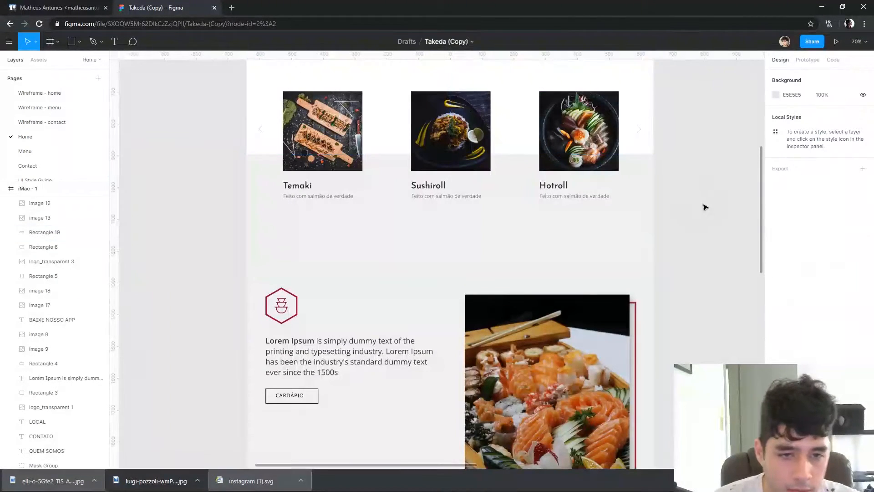
click(527, 245)
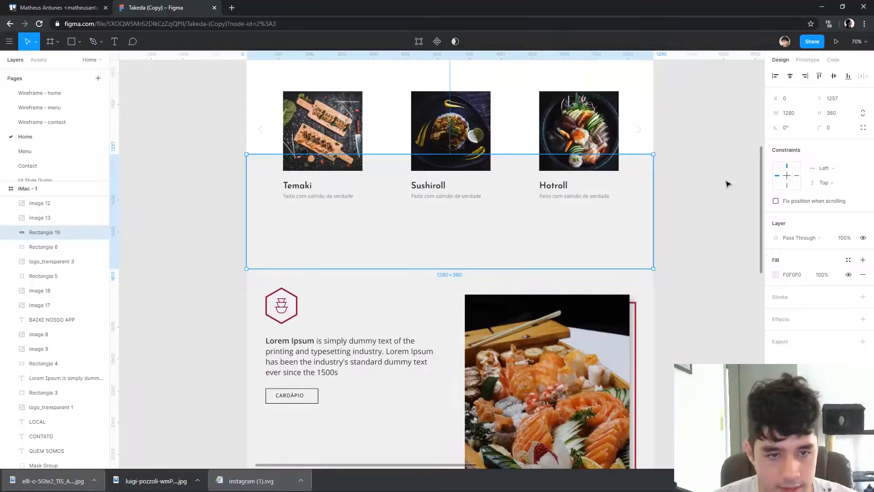
click(716, 238)
Extend the Experimente section's grey background to a height of 1205 and lower the app section background's top edge to reveal it
scroll(673, 246, up, 2)
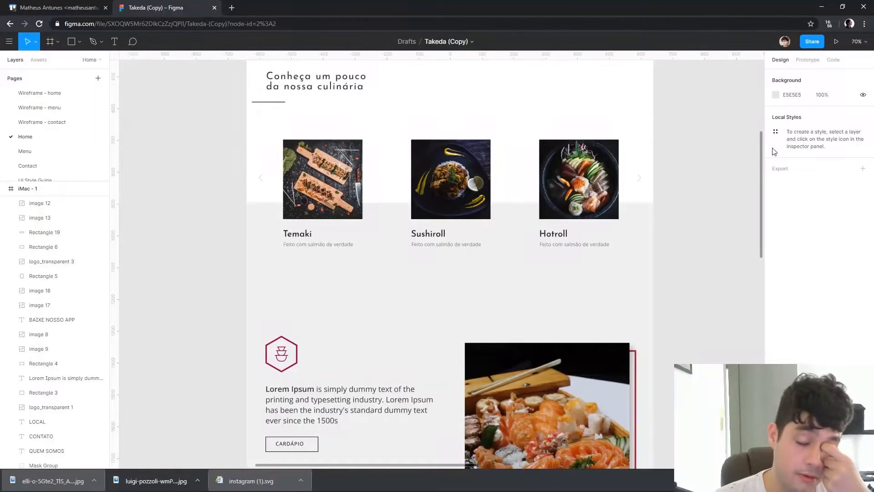
click(333, 91)
scroll(637, 228, down, 10)
click(499, 294)
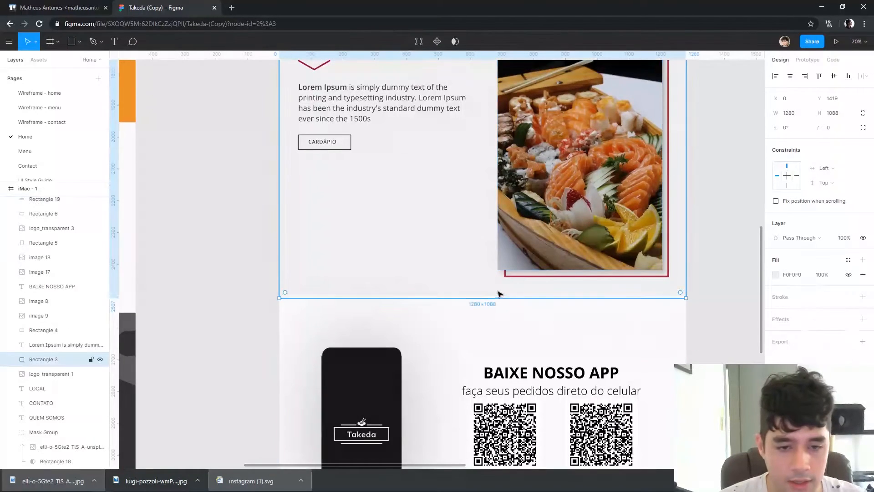
drag(469, 299, 469, 333)
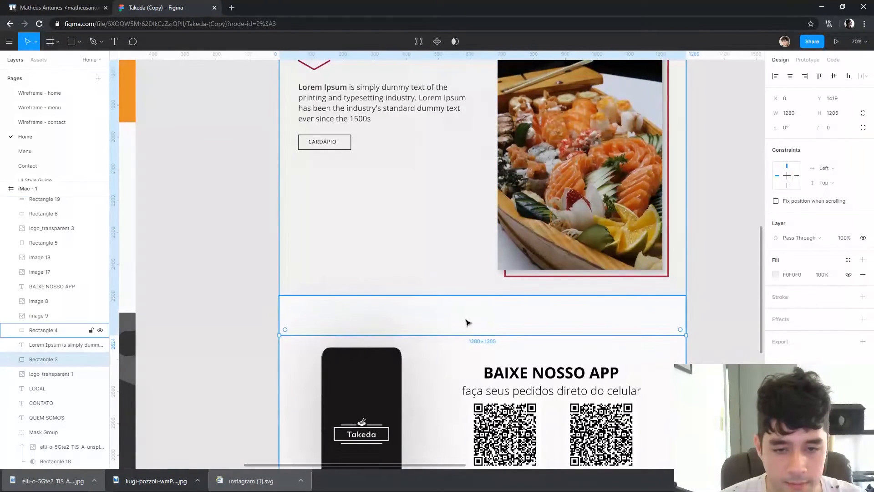
click(467, 322)
drag(468, 296, 469, 327)
click(721, 255)
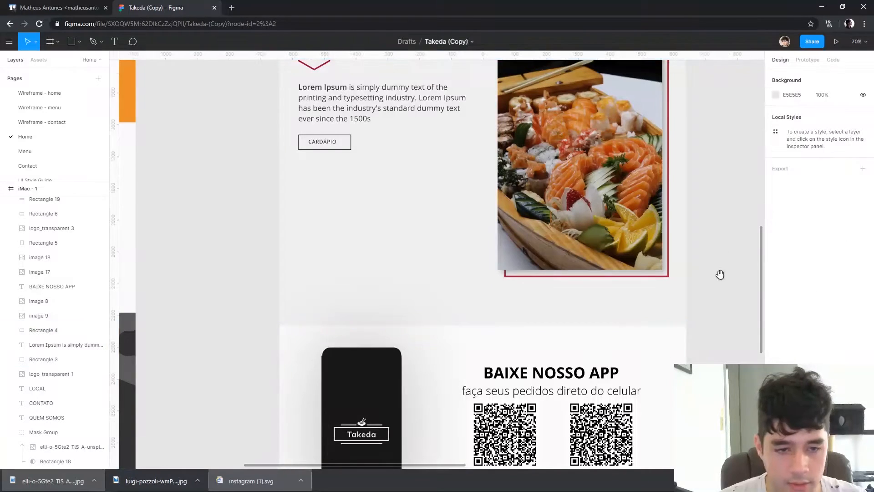
Scale the sushi boat photo and its red frame down together to about 459 by 632 and shift them slightly lower
drag(722, 256, 714, 313)
click(637, 314)
shift+click(660, 334)
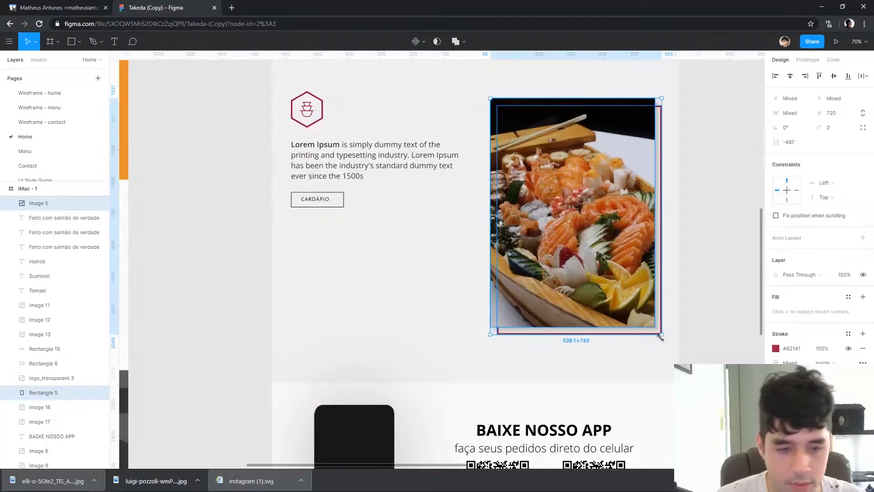
drag(664, 339, 636, 301)
drag(587, 263, 601, 297)
drag(703, 219, 702, 258)
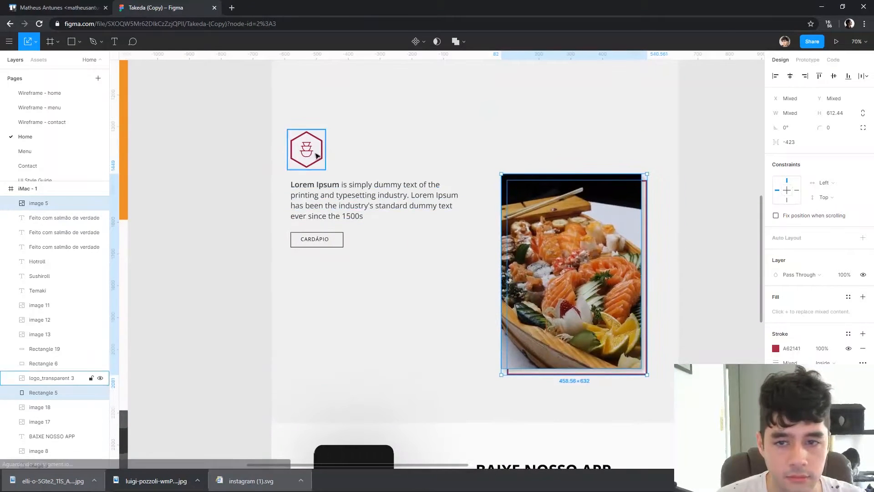
Move the hexagon icon, Lorem Ipsum paragraph and CARDÁPIO button down together to line up with the sushi photo's top
click(315, 157)
shift+click(327, 211)
shift+click(321, 240)
drag(341, 206, 340, 251)
scroll(679, 260, up, 6)
click(664, 265)
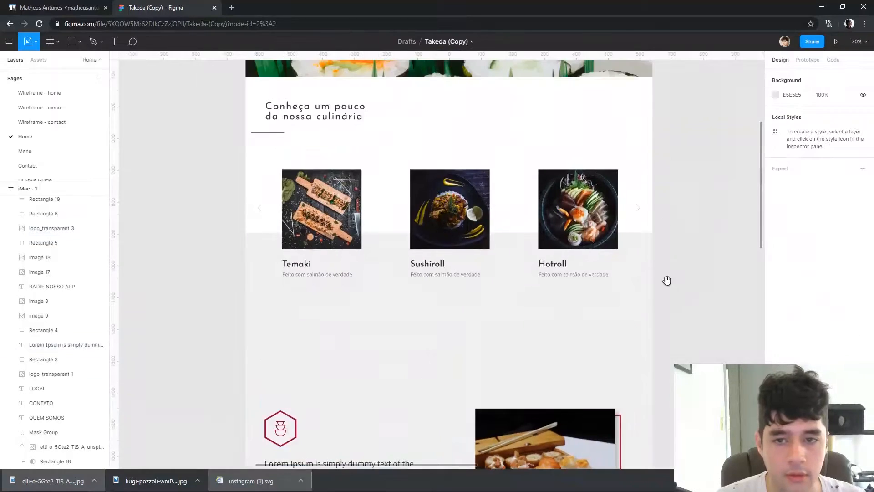
Duplicate the "Conheça um pouco da nossa culinária" heading and its underline into the gap below the dish carousel, centering the underline on the page
click(295, 193)
shift+click(275, 199)
scroll(296, 200, down, 1)
drag(323, 155, 446, 367)
mouse_move(467, 297)
mouse_down()
mouse_move(472, 307)
mouse_move(473, 298)
mouse_move(479, 304)
mouse_up()
click(799, 274)
click(728, 276)
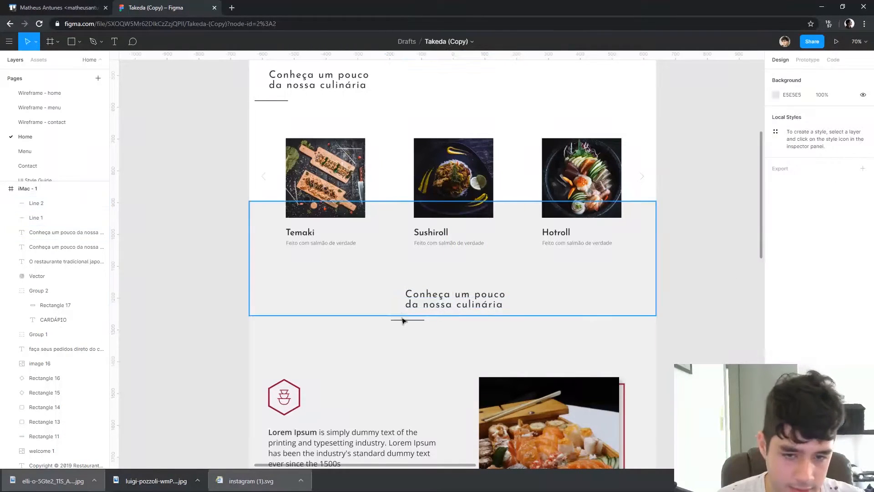
drag(416, 319, 465, 322)
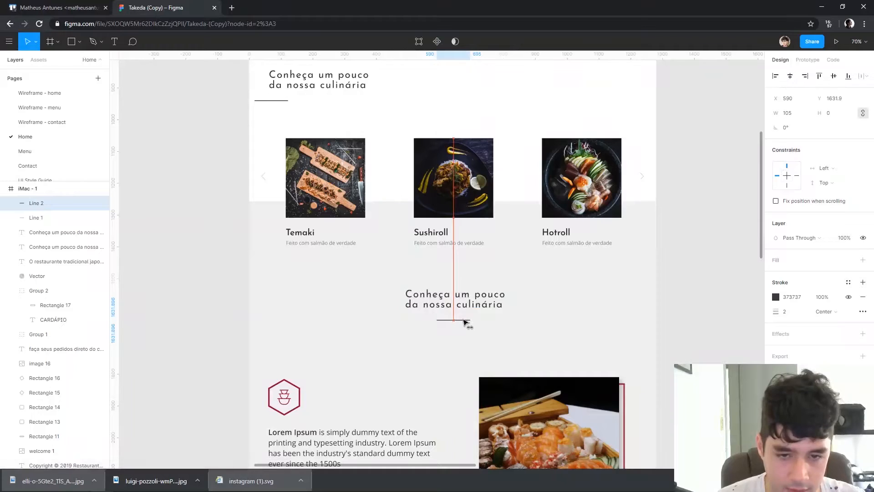
Retype the copied heading as "Nossos chefs", center its text, and place the underline centered beneath it at Y 1599
click(501, 299)
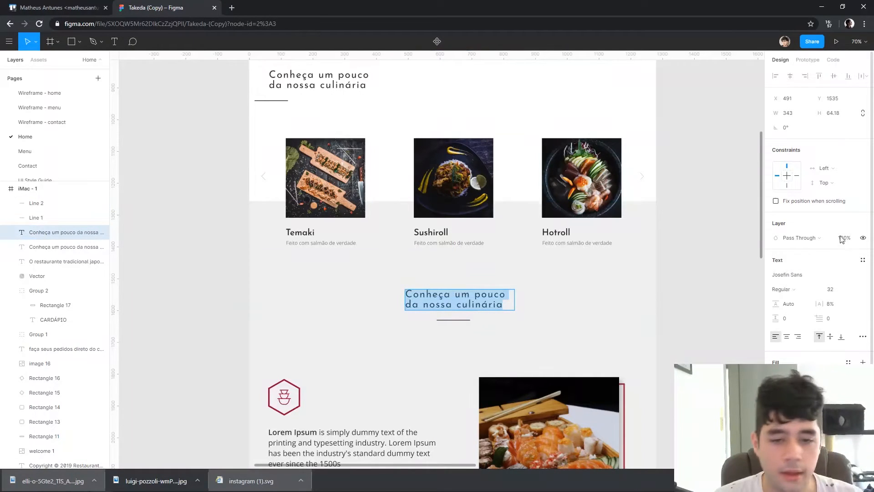
scroll(843, 247, down, 1)
scroll(368, 369, down, 3)
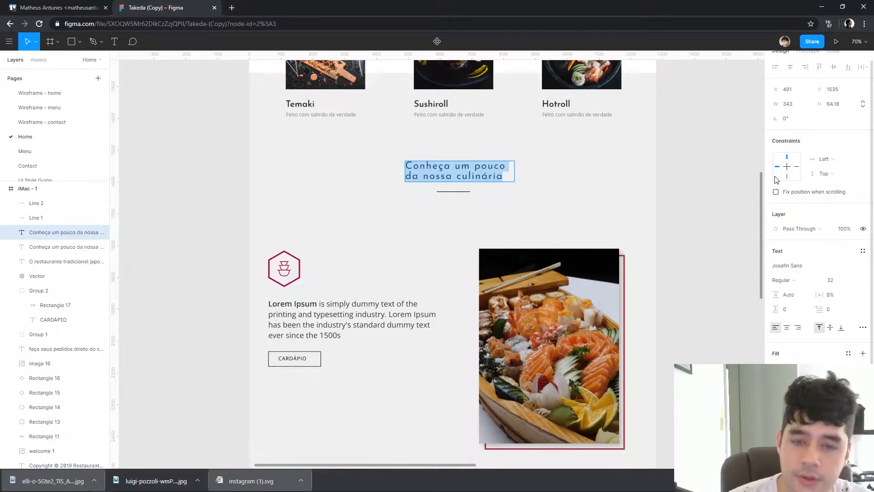
text(Nossos chefs)
key(Escape)
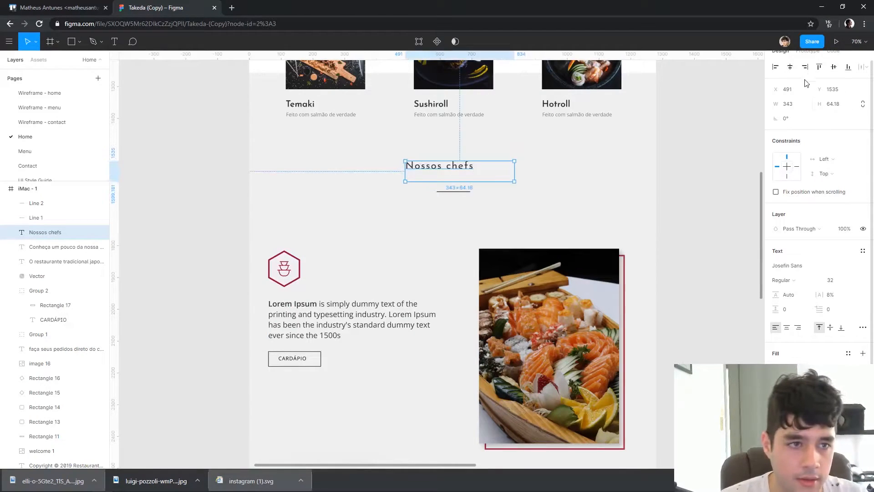
click(786, 328)
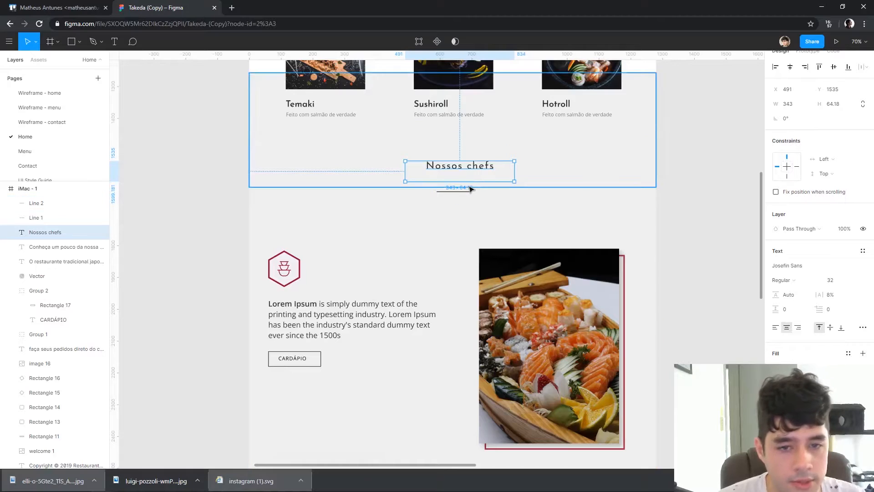
drag(464, 193, 467, 187)
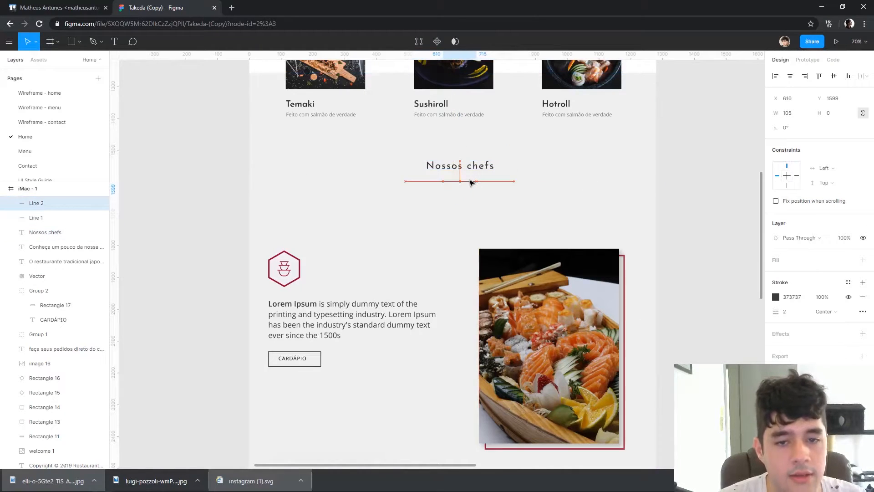
click(709, 159)
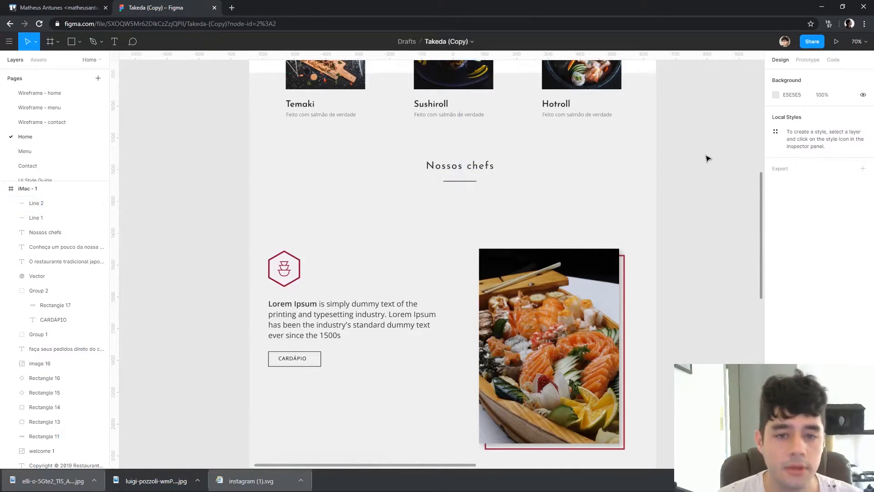
Nudge the "Nossos chefs" heading down to Y 1545, closer to its underline
scroll(469, 385, down, 1)
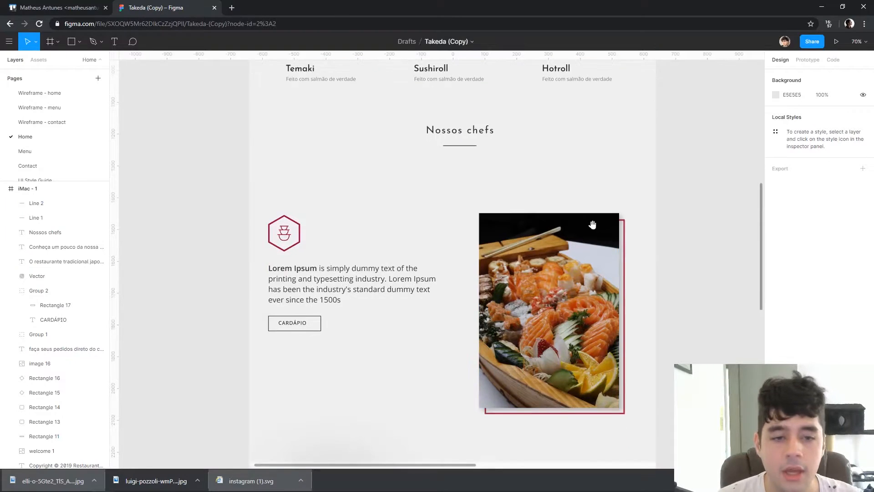
click(471, 133)
click(741, 172)
click(475, 138)
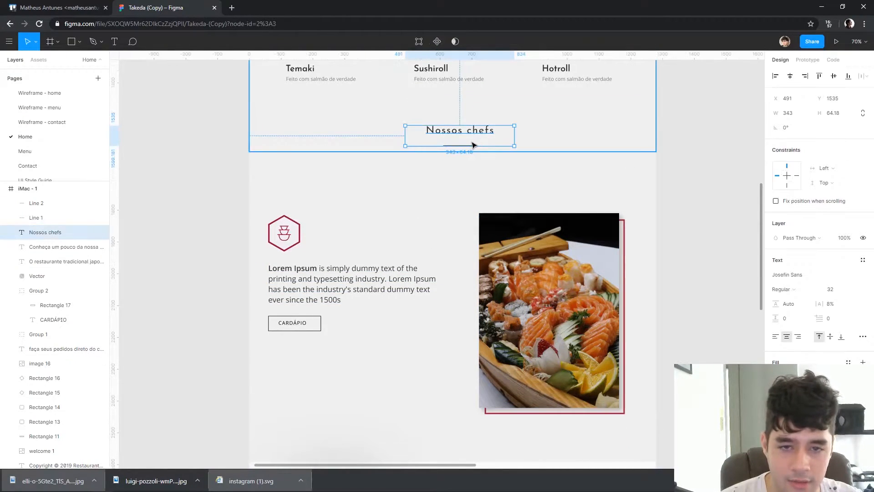
click(721, 170)
click(473, 145)
click(479, 136)
key(shift+Down)
key(shift+Down)
key(shift+Down)
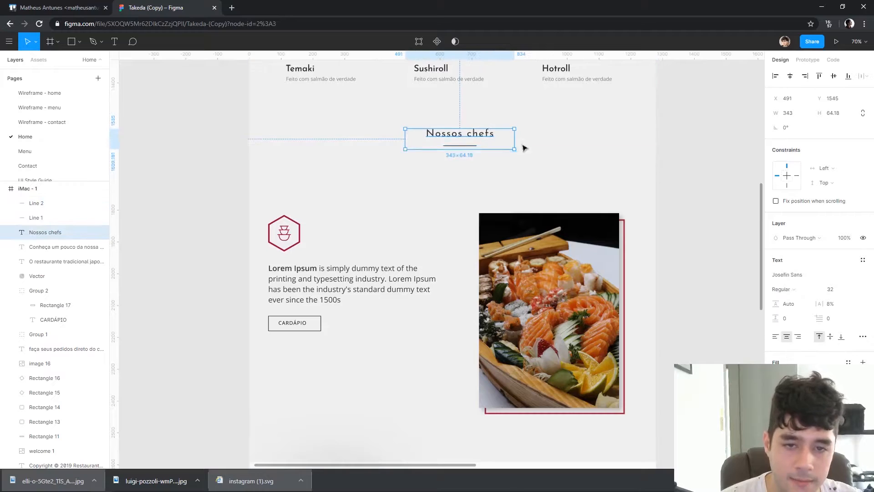
key(shift+Up)
key(shift+Up)
Shift the "Nossos chefs" heading and its underline down together by 50 px
click(464, 148)
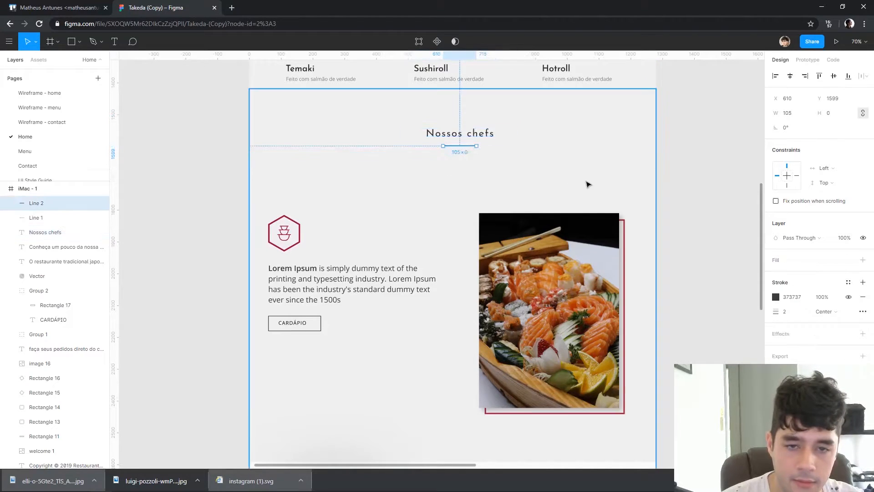
shift+click(488, 133)
key(shift+Down)
key(shift+Left)
key(shift+Right)
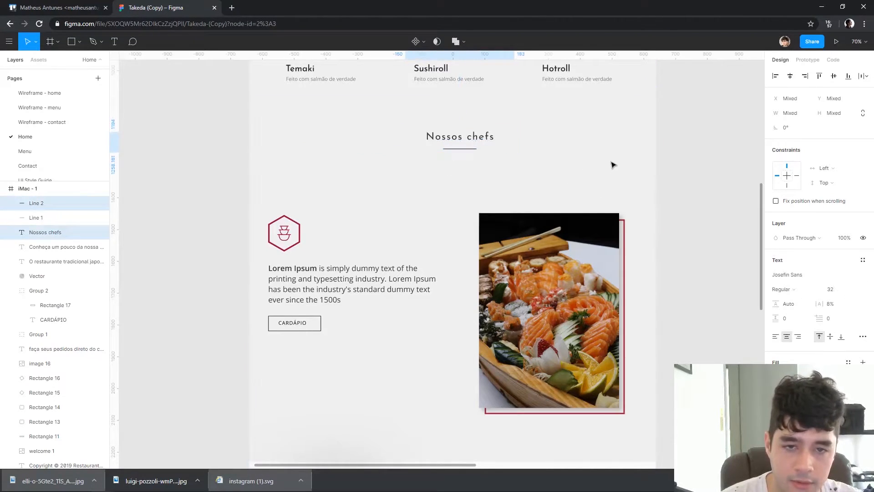
key(shift+Down)
key(shift+Down)
key(shift+Down)
key(shift+Down)
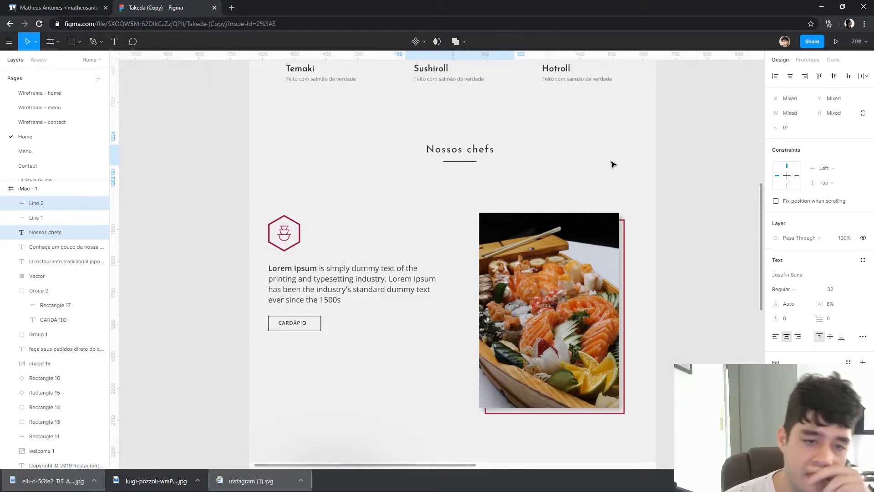
Group the "Nossos chefs" heading with its underline and center the group horizontally on the page
key(shift+Right)
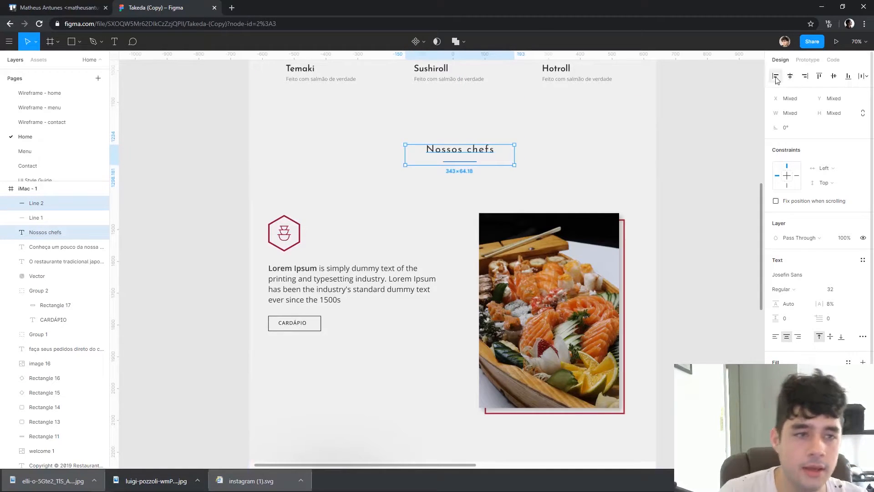
key(ctrl+g)
click(789, 76)
click(679, 165)
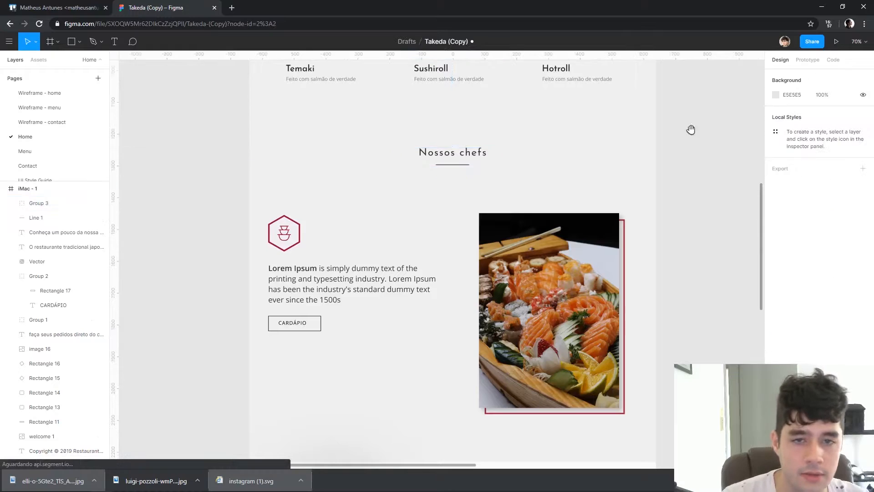
Review the Home page's layout and spacing from the dish carousel down to the app and Como chegar sections
scroll(674, 339, up, 5)
scroll(133, 133, down, 1)
scroll(173, 120, up, 2)
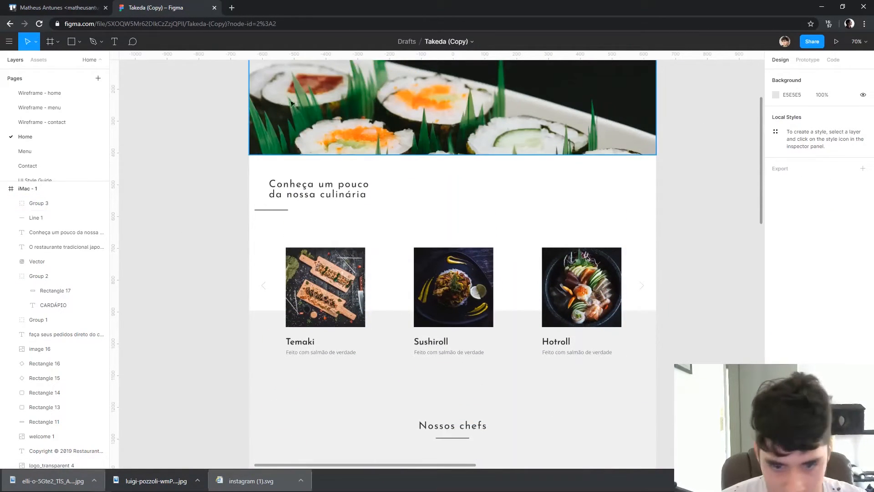
scroll(256, 190, down, 10)
scroll(70, 166, down, 2)
scroll(293, 140, down, 2)
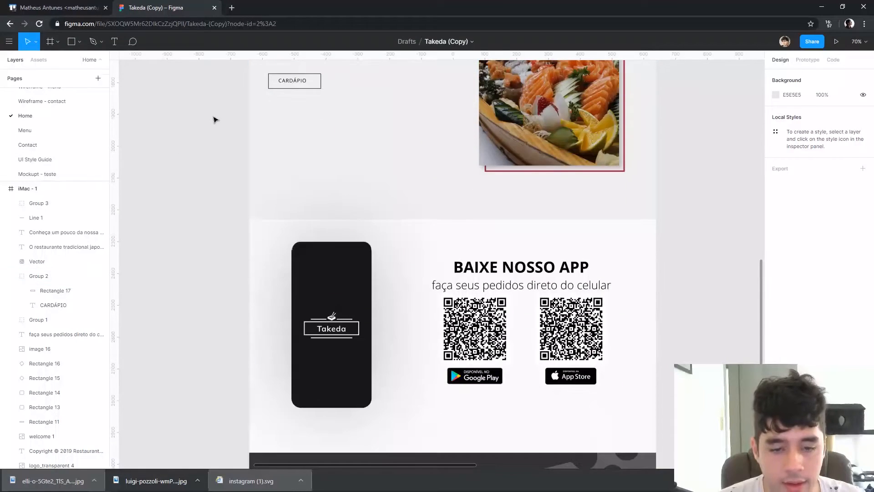
scroll(465, 185, up, 1)
scroll(477, 197, down, 2)
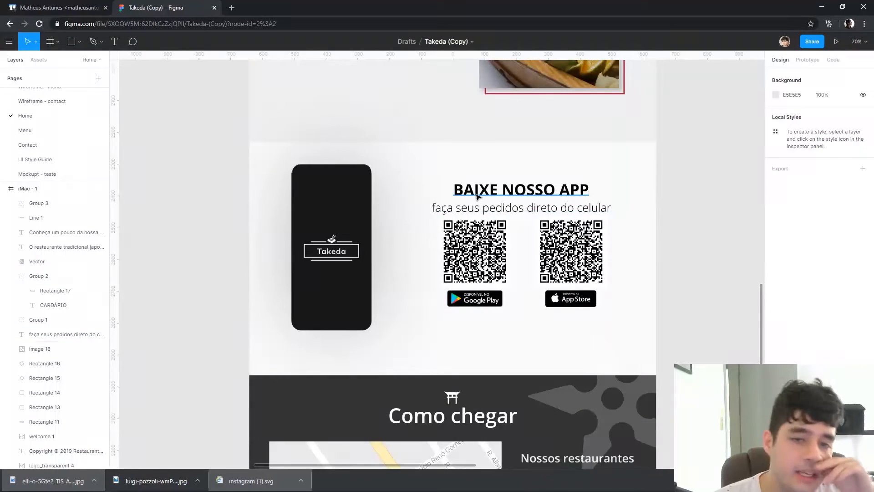
scroll(686, 207, up, 8)
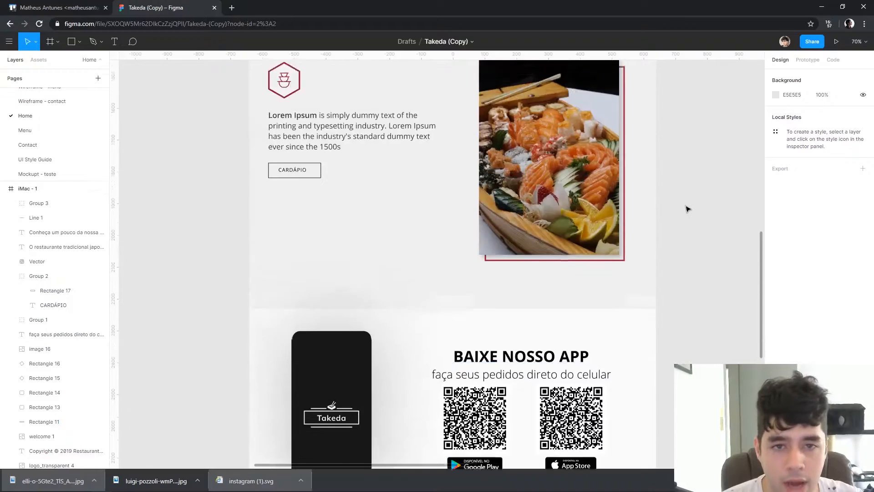
scroll(722, 214, down, 9)
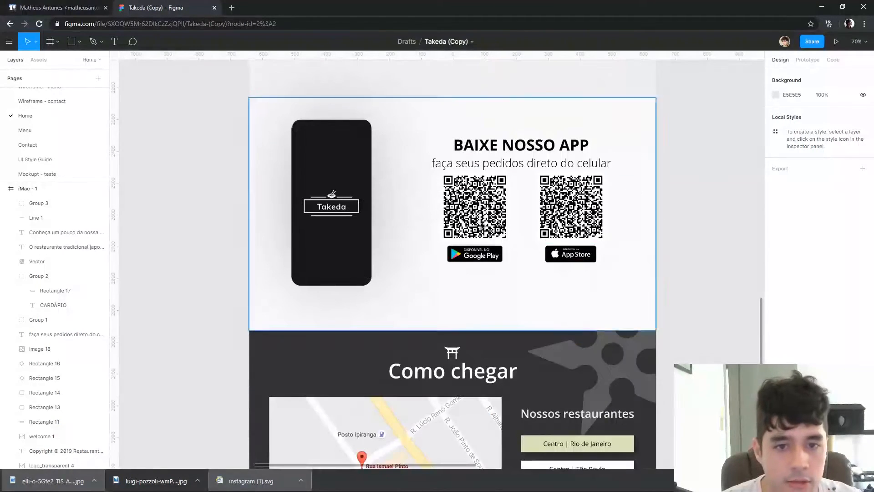
Shrink both QR codes in the app section around their centers, the App Store one to 66 by 66
click(492, 203)
drag(510, 200, 489, 203)
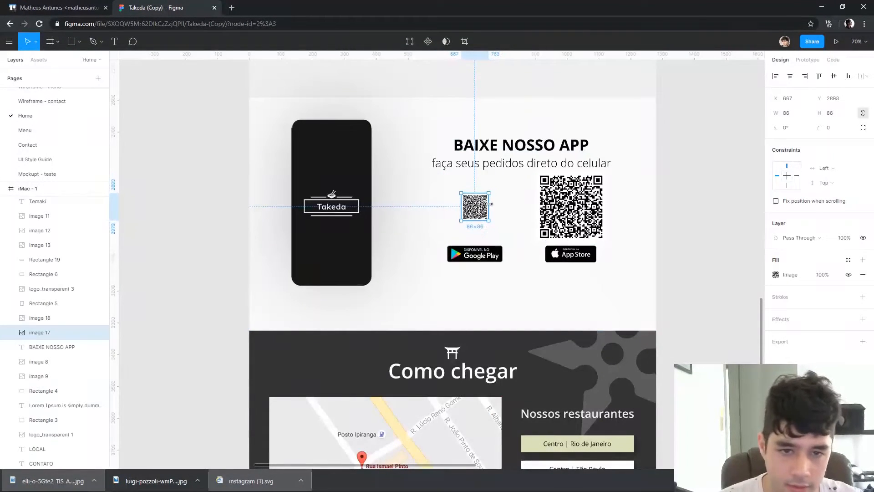
click(602, 203)
drag(606, 202, 587, 201)
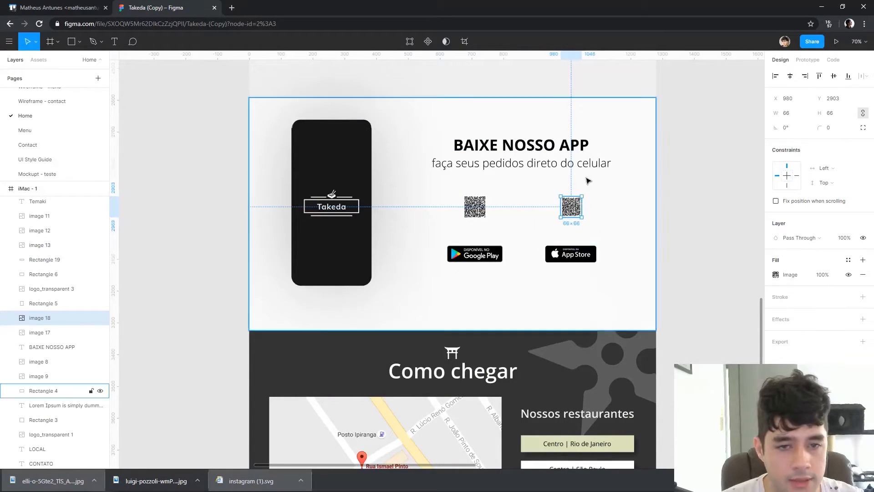
Resize the App Store QR code to 76 by 76 and place it beside the Google Play one with a 14 px gap
ctrl+scroll(522, 205, up, 5)
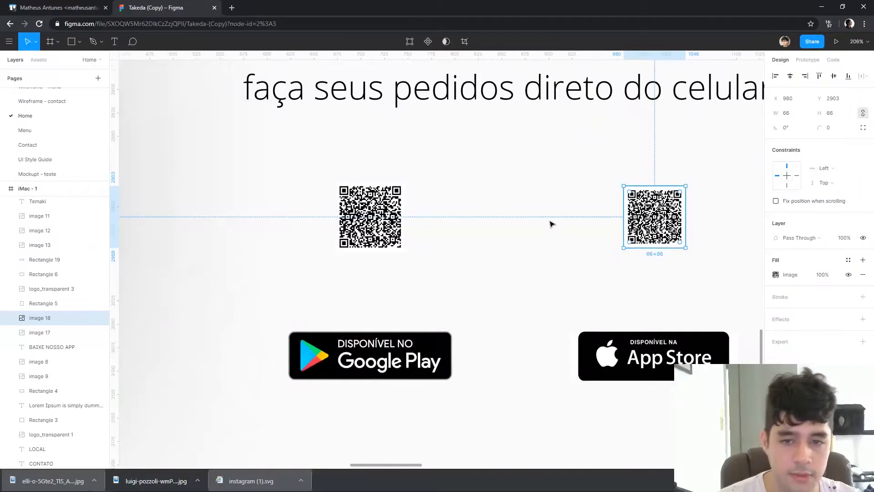
key(Delete)
key(ctrl+z)
drag(465, 216, 454, 216)
scroll(517, 205, down, 3)
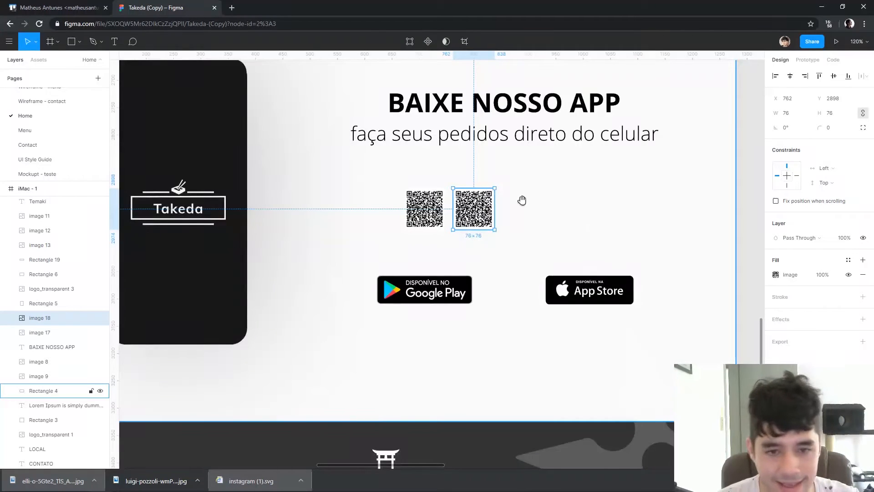
drag(522, 200, 555, 226)
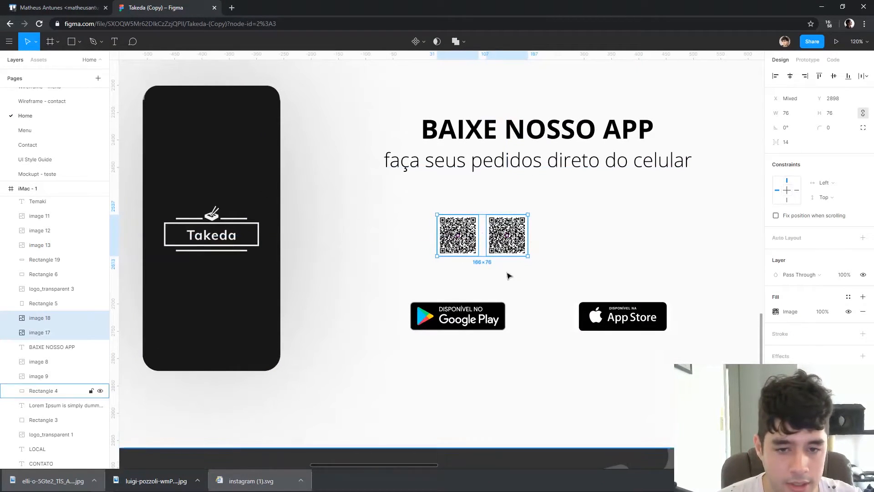
Delete the Google Play and App Store badges below the QR codes
click(486, 306)
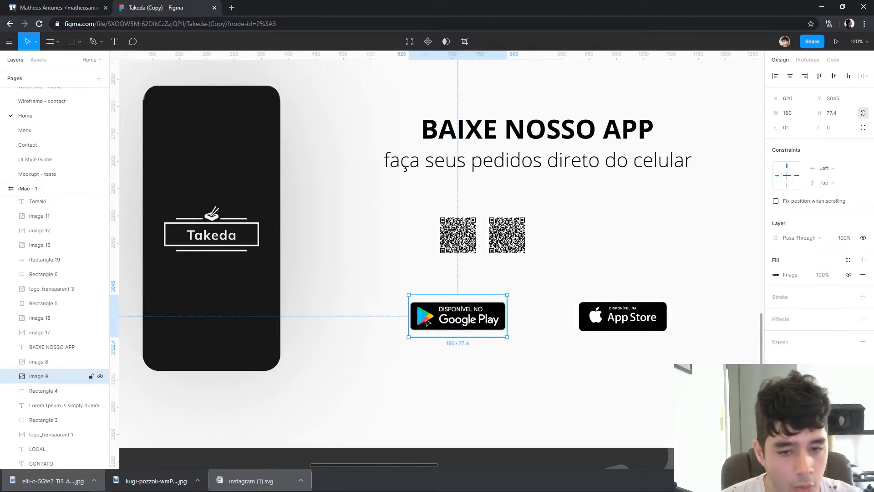
scroll(426, 320, up, 5)
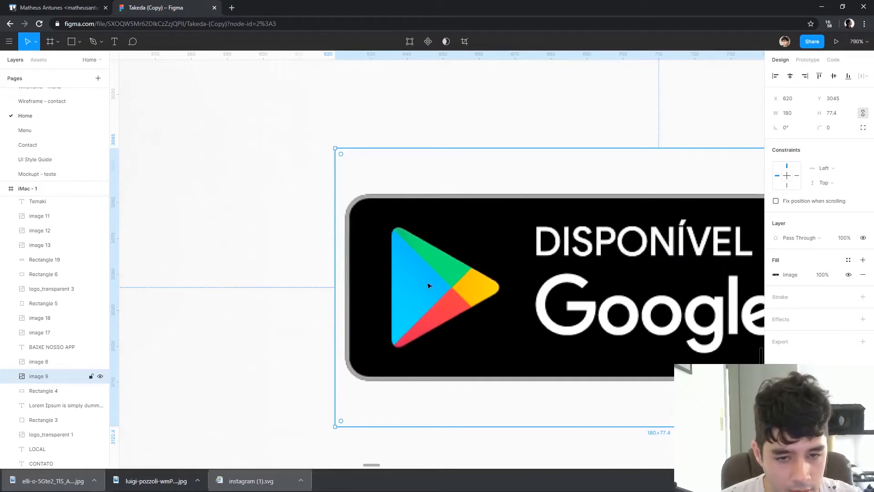
scroll(414, 283, down, 4)
scroll(546, 273, right, 5)
scroll(649, 268, down, 3)
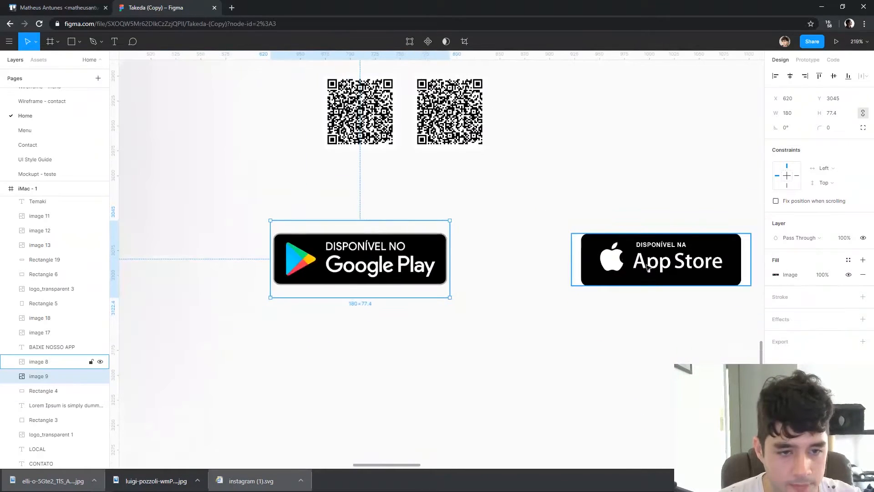
shift+click(649, 267)
key(Delete)
Draw a 25 by 25 grey square below the first QR code and duplicate it alongside with a 6 px gap
key(r)
mouse_move(335, 172)
mouse_down()
mouse_move(360, 196)
mouse_move(371, 190)
mouse_up()
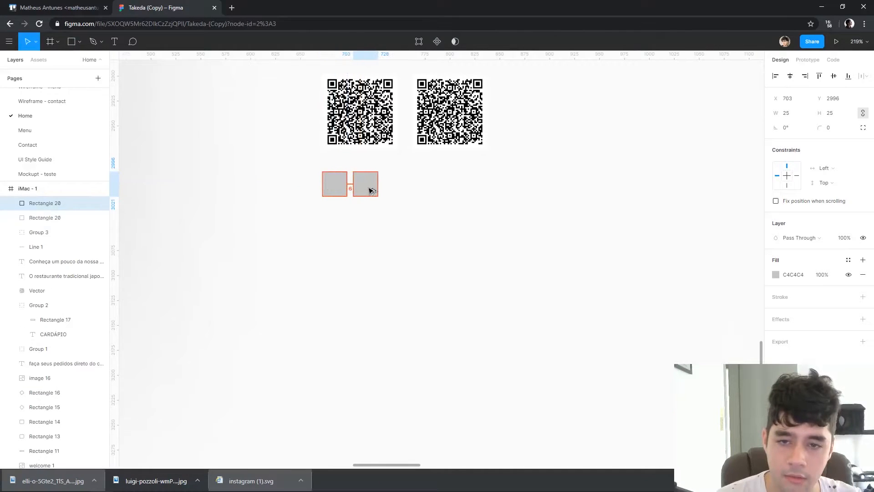
scroll(391, 196, down, 3)
scroll(452, 276, up, 4)
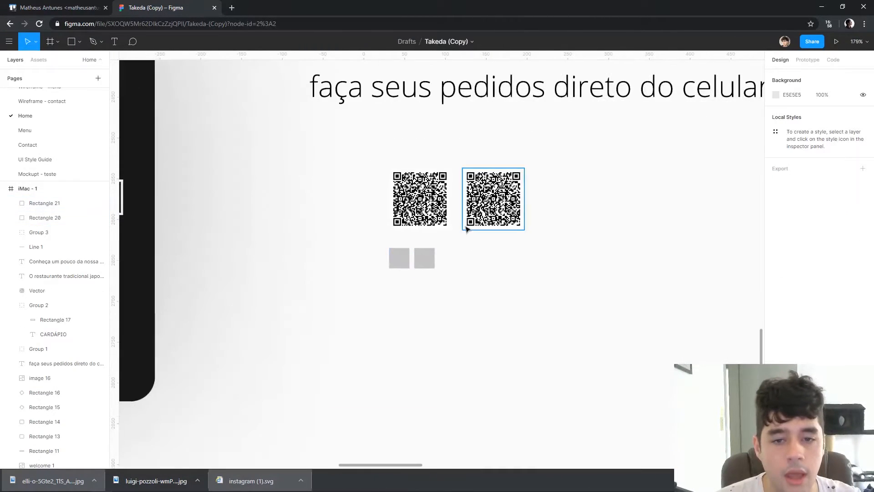
Move the second QR code slightly closer to the first and select the second grey square
click(479, 214)
drag(478, 214, 476, 214)
click(432, 260)
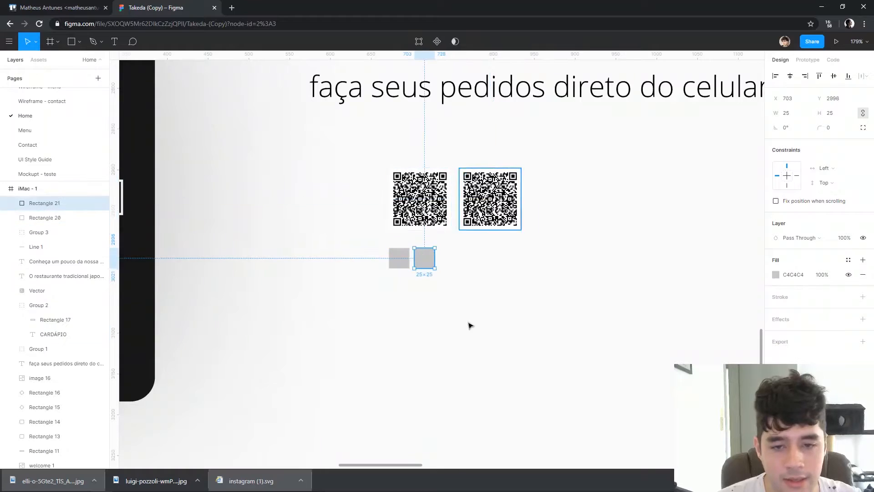
Centre the grey squares under their QR codes and move the codes and squares to the subtitle's left edge
mouse_move(413, 264)
mouse_down()
mouse_move(486, 256)
mouse_move(421, 258)
mouse_up()
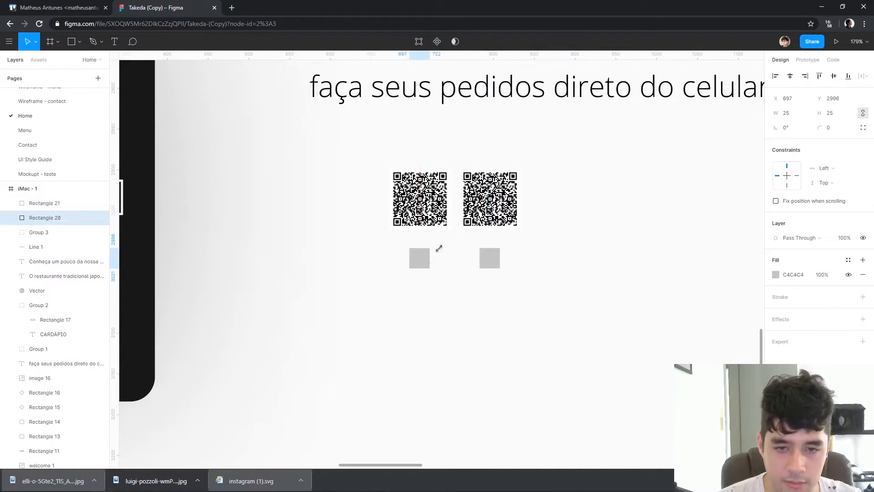
scroll(559, 201, down, 3)
drag(568, 217, 451, 232)
shift+click(495, 269)
shift+click(487, 241)
shift+click(455, 241)
Left-align the "BAIXE NOSSO APP" heading with the subtitle "faça seus pedidos direto do celular"
click(509, 171)
shift+click(531, 146)
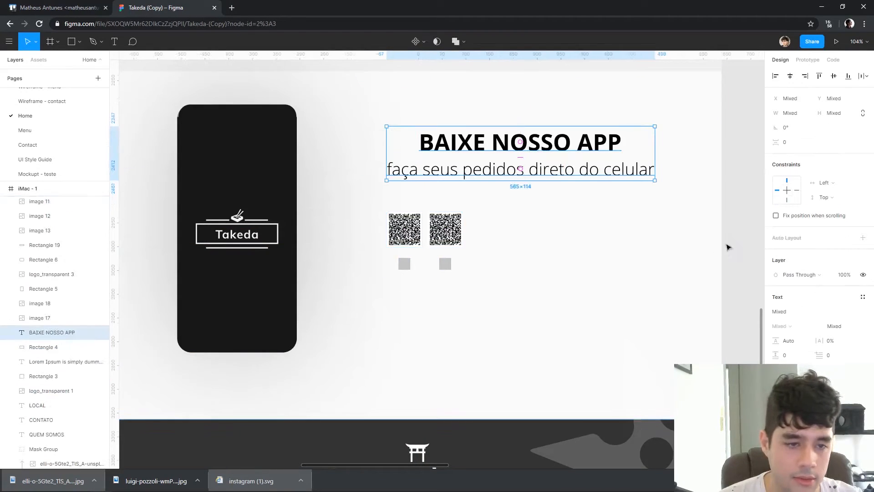
click(774, 77)
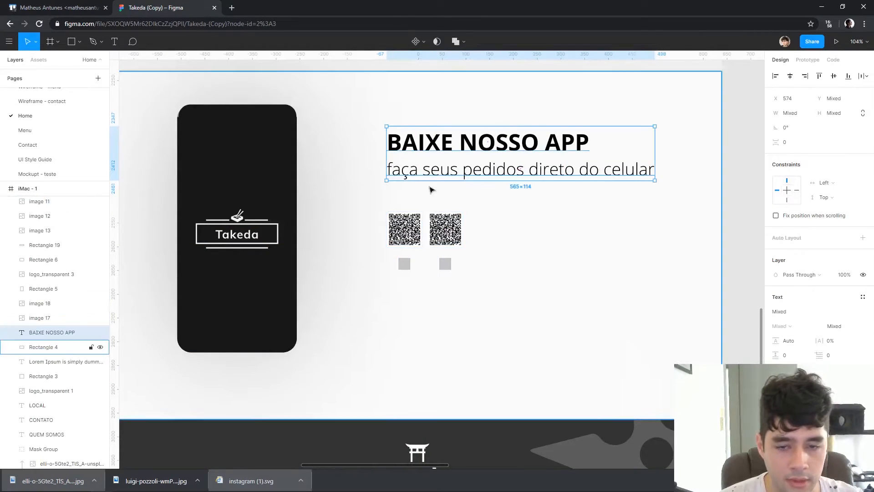
click(697, 240)
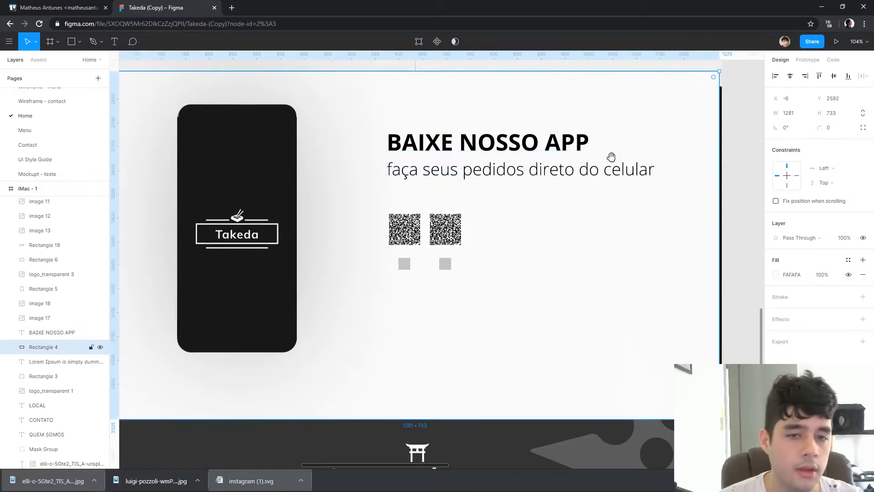
Set the "BAIXE NOSSO APP" heading to Josefin Sans Regular, size 32, matching the "Conheça um pouco da nossa culinária" heading
scroll(537, 273, down, 5)
drag(462, 243, 383, 335)
scroll(385, 135, up, 2)
click(385, 141)
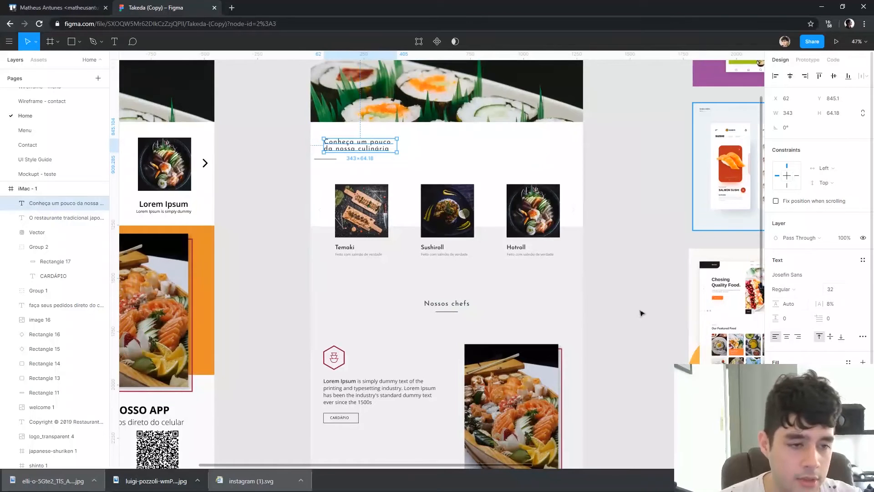
scroll(692, 313, down, 5)
click(478, 316)
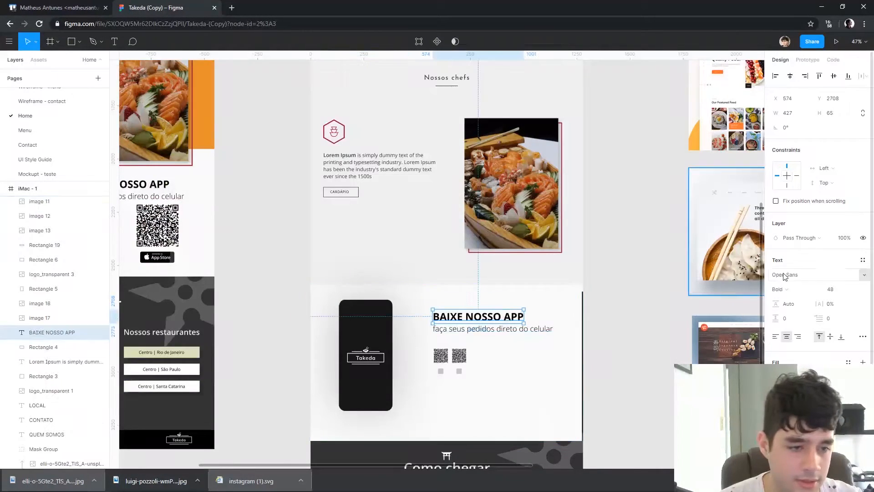
click(779, 275)
text(Jo)
key(Return)
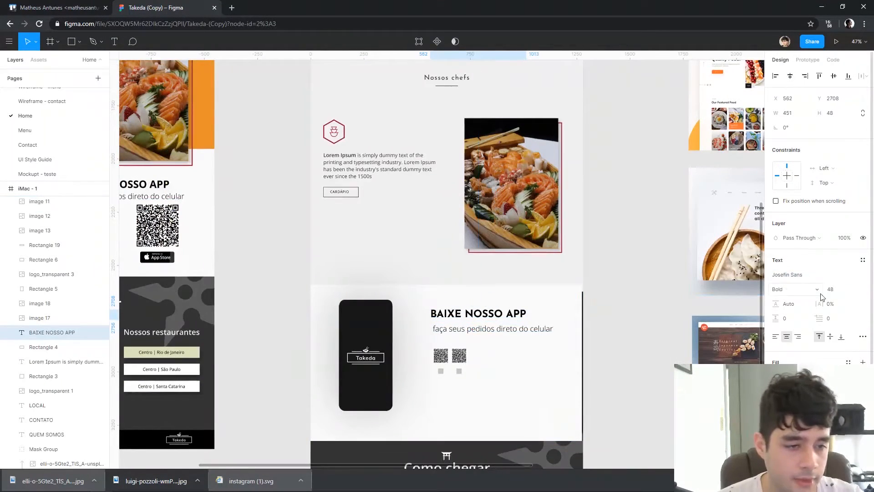
text(32)
key(Return)
click(595, 338)
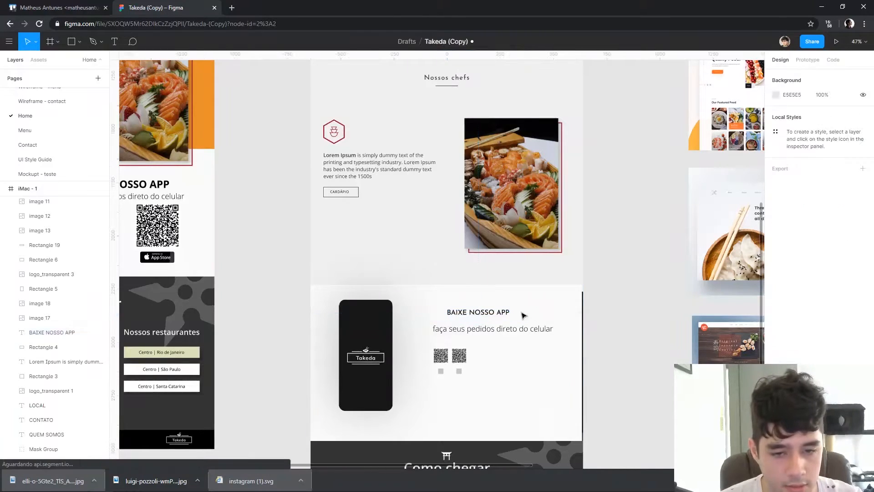
Move the "BAIXE NOSSO APP" heading left above the QR codes and delete the subtitle below it
click(494, 318)
drag(527, 321, 495, 320)
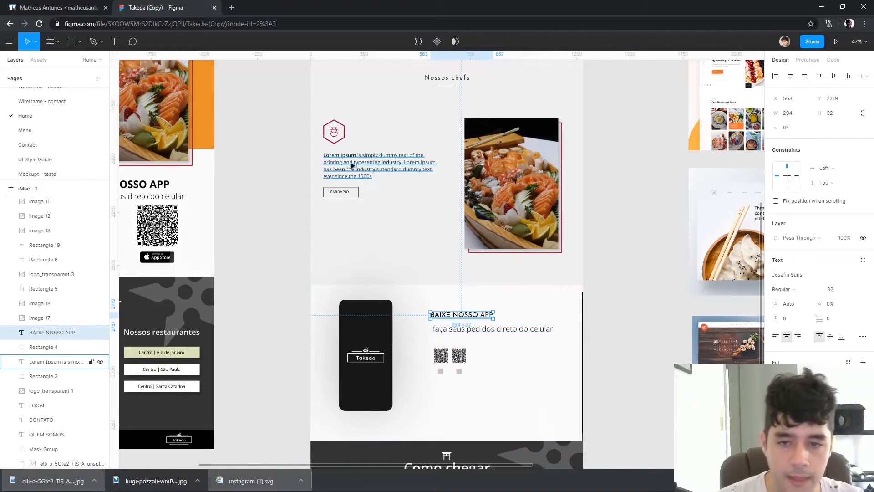
click(493, 328)
key(Delete)
drag(359, 163, 523, 338)
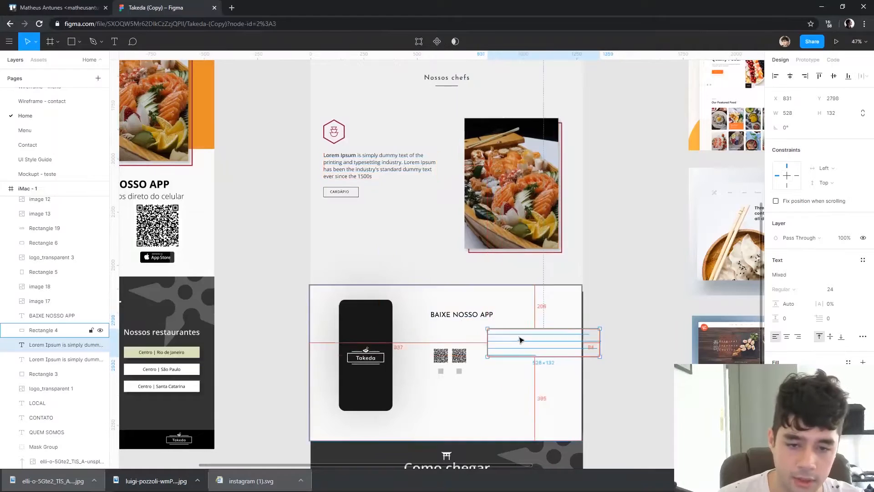
double_click(517, 340)
key(ctrl+z)
key(ctrl+z)
key(ctrl+z)
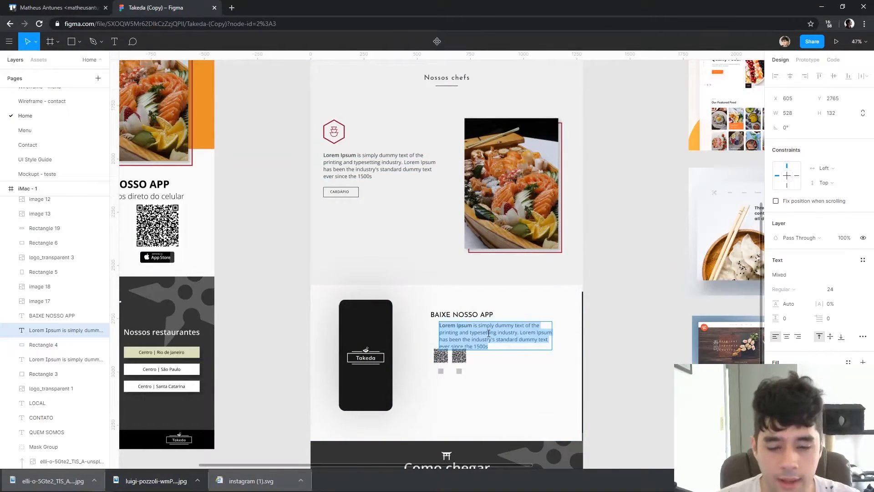
Add a paragraph reading "Através do nosso app você poderá ver todo nosso cardápio e agnedar pedidos" and align it under the app heading
text(At)
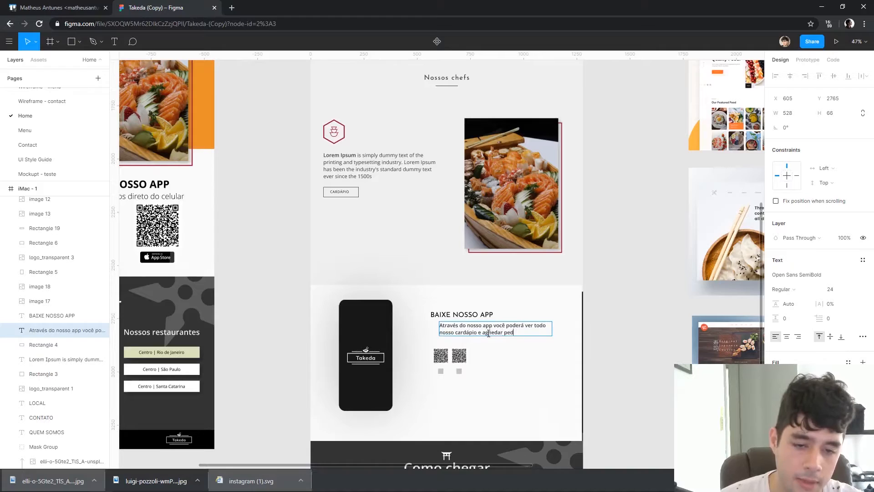
text(s)
click(523, 374)
click(591, 335)
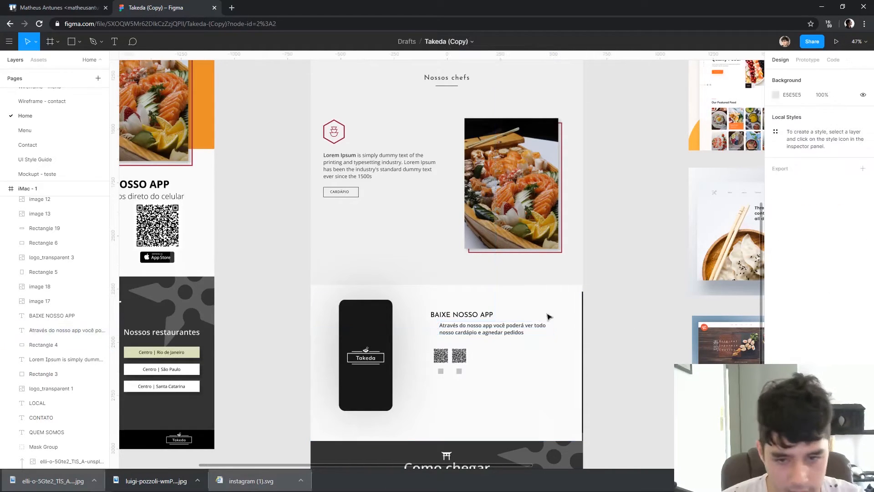
drag(477, 337, 466, 337)
Move the QR codes and grey squares together up beneath the paragraph, flush with its left edge
shift+click(440, 357)
shift+click(458, 356)
click(541, 413)
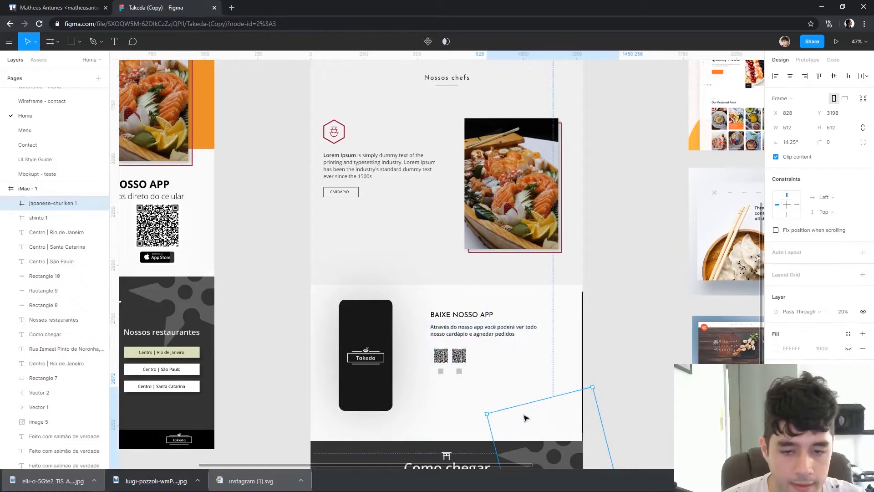
scroll(427, 377, up, 5)
click(473, 314)
shift+click(531, 302)
shift+click(479, 355)
shift+click(544, 359)
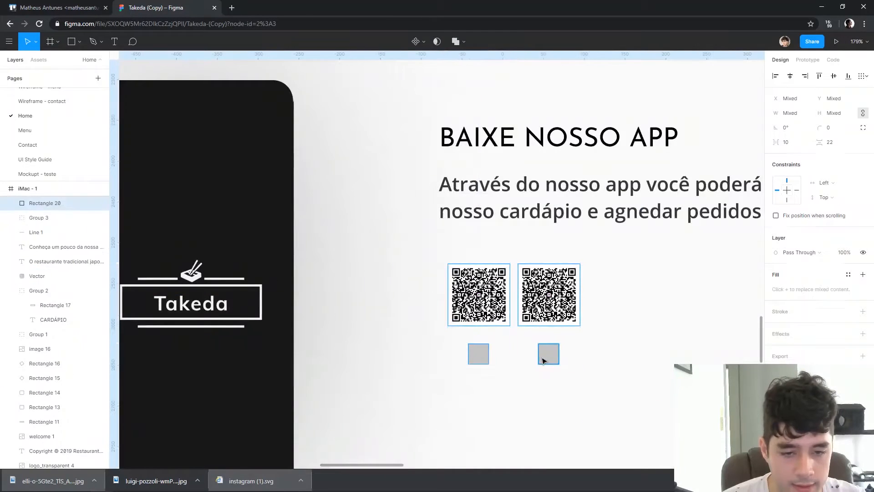
drag(545, 359, 532, 337)
Move the app heading, paragraph, QR codes and grey squares as one block closer to the phone
shift+click(548, 211)
shift+click(559, 141)
scroll(528, 151, down, 3)
drag(538, 141, 515, 132)
scroll(637, 227, down, 3)
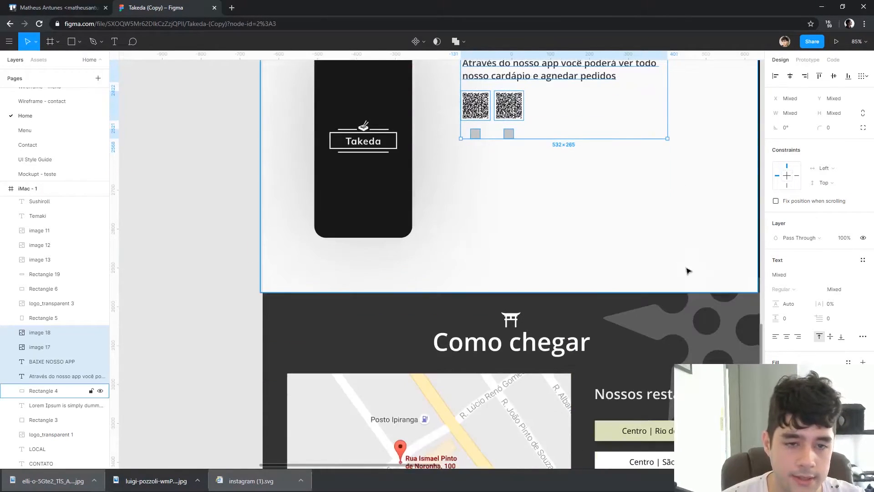
scroll(614, 245, up, 2)
scroll(568, 237, right, 4)
scroll(548, 234, down, 3)
Extend the iMac - 1 frame downward to make room below the footer
click(641, 238)
drag(611, 211, 599, 242)
scroll(599, 242, down, 4)
drag(599, 395, 562, 385)
drag(489, 107, 480, 305)
click(416, 115)
drag(515, 462, 497, 230)
drag(483, 316, 483, 370)
Move the "Como chegar" section and footer down to the frame's bottom and extend the app section's background to 911 high
click(559, 348)
drag(560, 342, 396, 228)
drag(473, 266, 474, 318)
click(469, 221)
drag(469, 228, 469, 247)
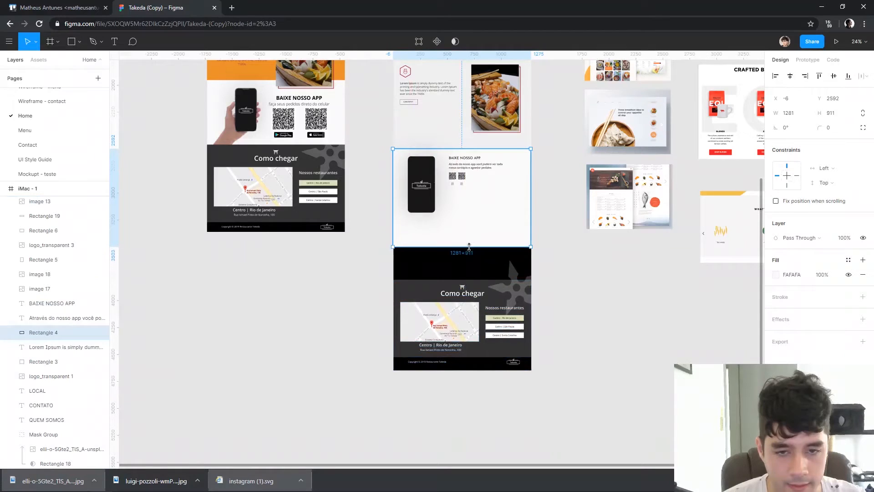
drag(598, 204, 585, 208)
key(ctrl+z)
click(547, 196)
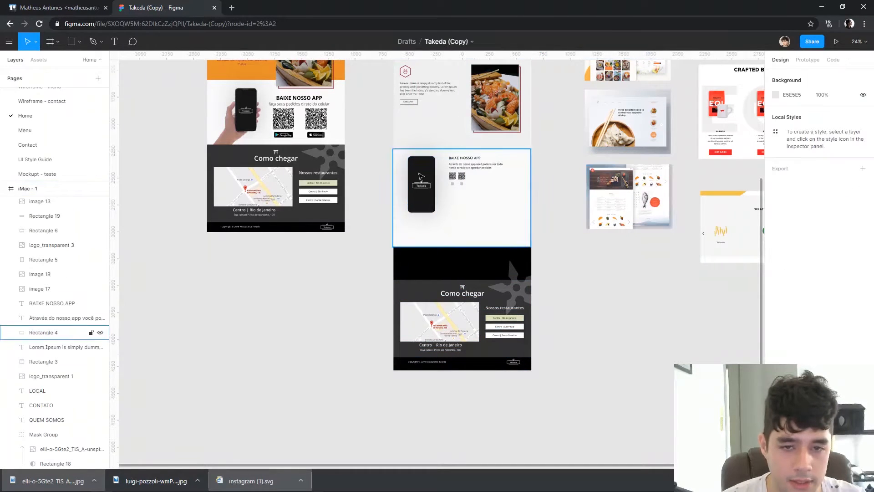
Examine the layout of the app section's heading, paragraph, QR codes and squares against the enlarged background
scroll(428, 164, up, 5)
click(519, 151)
shift+click(517, 171)
shift+click(489, 203)
shift+click(516, 205)
shift+click(516, 227)
shift+click(488, 226)
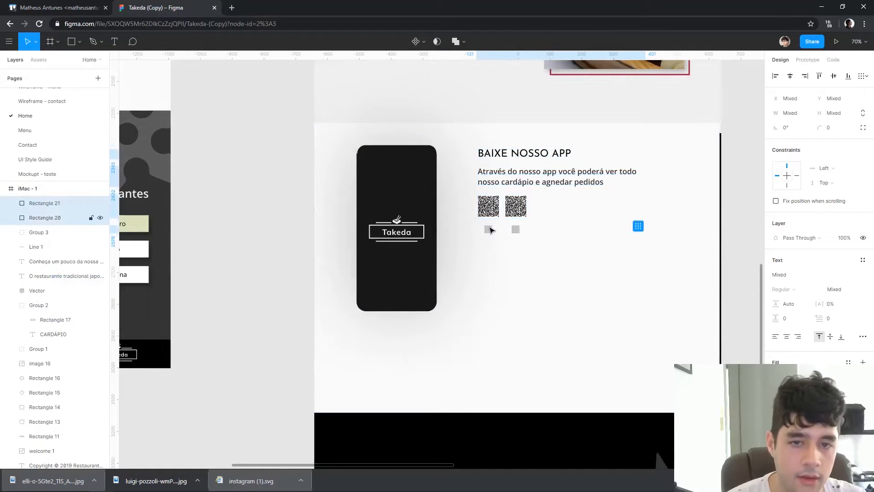
scroll(728, 175, down, 3)
scroll(724, 184, up, 1)
scroll(723, 184, right, 1)
click(692, 201)
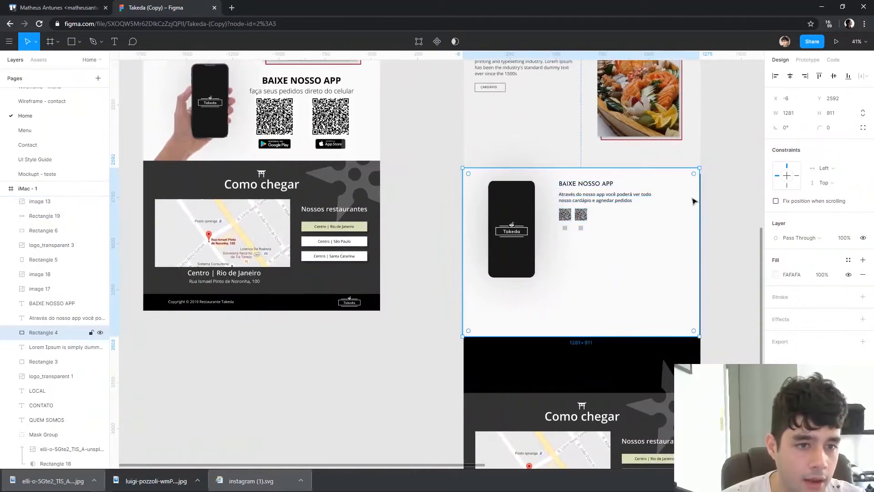
click(738, 207)
scroll(693, 250, up, 1)
scroll(692, 250, right, 1)
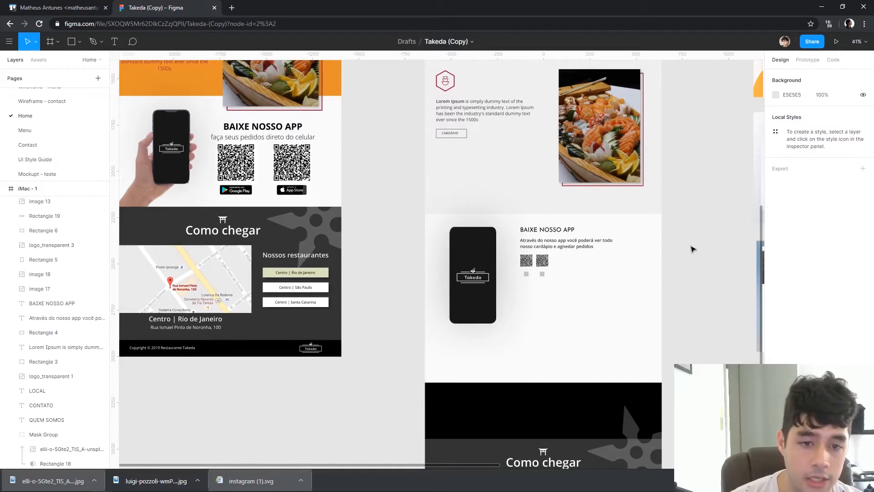
Examine the "Como chegar" section with its restaurant buttons and shuriken graphic
scroll(692, 249, down, 5)
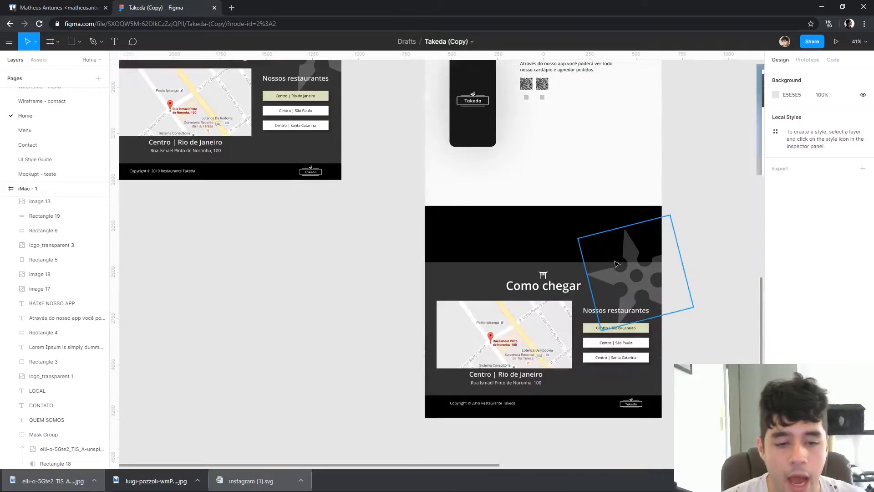
scroll(665, 264, right, 4)
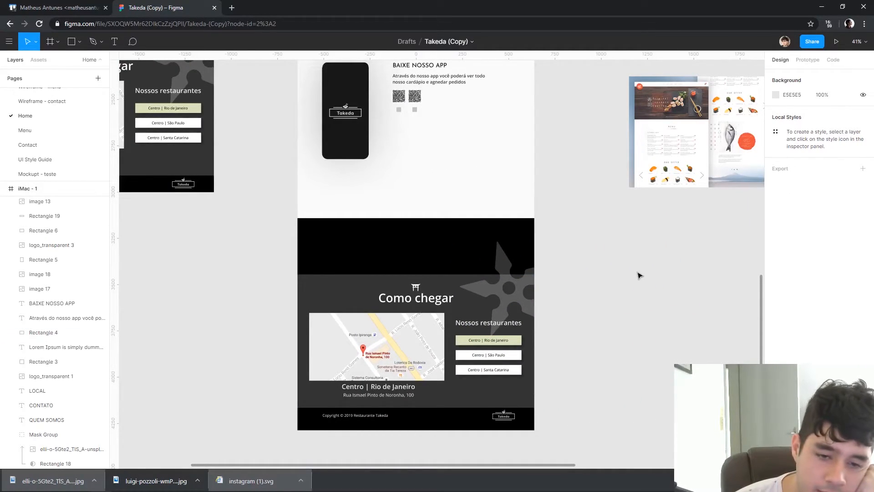
scroll(360, 421, up, 5)
click(632, 284)
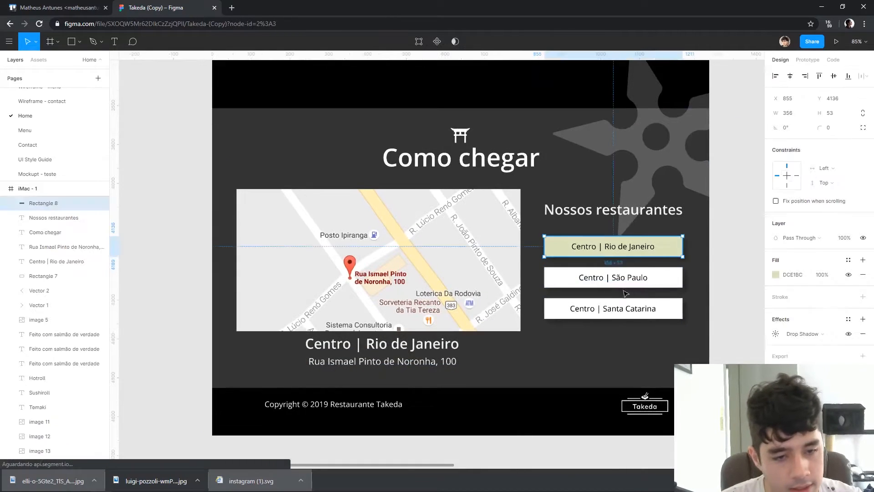
click(630, 248)
click(676, 304)
click(688, 222)
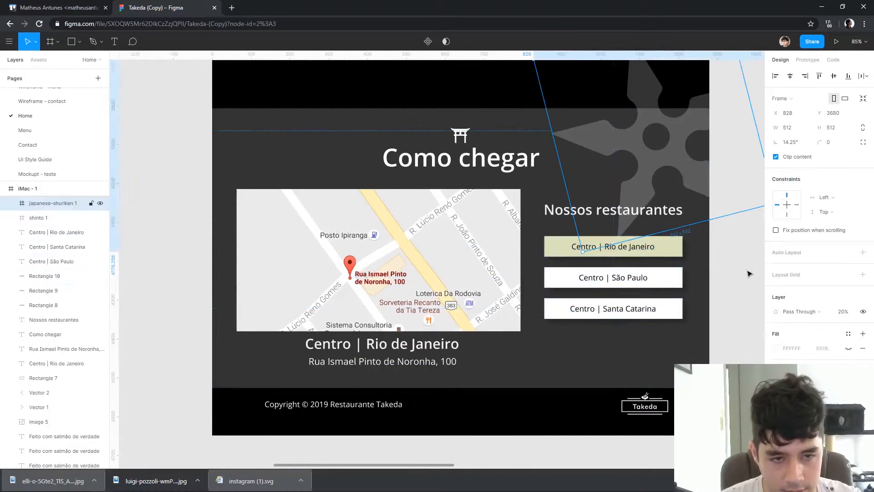
click(730, 292)
Set the "Nossos restaurantes" heading to size 32 and align it with the left edge of the restaurant buttons
click(617, 217)
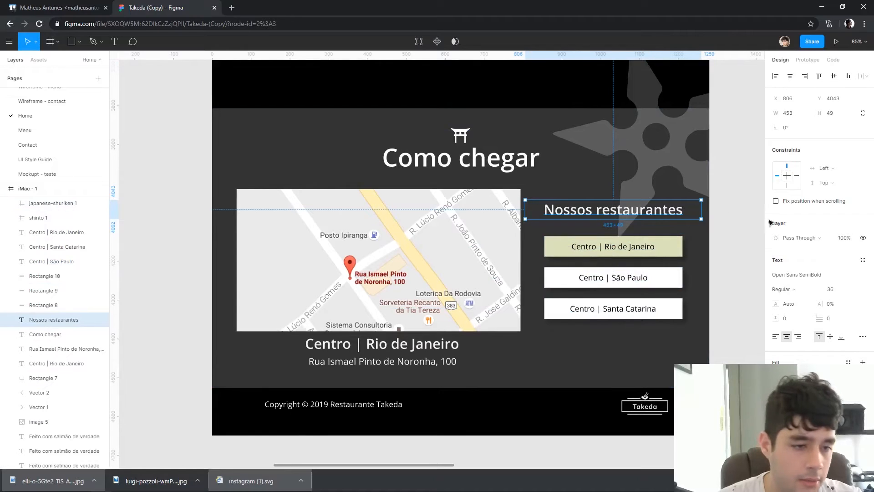
click(831, 290)
text(32)
key(Return)
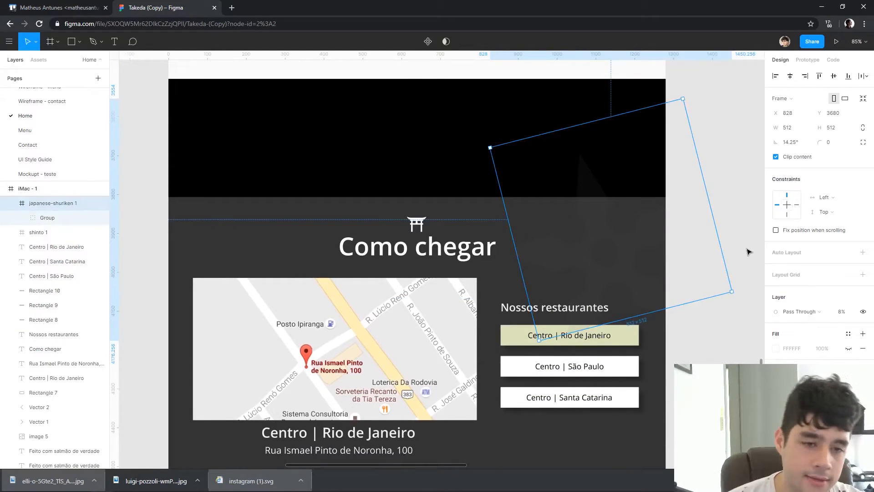
Delete the shuriken graphic from the "Como chegar" section
key(Delete)
scroll(749, 252, down, 5)
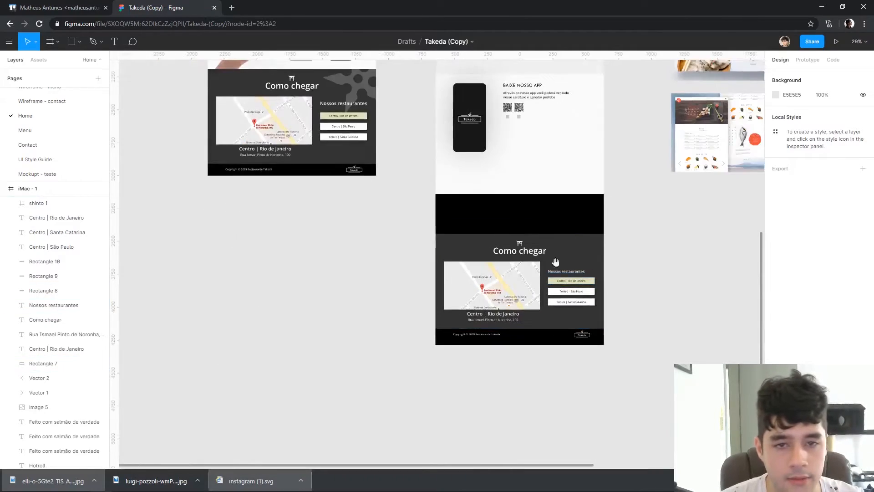
Review the redesigned Home page from the hero and carousel through to the "Como chegar" section
scroll(562, 247, up, 3)
drag(388, 135, 353, 286)
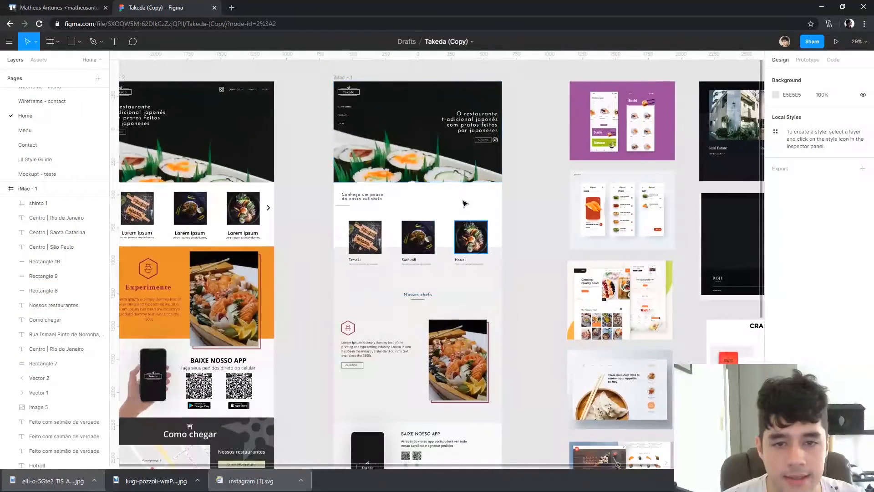
scroll(468, 209, down, 3)
scroll(391, 182, up, 7)
scroll(319, 291, up, 3)
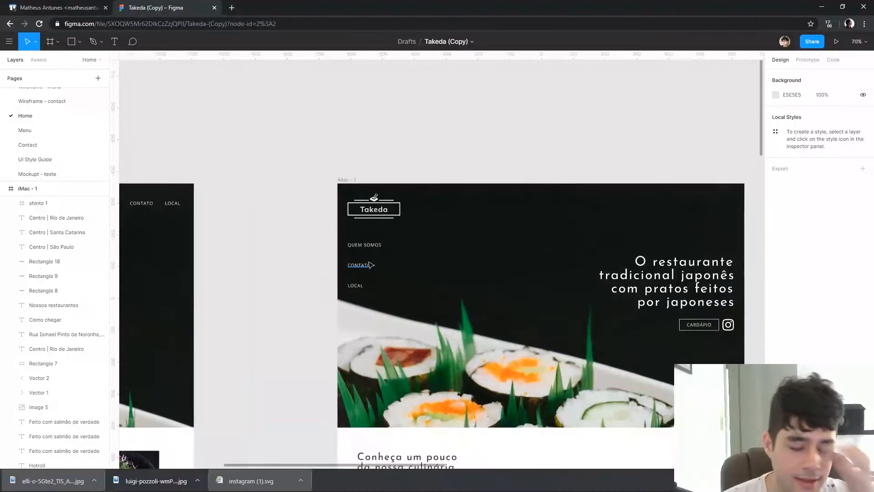
scroll(255, 238, down, 4)
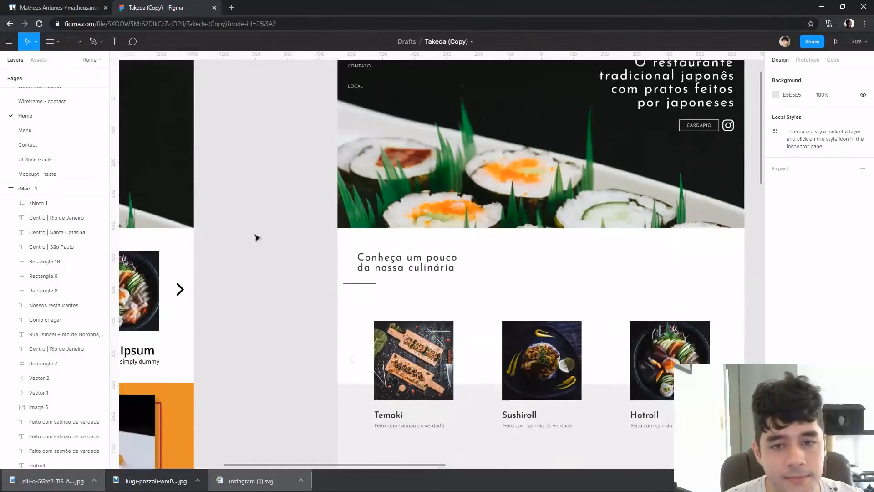
scroll(247, 226, up, 4)
scroll(245, 234, down, 6)
scroll(246, 235, down, 15)
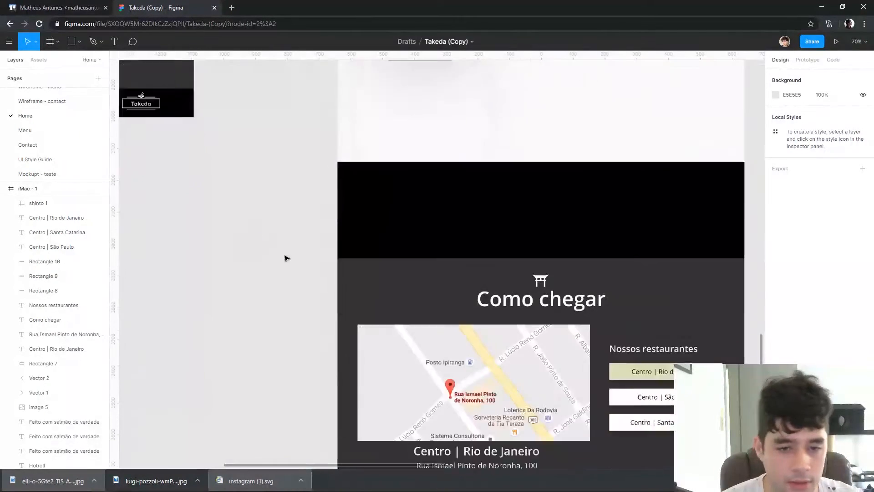
scroll(511, 349, right, 1)
scroll(546, 282, up, 2)
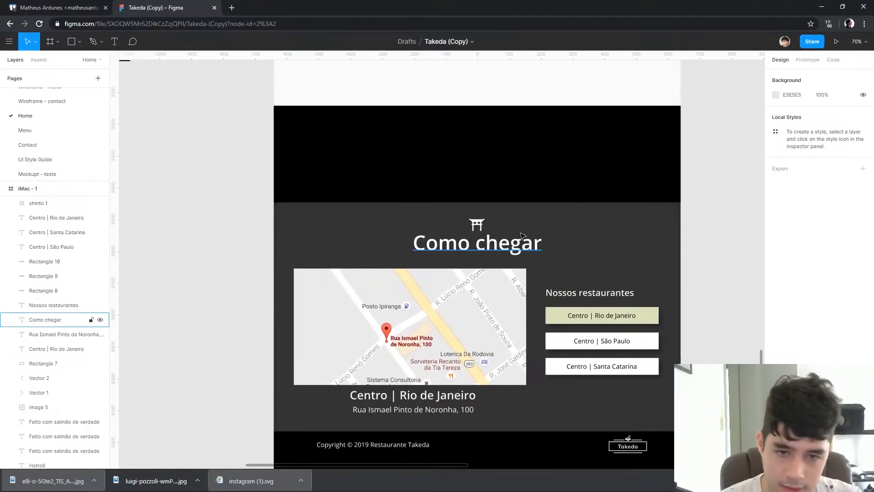
Replace the "Como chegar" title and its torii icon with a copy of the "Conheça um pouco da nossa culinária" heading
click(510, 244)
scroll(569, 271, up, 2)
scroll(569, 271, up, 10)
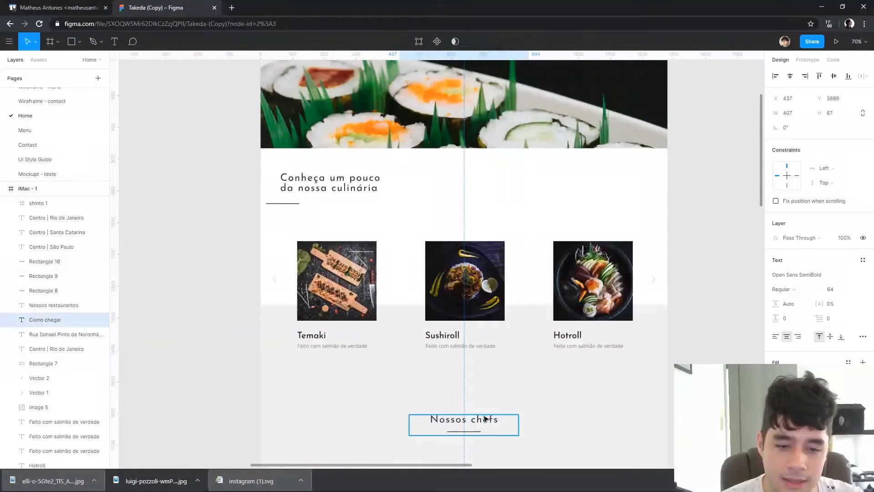
click(485, 418)
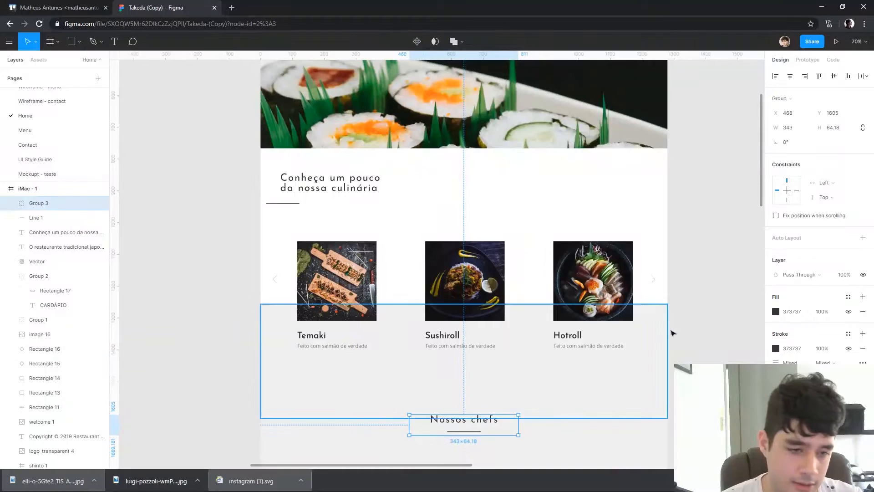
click(332, 186)
scroll(519, 144, down, 15)
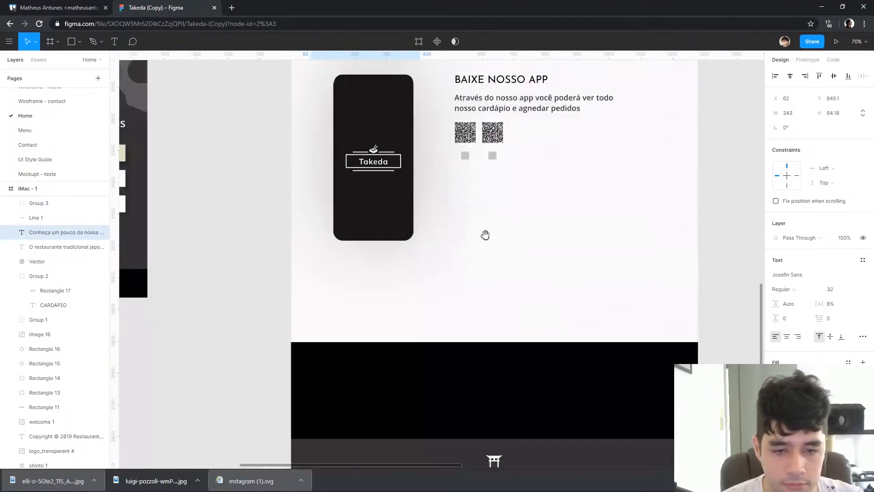
click(460, 209)
key(Escape)
click(461, 209)
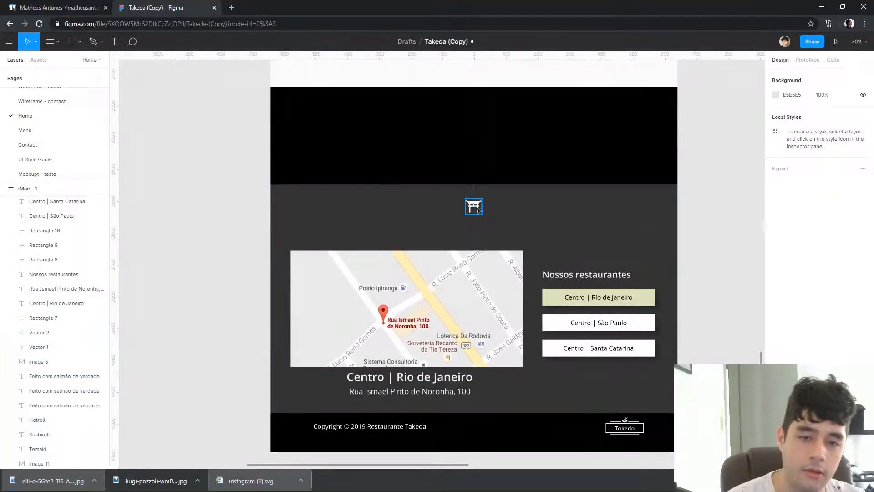
key(ctrl+v)
drag(368, 93, 497, 228)
Delete the dark grey background rectangle behind the map section
click(491, 279)
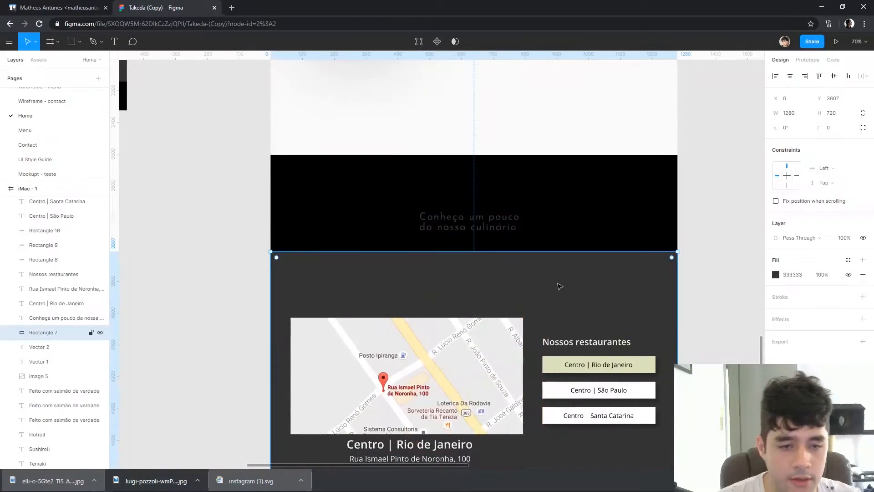
key(Delete)
scroll(472, 141, down, 1)
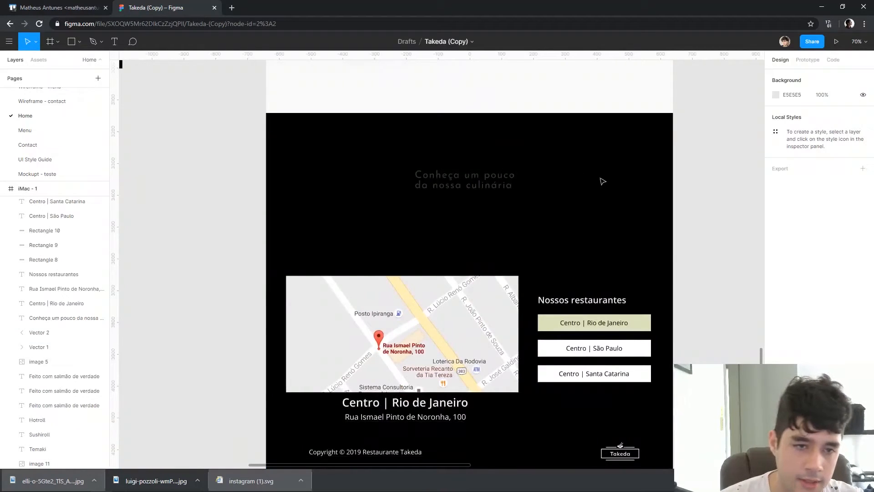
Add a 1280 × 1146 background rectangle filled with 373737 behind the map section's content, starting where the black area begins
mouse_move(673, 113)
mouse_down()
mouse_move(611, 259)
mouse_move(267, 421)
mouse_up()
scroll(451, 187, up, 3)
drag(454, 178, 453, 181)
click(797, 277)
text(3737)
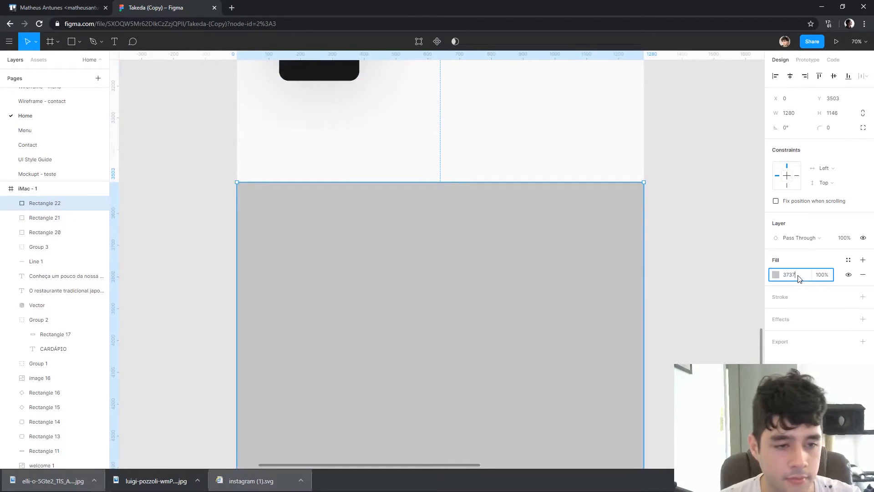
text(37)
key(Return)
right_click(507, 248)
click(592, 270)
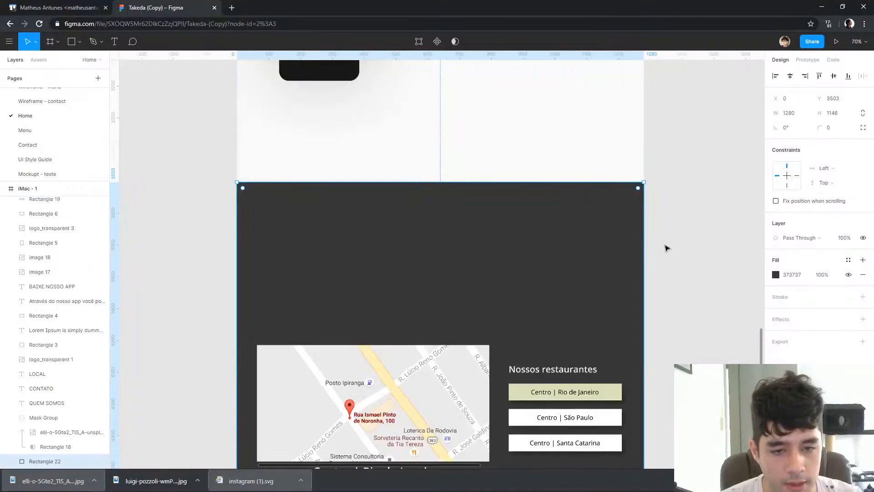
Recolour the copied heading white and change its text to "Venha nos visitar"
scroll(682, 187, down, 3)
click(458, 165)
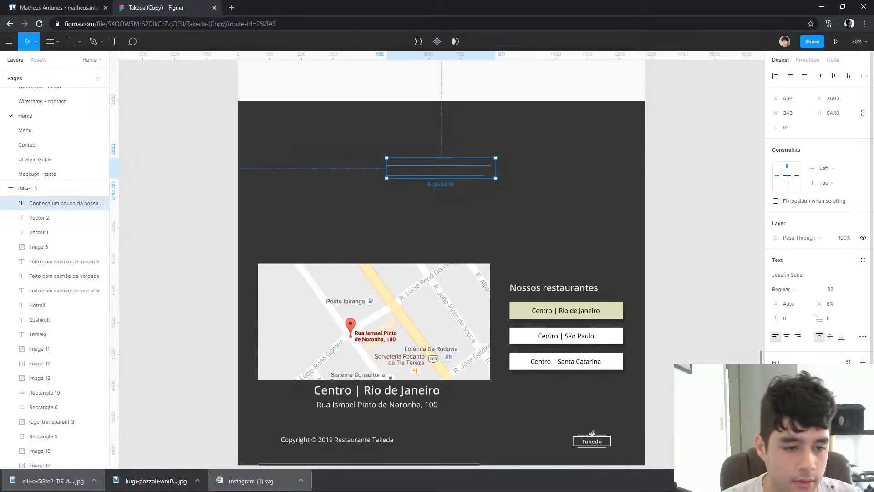
click(777, 377)
drag(692, 300, 549, 136)
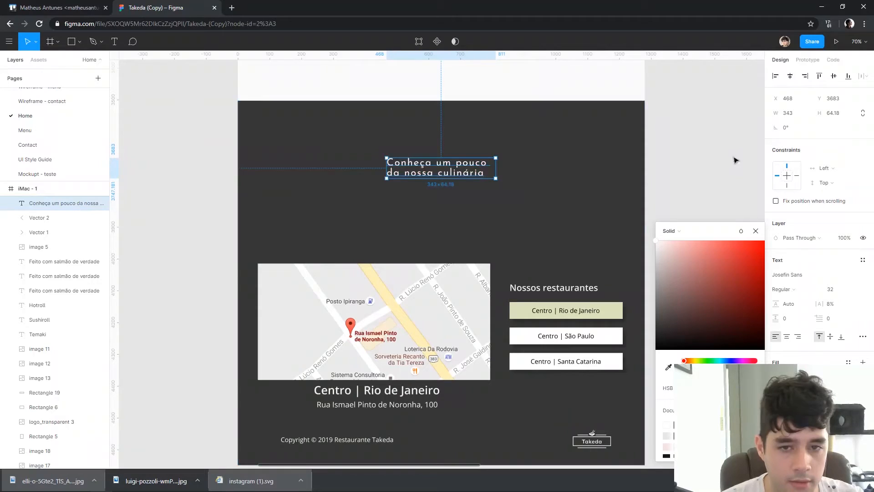
double_click(465, 167)
text(Venha nos visi)
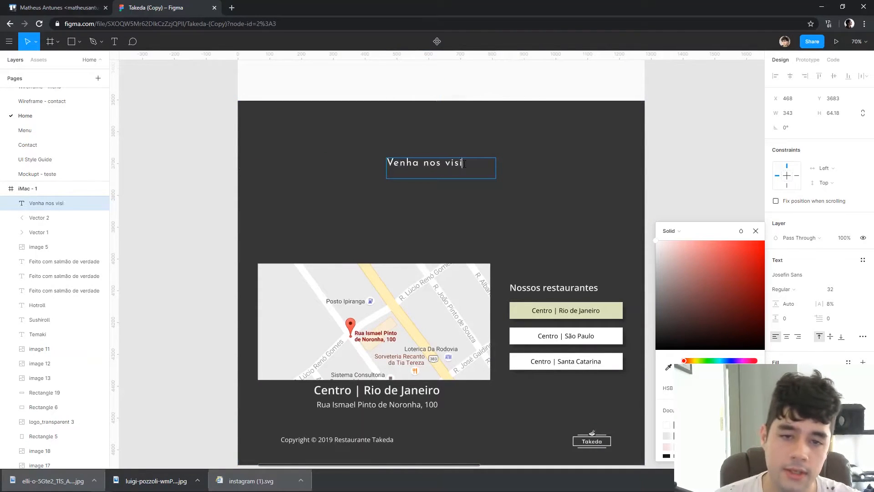
text(tar)
key(Escape)
Fit the "Venha nos visitar" text box to its text and centre the heading horizontally near the dark section's upper edge
double_click(499, 178)
click(713, 143)
drag(445, 165, 459, 121)
click(790, 76)
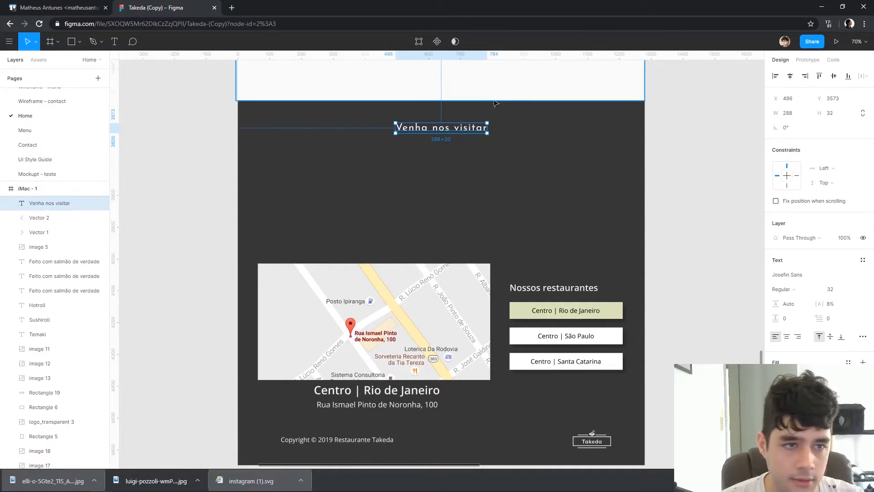
drag(456, 132, 463, 140)
click(681, 263)
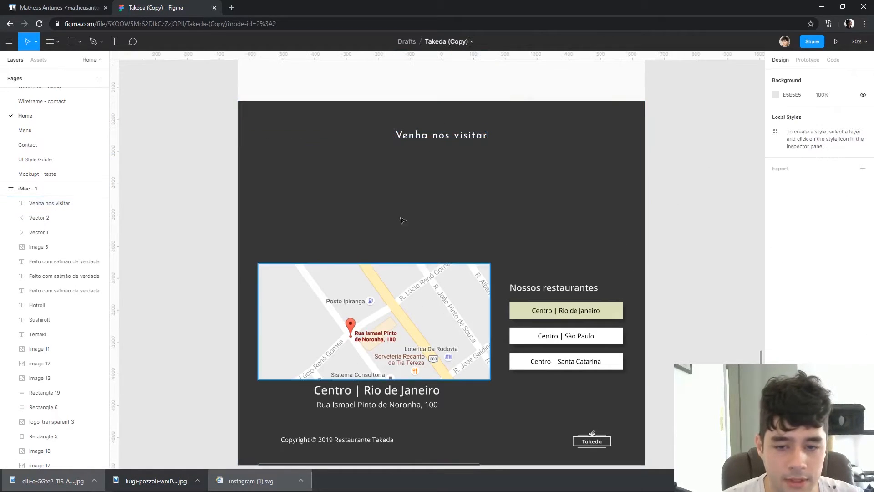
Delete the map image, its "Centro | Rio de Janeiro" caption and address line, and the "Nossos restaurantes" heading
click(352, 324)
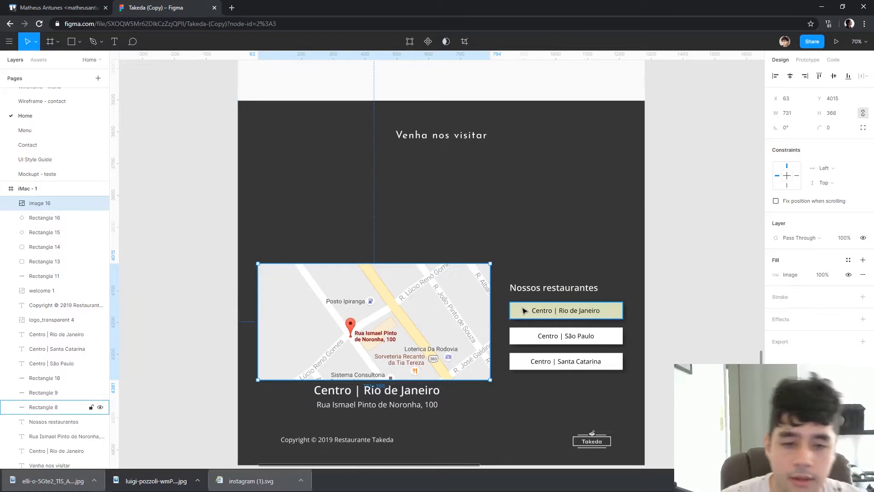
scroll(368, 276, down, 3)
drag(608, 256, 619, 238)
scroll(364, 224, up, 3)
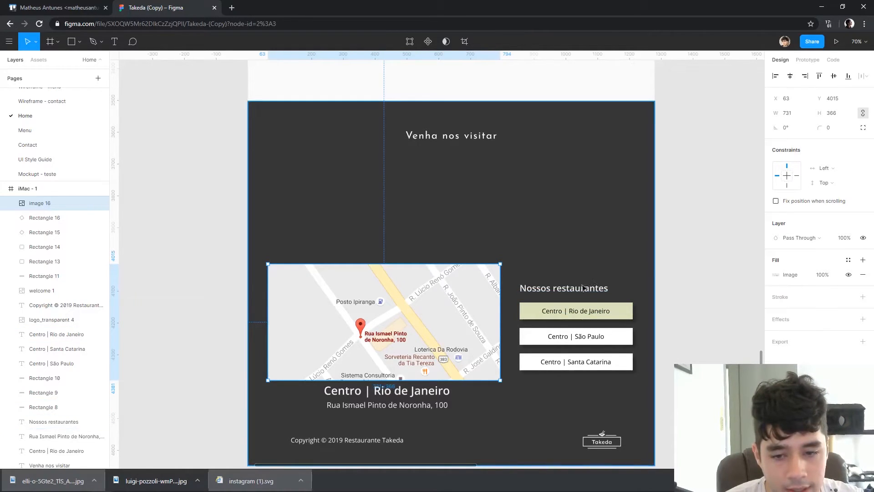
key(Delete)
click(57, 436)
key(Delete)
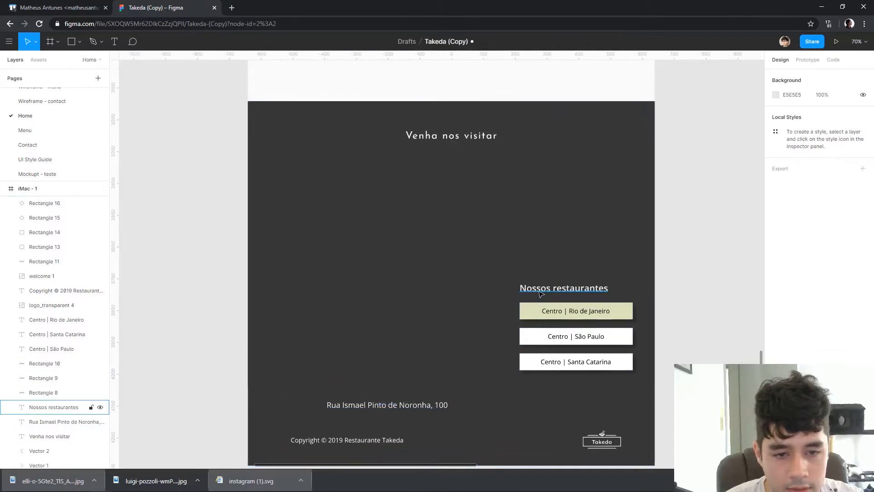
click(541, 293)
key(Delete)
click(405, 405)
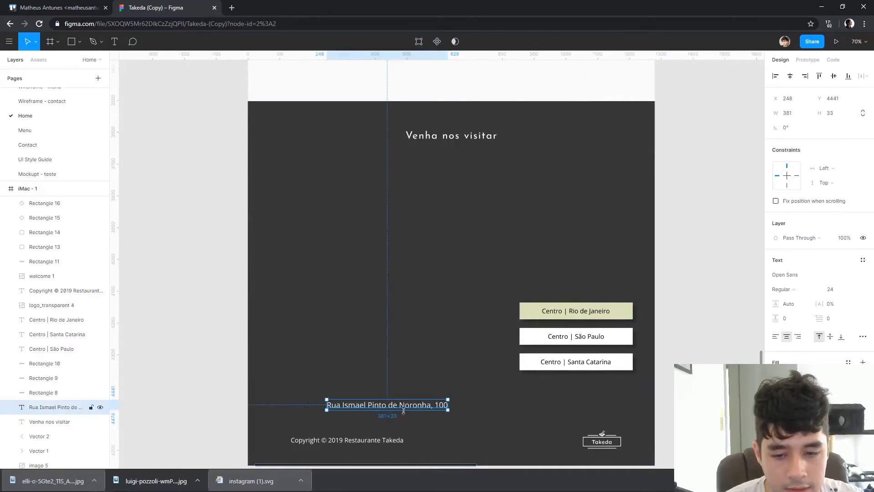
key(Delete)
Delete the three restaurant buttons for Rio de Janeiro, São Paulo and Santa Catarina along with their labels
click(579, 309)
key(Delete)
click(595, 310)
key(Delete)
click(587, 336)
key(Delete)
click(591, 339)
key(Delete)
click(596, 360)
key(Delete)
click(595, 357)
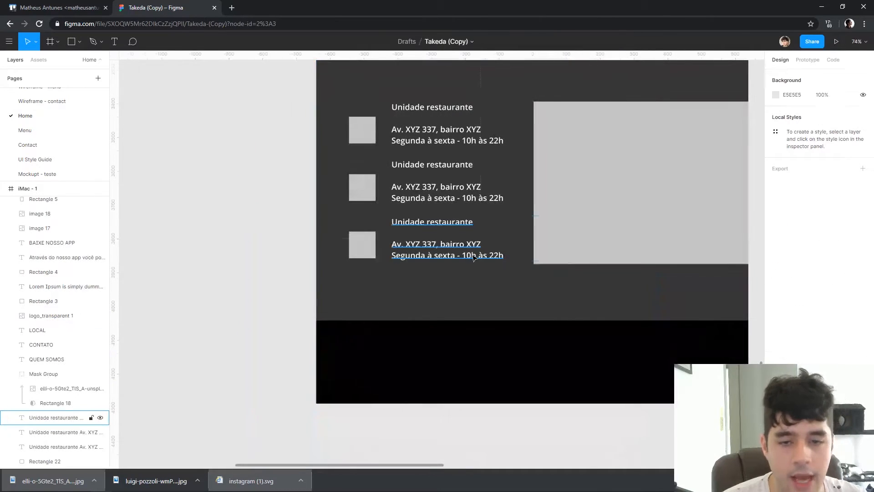
Examine the contact area and footer layout of the ROJU page among the reference images
drag(509, 419, 433, 393)
scroll(432, 393, down, 3)
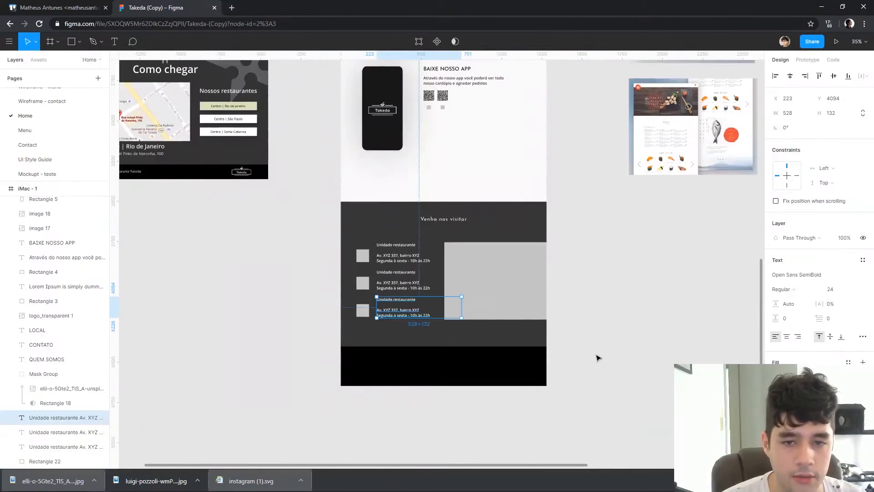
click(587, 361)
drag(648, 297, 456, 338)
drag(597, 289, 387, 330)
drag(609, 154, 572, 261)
drag(571, 173, 585, 241)
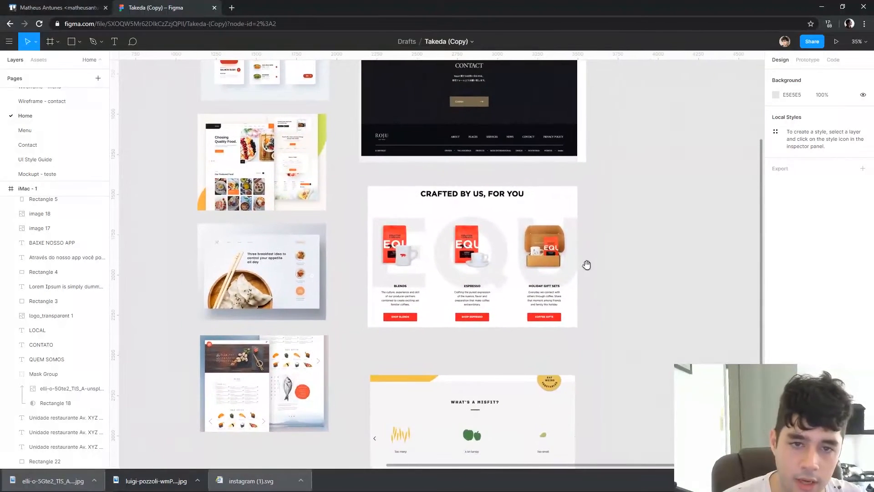
drag(455, 84, 436, 227)
scroll(436, 226, up, 5)
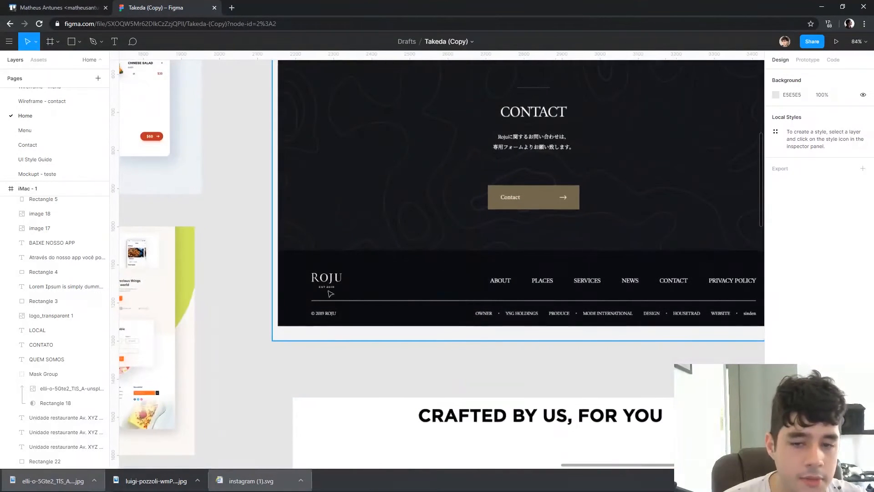
drag(484, 304, 421, 291)
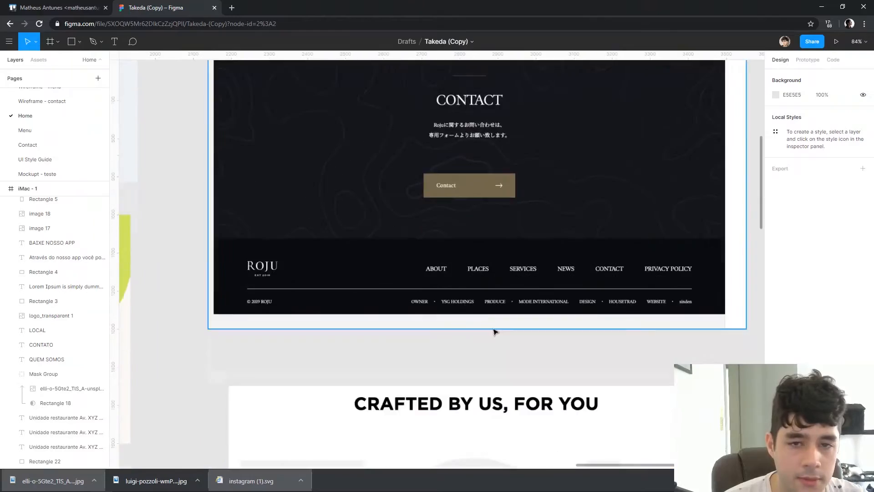
scroll(492, 331, down, 4)
Copy the header's Takeda logo and the QUEM SOMOS, CONTATO and LOCAL links into a row in the black footer
drag(440, 400, 472, 282)
drag(457, 131, 587, 287)
click(385, 148)
mouse_move(384, 177)
mouse_down()
mouse_move(375, 74)
mouse_move(391, 176)
mouse_up()
drag(382, 145, 385, 294)
scroll(385, 294, down, 3)
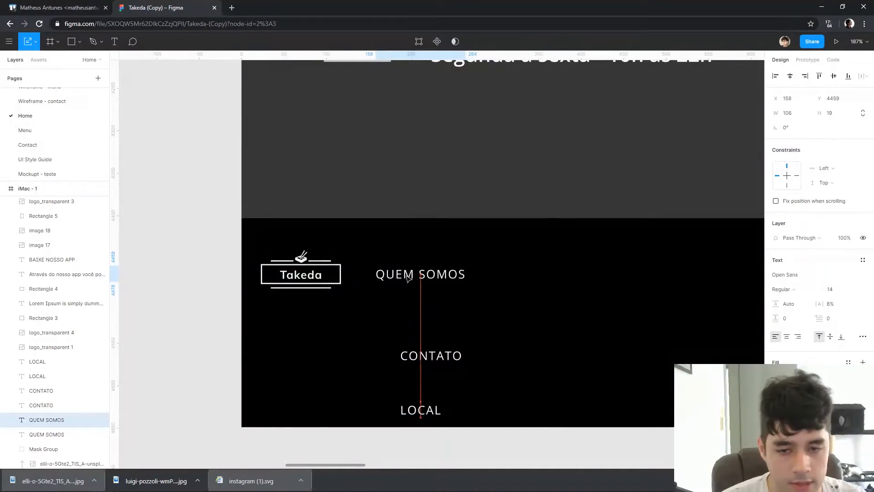
drag(408, 279, 408, 278)
drag(439, 360, 542, 279)
drag(417, 413, 622, 278)
scroll(476, 240, down, 5)
drag(304, 148, 232, 435)
scroll(466, 251, down, 4)
drag(582, 68, 507, 305)
scroll(507, 306, up, 5)
Copy the hero's Instagram icon into the footer and place it below the Takeda logo
click(494, 210)
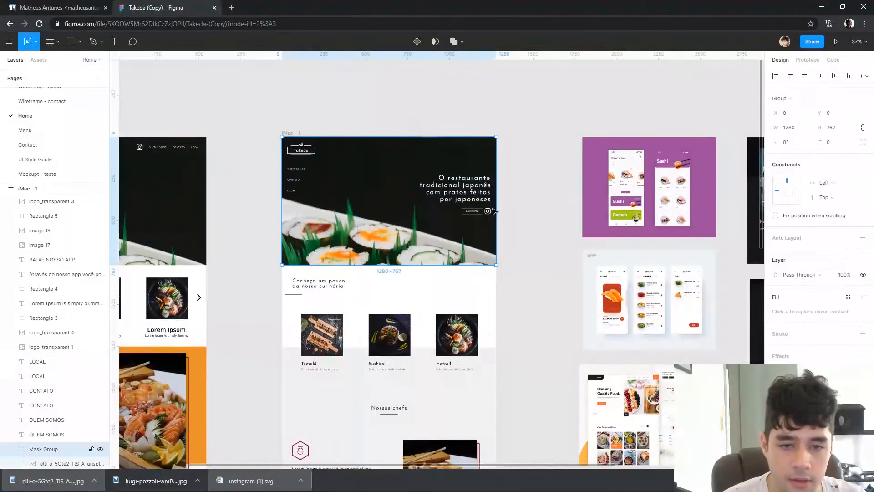
click(487, 211)
key(Escape)
drag(472, 408, 506, 79)
drag(483, 405, 530, 146)
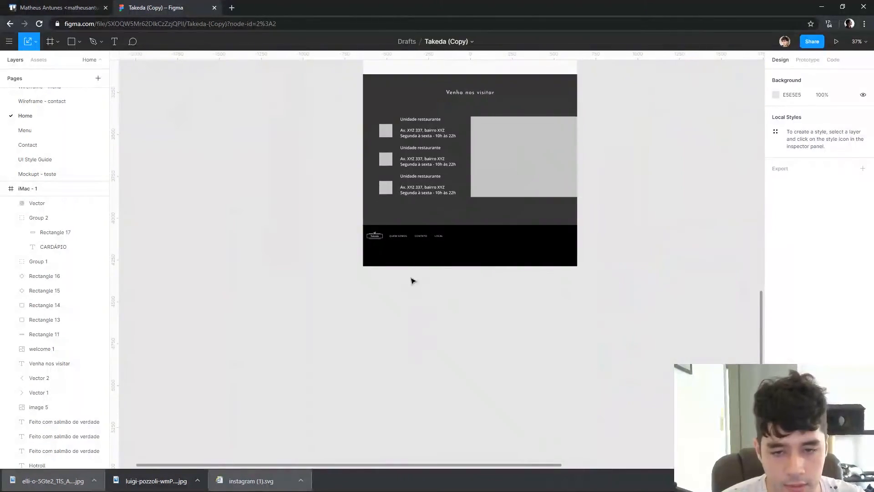
scroll(383, 265, up, 4)
key(ctrl+v)
scroll(449, 336, up, 2)
drag(448, 324, 312, 177)
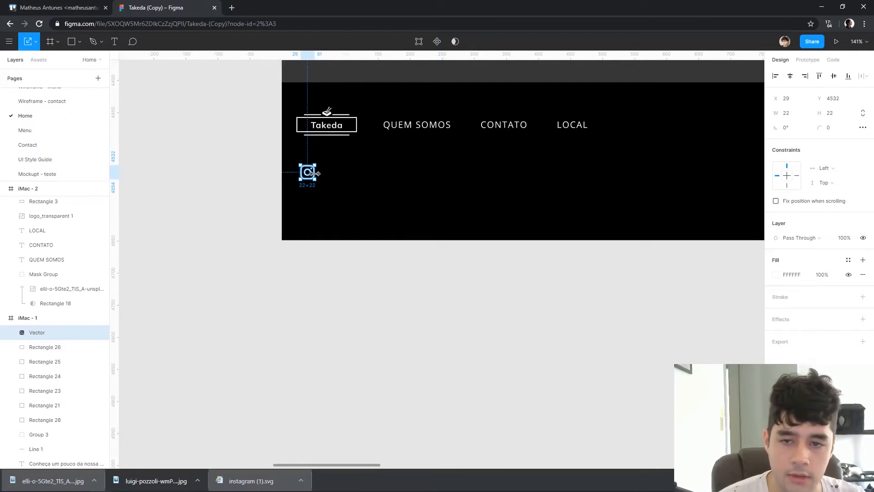
scroll(318, 373, up, 3)
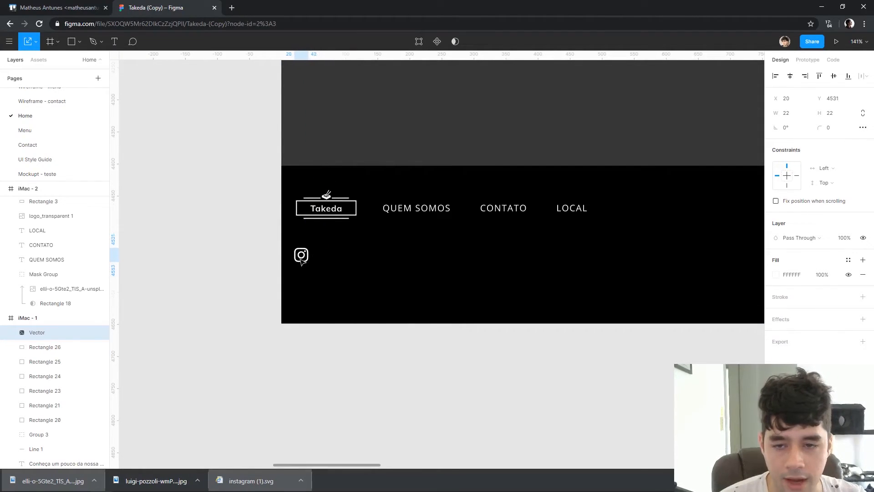
Duplicate the footer's Instagram icon twice to form an evenly spaced row of three, 13 px apart
drag(304, 258, 317, 258)
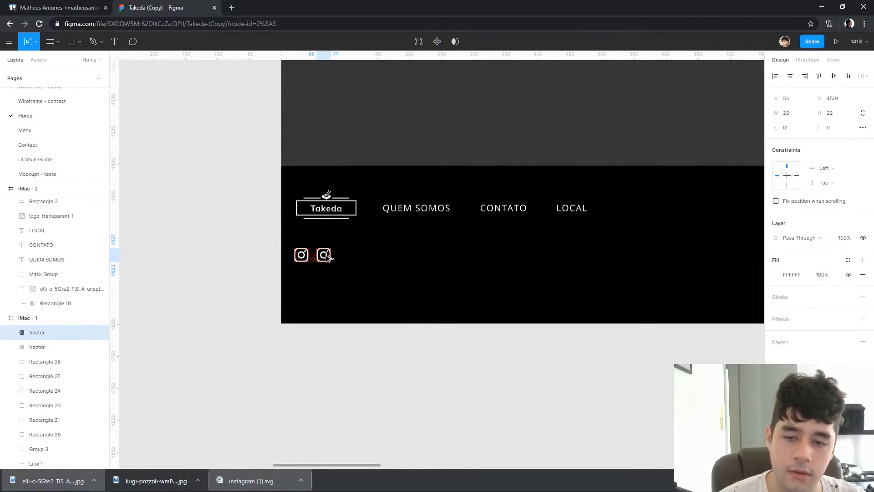
key(ctrl+d)
scroll(406, 351, up, 2)
scroll(406, 351, right, 2)
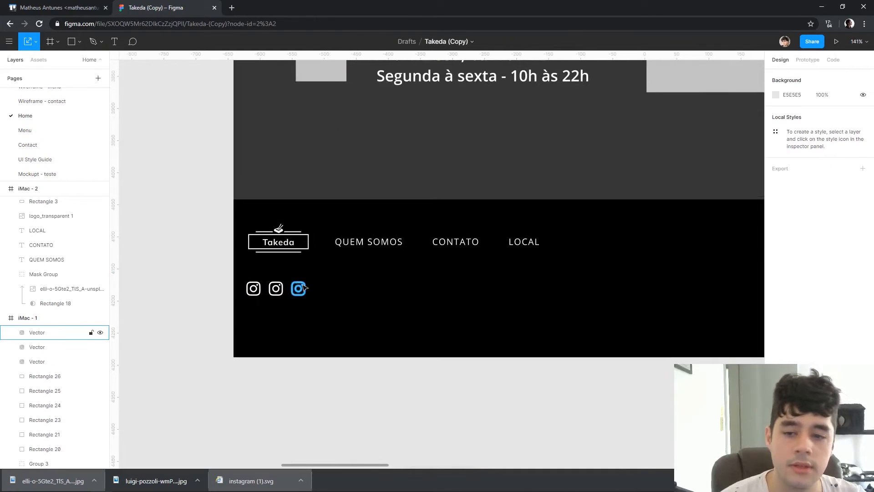
Delete the two extra Instagram icons from the footer row
shift+click(283, 285)
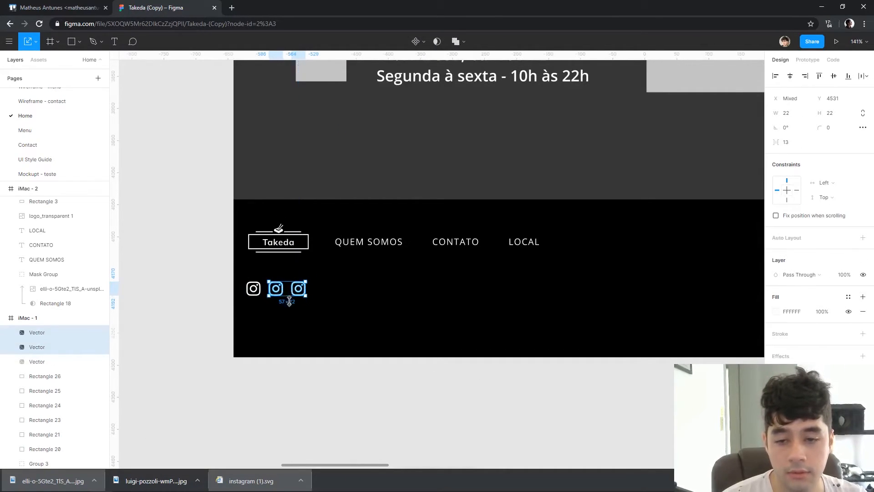
click(272, 302)
click(298, 289)
key(Delete)
click(276, 289)
key(Delete)
Try stacking copies of the Instagram icon vertically below the first one in the footer
drag(253, 287, 252, 317)
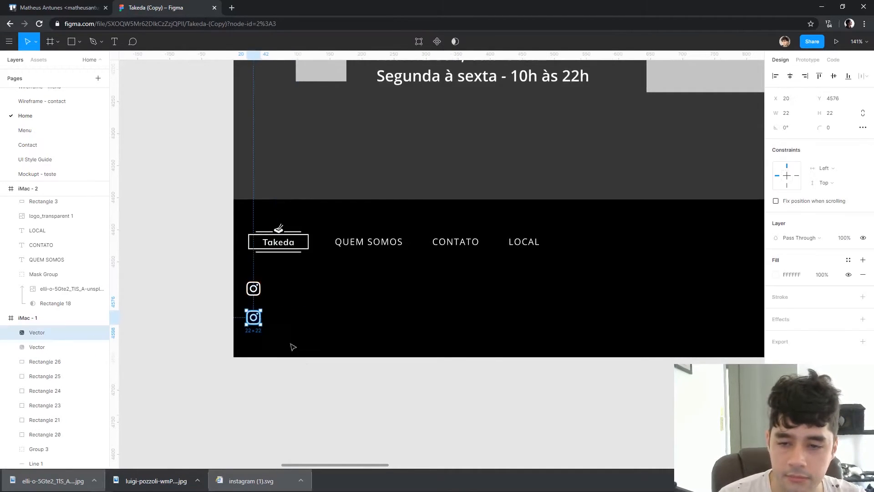
key(ctrl+d)
key(Delete)
click(254, 317)
key(Delete)
Move the footer's Instagram icon to the end of the link row, beside LOCAL
drag(253, 289, 572, 243)
drag(646, 393, 420, 383)
click(458, 391)
drag(655, 361, 433, 346)
scroll(455, 346, down, 5)
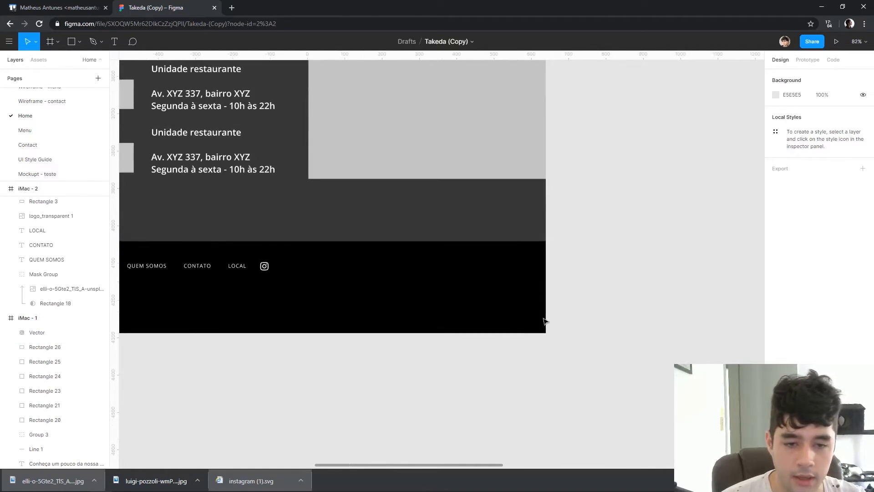
Try adding a 395 × 43 text box with the placeholder "sadfaghgagaf" in the footer's lower right corner
drag(536, 332, 552, 346)
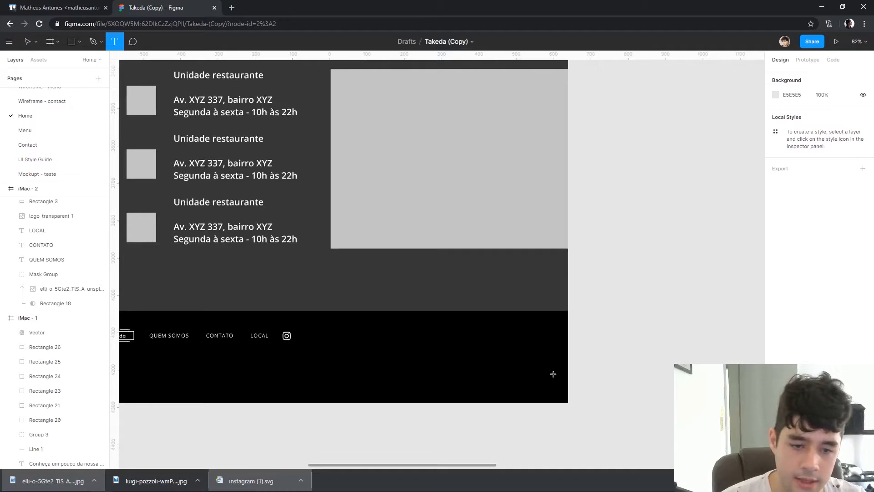
drag(560, 386, 413, 403)
text(sad)
key(Escape)
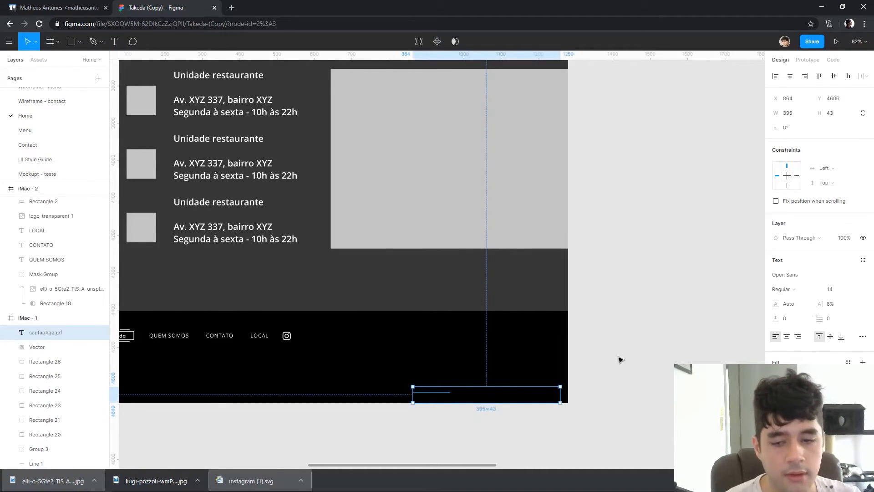
key(Delete)
drag(633, 315, 652, 346)
scroll(655, 273, down, 3)
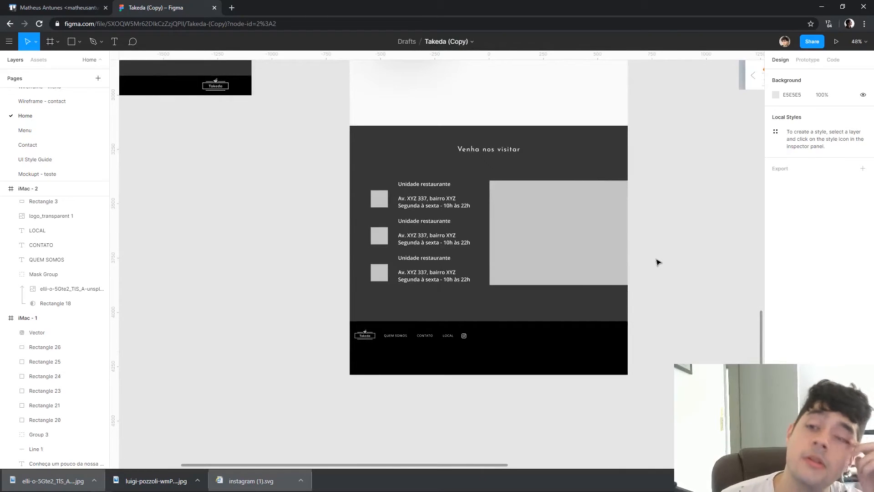
Look over the redesigned Home page from the footer up to the header, comparing it with the original version
scroll(402, 169, down, 3)
drag(487, 170, 521, 302)
drag(513, 183, 528, 269)
drag(475, 178, 443, 241)
drag(489, 196, 496, 367)
scroll(382, 170, up, 3)
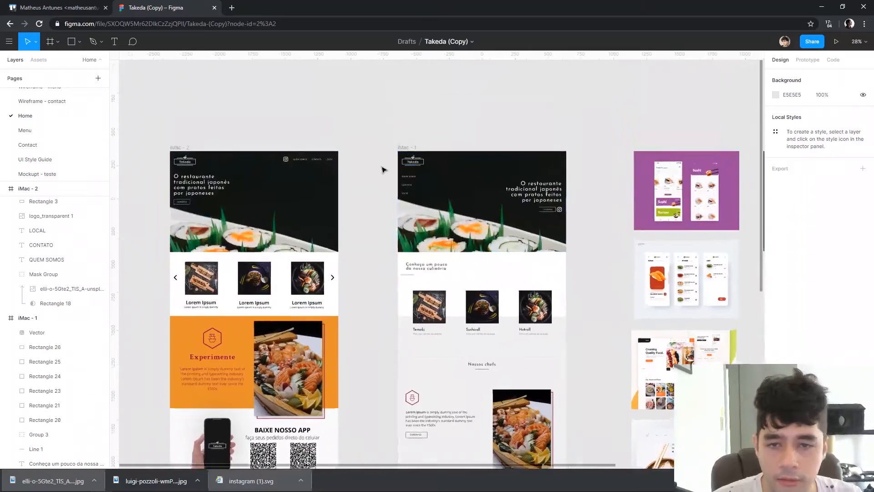
Open the Menu page and examine its Cardápio header, category bar, dish cards and Como chegar section
click(35, 128)
scroll(320, 155, up, 3)
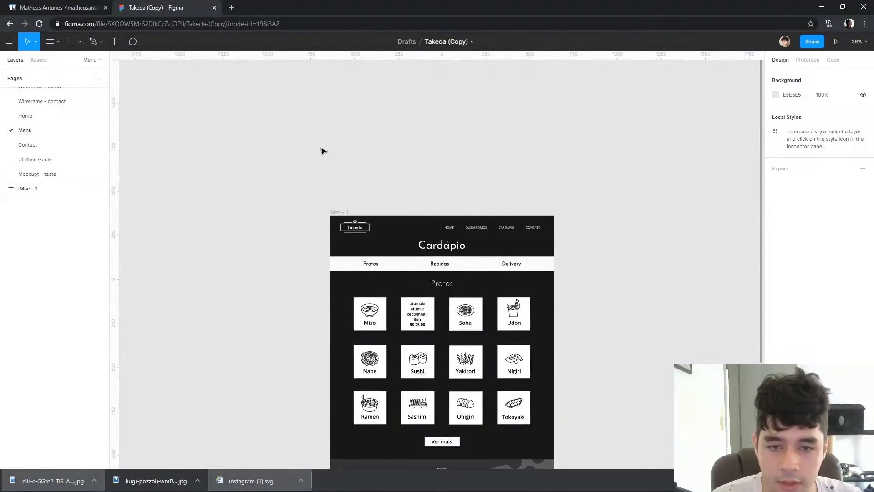
scroll(322, 140, down, 1)
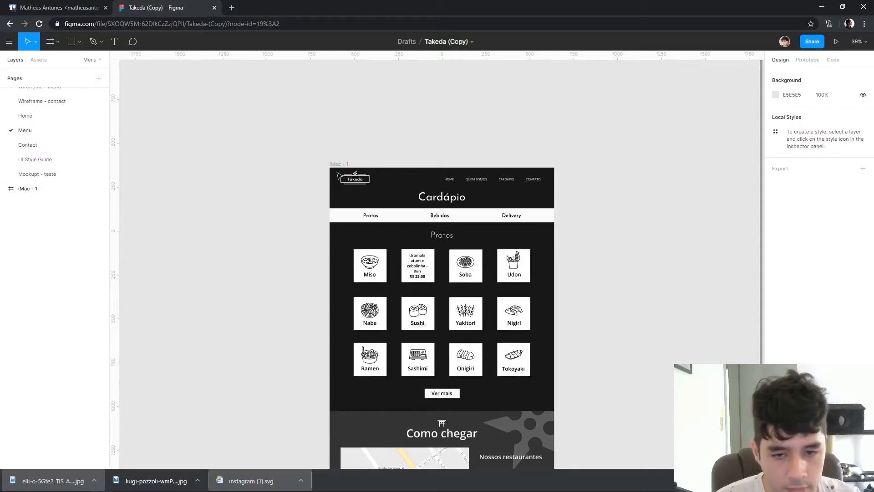
scroll(351, 247, up, 5)
scroll(558, 223, down, 3)
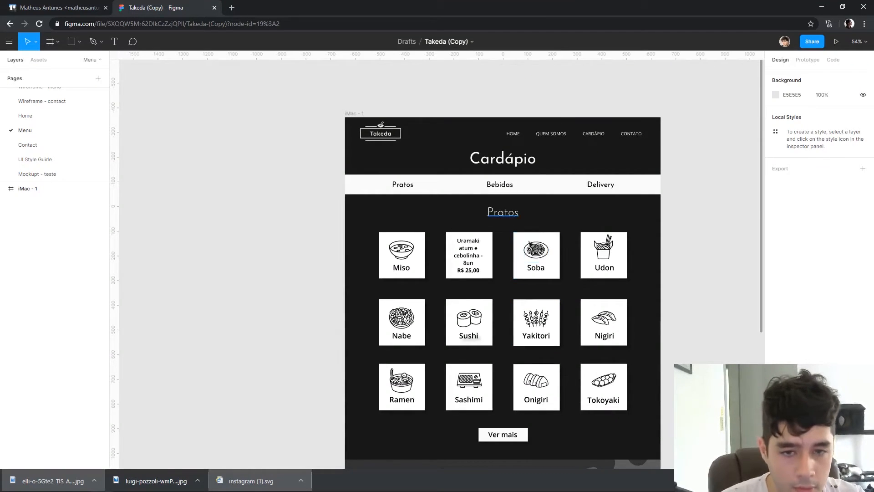
scroll(524, 237, down, 4)
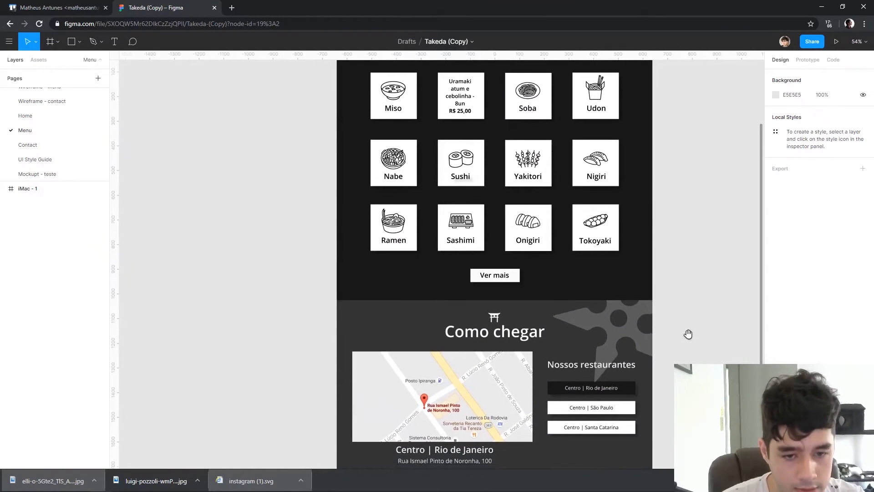
scroll(688, 334, down, 3)
scroll(671, 182, up, 6)
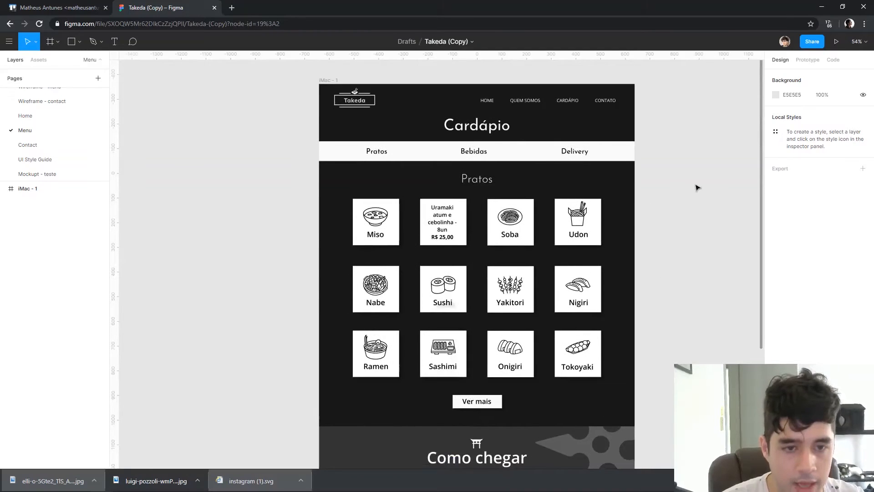
scroll(420, 96, up, 5)
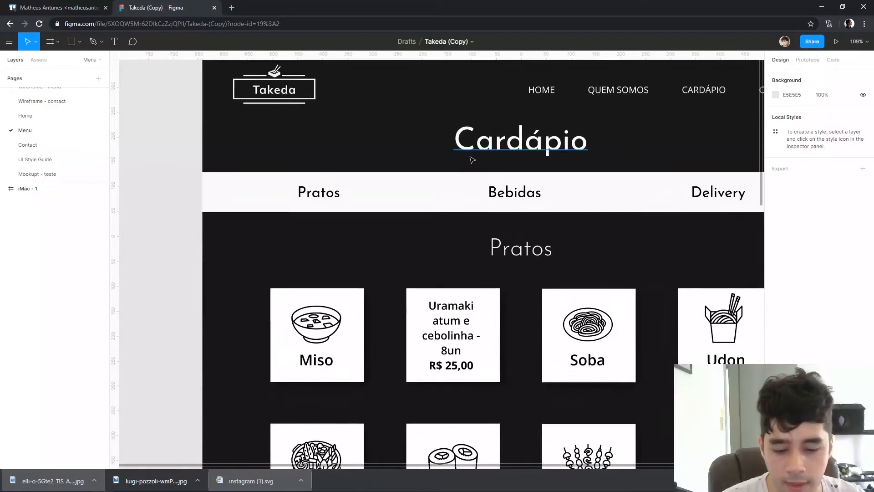
Try marking the Pratos category with a 68 px arrow beside it, using a stroke weight of 4
key(shift+l)
drag(384, 196, 350, 195)
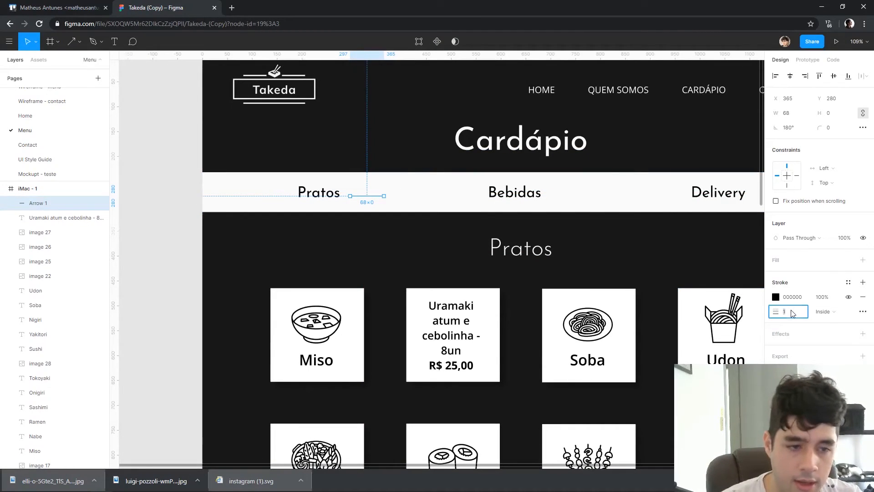
drag(369, 196, 377, 196)
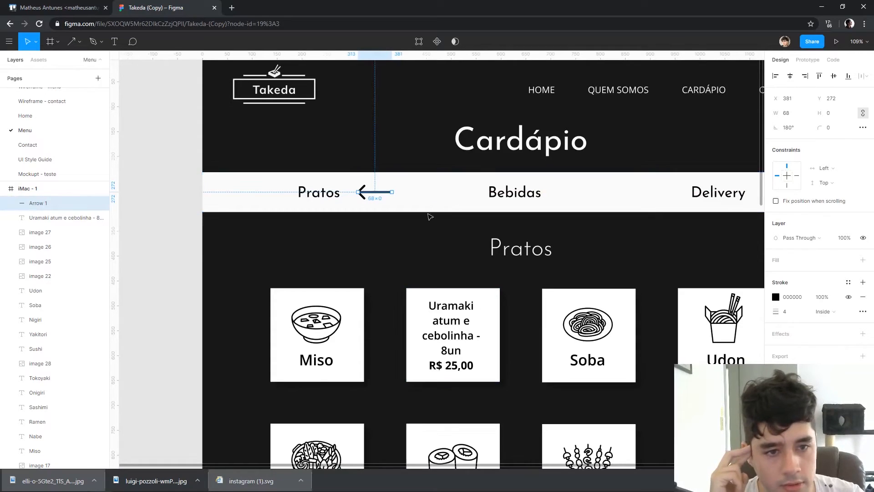
drag(374, 191, 383, 234)
key(Delete)
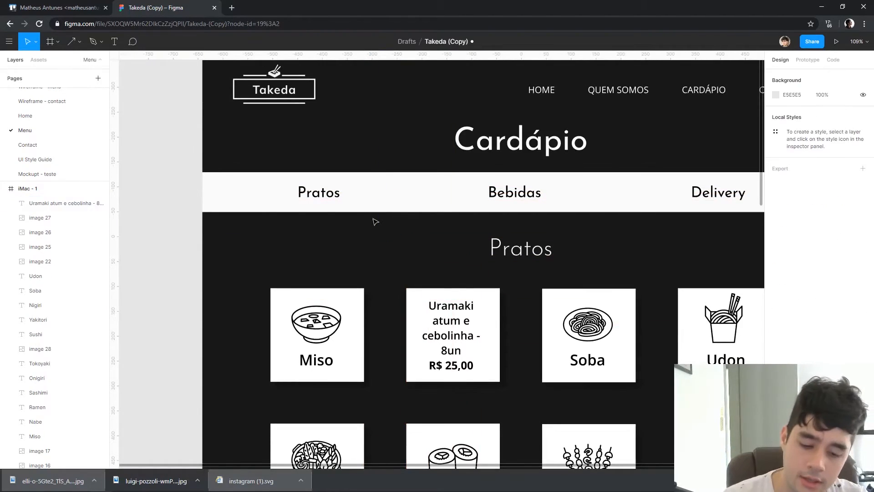
Try underlining the Pratos category label with a black line 89 px long
drag(292, 199, 348, 198)
click(355, 241)
click(344, 204)
key(Delete)
key(l)
drag(341, 201, 297, 201)
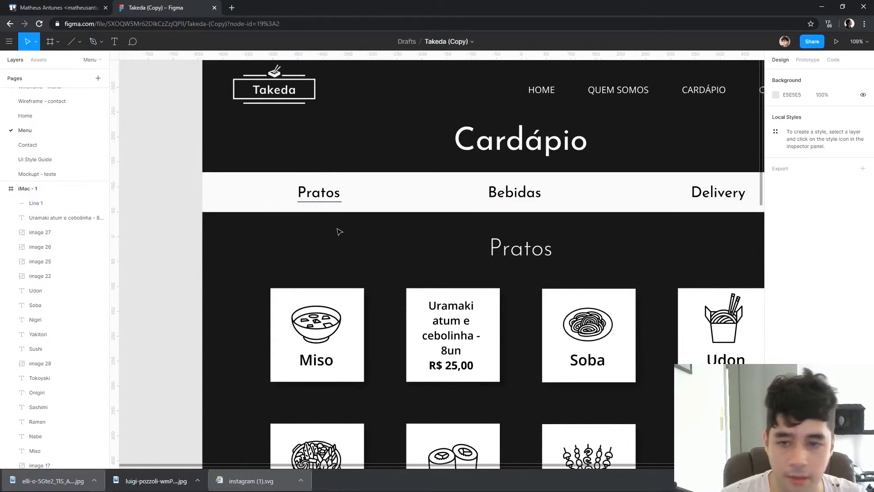
click(412, 269)
click(337, 202)
key(Delete)
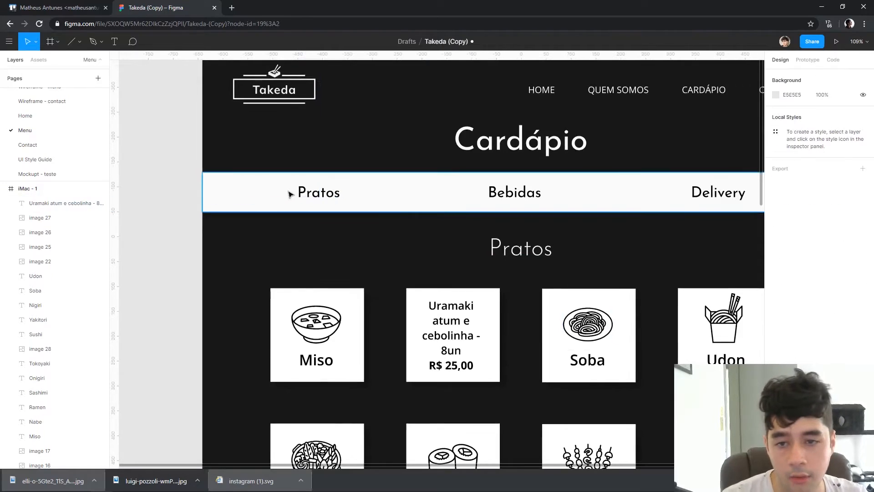
Try framing the Pratos category with a 134 × 50 unfilled rectangle that has a 1 px black outline
key(r)
drag(290, 179, 357, 204)
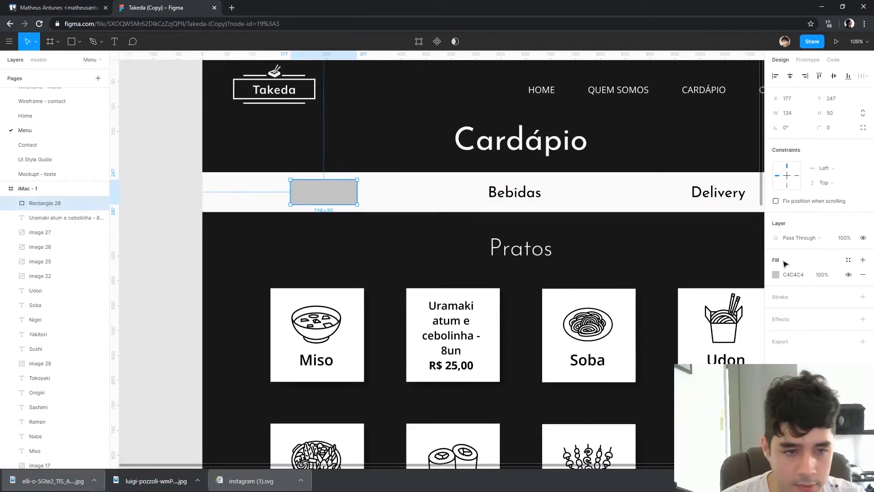
click(863, 296)
click(863, 275)
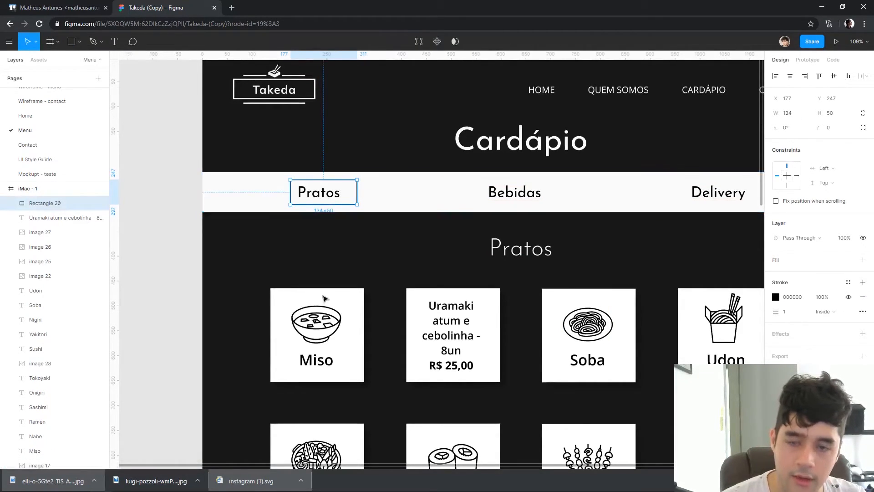
click(318, 300)
click(352, 204)
key(shift+Left)
click(397, 218)
click(393, 207)
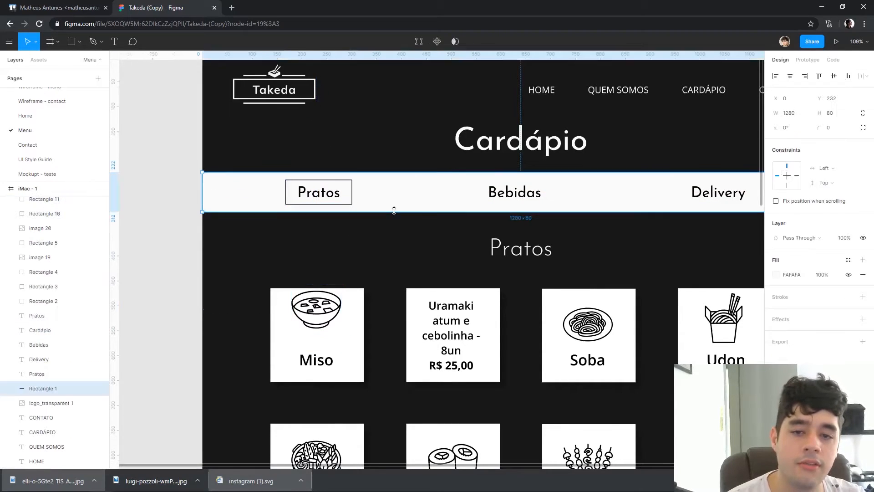
Try deleting the light bar behind the category labels and coloring the Pratos label white
key(Delete)
click(352, 204)
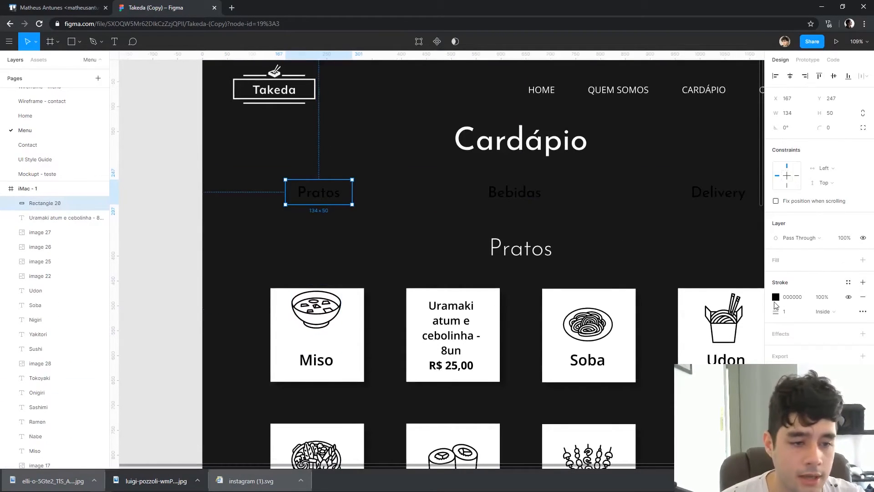
shift+click(330, 195)
click(776, 449)
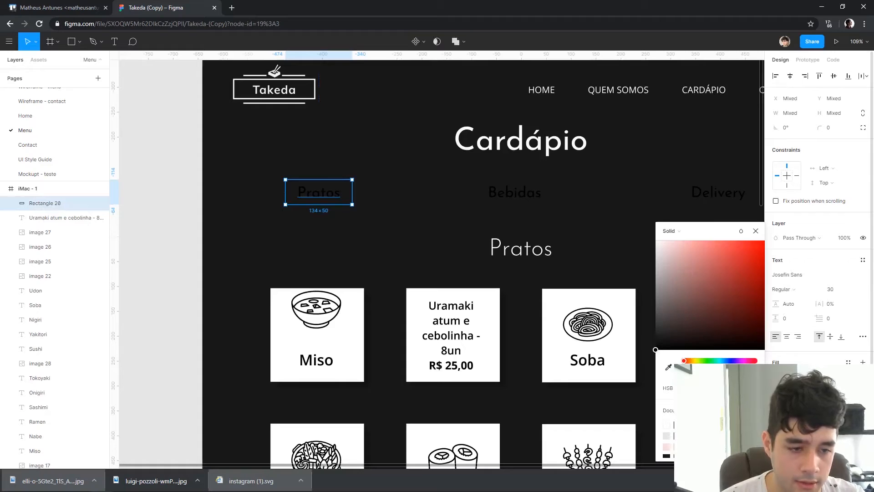
click(667, 366)
click(561, 129)
Try changing the outline of the rectangle around Pratos to white
click(348, 197)
click(352, 205)
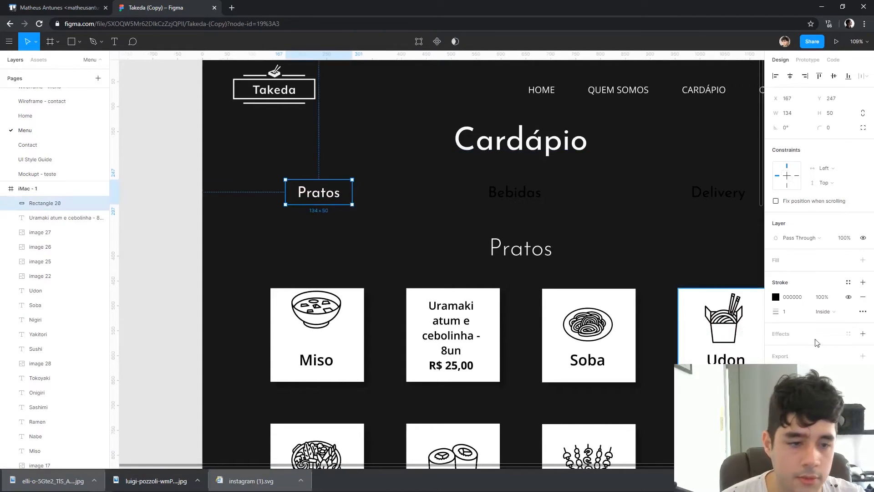
click(776, 297)
click(366, 217)
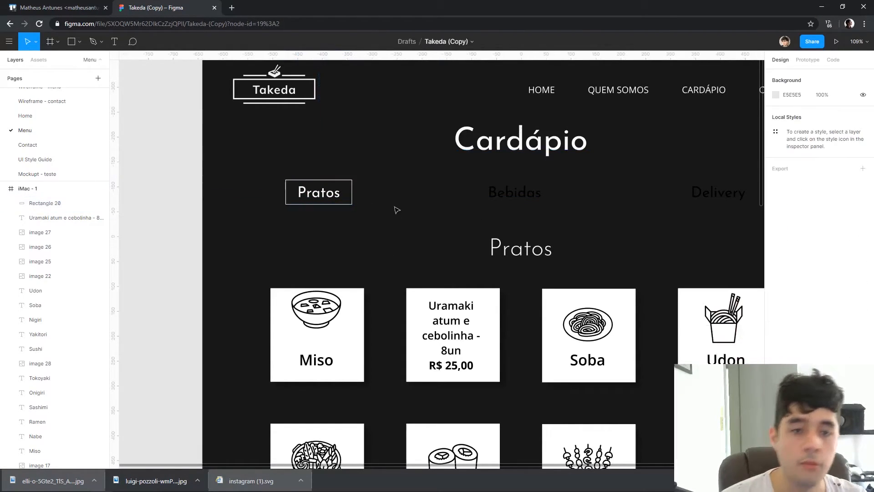
Undo the category bar experiments, removing the Pratos frame and restoring the light bar and black label
drag(468, 221, 388, 219)
click(437, 196)
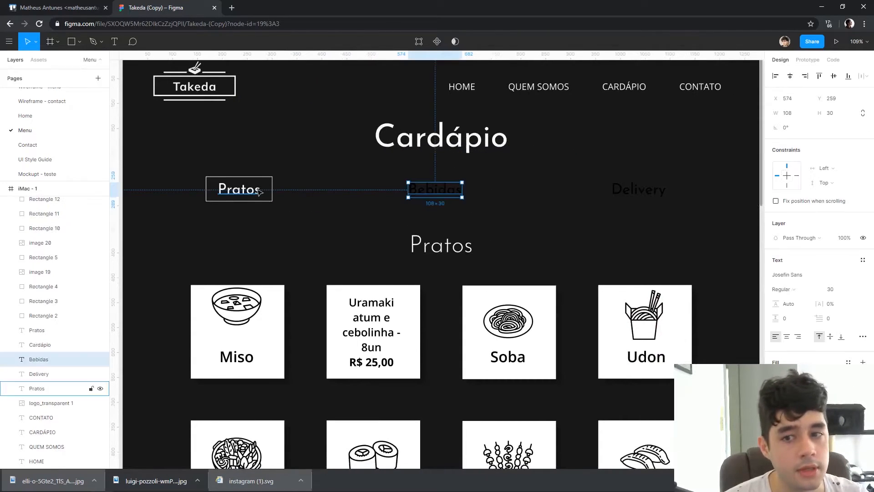
click(245, 190)
drag(172, 163, 682, 219)
click(679, 211)
key(ctrl+z)
key(ctrl+z)
key(ctrl+z)
key(ctrl+z)
key(ctrl+z)
key(ctrl+z)
key(ctrl+z)
key(ctrl+z)
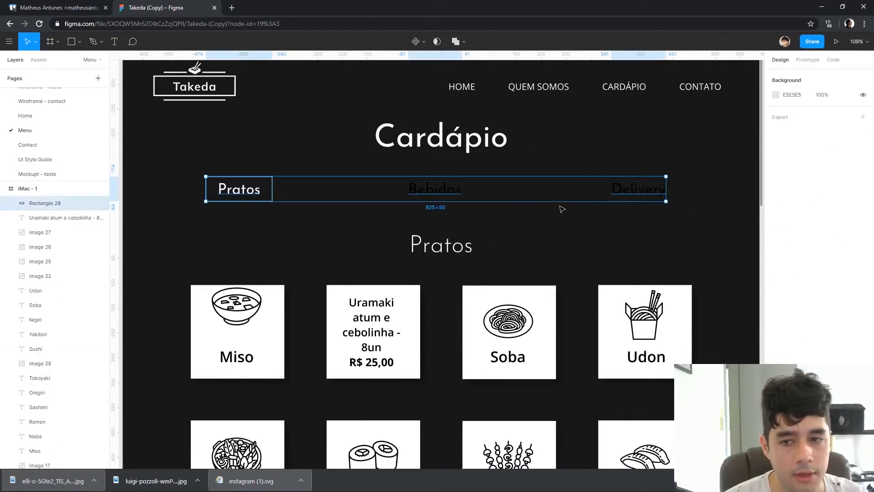
key(ctrl+z)
key(ctrl+z)
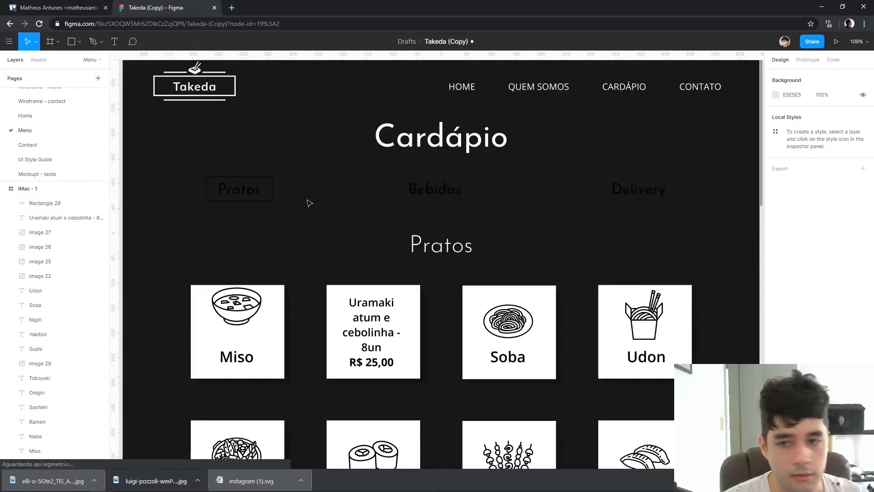
click(275, 231)
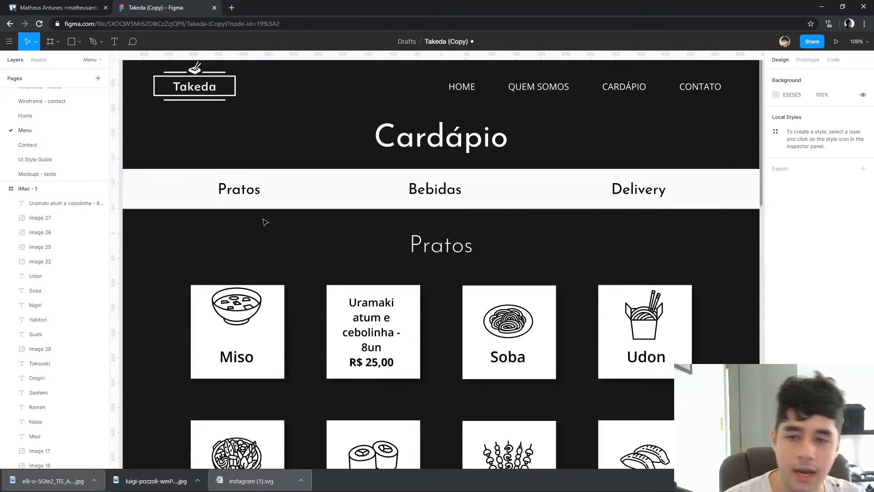
Examine the Pratos, Bebidas and Delivery category labels, the page header and the rows of dish cards
click(252, 194)
click(282, 219)
click(475, 189)
click(444, 190)
click(631, 191)
click(599, 258)
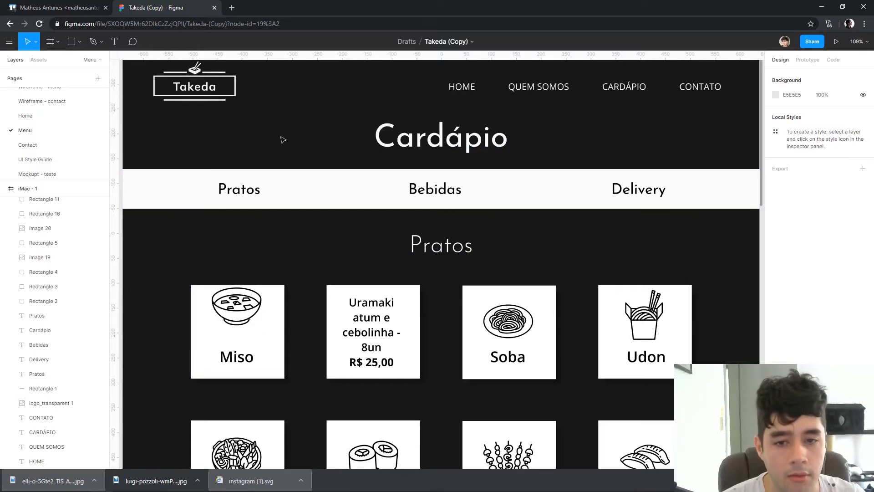
drag(433, 233, 534, 148)
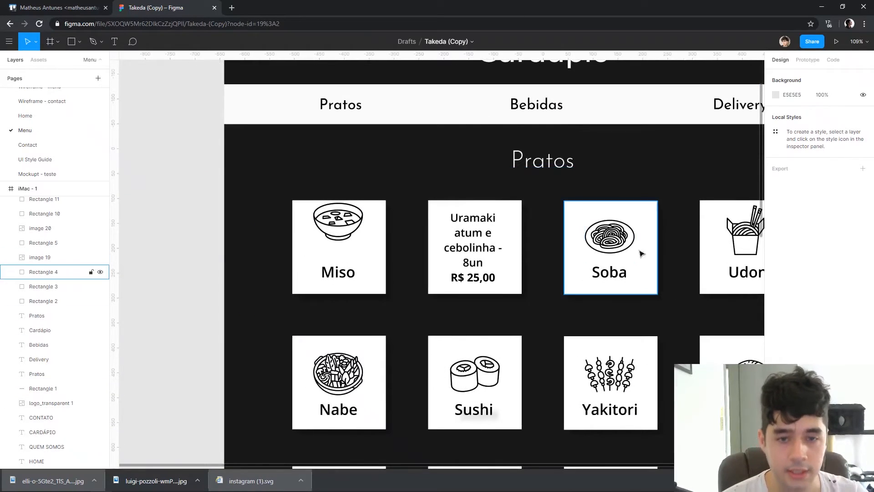
scroll(639, 252, down, 3)
scroll(633, 242, up, 5)
drag(724, 136, 629, 196)
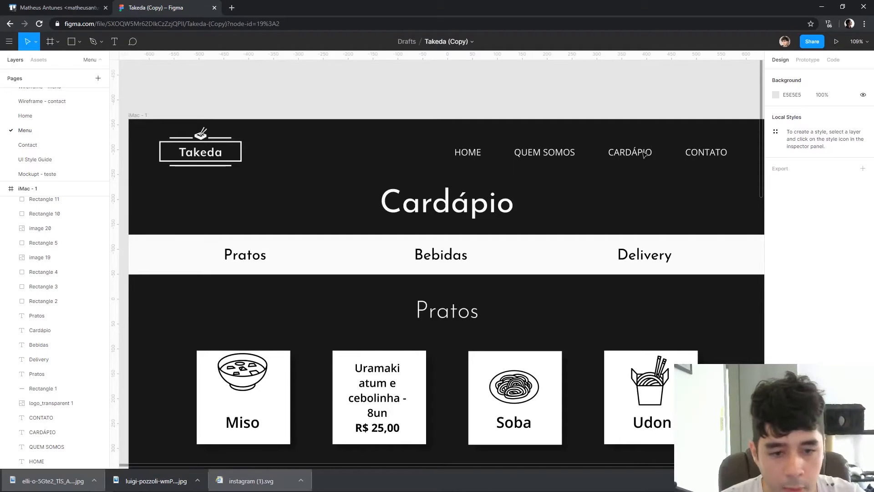
scroll(645, 150, down, 5)
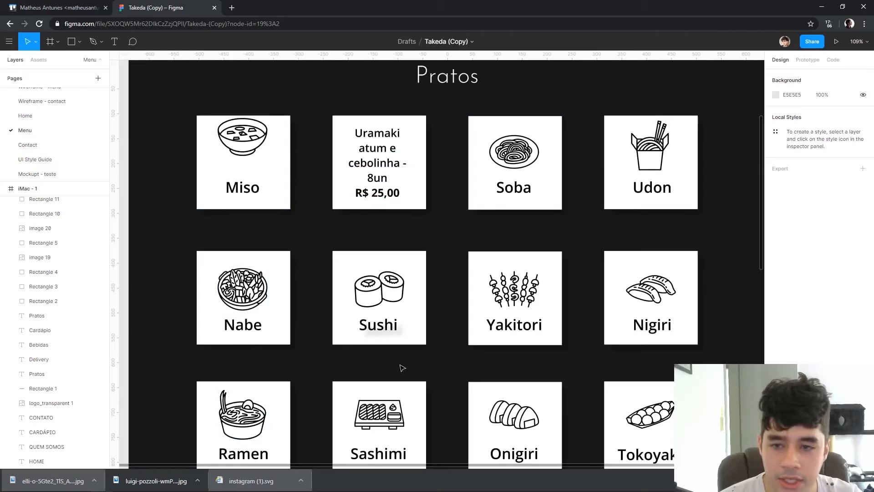
scroll(402, 368, down, 2)
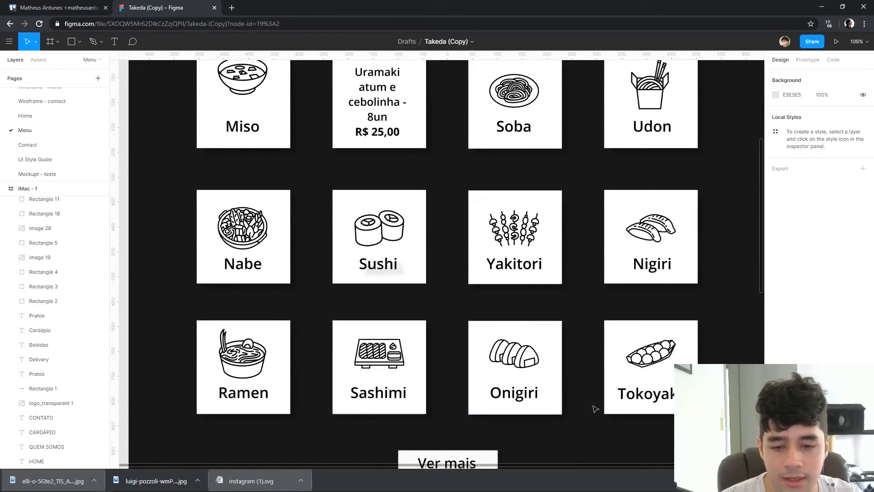
scroll(630, 339, down, 1)
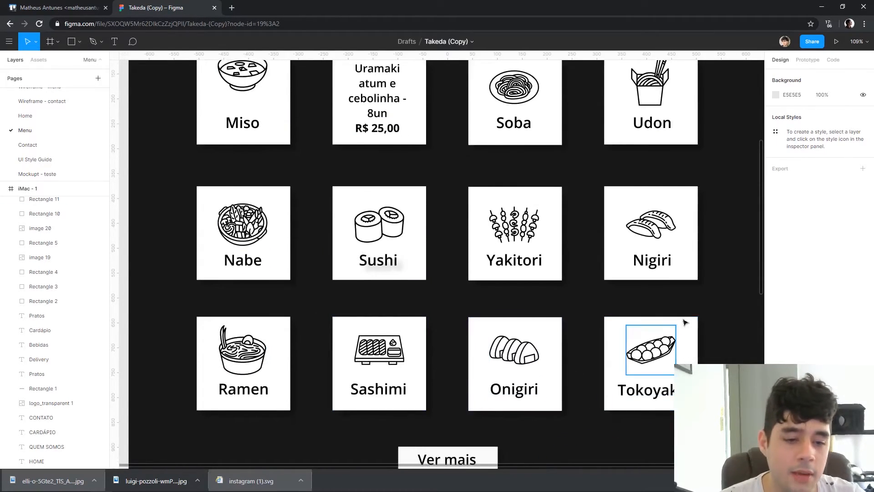
Correct the spelling of the last dish card's label to "Takoyaki"
double_click(627, 390)
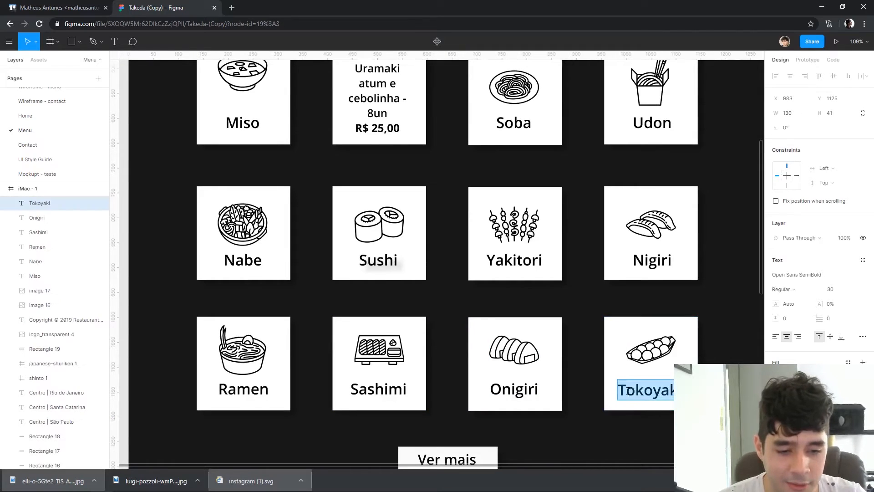
click(636, 390)
key(BackSpace)
text(a)
key(Escape)
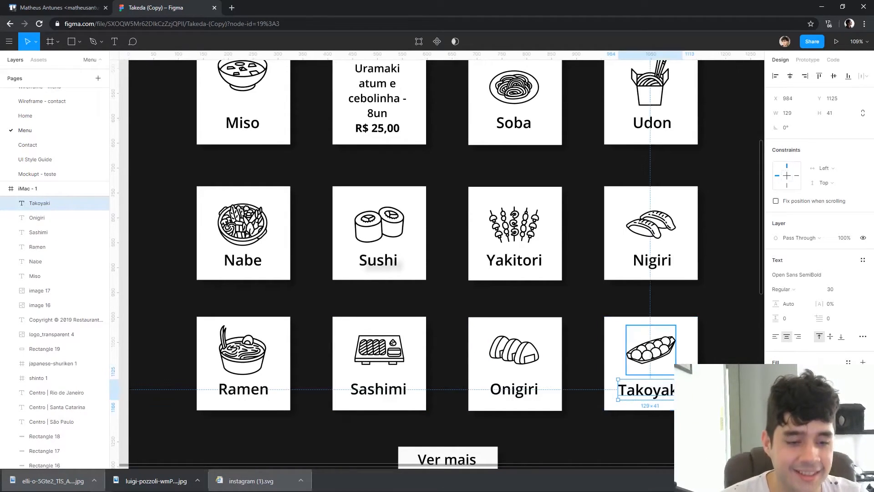
click(742, 337)
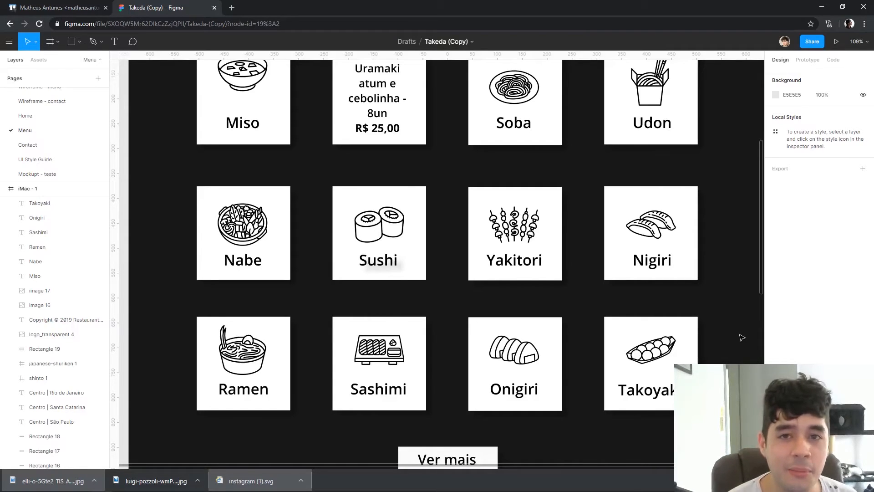
Examine the alignment of the dish icons on the Menu page cards, comparing the Soba and Yakitori icons with their neighbours
scroll(755, 190, up, 2)
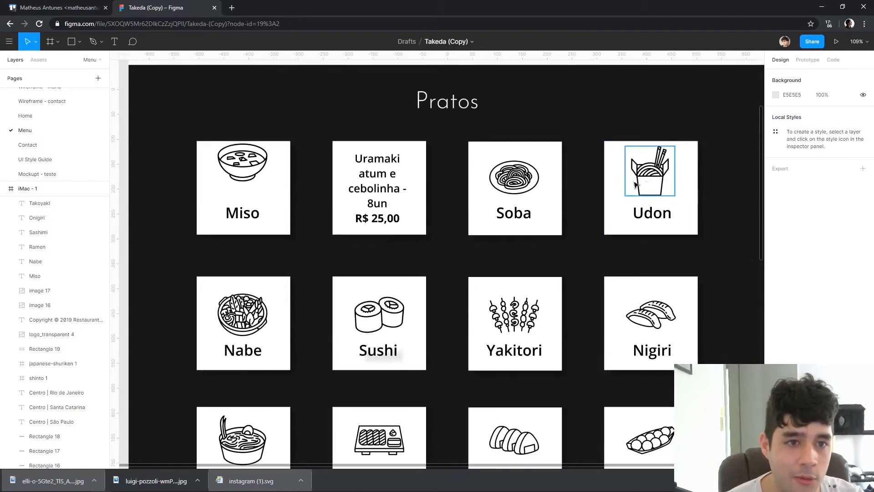
scroll(603, 131, down, 1)
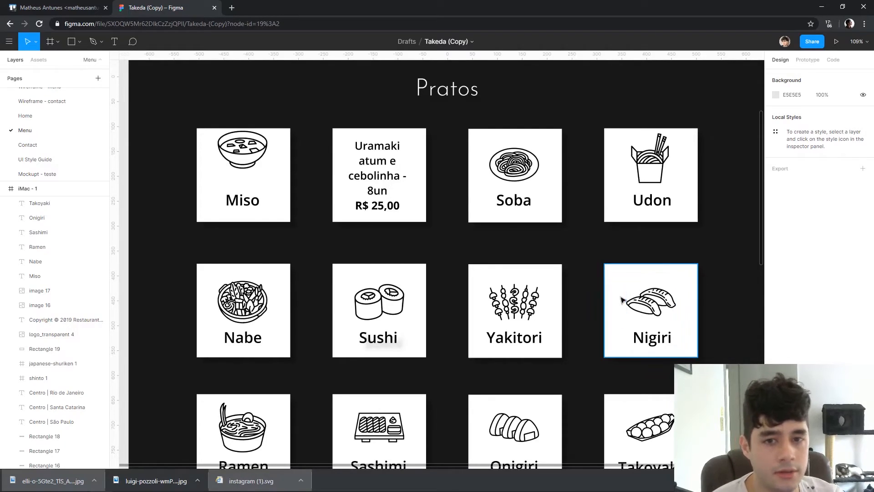
right_click(557, 154)
click(524, 168)
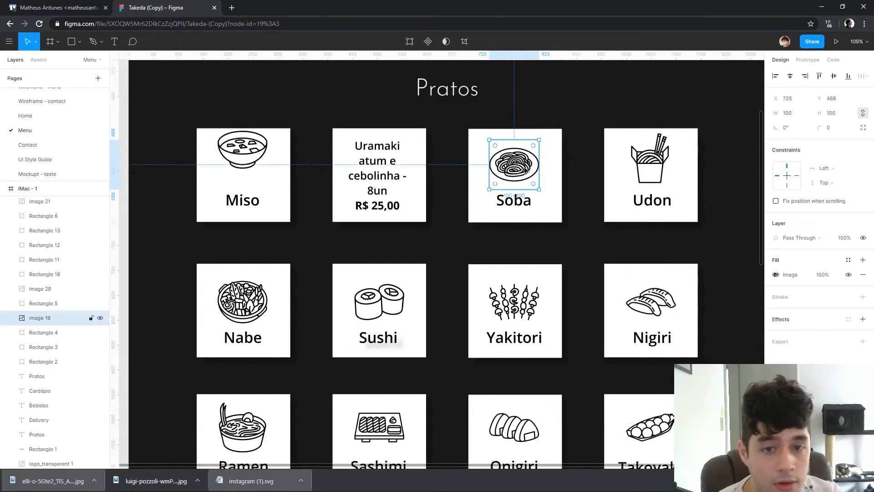
click(517, 302)
scroll(657, 248, down, 1)
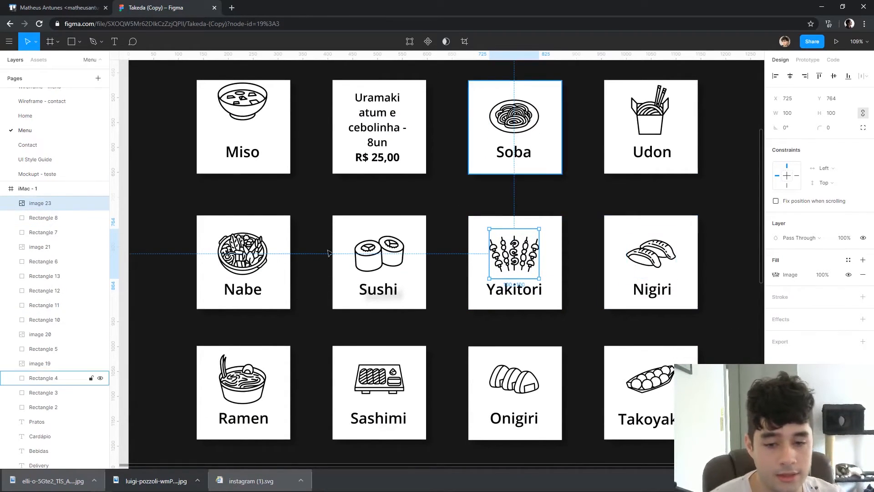
scroll(314, 275, up, 3)
scroll(314, 275, down, 1)
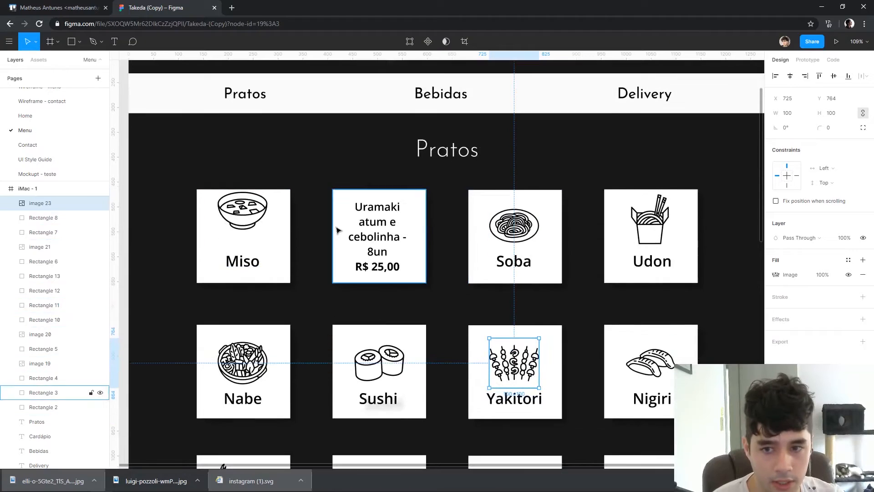
Move the Miso bowl icon down within its card to Y 488, level with the Soba icon
click(252, 221)
drag(253, 221, 253, 235)
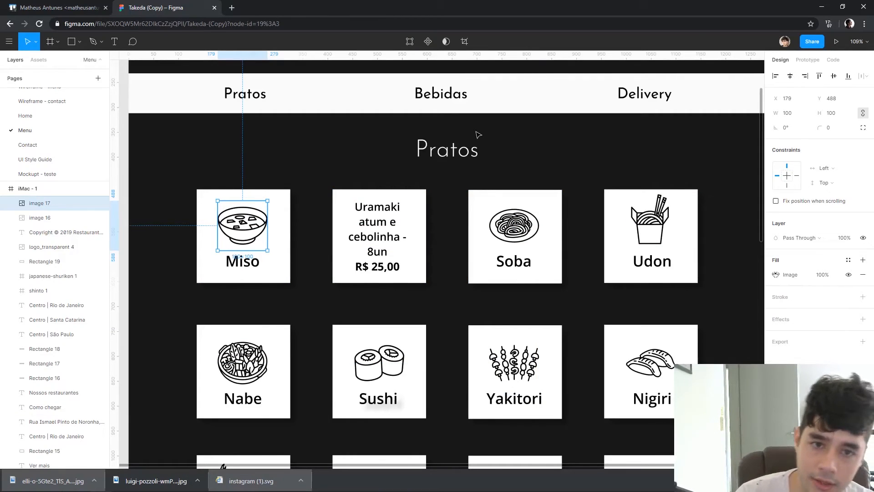
ctrl+scroll(548, 131, down, 3)
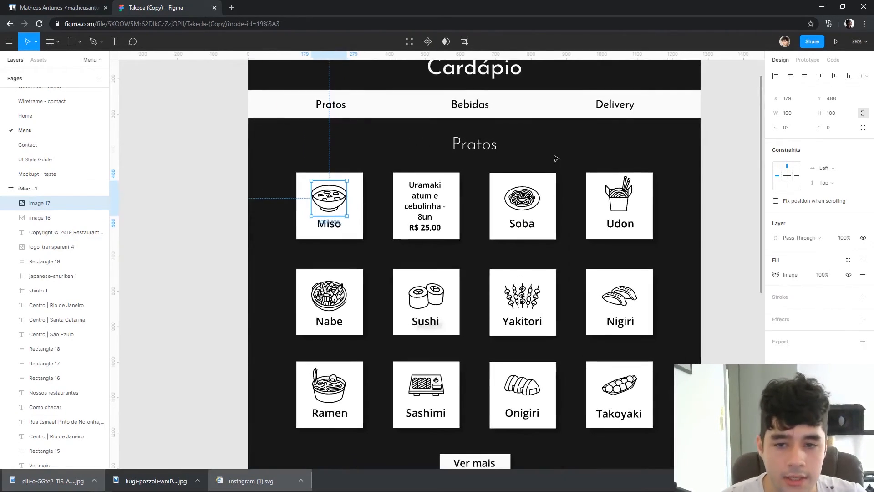
click(172, 185)
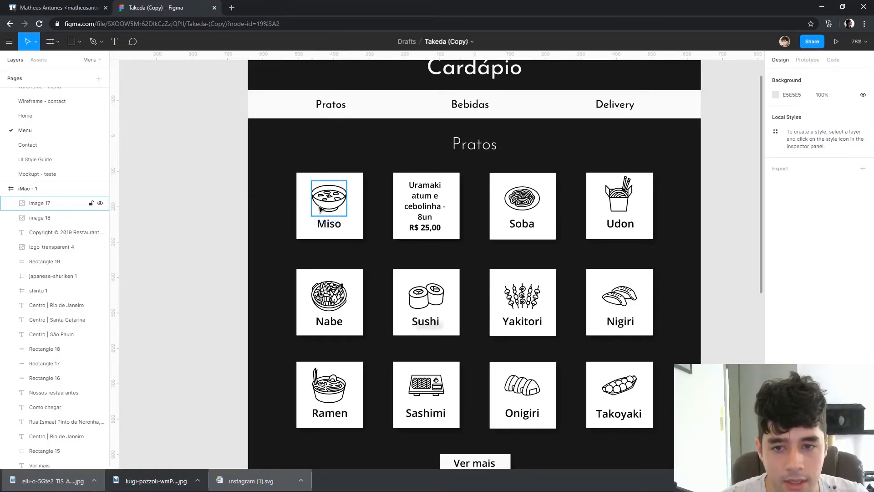
click(320, 207)
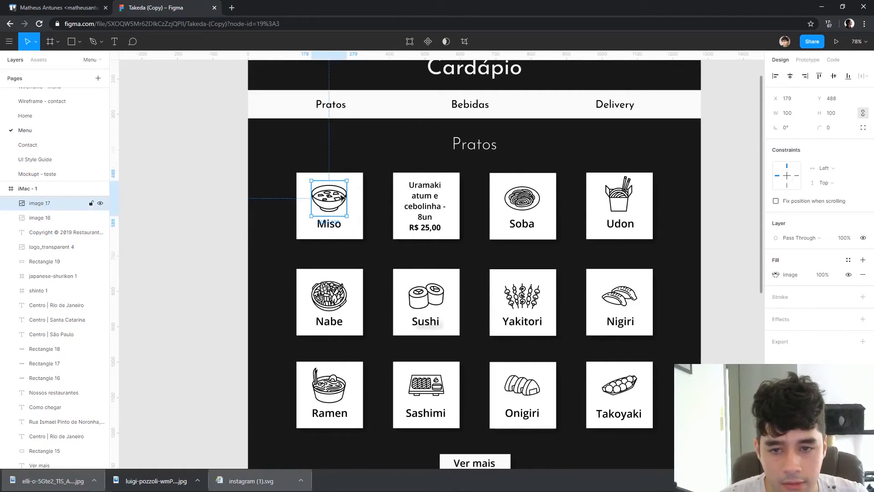
Open the Home page and examine the "Chosing Quality Food" reference design, including its Our Featured Food cards
scroll(643, 231, down, 15)
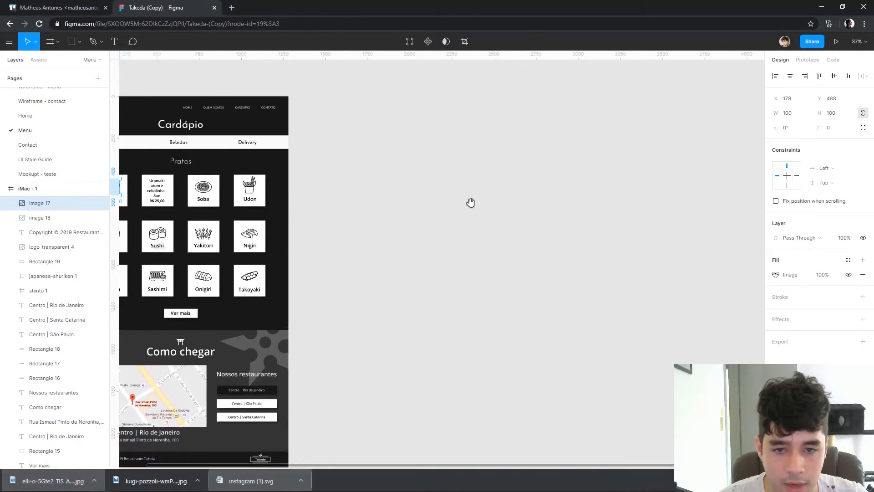
click(26, 117)
scroll(427, 323, down, 3)
drag(667, 346, 279, 209)
scroll(369, 255, up, 4)
scroll(369, 255, up, 10)
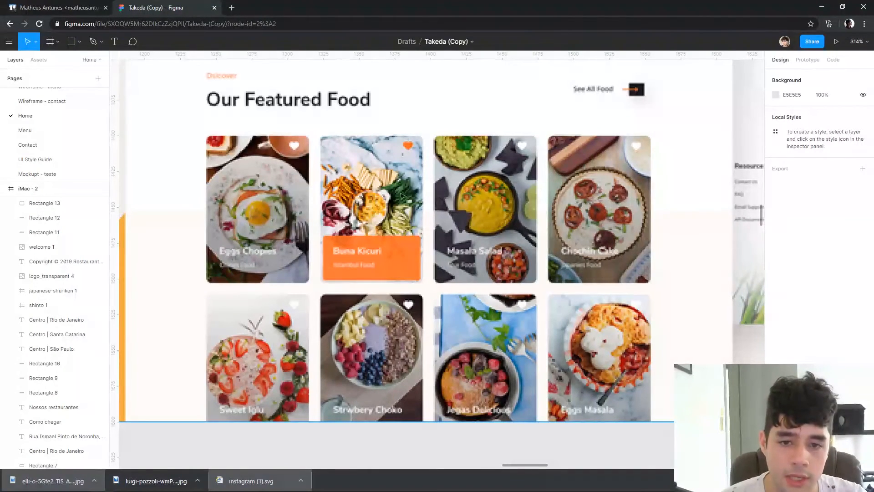
scroll(478, 342, down, 5)
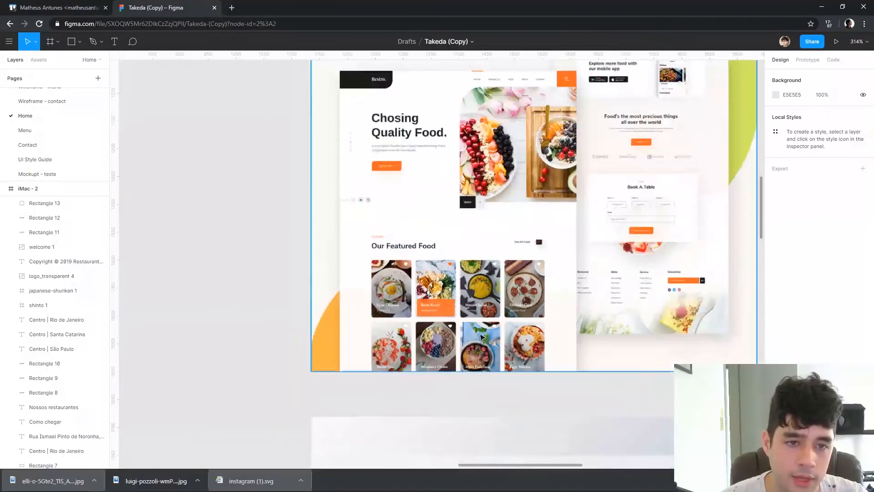
drag(530, 287, 381, 110)
drag(538, 318, 560, 177)
drag(565, 362, 564, 253)
scroll(452, 228, up, 4)
drag(421, 297, 593, 214)
drag(637, 344, 749, 286)
scroll(747, 287, down, 3)
scroll(746, 287, down, 2)
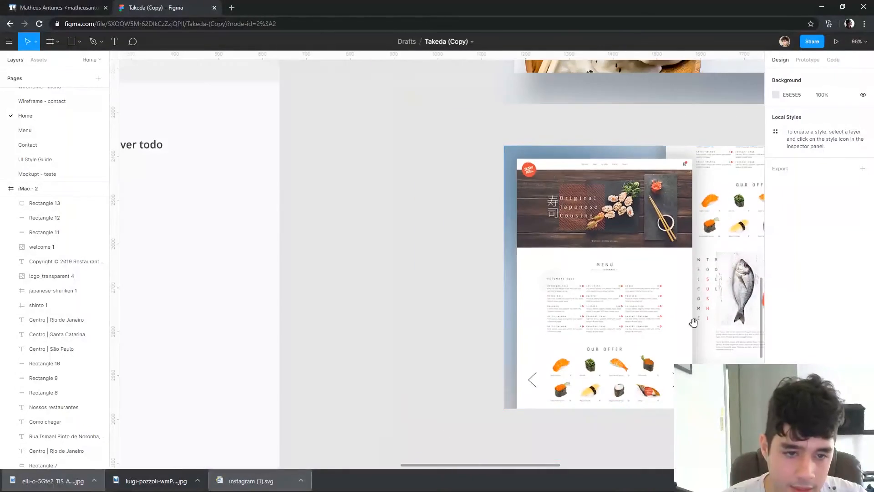
Examine the Original Japanese Cousine reference and the other sushi reference designs beside the Home layout
drag(578, 313, 514, 209)
scroll(514, 205, up, 5)
drag(652, 282, 397, 245)
scroll(516, 287, down, 6)
drag(710, 338, 358, 317)
drag(423, 251, 419, 371)
drag(496, 172, 505, 423)
drag(494, 269, 495, 450)
drag(365, 137, 509, 287)
scroll(508, 287, left, 6)
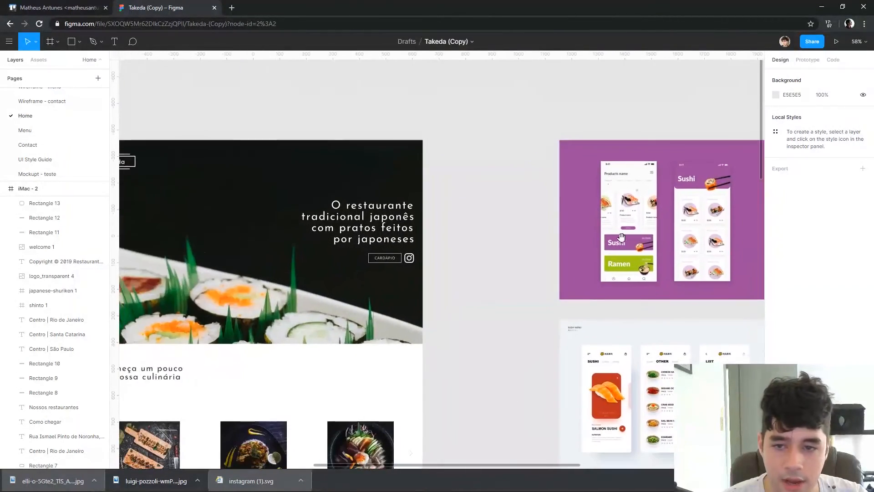
Open the Menu page and review its dish grid, Como chegar section and footer
click(51, 132)
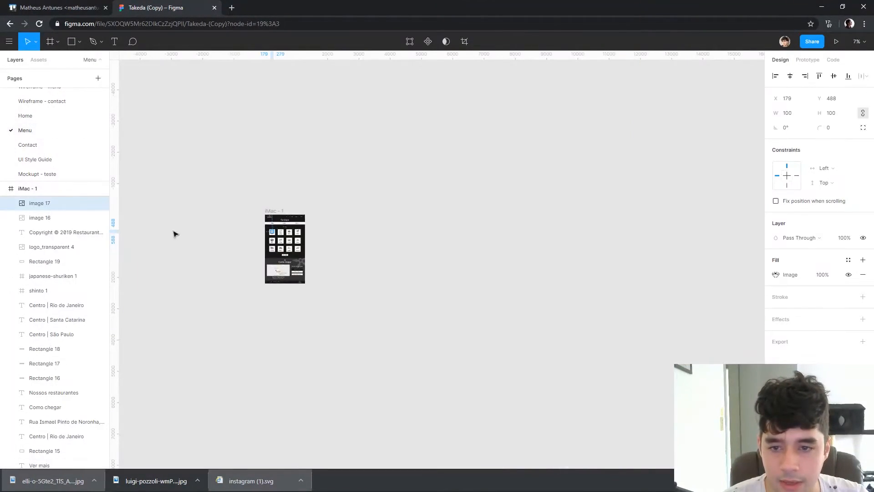
scroll(285, 248, up, 10)
scroll(619, 242, right, 3)
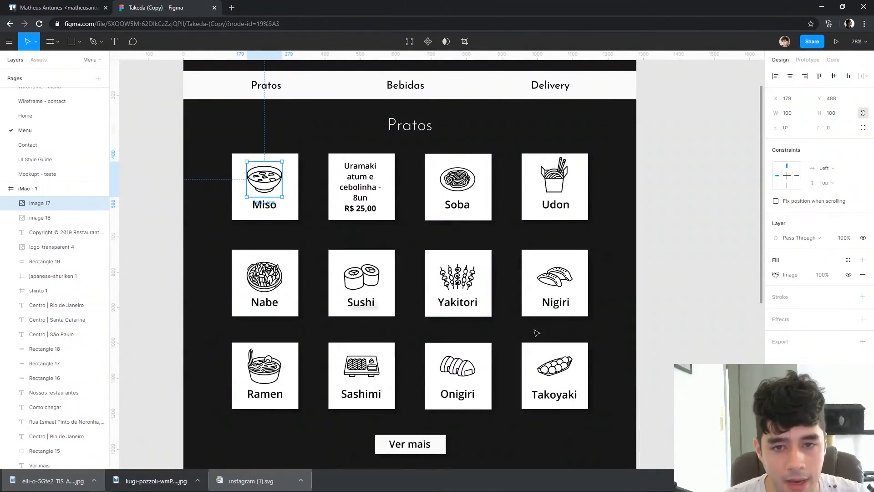
scroll(544, 332, up, 3)
scroll(615, 279, down, 10)
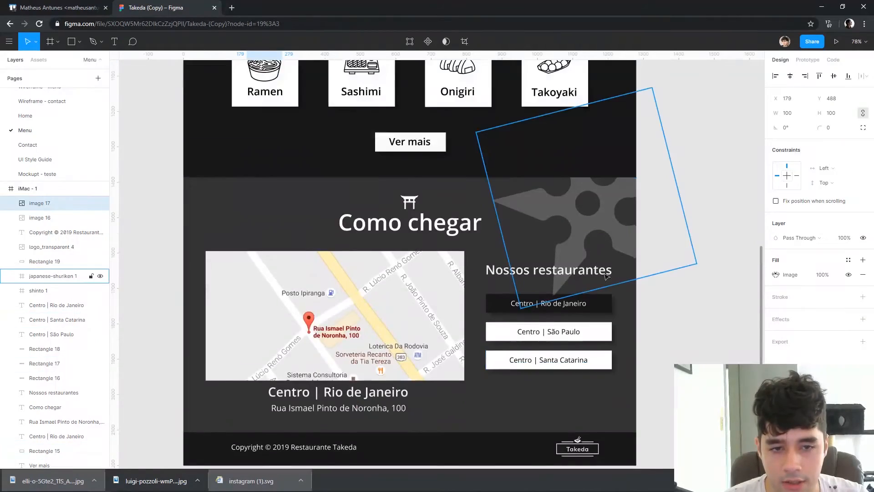
scroll(615, 279, up, 10)
On the Home page, duplicate the hero's CARDÁPIO button and place the copy below the Sushiroll dish, above Nossos chefs
click(51, 116)
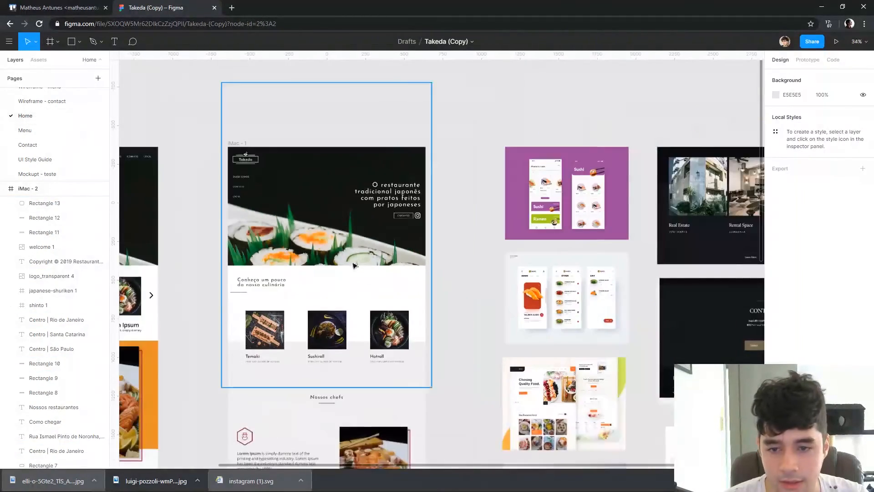
drag(325, 297, 398, 236)
scroll(387, 227, up, 2)
scroll(609, 293, down, 1)
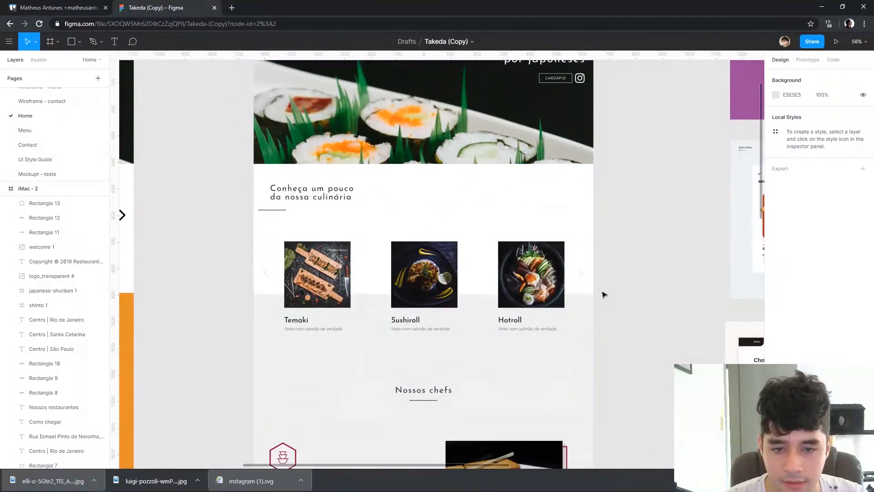
scroll(589, 272, down, 2)
scroll(589, 271, up, 1)
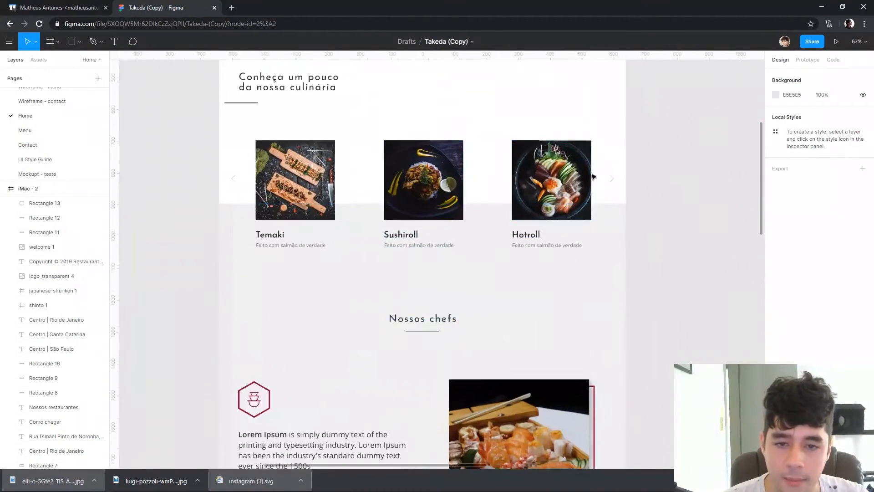
scroll(660, 225, up, 5)
click(600, 180)
alt+drag(601, 180, 427, 365)
scroll(446, 383, down, 4)
Set the copied CARDÁPIO button's fill to 131313 and its outline to 000000
click(775, 311)
drag(690, 310, 628, 342)
click(778, 347)
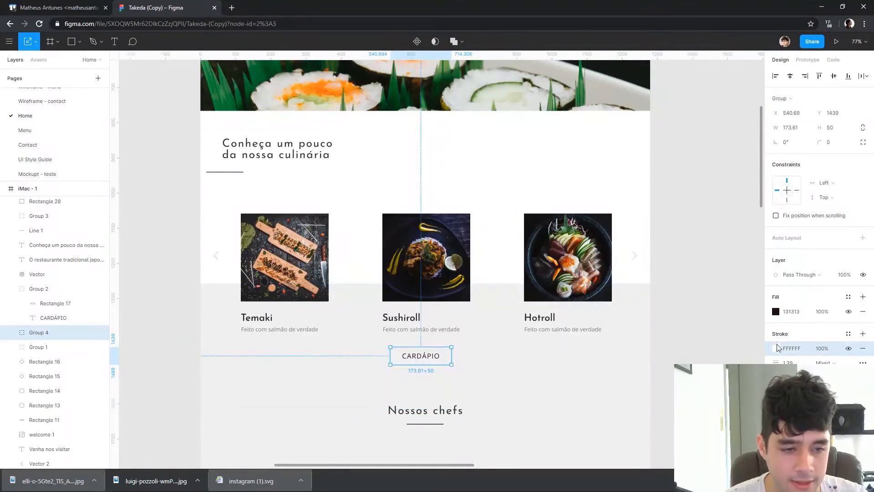
click(776, 348)
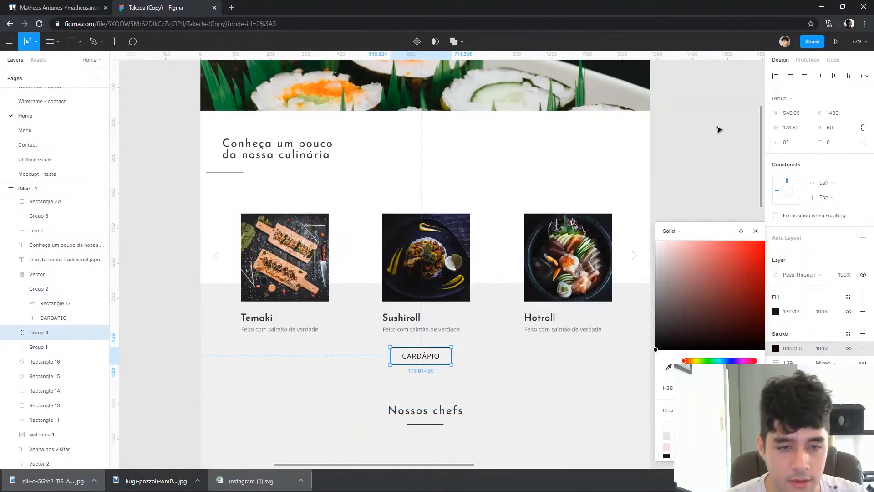
click(717, 130)
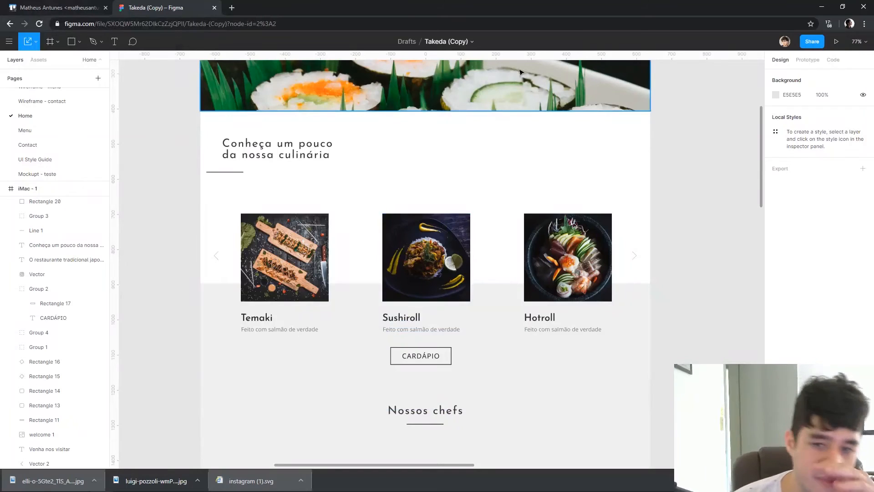
Try adding a drop shadow to the Temaki, Sushiroll and Hotroll photos together
click(299, 256)
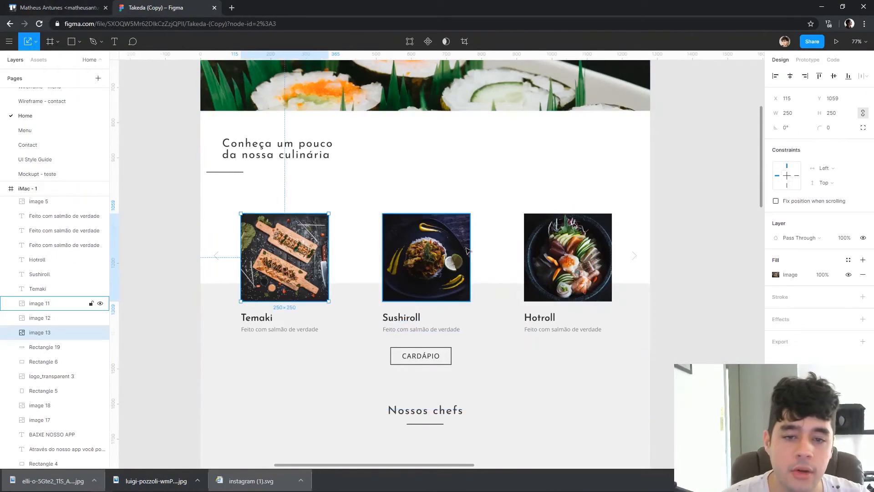
shift+click(421, 258)
shift+click(562, 258)
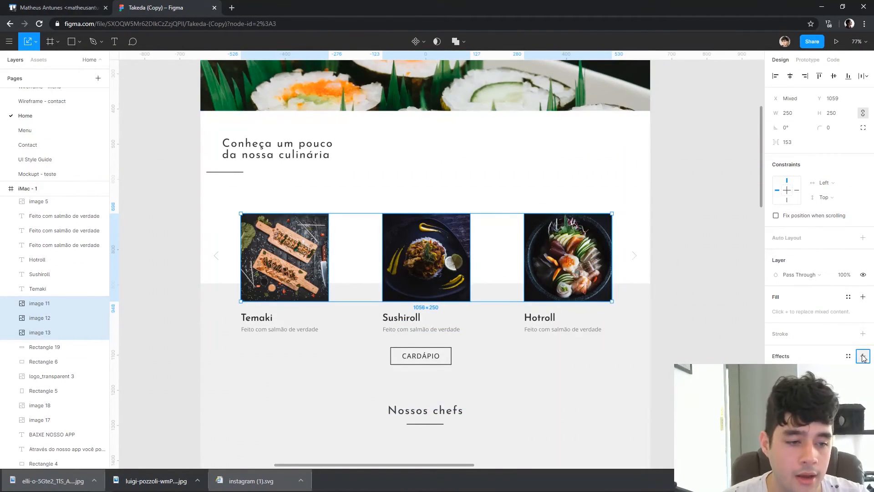
click(688, 353)
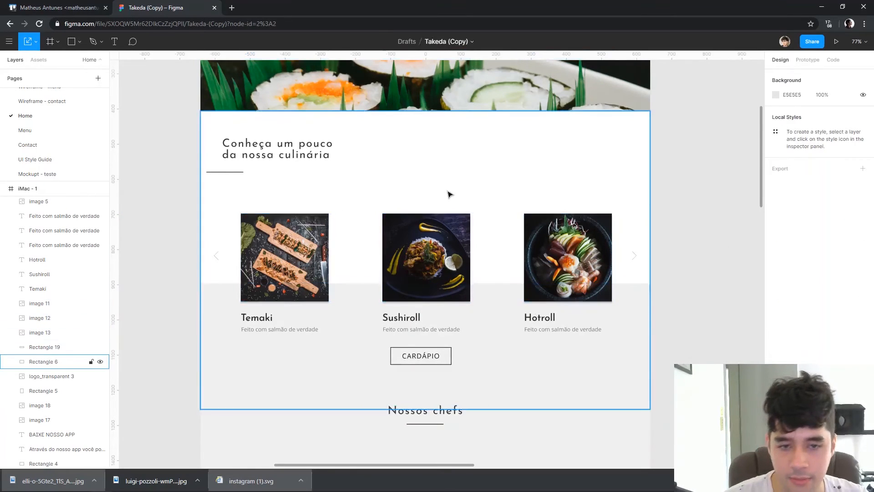
Undo the drop shadow on the three dish photos
key(ctrl+z)
key(ctrl+z)
click(687, 270)
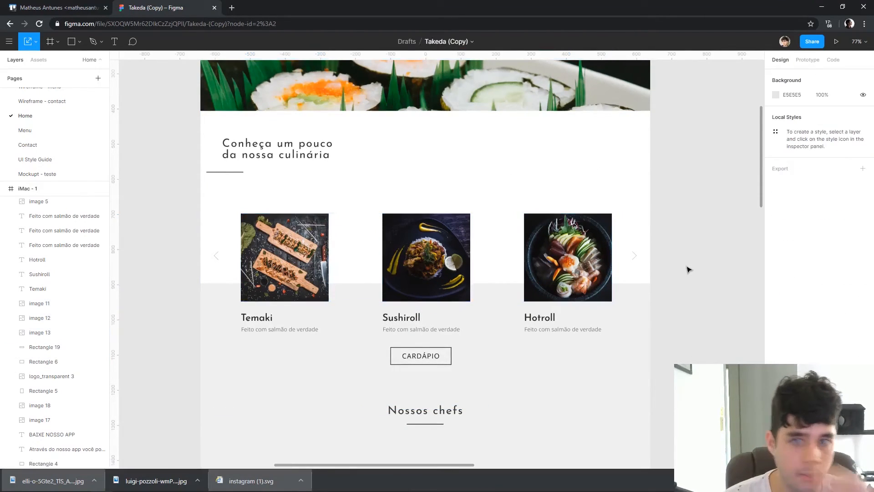
Review the Menu page from the Cardápio header to the Como chegar section, and return to the Home page
click(33, 131)
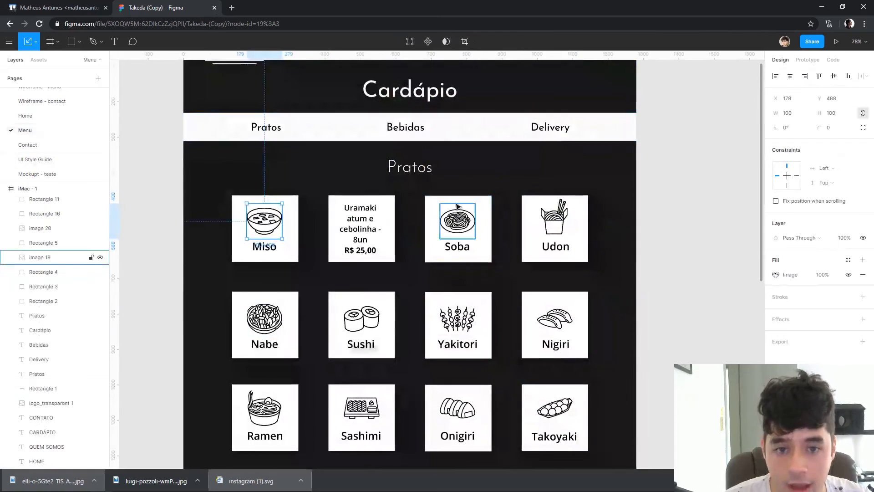
scroll(457, 206, down, 3)
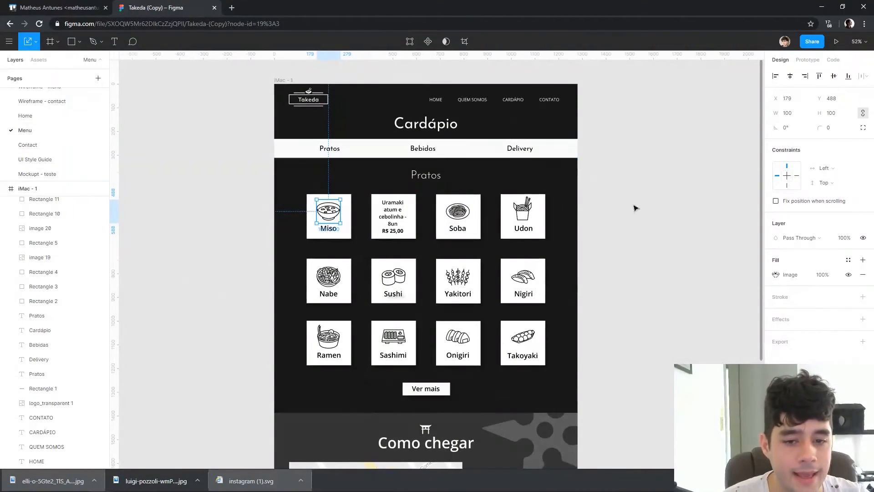
click(701, 328)
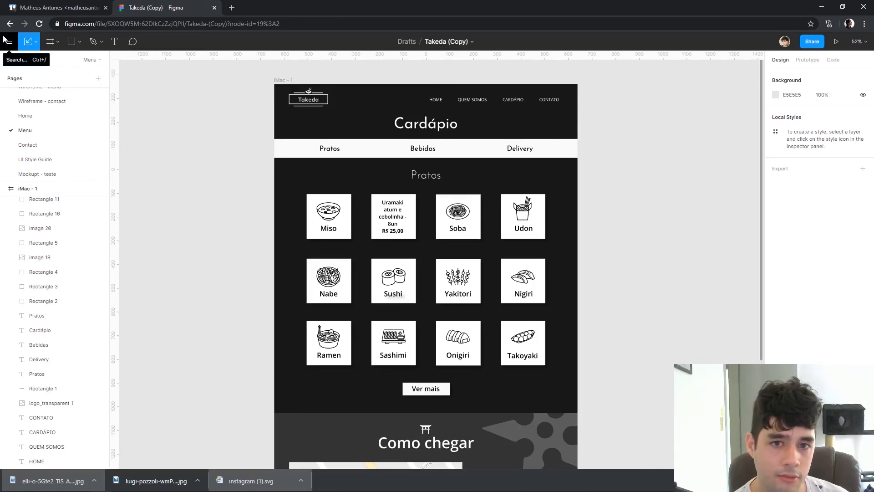
scroll(651, 297, down, 7)
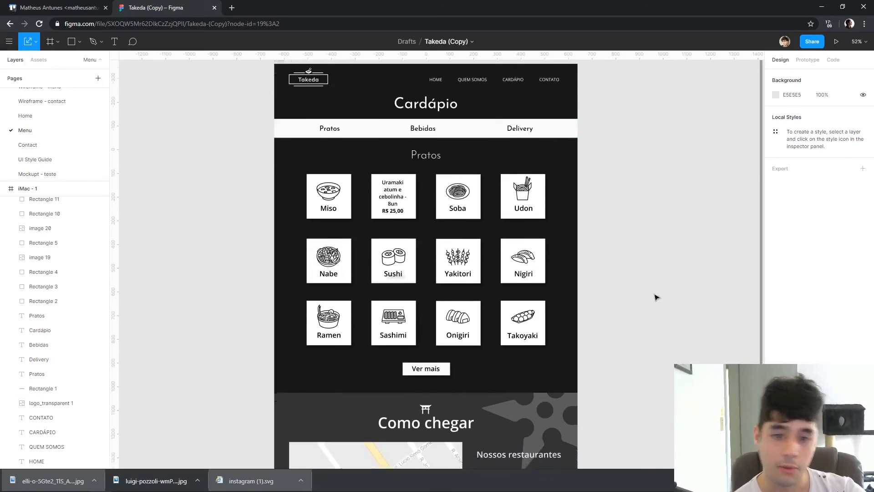
scroll(688, 246, up, 5)
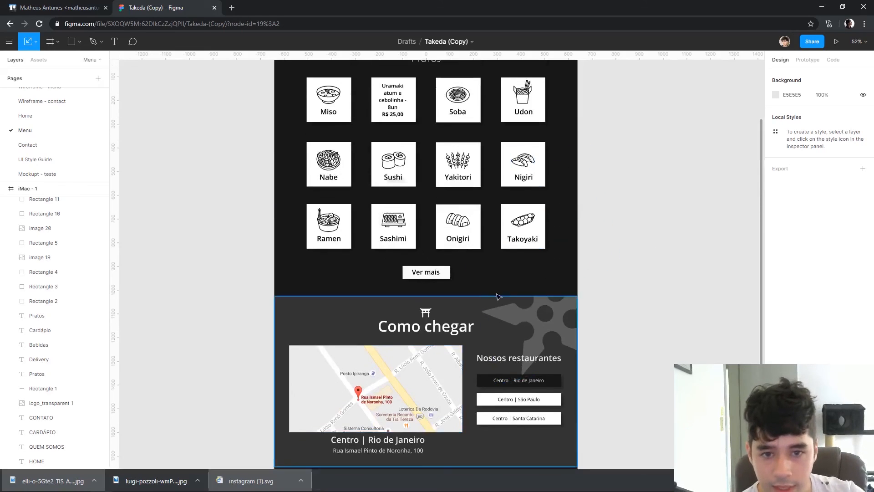
scroll(552, 174, up, 2)
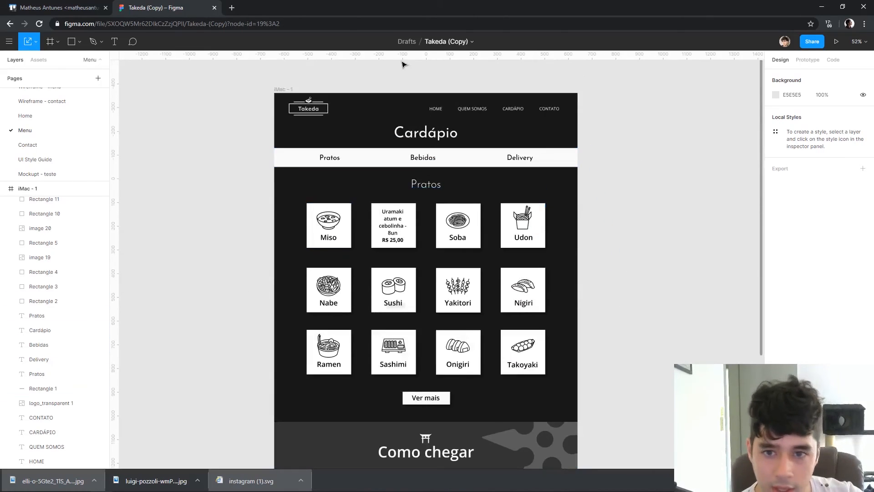
scroll(44, 153, up, 2)
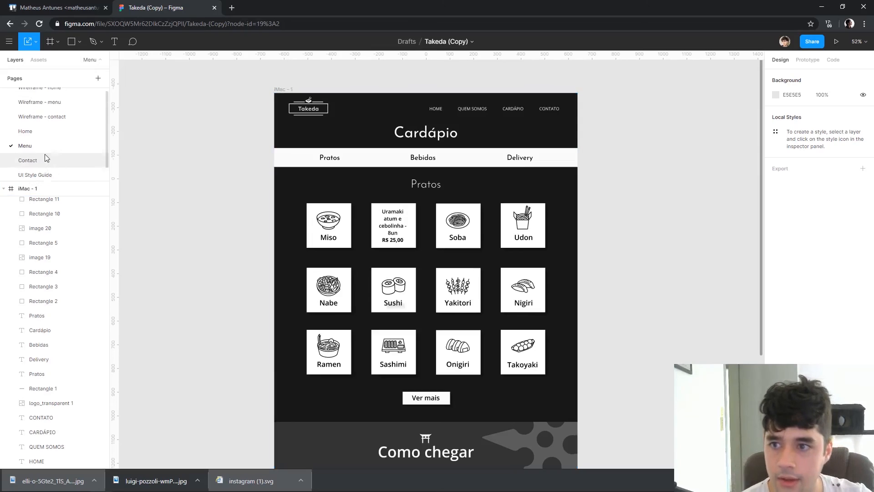
click(51, 137)
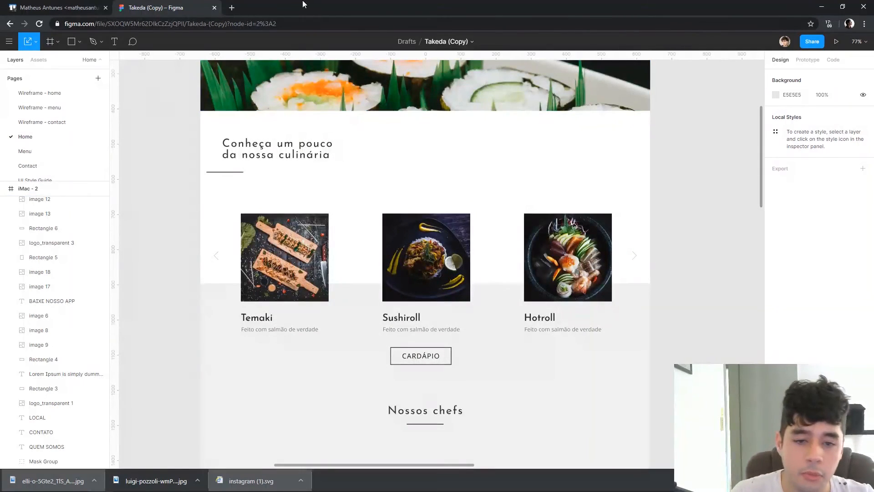
Examine the whole Home page, comparing the original and redesigned layouts with the reference images placed beside them
scroll(596, 230, down, 4)
scroll(596, 230, down, 2)
drag(688, 314, 583, 295)
scroll(583, 294, up, 5)
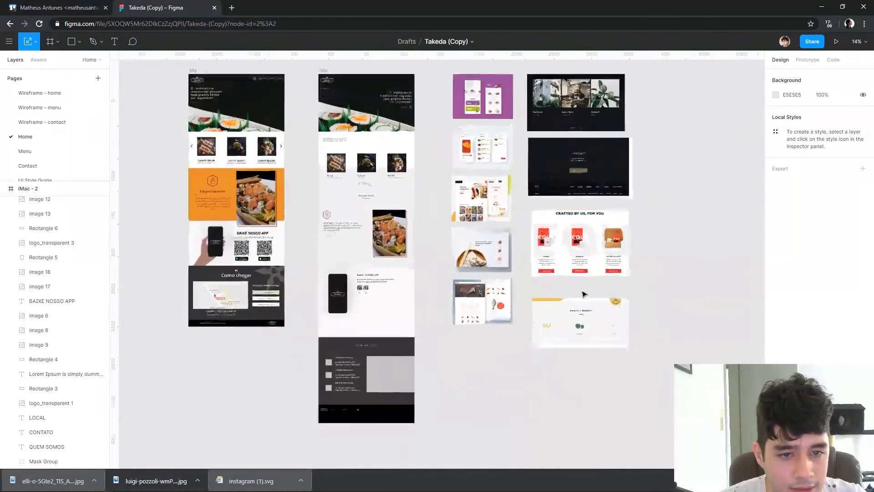
drag(486, 397, 596, 443)
scroll(446, 203, up, 2)
scroll(665, 135, down, 5)
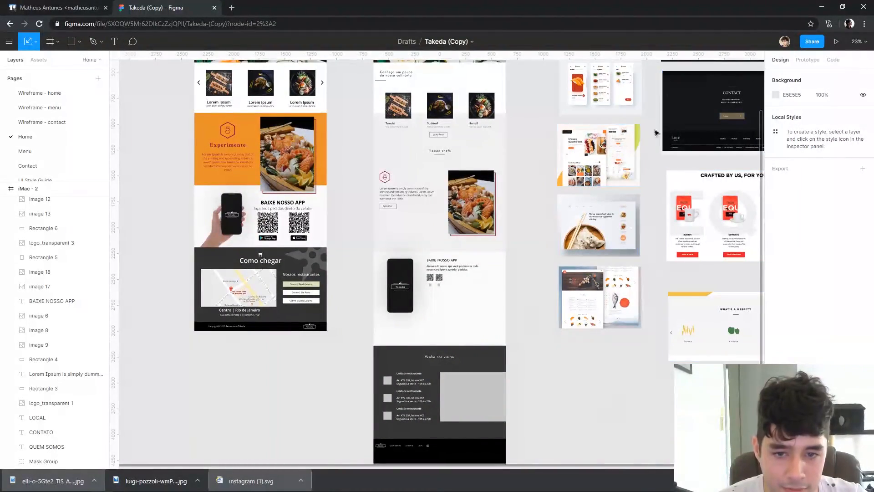
scroll(598, 223, up, 3)
scroll(517, 205, up, 3)
scroll(523, 162, down, 2)
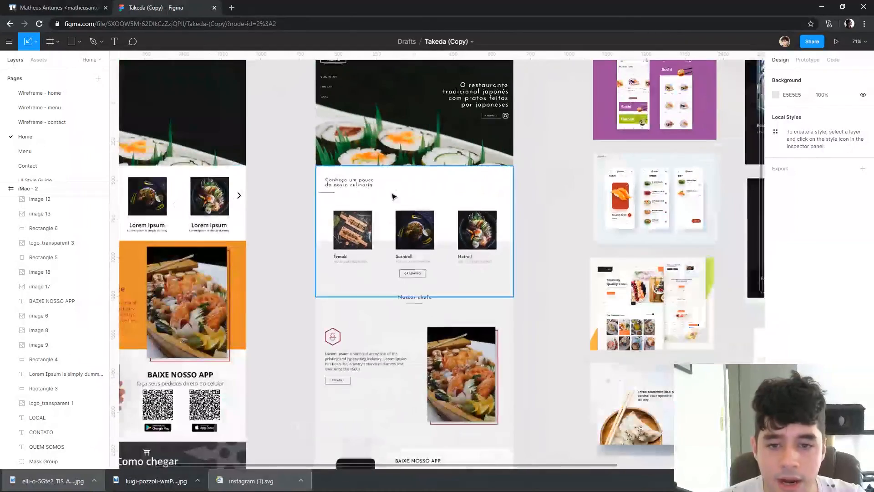
Review the original home design from its header to the Como chegar section, comparing it with the redesigned version alongside
drag(288, 181, 510, 265)
drag(523, 204, 554, 130)
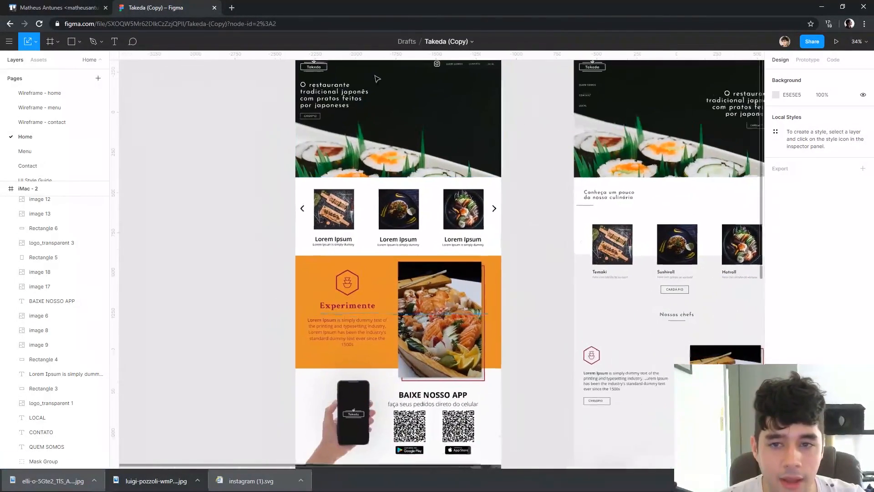
scroll(383, 78, up, 3)
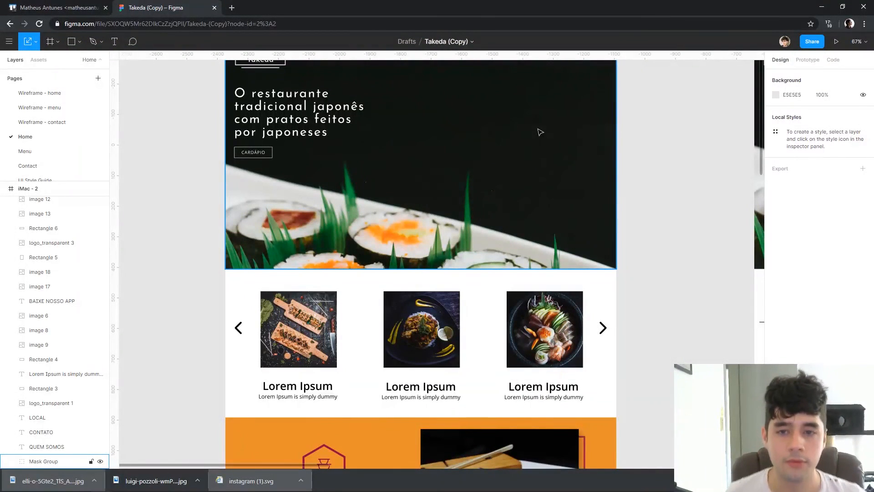
scroll(540, 132, up, 5)
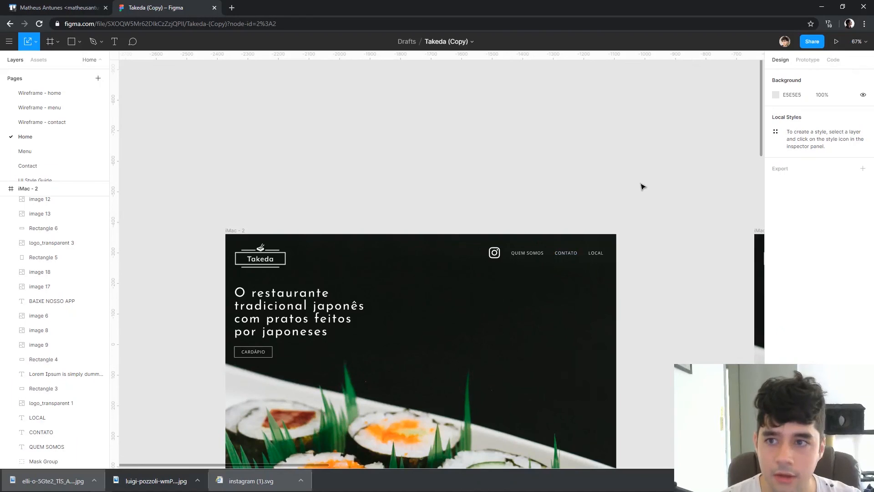
scroll(632, 196, down, 2)
scroll(632, 197, down, 3)
scroll(640, 208, down, 2)
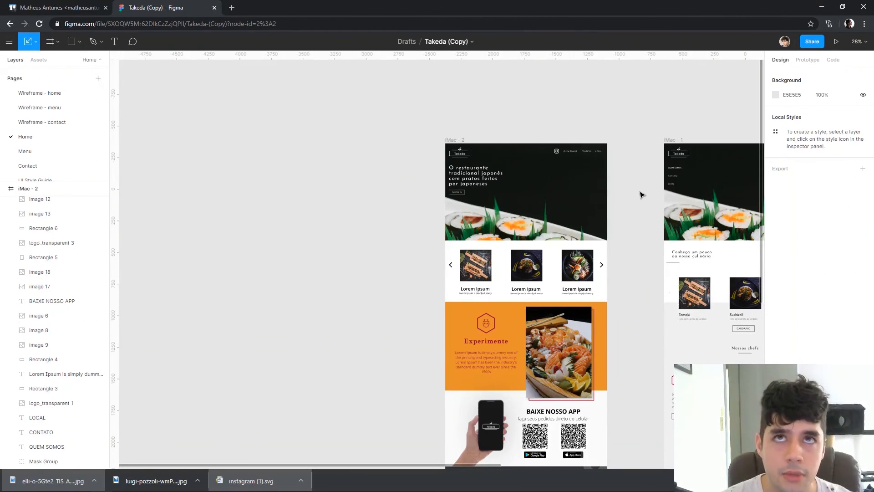
drag(652, 230, 535, 190)
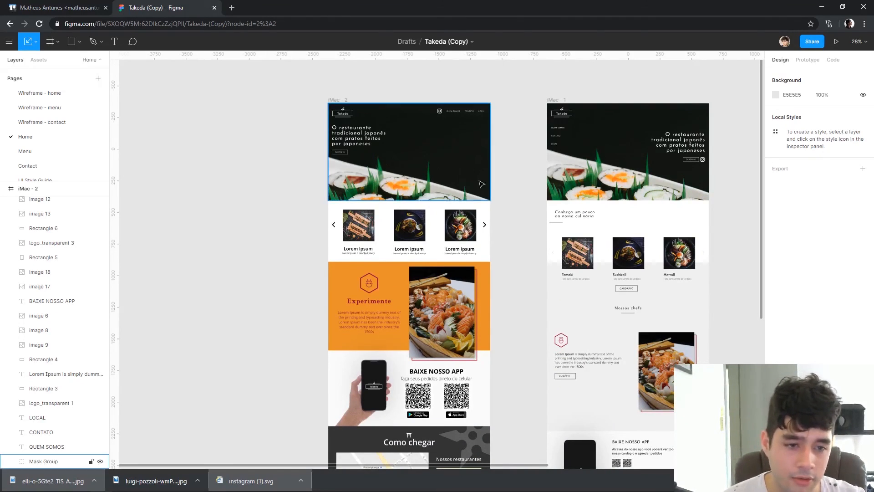
scroll(481, 183, down, 3)
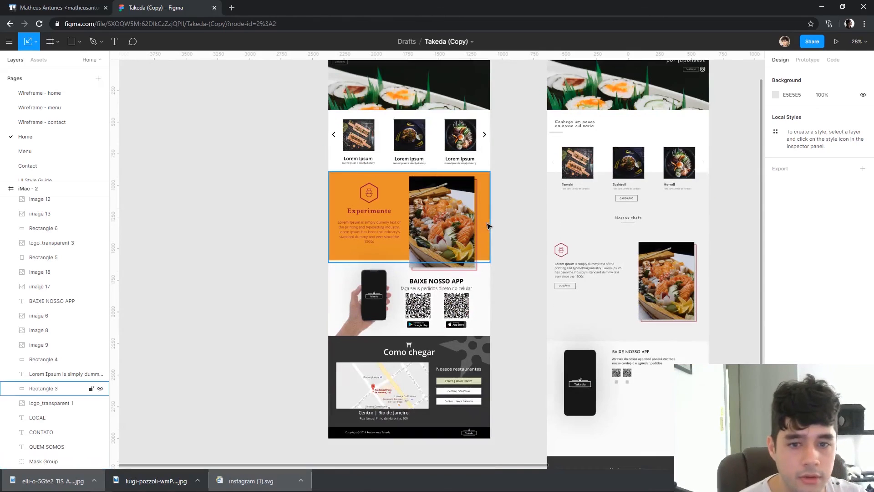
scroll(658, 137, up, 2)
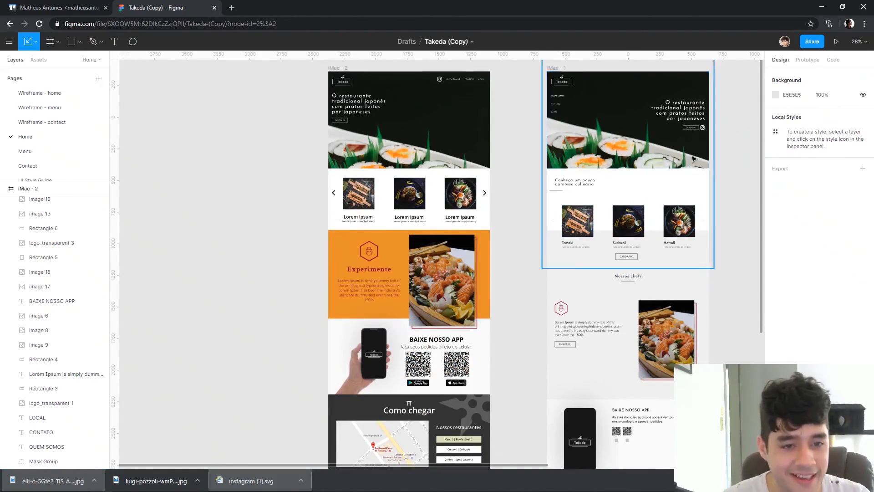
Inspect the redesigned home page from the header through the BAIXE NOSSO APP and Venha nos visitar sections to the footer
scroll(691, 160, up, 5)
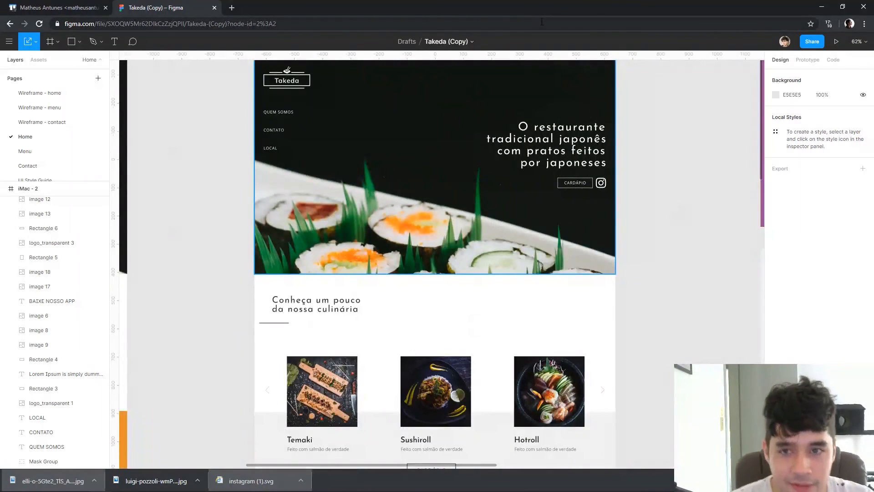
scroll(605, 189, up, 1)
scroll(612, 191, down, 15)
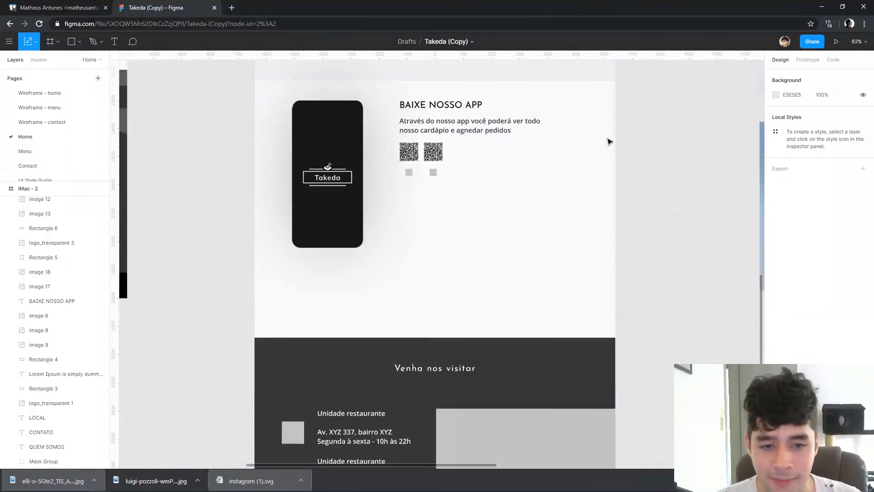
scroll(610, 142, down, 4)
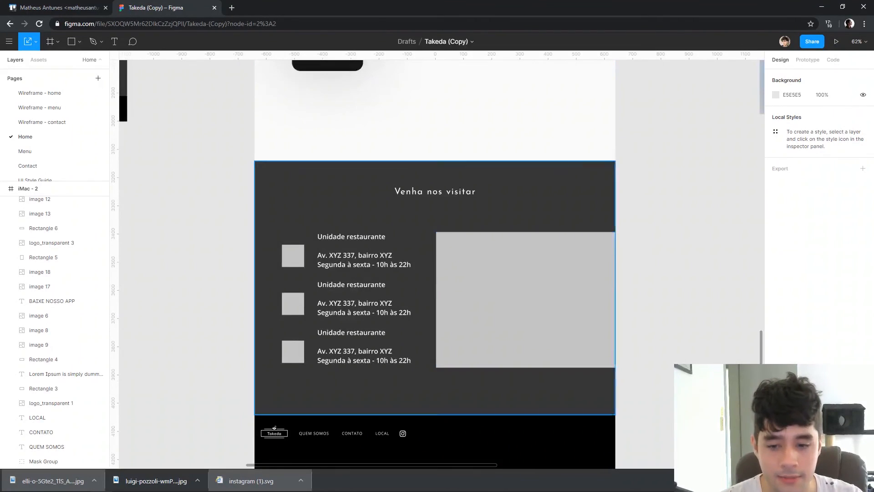